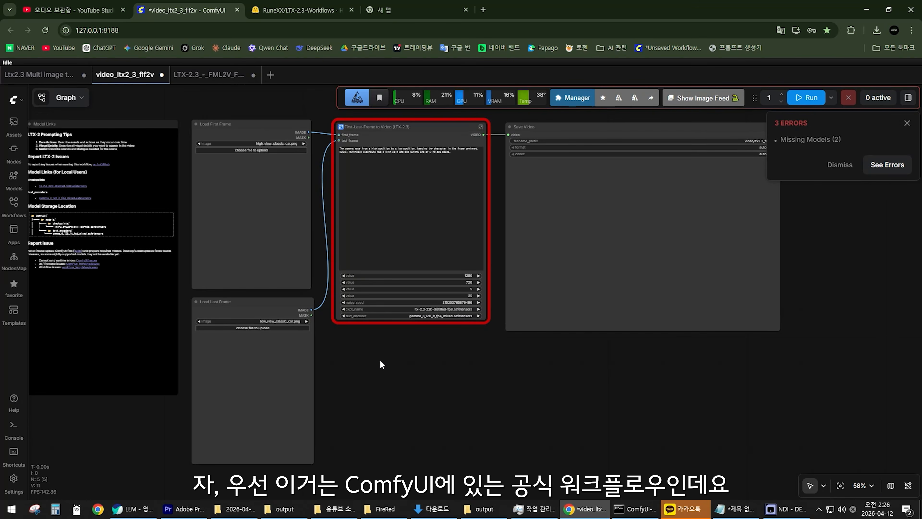
Examine the first/last frame workflow from the two image loaders through First-Last-Frame to Video (LTX-2.3) to Save Video.
scroll(416, 375, "up", 1)
scroll(414, 363, "up", 3)
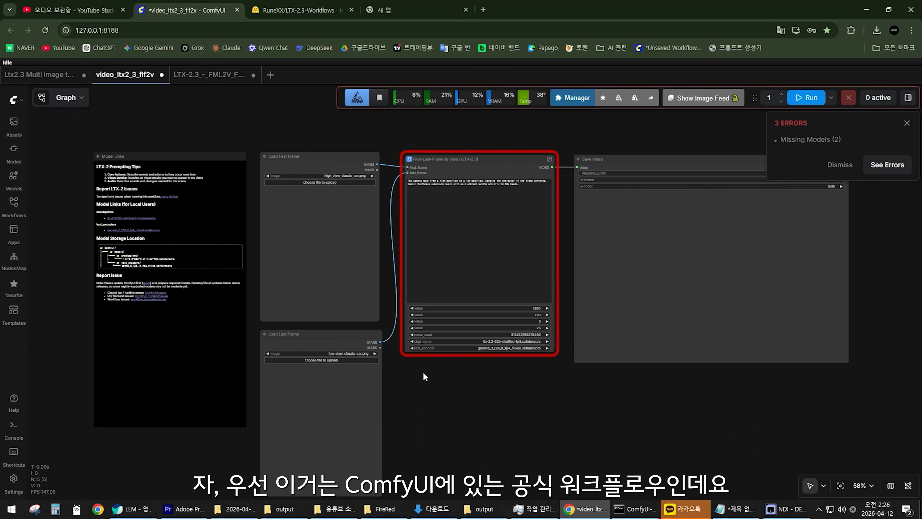
scroll(420, 287, "down", 2)
left_click_drag(421, 289, 398, 168)
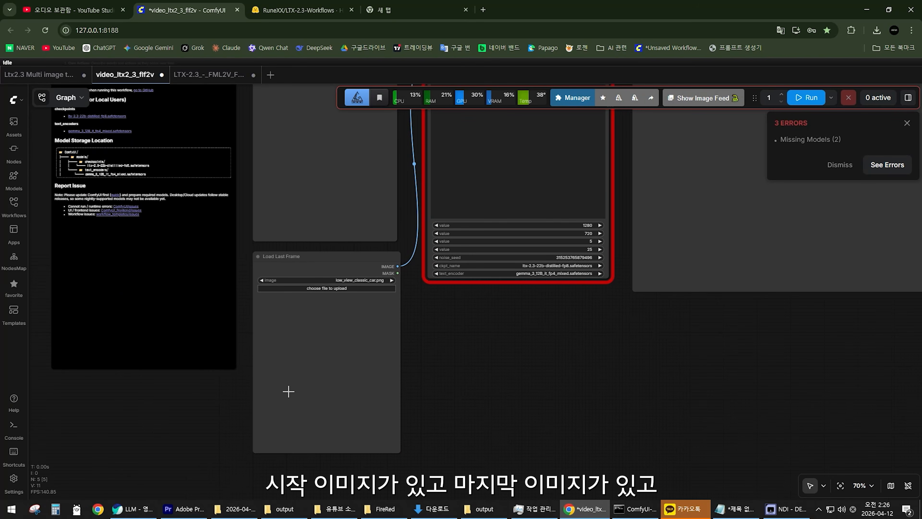
left_click_drag(311, 151, 266, 249)
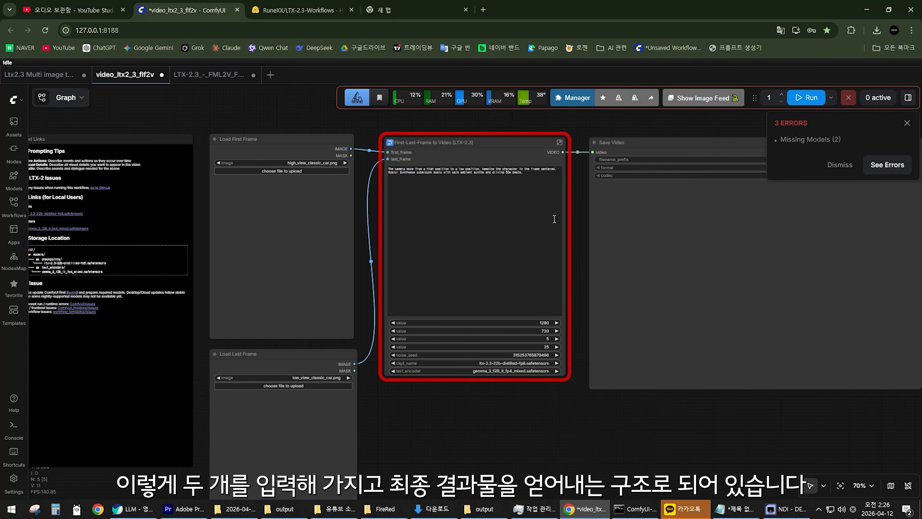
left_click_drag(583, 203, 560, 244)
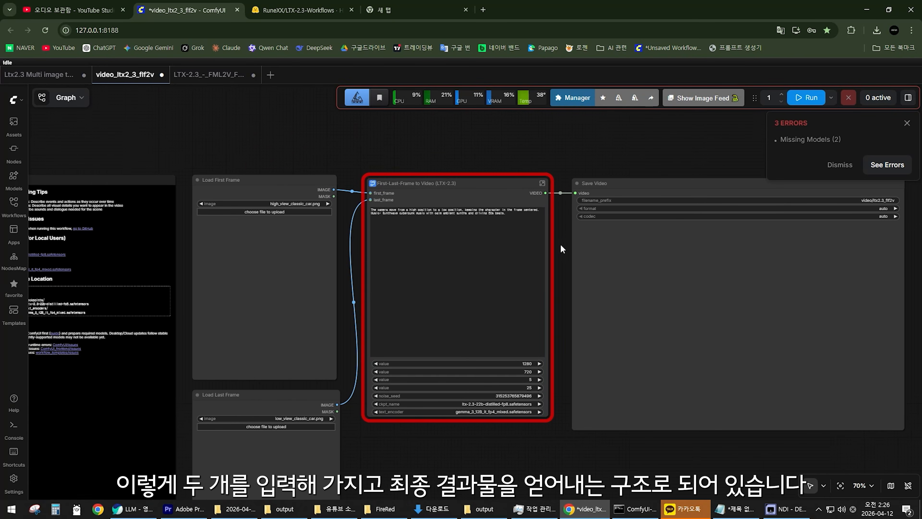
Open the First-Last-Frame to Video (LTX-2.3) subgraph and follow the First Frame image preprocessing into the Conditioning group.
left_click(542, 183)
scroll(234, 243, "up", 5)
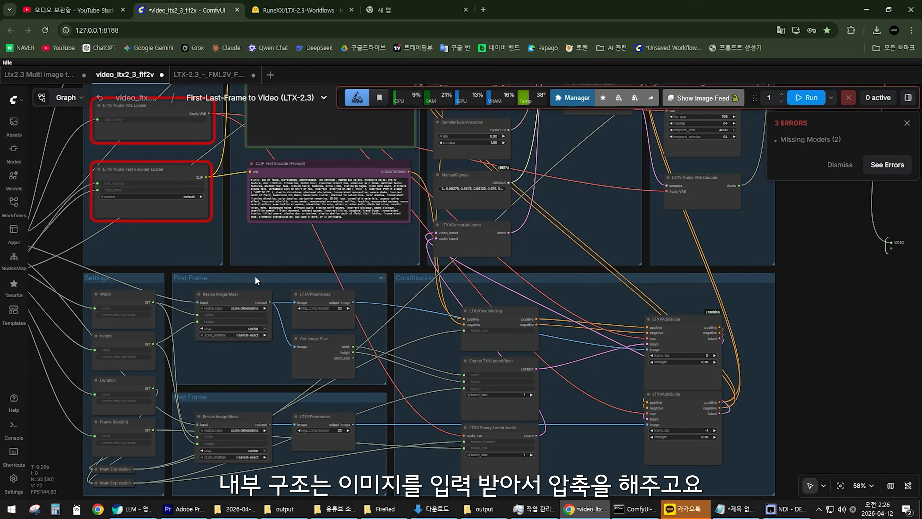
left_click_drag(250, 255, 280, 218)
scroll(283, 222, "up", 4)
left_click_drag(288, 267, 300, 227)
left_click(288, 233)
scroll(392, 243, "up", 4)
scroll(425, 227, "down", 2)
left_click_drag(425, 227, 335, 225)
left_click_drag(325, 222, 332, 218)
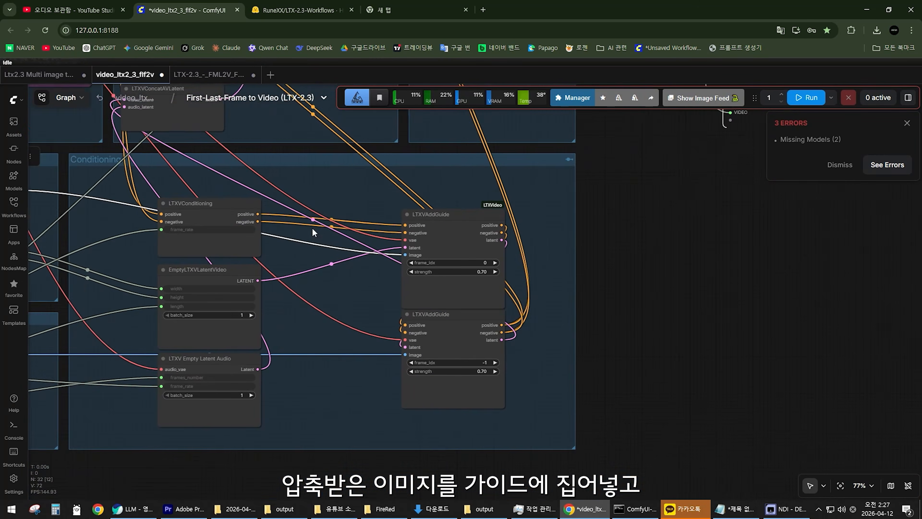
Spread the two LTXVAddGuide nodes apart in the Conditioning group, tracing the Last Frame image into the second guide.
scroll(312, 228, "up", 4)
left_click_drag(519, 213, 496, 206)
scroll(474, 220, "down", 8)
left_click_drag(375, 175, 498, 306)
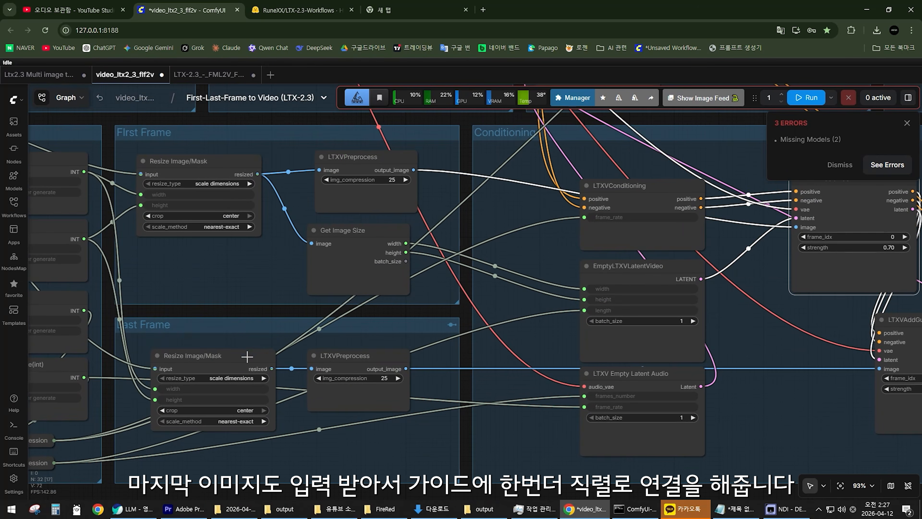
left_click_drag(247, 356, 241, 356)
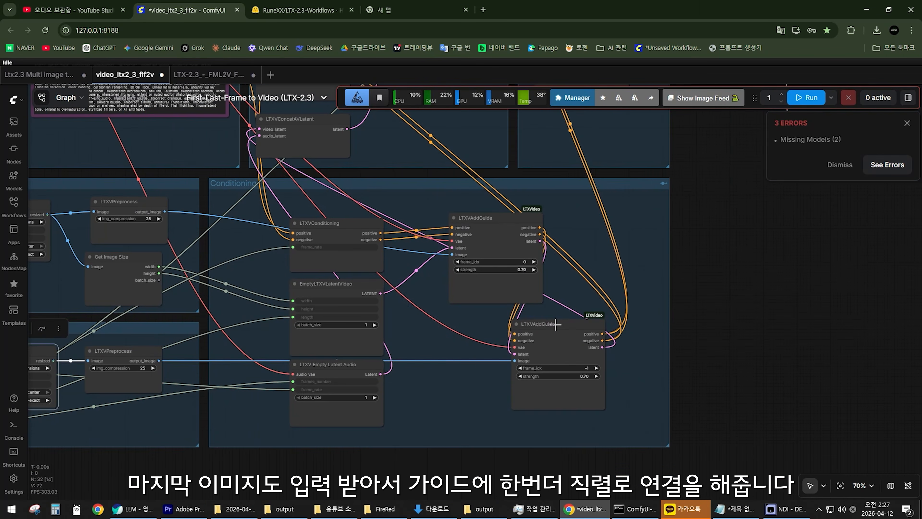
left_click_drag(545, 324, 627, 310)
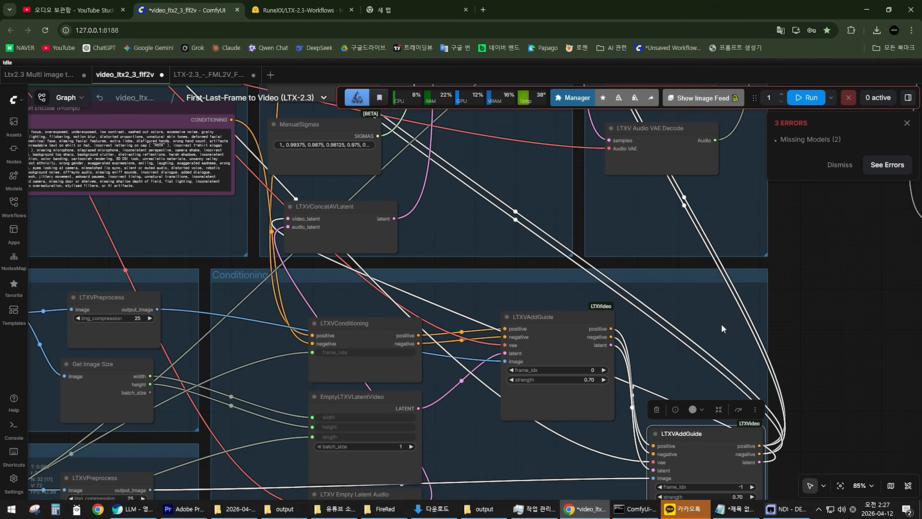
left_click_drag(798, 445, 784, 432)
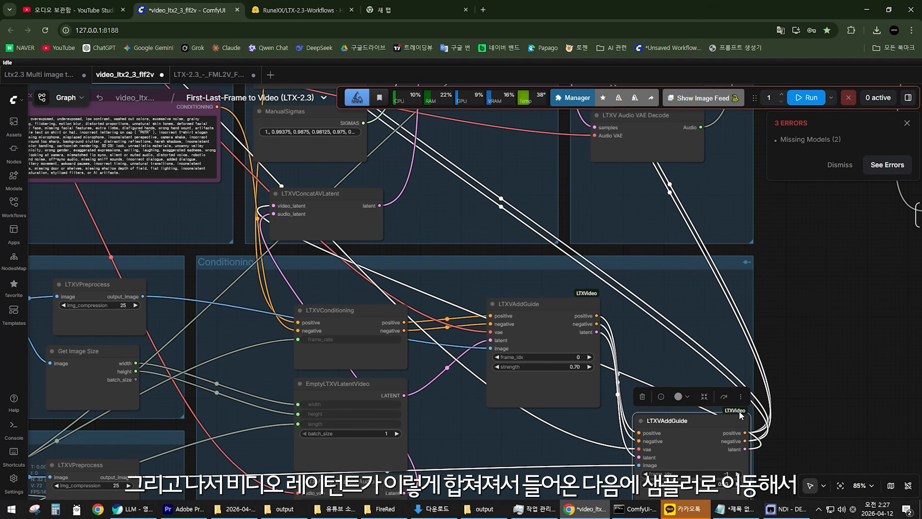
Trace the combined video and audio latent from LTXVConcatAVLatent to the SamplerCustomAdvanced node in the Sampling group.
left_click_drag(478, 278, 494, 298)
scroll(334, 206, "up", 3)
left_click_drag(334, 206, 419, 286)
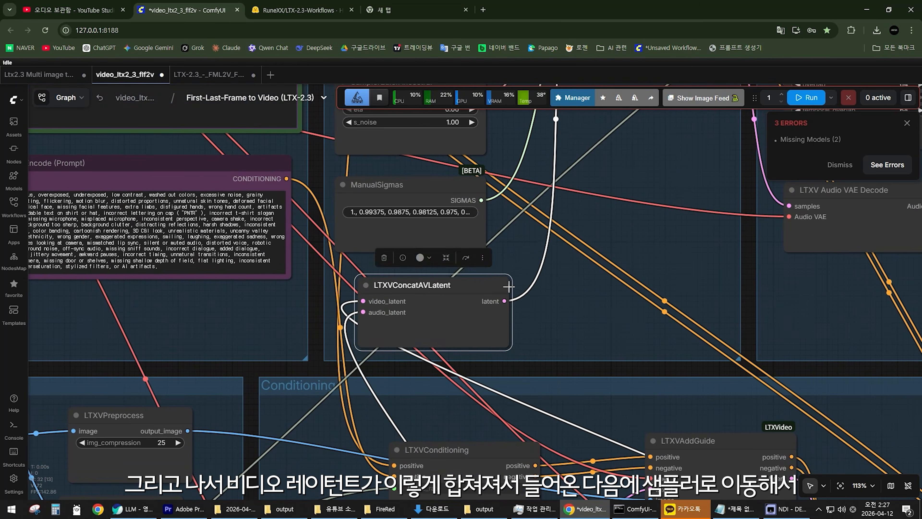
scroll(509, 286, "down", 4)
left_click_drag(609, 113, 545, 332)
scroll(541, 329, "up", 3)
left_click_drag(561, 194, 549, 187)
scroll(595, 269, "down", 2)
left_click_drag(612, 265, 489, 263)
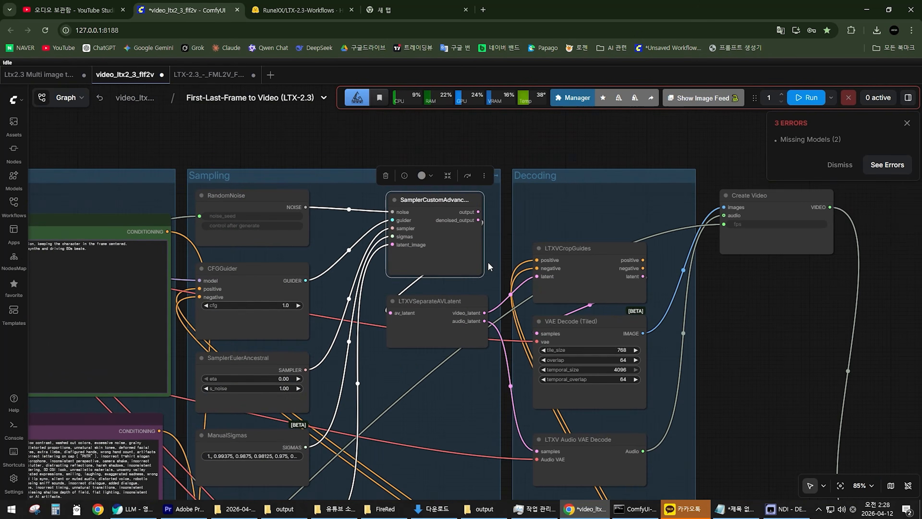
Follow the sampled output from LTXVSeparateAVLatent through the Decoding group to the Create Video node.
scroll(491, 264, "up", 2)
mouse_move(433, 309)
left_mouse_down()
mouse_move(410, 306)
mouse_move(422, 300)
left_mouse_up()
scroll(475, 374, "down", 4)
left_click_drag(566, 397, 490, 377)
scroll(490, 377, "up", 2)
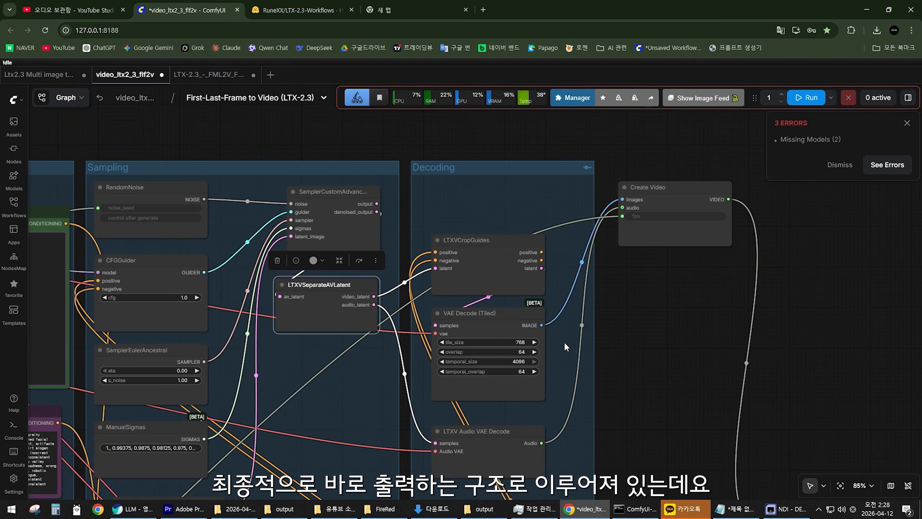
scroll(565, 347, "down", 7)
left_click_drag(451, 378, 529, 297)
scroll(506, 328, "up", 4)
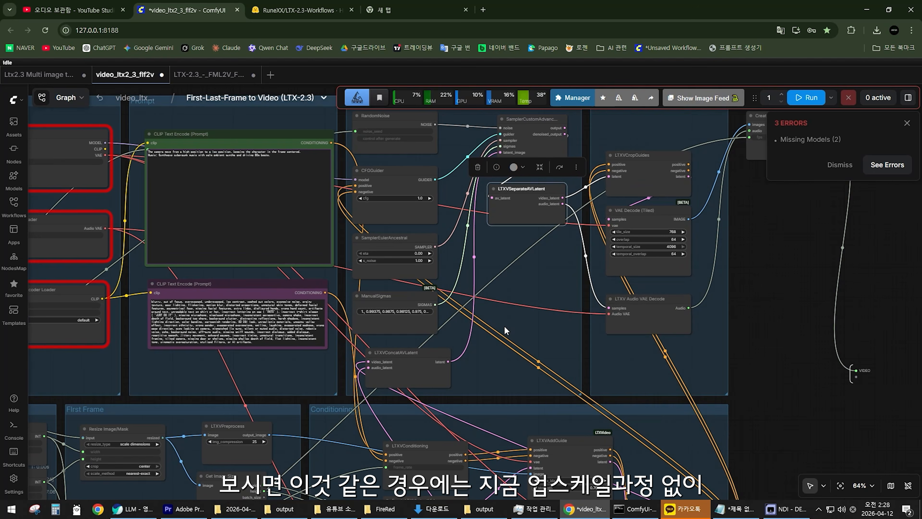
Widen the ManualSigmas node in the Sampling group until its complete list of sigmas is readable.
left_click_drag(505, 326, 381, 383)
scroll(338, 378, "up", 3)
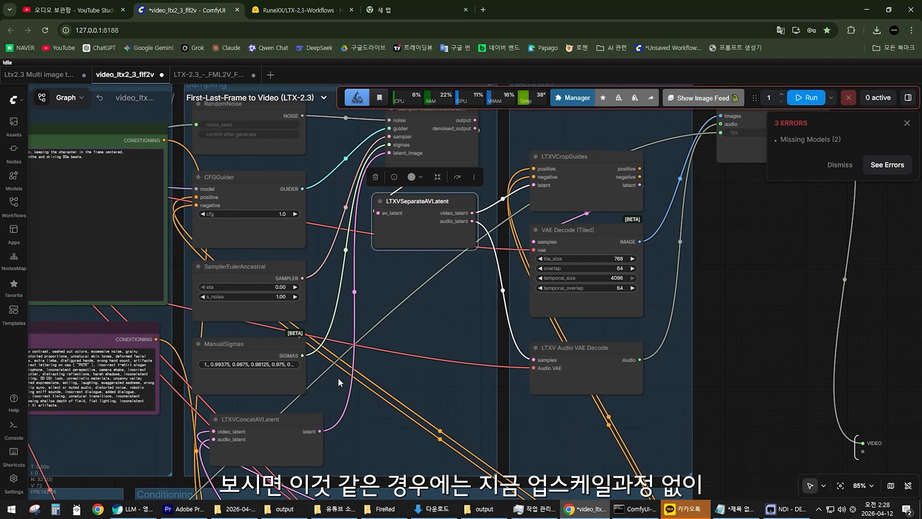
left_click_drag(305, 392, 392, 387)
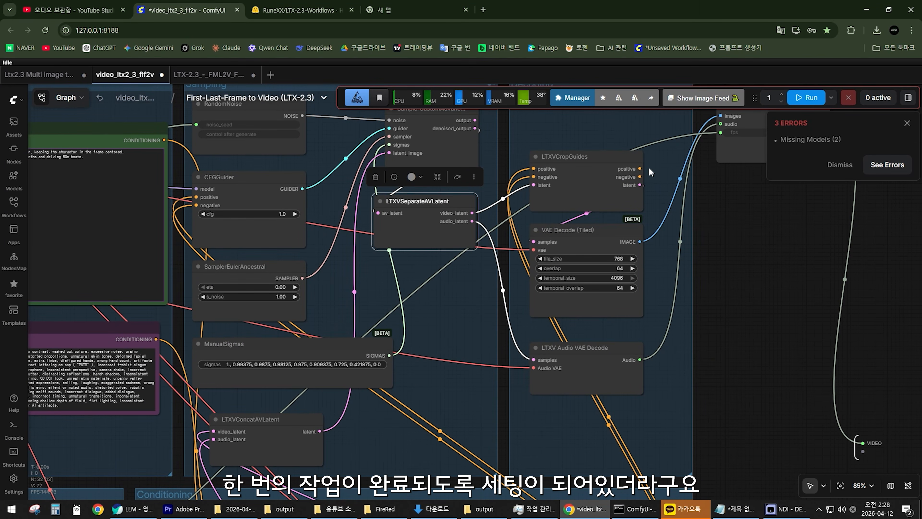
Examine how the Prompt, Sampling and Decoding groups connect, checking for any second sampling or upscale stage.
scroll(463, 307, "down", 5)
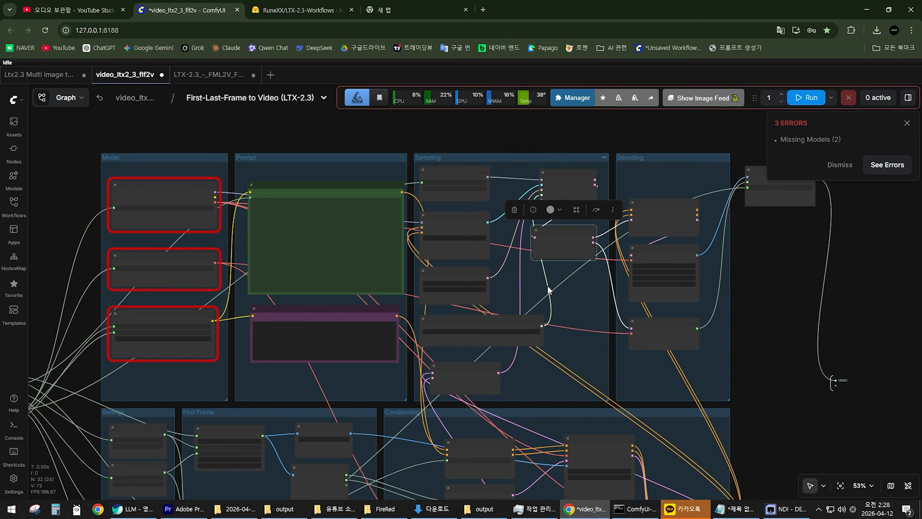
left_click_drag(548, 286, 393, 284)
scroll(392, 283, "up", 7)
scroll(478, 299, "down", 4)
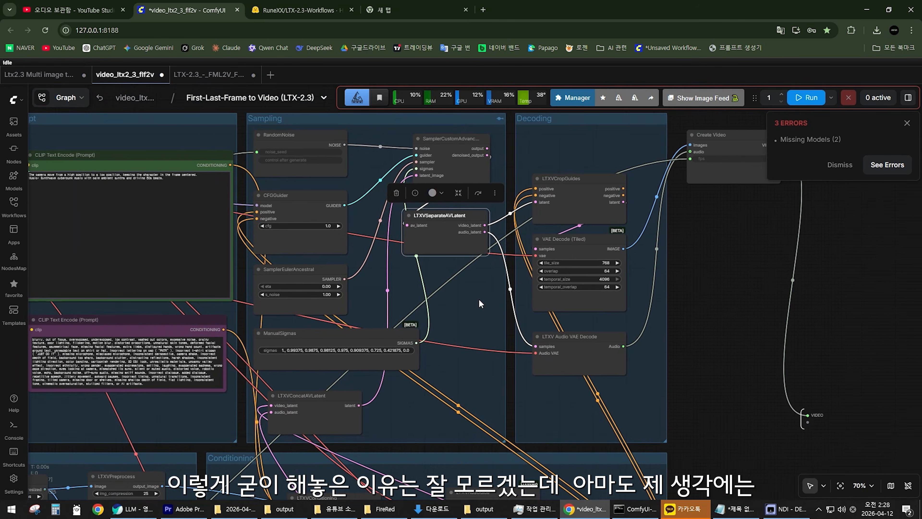
left_click_drag(478, 298, 429, 329)
scroll(455, 306, "down", 4)
scroll(435, 315, "up", 4)
left_click_drag(204, 401, 406, 320)
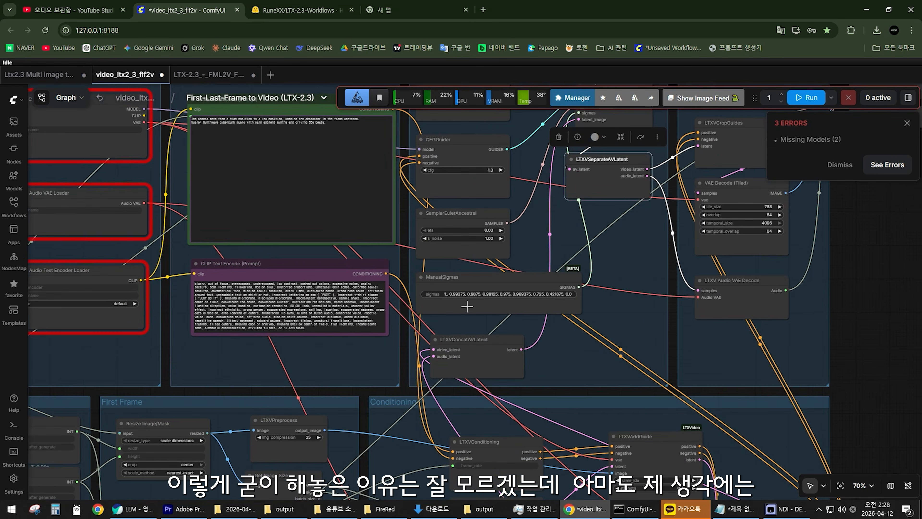
left_click_drag(632, 308, 367, 290)
scroll(386, 265, "down", 3)
scroll(367, 290, "up", 4)
scroll(367, 291, "down", 3)
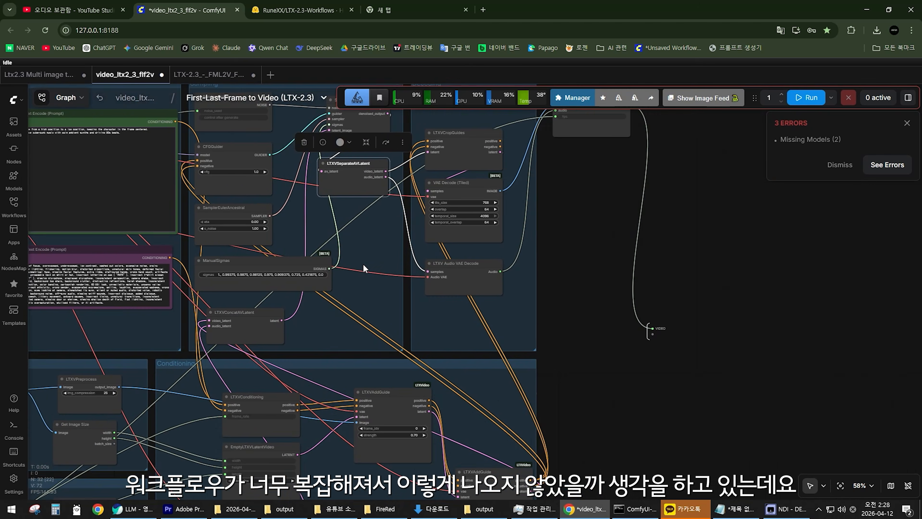
Review the overall subgraph layout, including the Settings, First Frame, Last Frame, Conditioning and Sampling groups.
left_click_drag(255, 179, 335, 238)
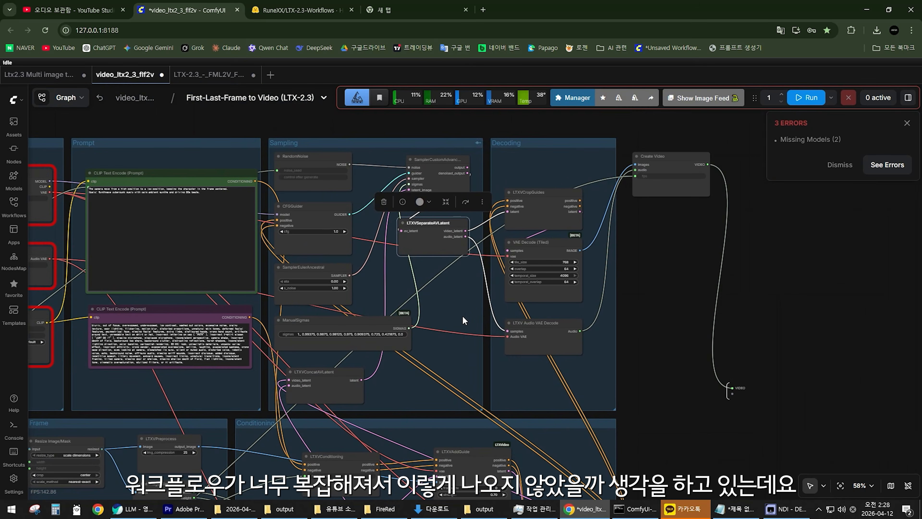
scroll(463, 316, "down", 4)
left_click_drag(408, 346, 508, 257)
scroll(407, 341, "up", 7)
scroll(406, 340, "down", 3)
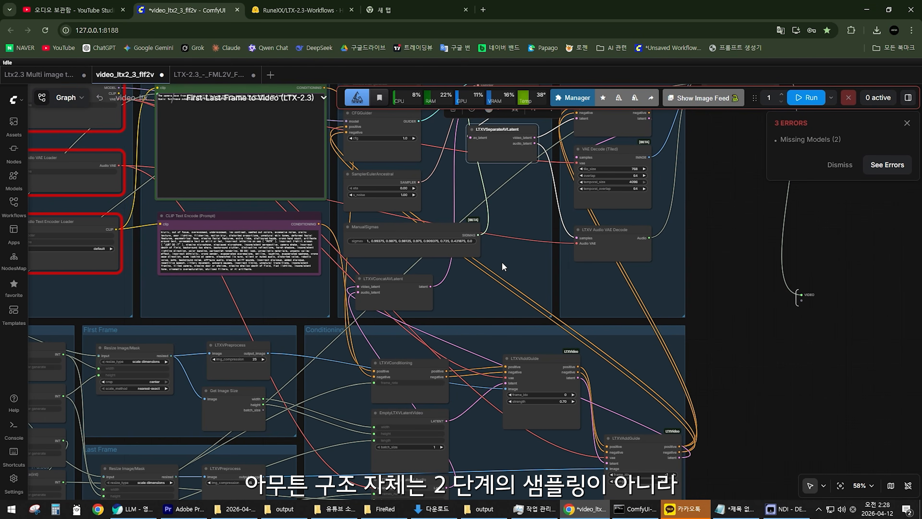
scroll(502, 257, "down", 1)
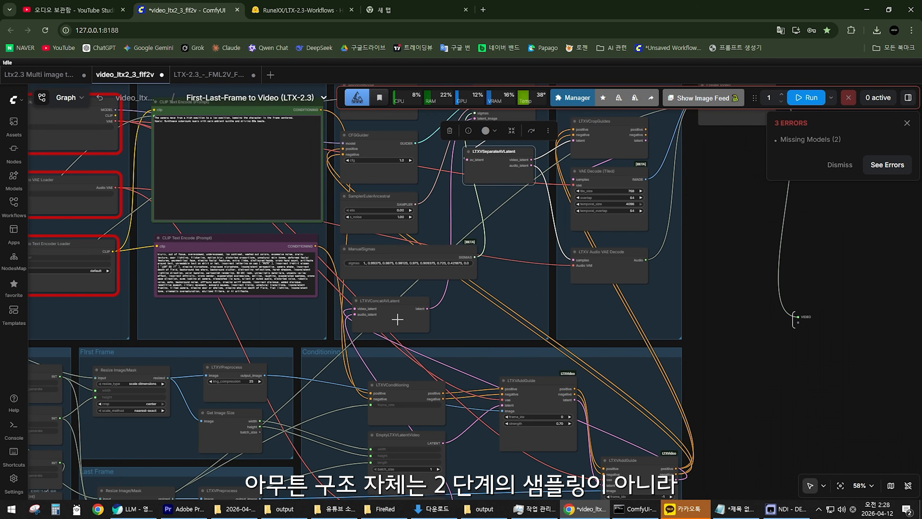
scroll(394, 320, "up", 2)
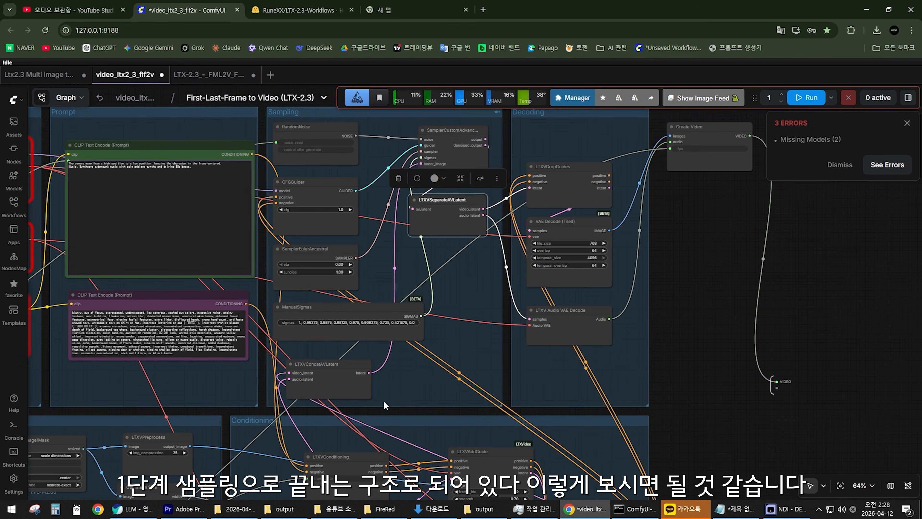
left_click_drag(384, 402, 587, 229)
Switch to the LTX-2.3_-_FML2V workflow and examine its Models, Frames, Prompt, LTX Latent and two sampler pass groups.
left_click_drag(450, 301, 481, 279)
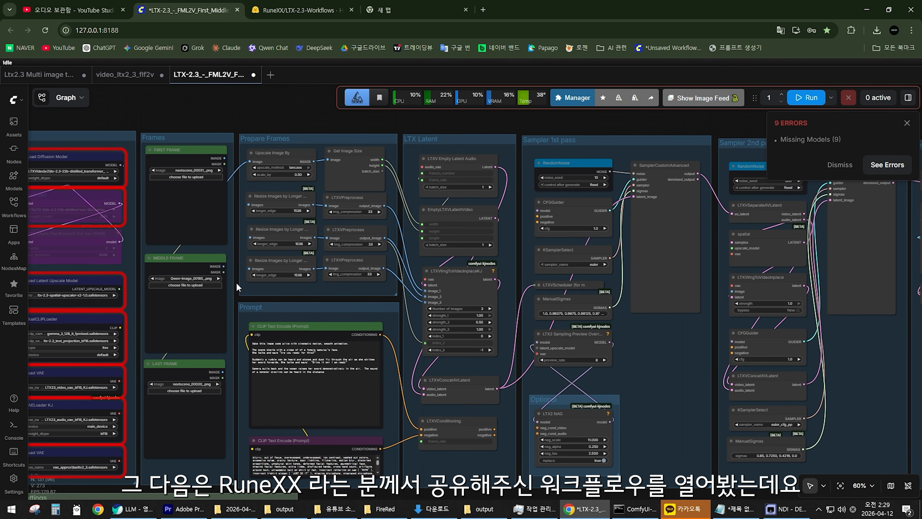
mouse_move(237, 284)
left_mouse_down()
mouse_move(322, 264)
mouse_move(460, 254)
mouse_move(234, 267)
left_mouse_up()
scroll(368, 258, "down", 2)
scroll(411, 274, "up", 3)
scroll(407, 273, "down", 2)
left_click_drag(394, 274, 469, 280)
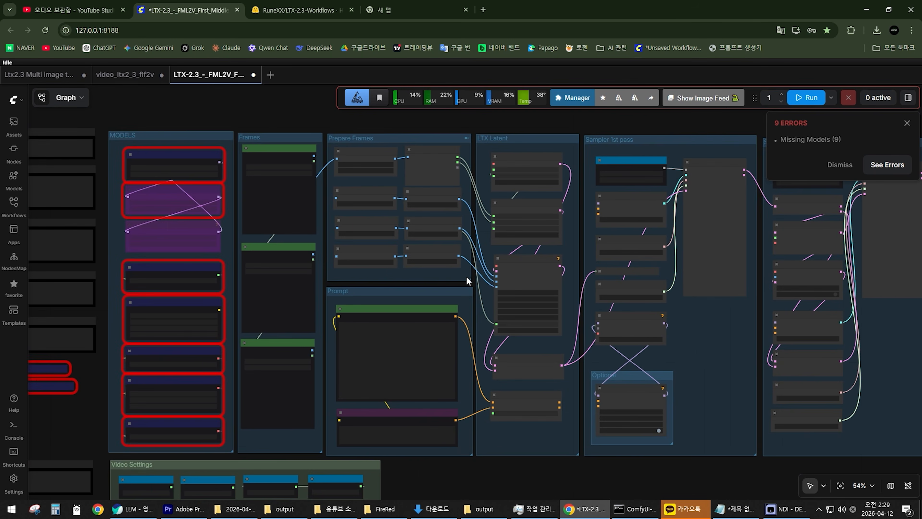
scroll(381, 279, "up", 3)
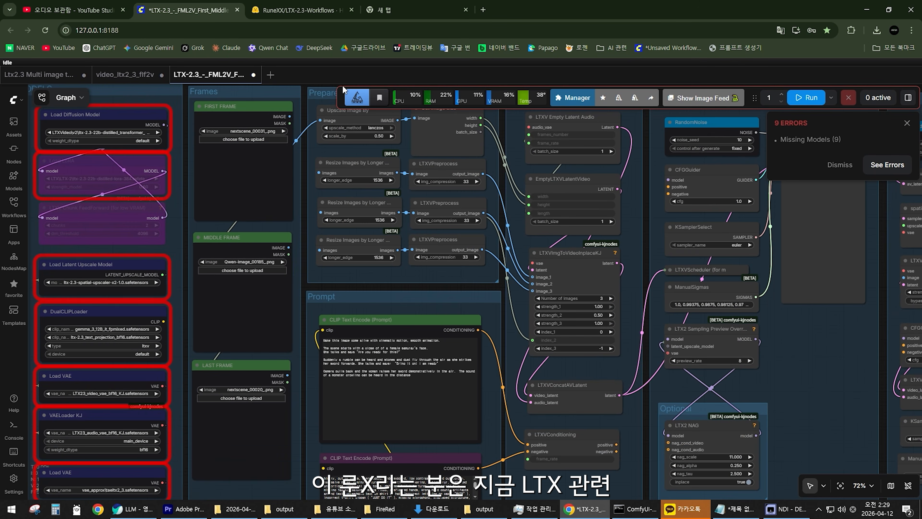
Go to the RuneXX/LTX-2.3-Workflows repository page on Hugging Face and look through its folders, files and update dates.
left_click(292, 10)
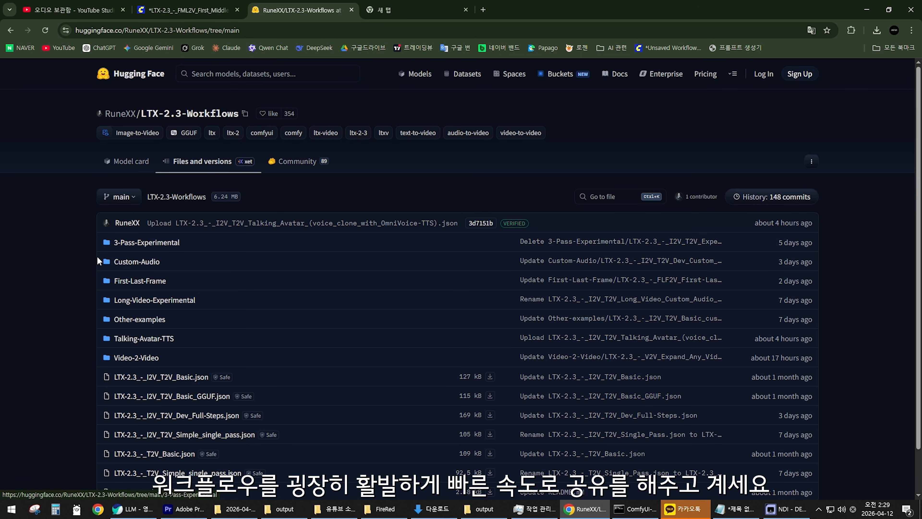
scroll(82, 263, "down", 1)
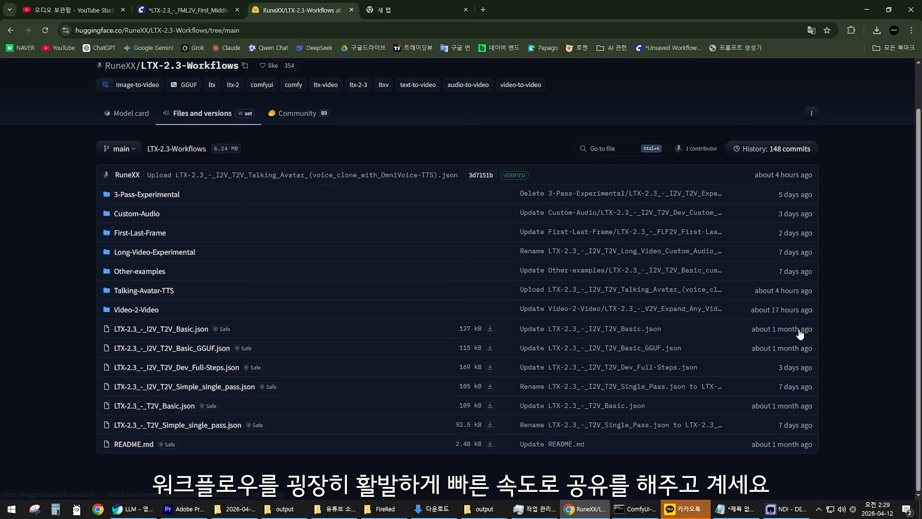
scroll(731, 419, "up", 1)
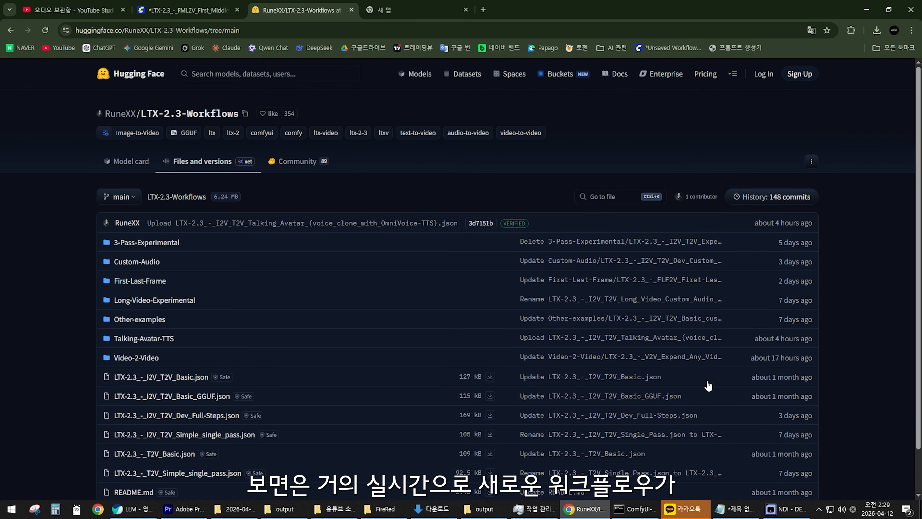
scroll(653, 349, "down", 1)
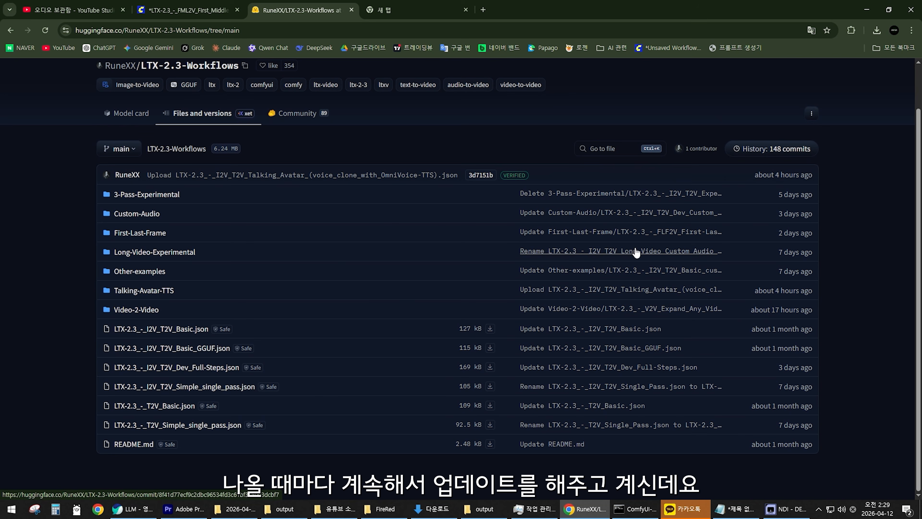
scroll(315, 306, "up", 1)
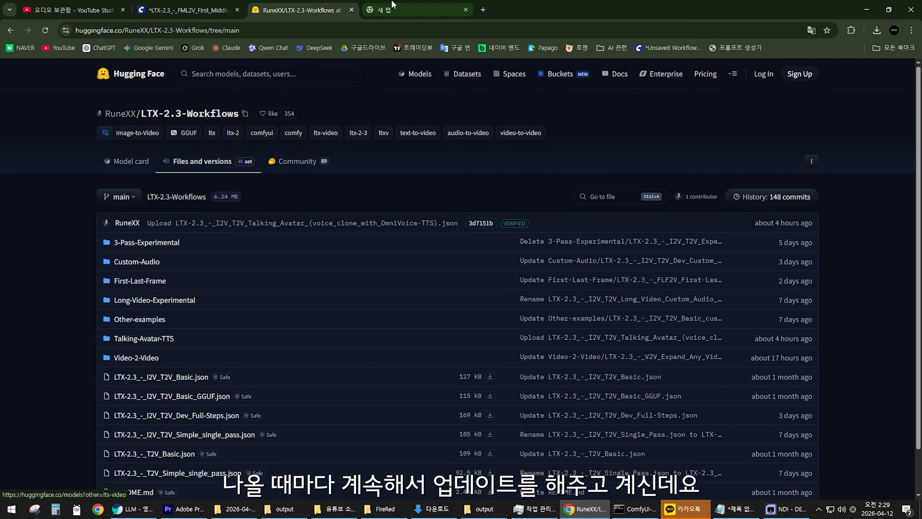
Search Google for "Runexx" in the empty browser tab.
left_click(399, 9)
left_click(376, 196)
type("Rune")
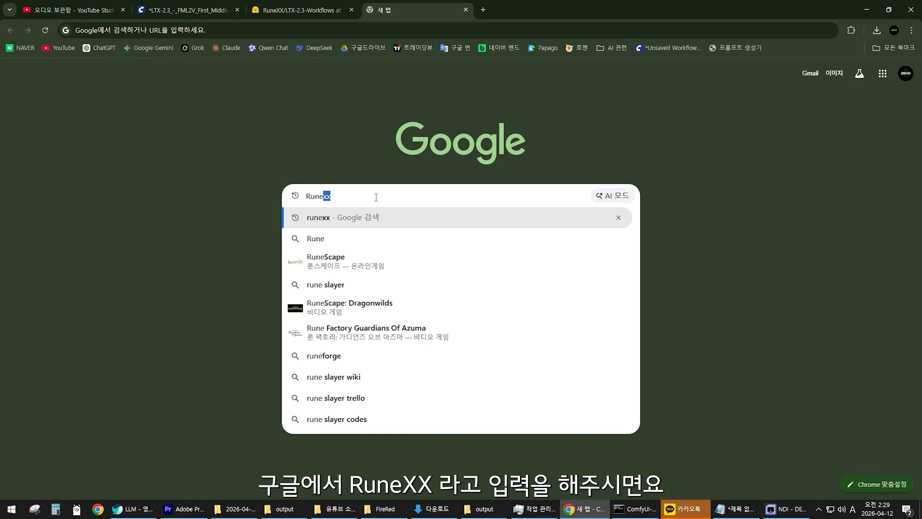
type("xx")
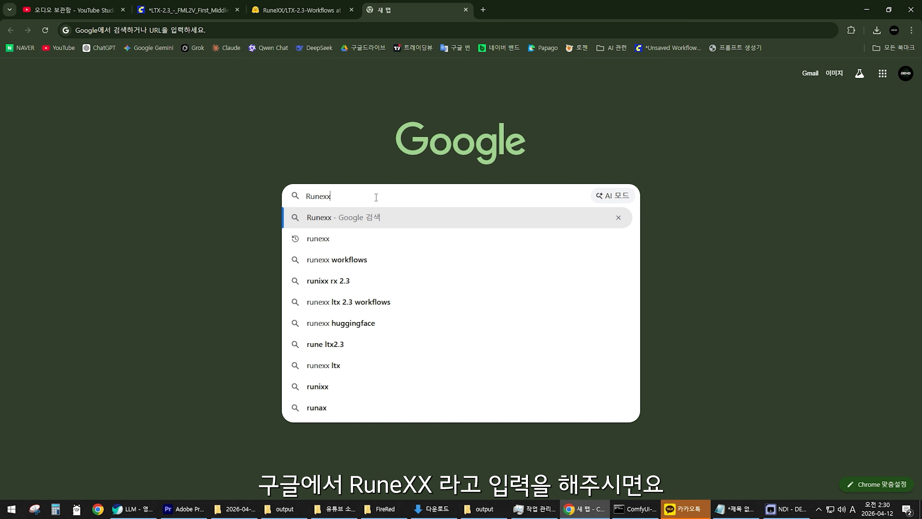
key("Return")
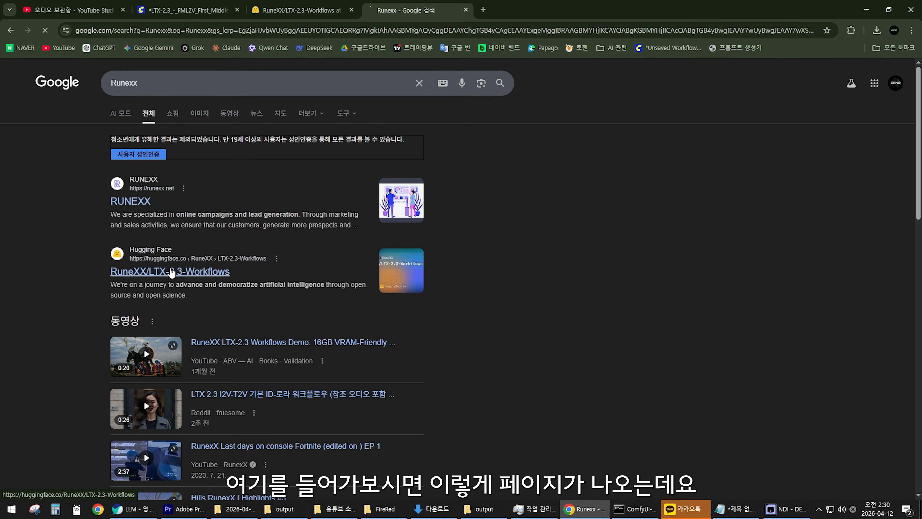
Open the RuneXX/LTX-2.3-Workflows result on Hugging Face and look through its Files and versions list.
left_click(161, 271)
scroll(88, 269, "down", 5)
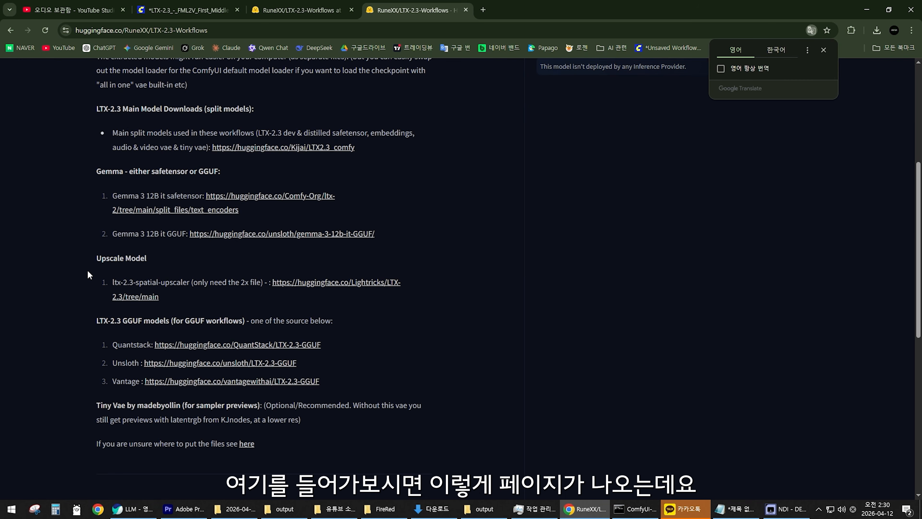
scroll(90, 268, "up", 5)
left_click(201, 164)
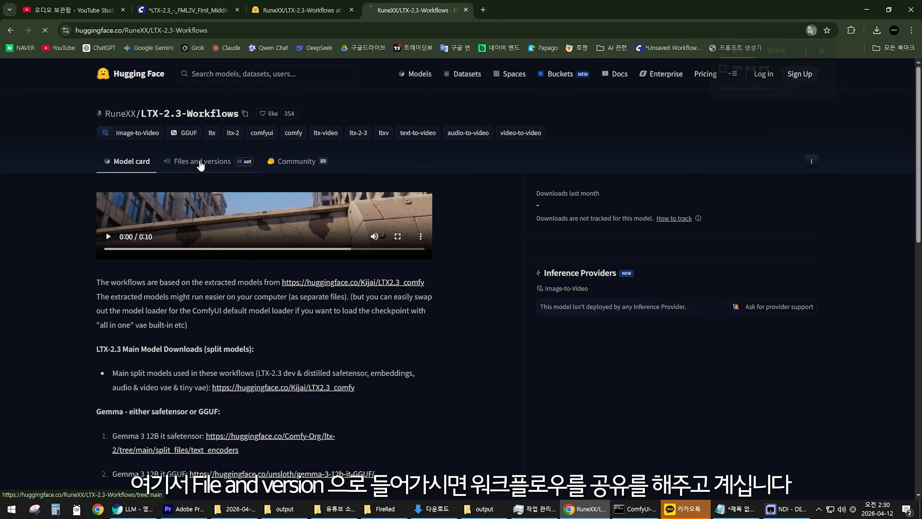
scroll(61, 269, "down", 1)
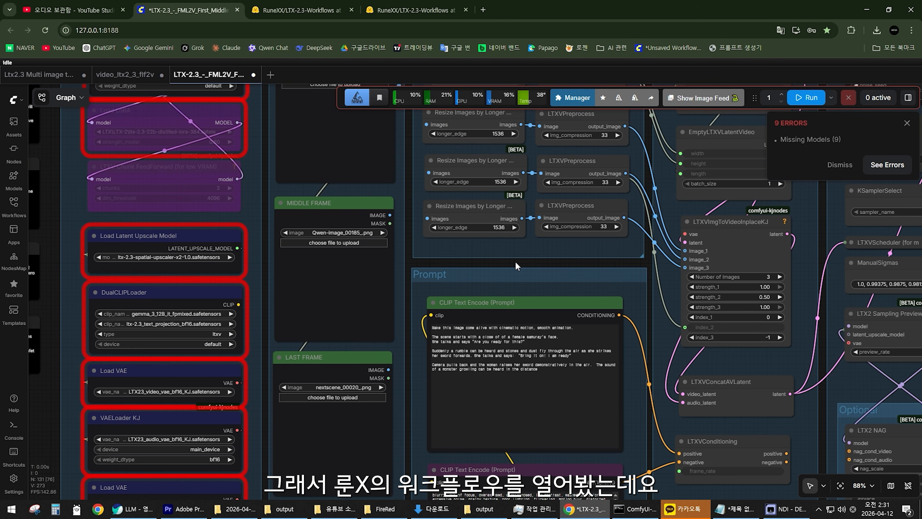
In the LTX-2.3_-_FML2V workflow, examine the FIRST FRAME, MIDDLE FRAME and LAST FRAME image nodes and the overall group layout.
scroll(515, 261, "down", 1)
left_click_drag(515, 260, 488, 299)
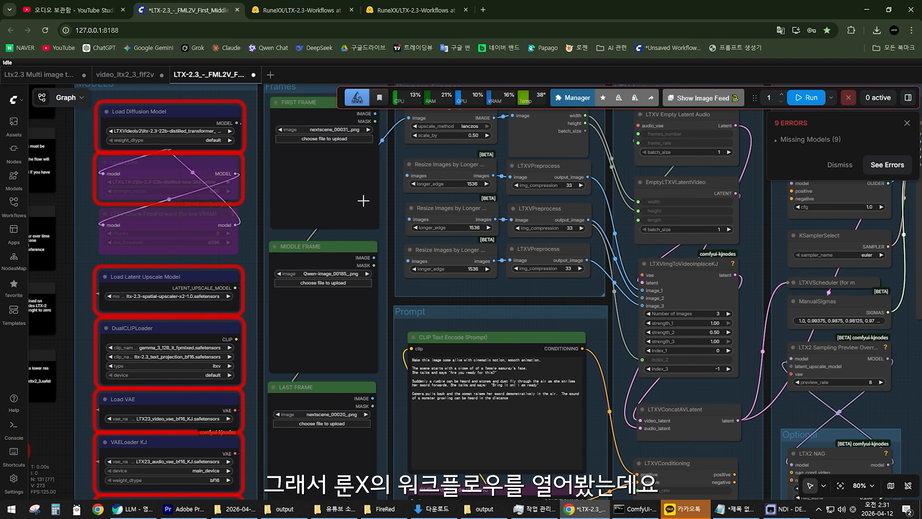
left_click_drag(388, 260, 405, 311)
scroll(313, 213, "up", 3)
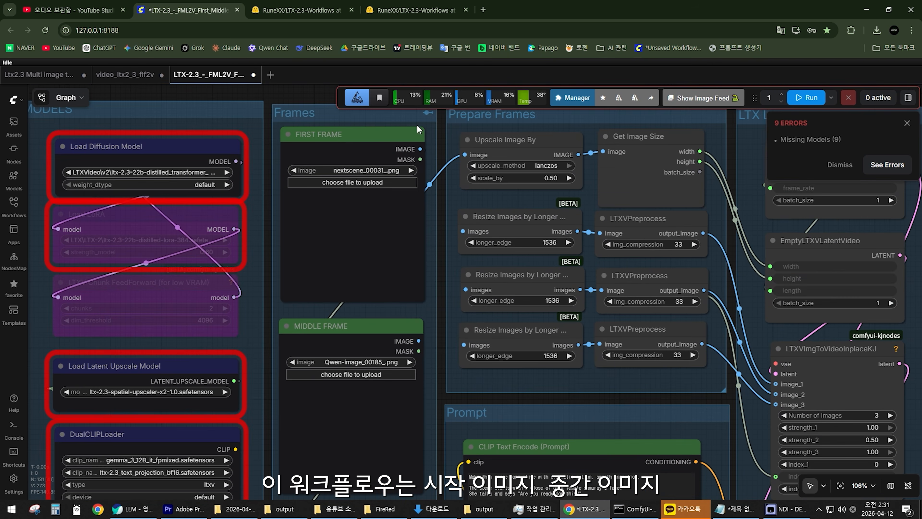
scroll(419, 129, "down", 5)
scroll(430, 241, "down", 3)
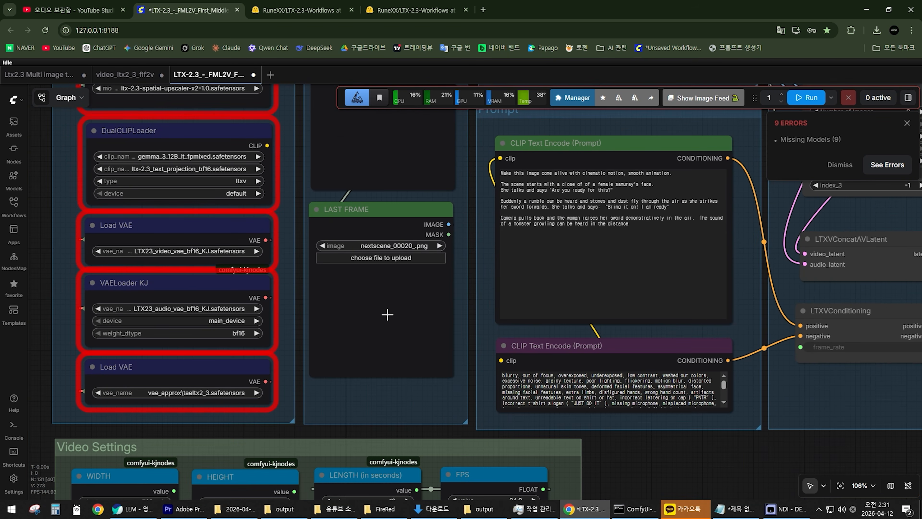
scroll(428, 272, "down", 4)
left_click_drag(461, 203, 342, 329)
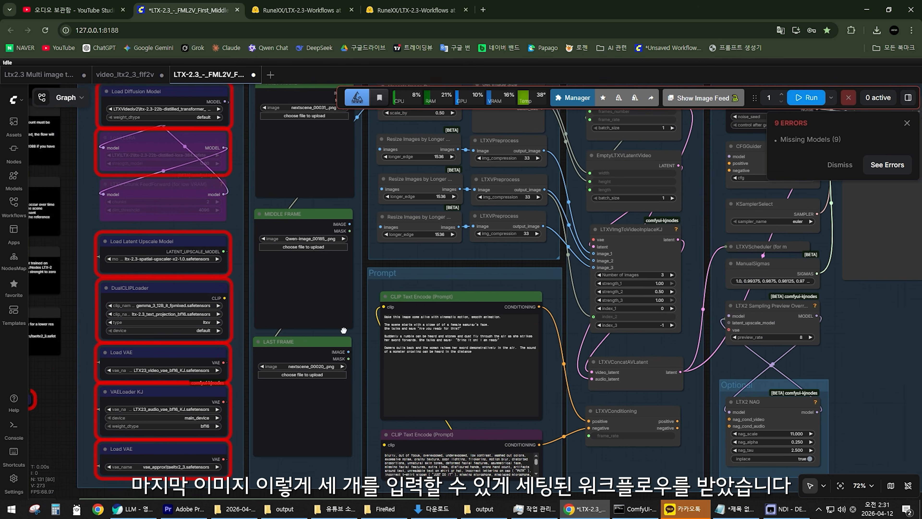
scroll(338, 278, "up", 1)
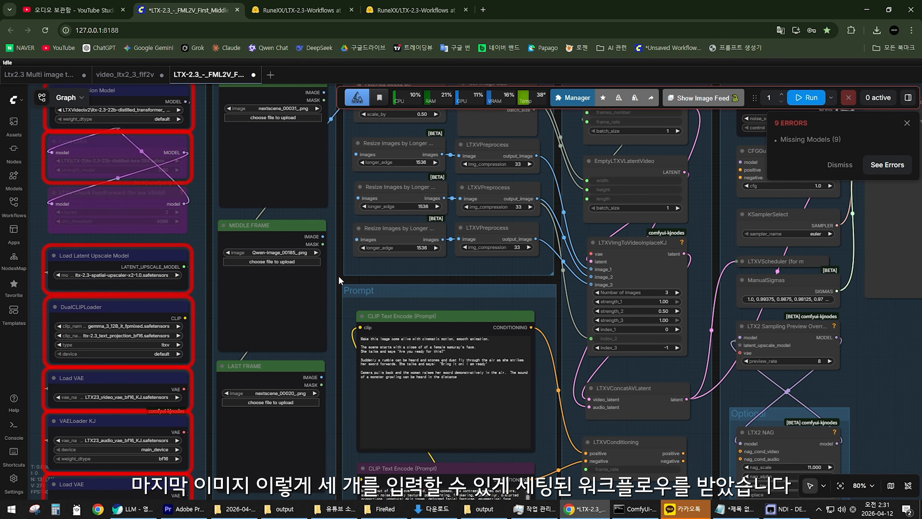
scroll(339, 275, "down", 2)
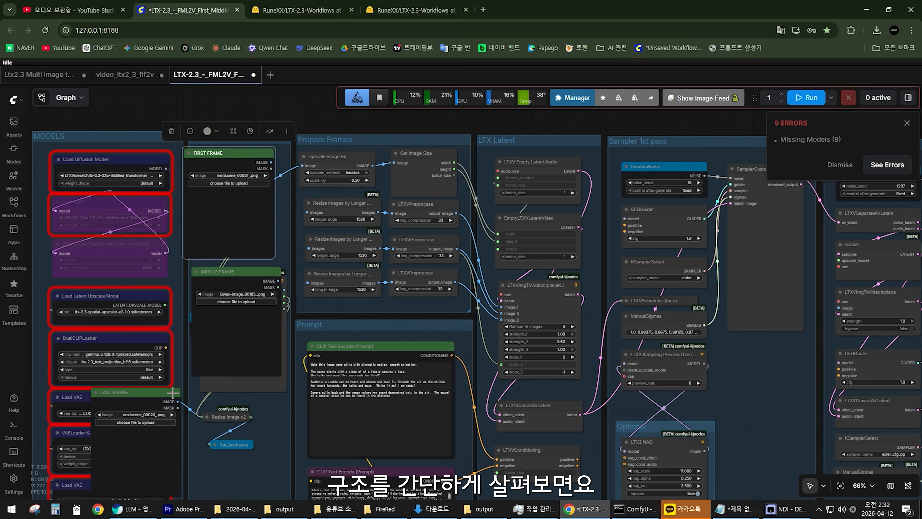
Move the frame image nodes aside in the Frames group to expose the nodes beneath them.
left_click_drag(173, 392, 257, 393)
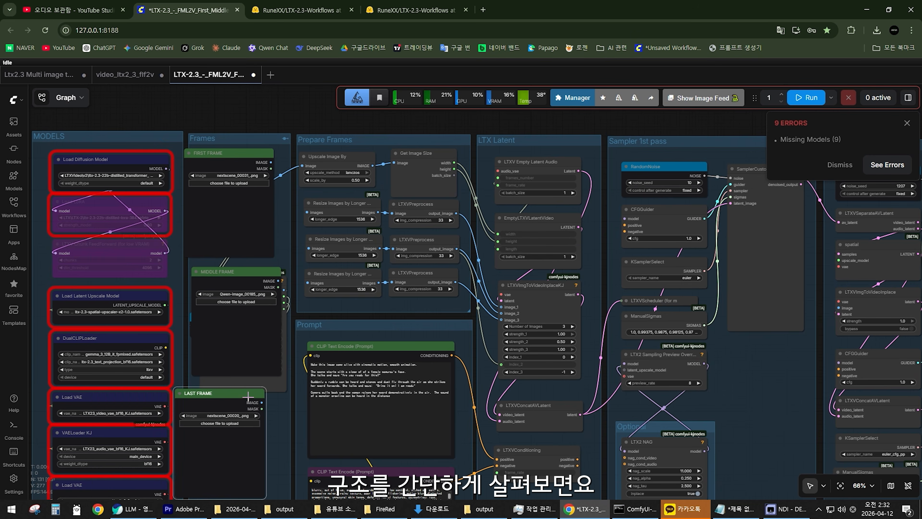
scroll(273, 260, "up", 3)
left_click_drag(224, 121, 192, 125)
Trace the first frame from Upscale Image By through Get Image Size into EmptyLTXVLatentVideo and on to the sampler passes.
scroll(286, 163, "up", 4)
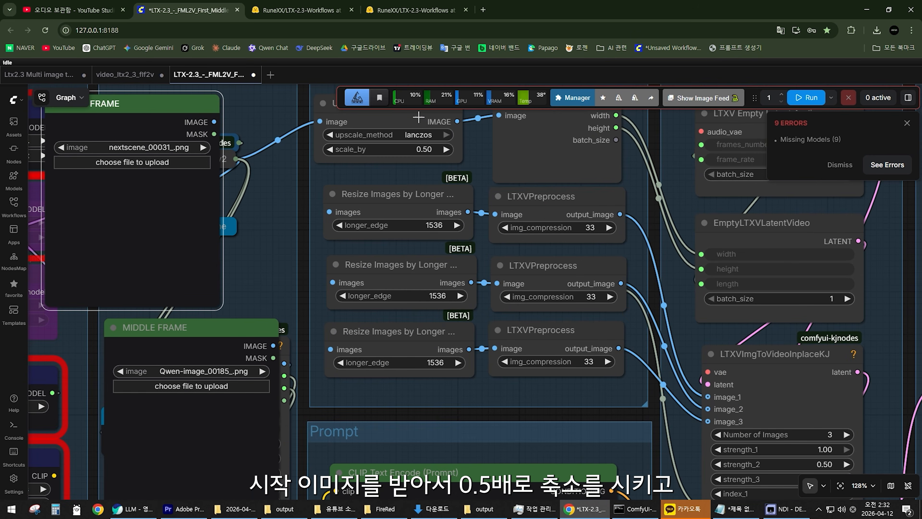
scroll(421, 138, "down", 3)
left_click_drag(423, 137, 420, 169)
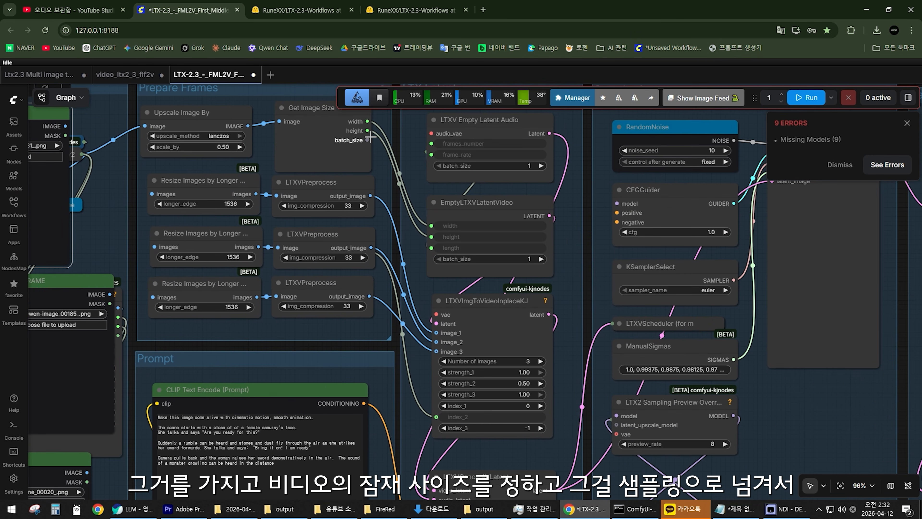
left_click_drag(462, 205, 392, 238)
scroll(391, 247, "up", 2)
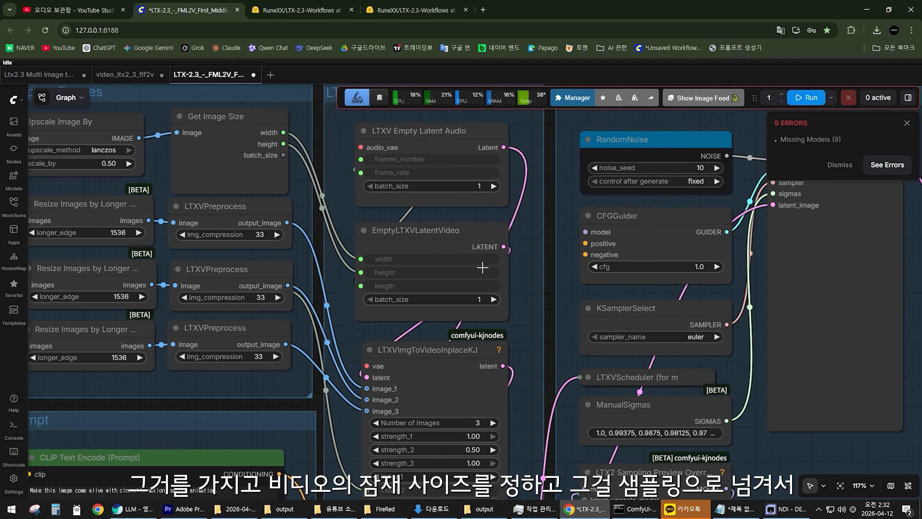
scroll(482, 267, "down", 2)
left_click_drag(533, 253, 414, 198)
scroll(414, 197, "down", 3)
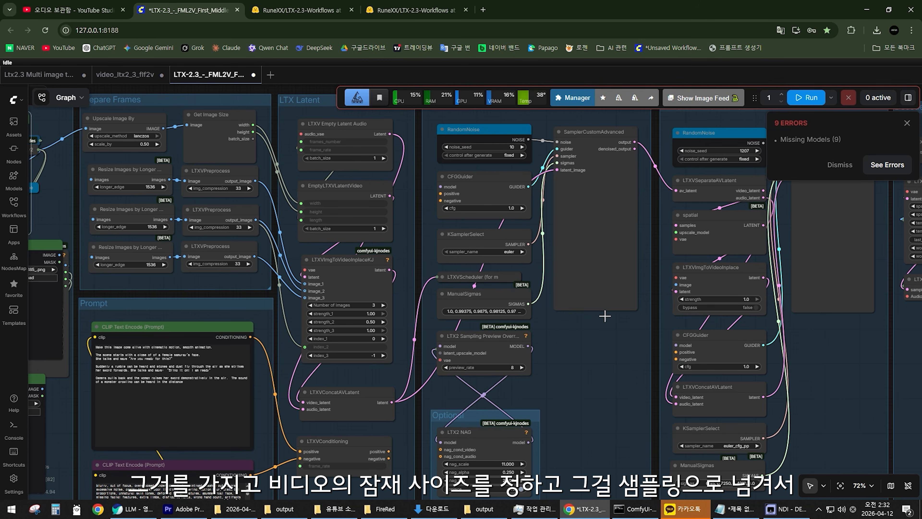
left_click_drag(605, 316, 274, 383)
left_click_drag(247, 422, 683, 355)
Examine the LTXVImgToVideoInplaceKJ node and how the three preprocessed images feed its image inputs.
scroll(443, 312, "up", 4)
scroll(443, 308, "up", 2)
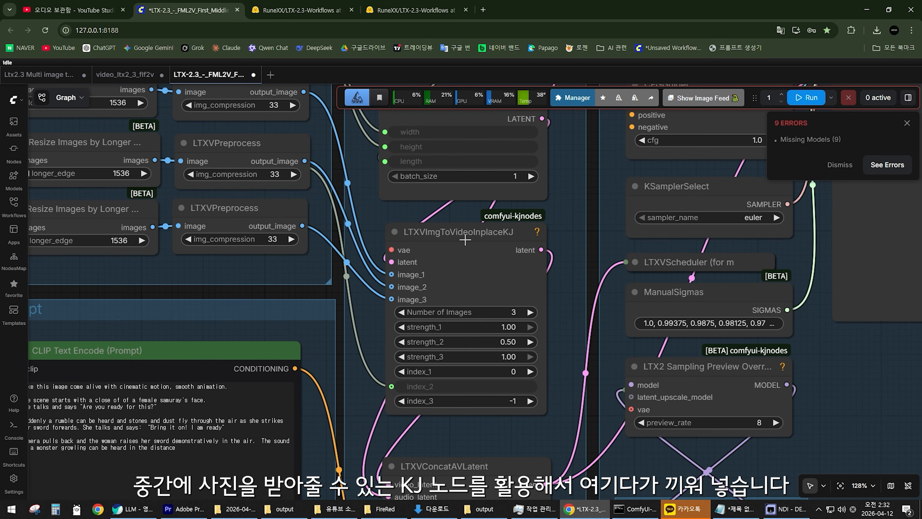
scroll(464, 240, "up", 2)
left_click(456, 233)
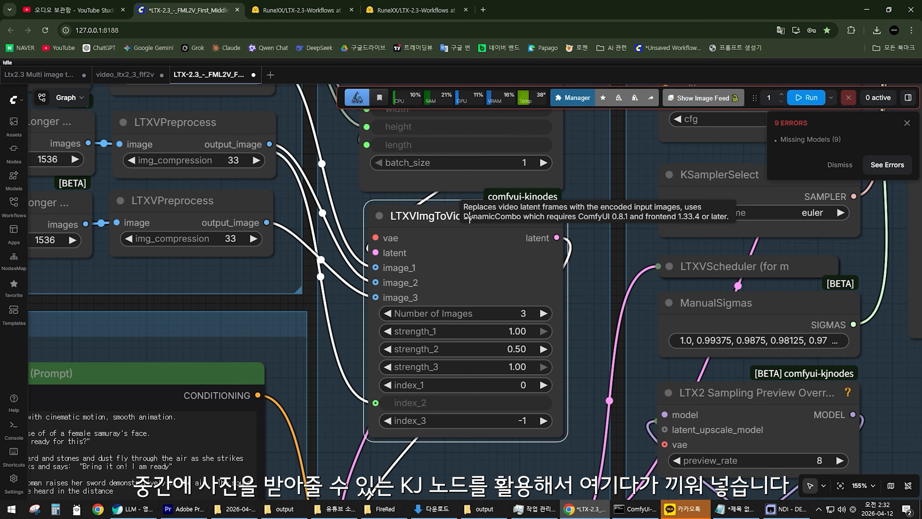
scroll(423, 279, "down", 2)
left_click_drag(424, 280, 486, 308)
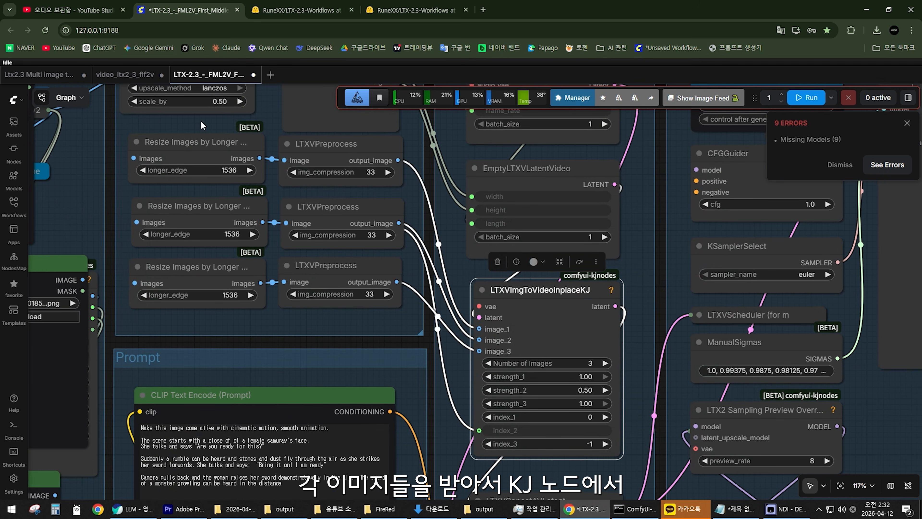
scroll(463, 379, "down", 2)
Follow the video latent from LTXVImgToVideoInplaceKJ through LTXVConcatAVLatent into SamplerCustomAdvanced in the Sampler 1st pass group.
left_click_drag(463, 379, 366, 312)
scroll(378, 305, "up", 2)
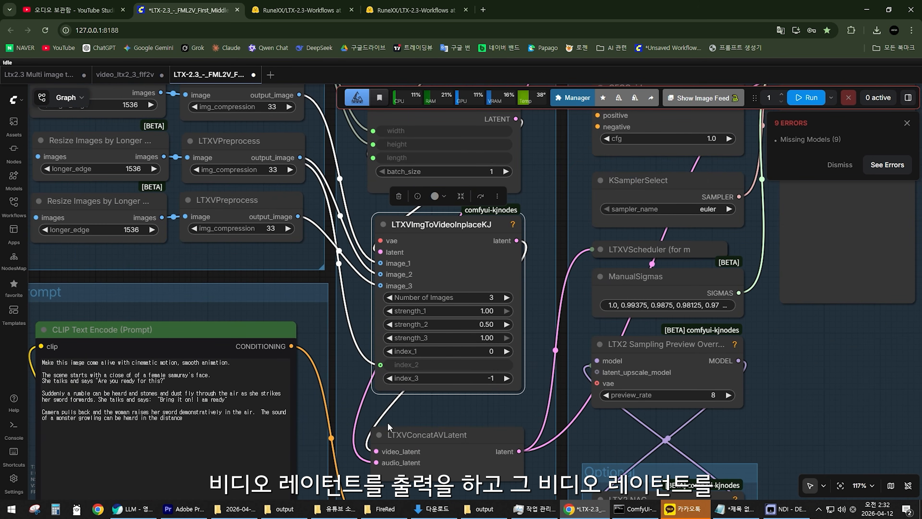
scroll(389, 426, "down", 4)
left_click_drag(341, 431, 351, 433)
left_click_drag(496, 183, 506, 182)
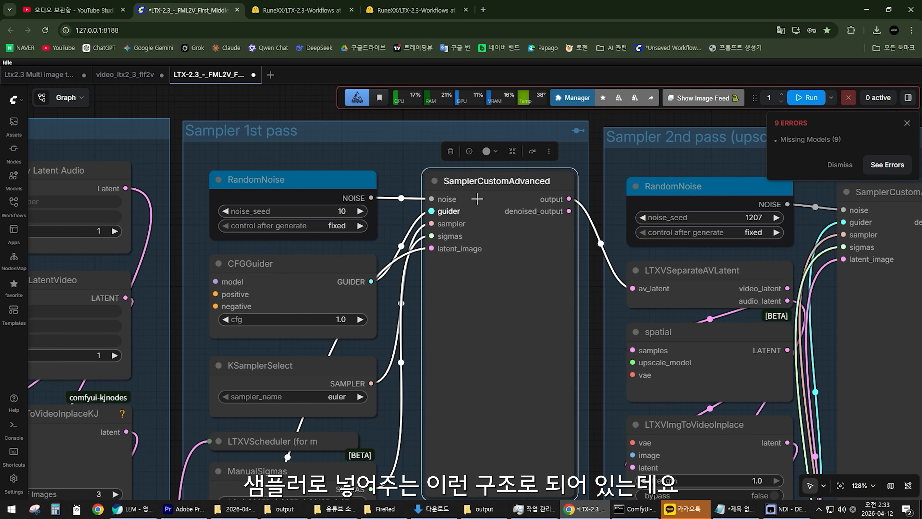
scroll(486, 258, "down", 9)
left_click_drag(366, 302, 541, 267)
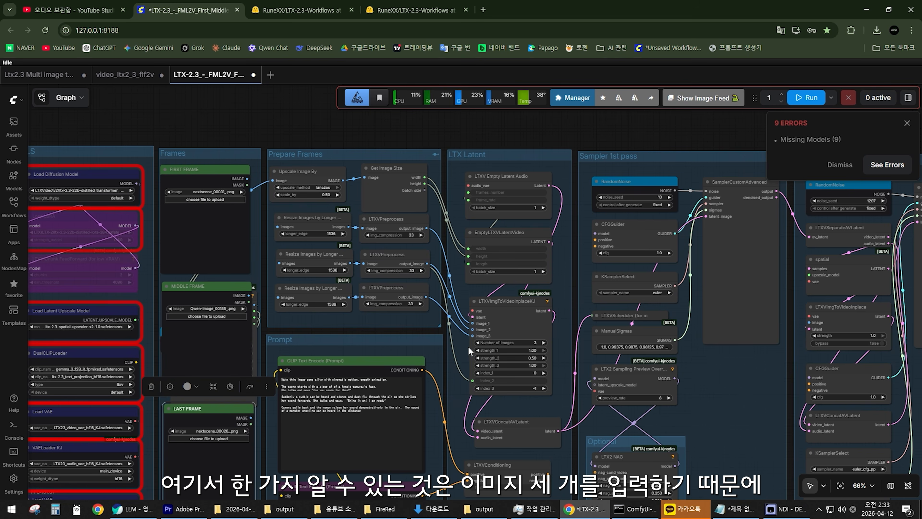
Set Number of Images to 4 on the LTXVImgToVideoInplaceKJ node and inspect its expanded image, strength and index fields.
scroll(468, 348, "up", 8)
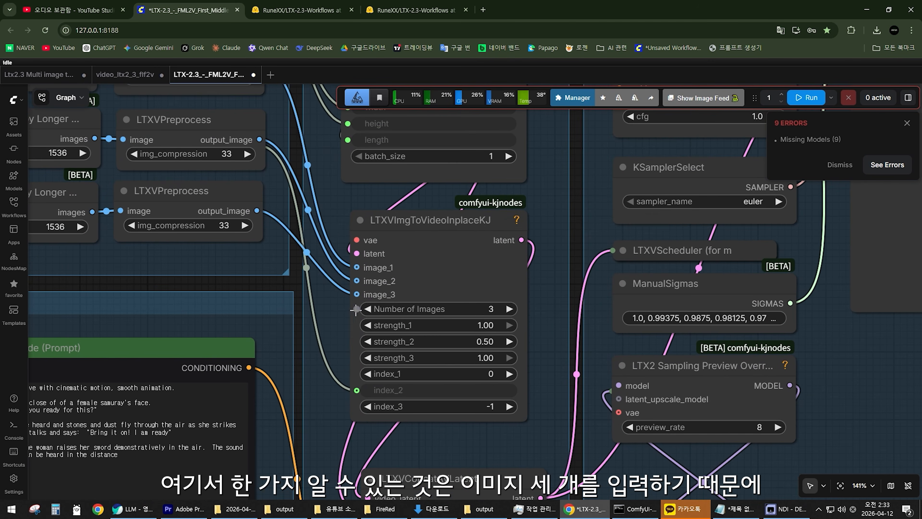
left_click(423, 225)
scroll(436, 378, "up", 2)
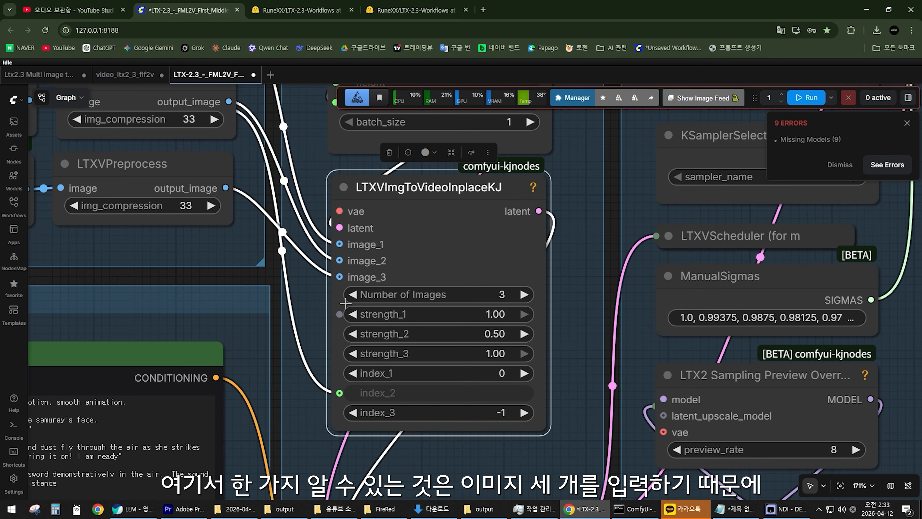
scroll(423, 294, "up", 2)
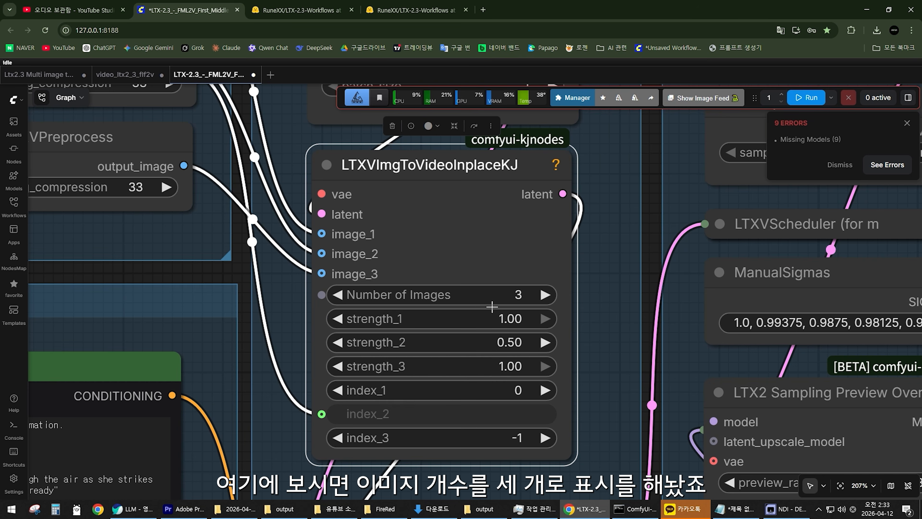
scroll(492, 306, "down", 7)
scroll(542, 293, "up", 6)
left_click(543, 293)
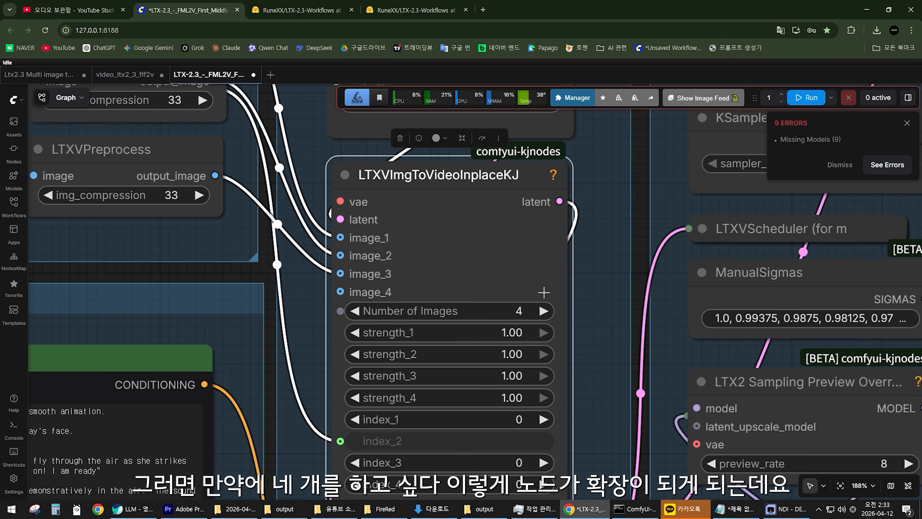
scroll(556, 306, "down", 6)
scroll(581, 328, "up", 5)
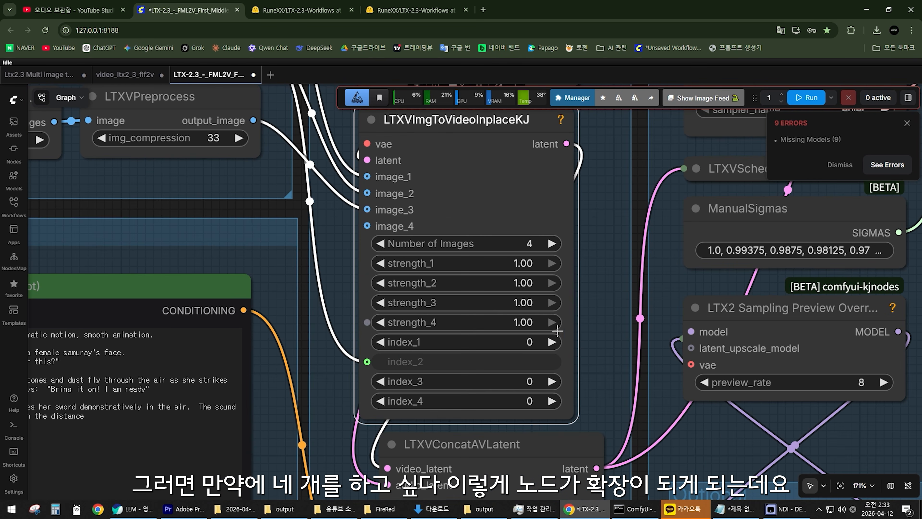
scroll(588, 324, "down", 6)
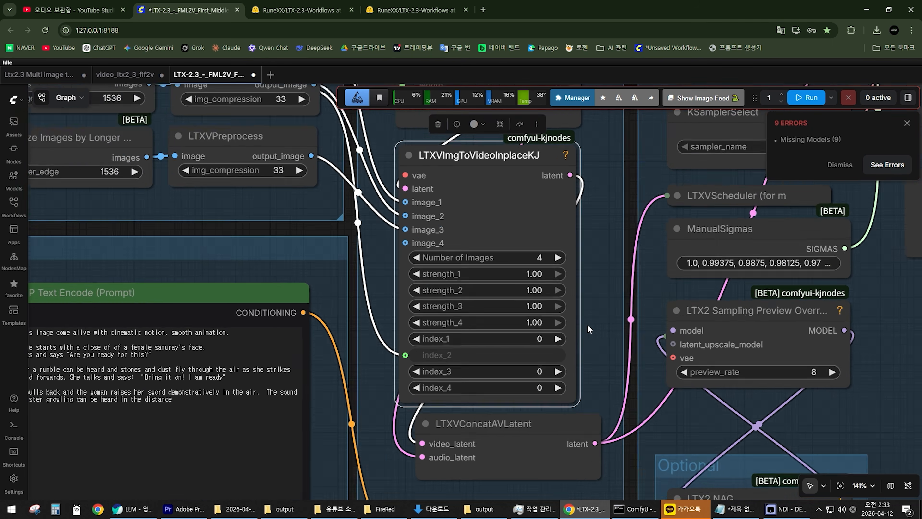
scroll(449, 293, "up", 4)
scroll(492, 268, "up", 4)
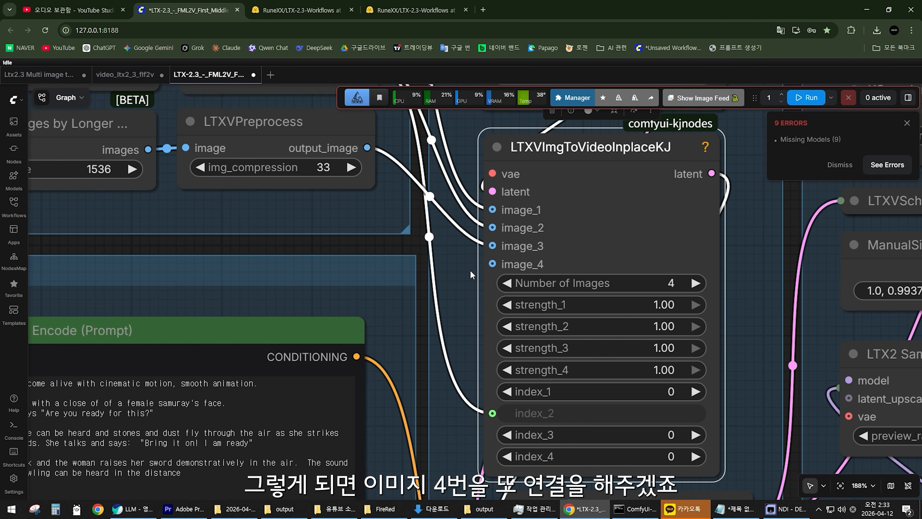
Spread out the stacked MIDDLE FRAME, Resize Image v2 and Set_middleframe nodes to show the chain needed for each image.
scroll(485, 267, "down", 7)
left_click_drag(355, 251, 514, 388)
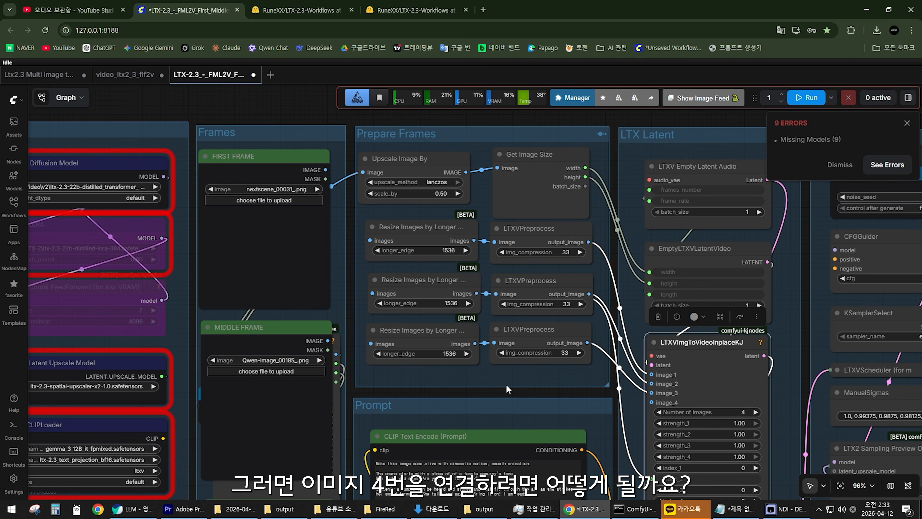
scroll(506, 384, "up", 1)
left_click(267, 324)
scroll(348, 378, "down", 1)
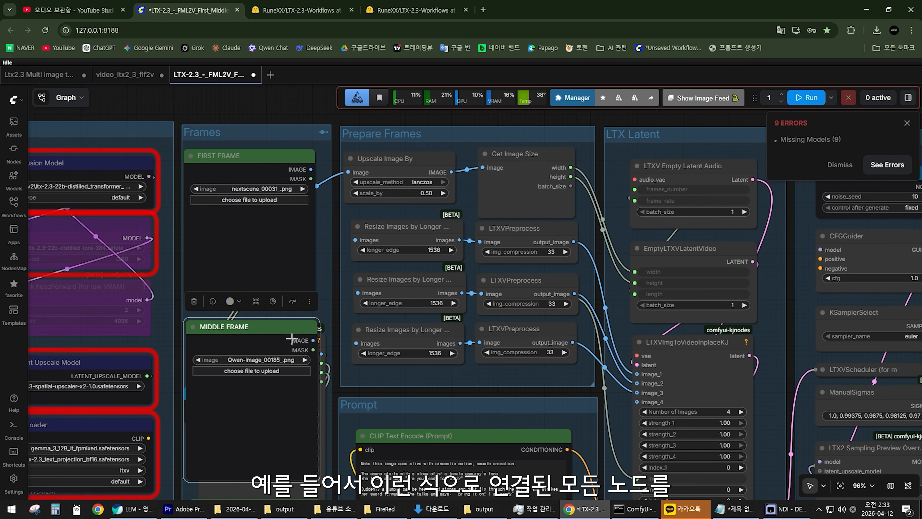
left_click_drag(290, 338, 142, 359)
left_click_drag(295, 368, 452, 268)
left_click_drag(389, 247, 191, 303)
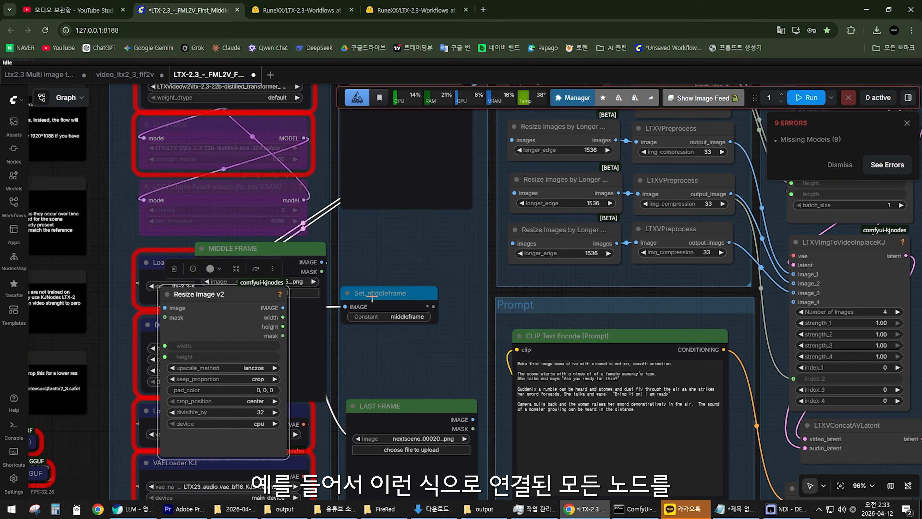
left_click_drag(375, 294, 458, 284)
left_click_drag(309, 273, 211, 261)
left_click_drag(271, 306, 387, 256)
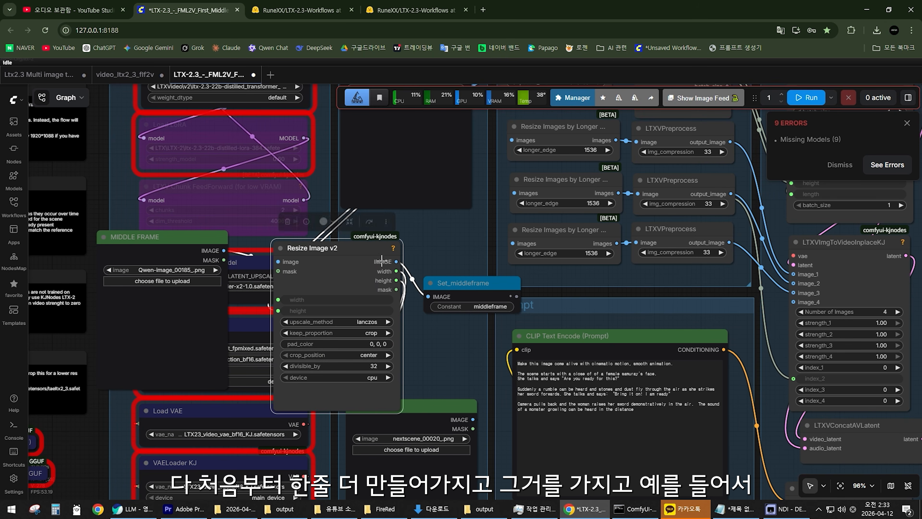
left_click_drag(576, 296, 524, 327)
left_click_drag(408, 314, 334, 298)
left_click_drag(508, 318, 400, 334)
Duplicate the third Resize Images by Longer Edge and LTXVPreprocess pair, place the copy below it, and connect its output to image_4.
scroll(400, 334, "up", 2)
left_click(429, 267)
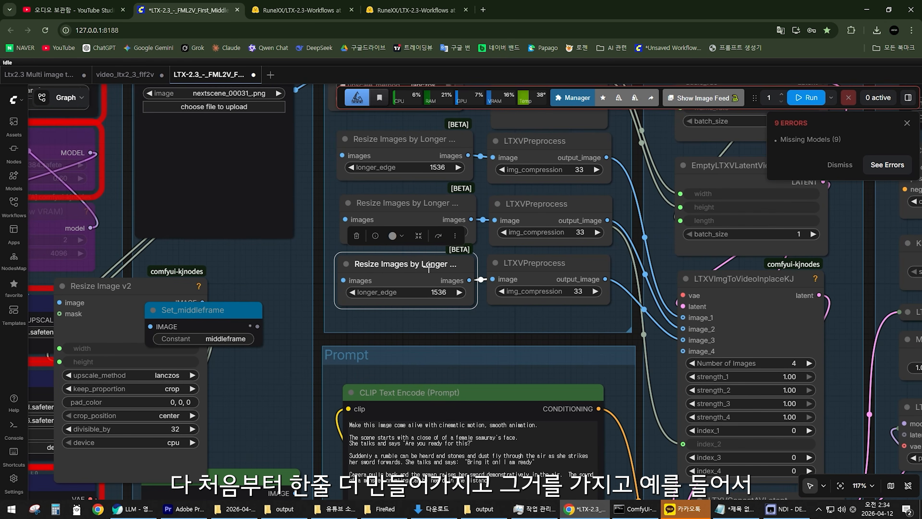
left_click_drag(543, 313, 348, 242)
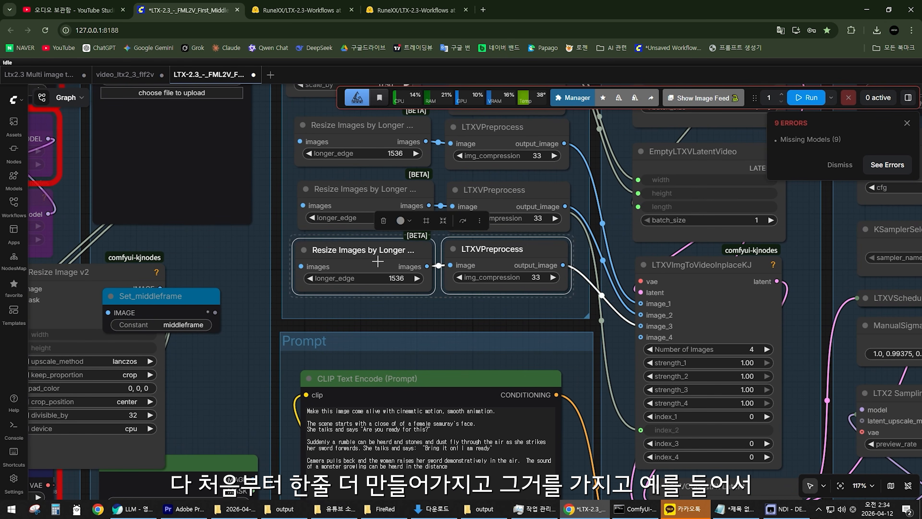
key("ctrl+c")
key("ctrl+v")
left_click_drag(410, 303, 350, 323)
left_click(501, 316)
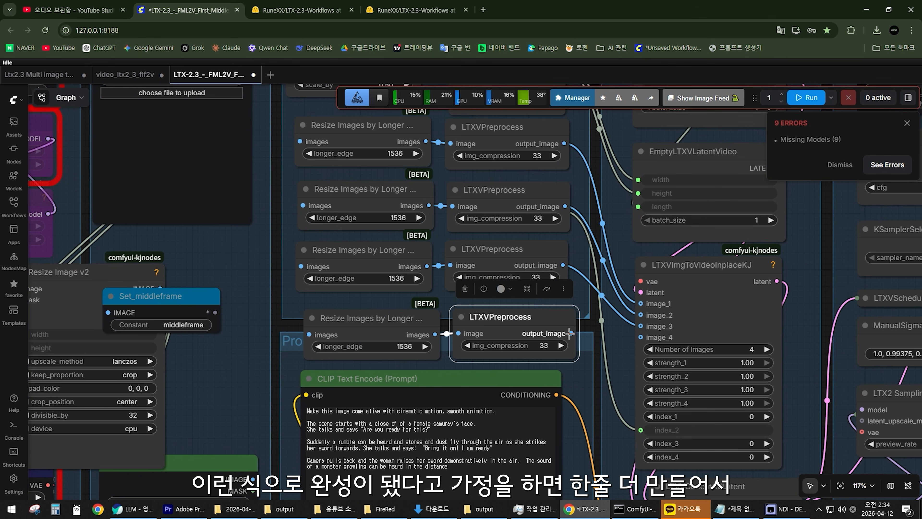
left_click_drag(571, 333, 518, 322)
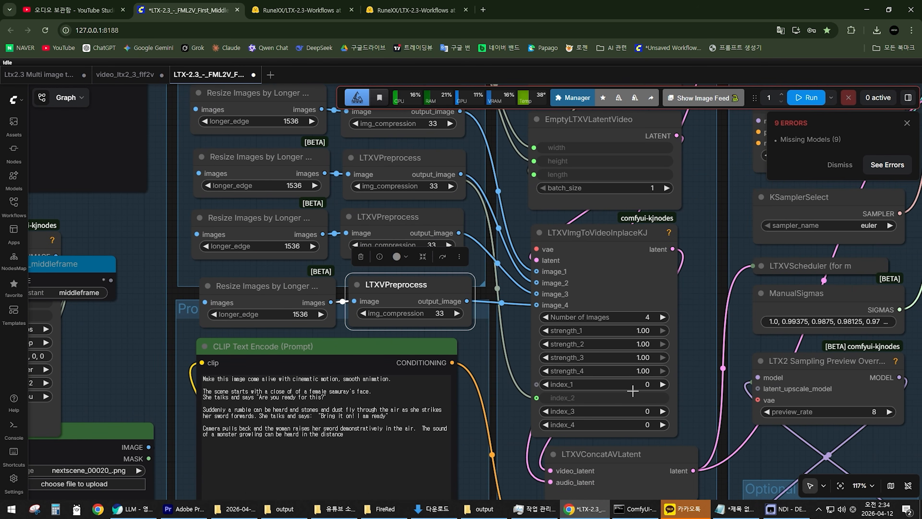
Bypass the fourth Resize Images by Longer Edge and LTXVPreprocess pair, along with the Resize Image v2 and Set_middleframe nodes.
left_click(627, 424)
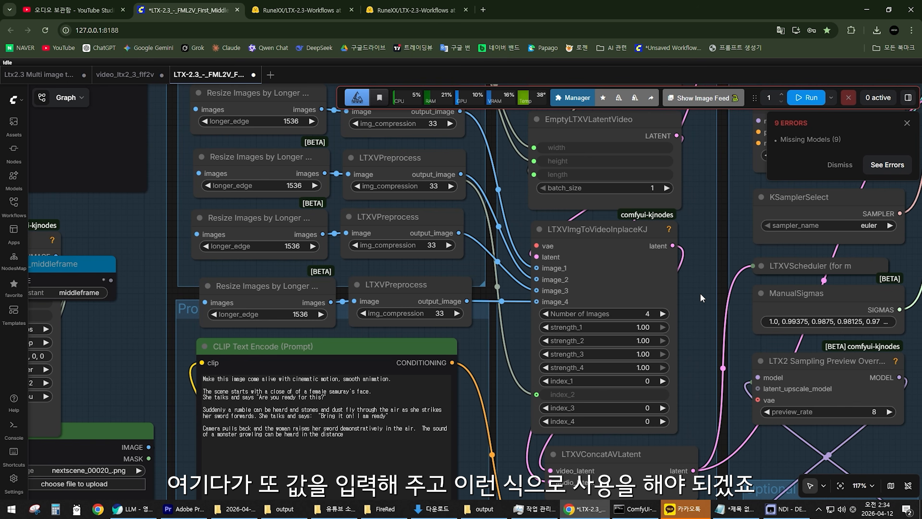
scroll(630, 341, "down", 3)
scroll(448, 322, "down", 4)
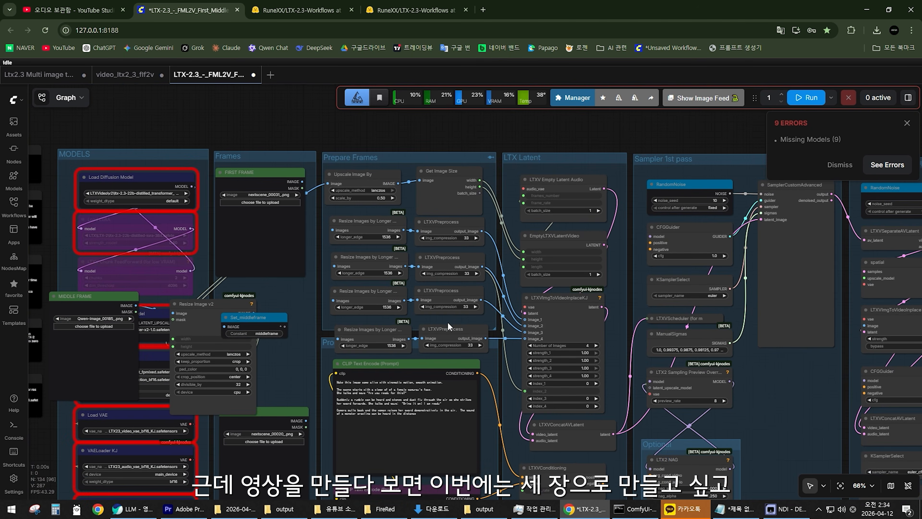
scroll(451, 326, "up", 4)
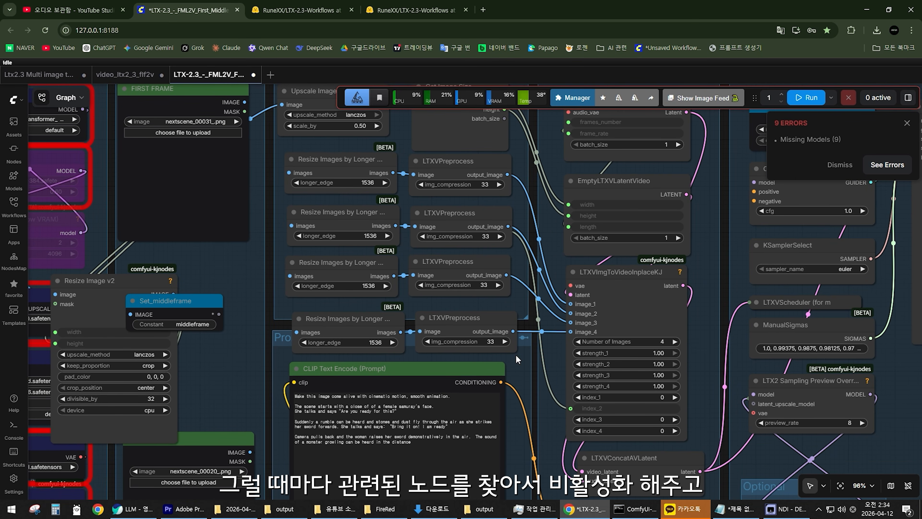
left_click_drag(519, 357, 264, 303)
key("ctrl+b")
left_click_drag(209, 374, 157, 317)
key("ctrl+b")
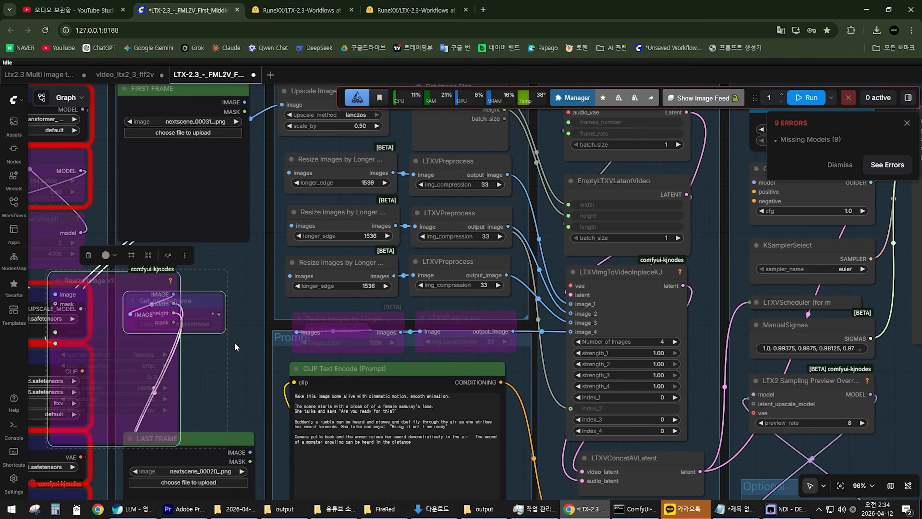
Set Number of Images to 3 on the LTXVImgToVideoInplaceKJ node.
scroll(235, 343, "down", 3)
left_click_drag(240, 350, 266, 343)
scroll(267, 343, "up", 3)
left_click(633, 270)
scroll(618, 312, "up", 3)
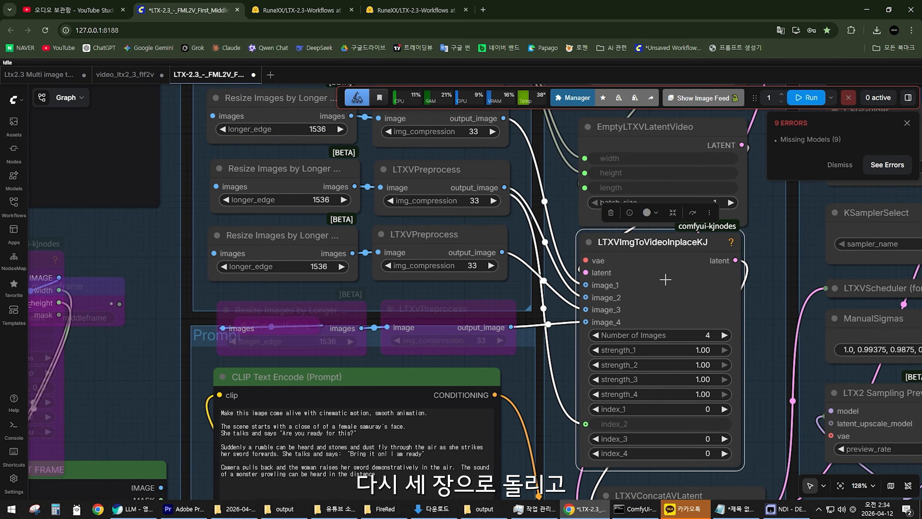
left_click(595, 334)
Set Number of Images to 5 on LTXVImgToVideoInplaceKJ and re-enable the bypassed fourth Resize Images by Longer Edge and LTXVPreprocess pair.
scroll(503, 335, "down", 4)
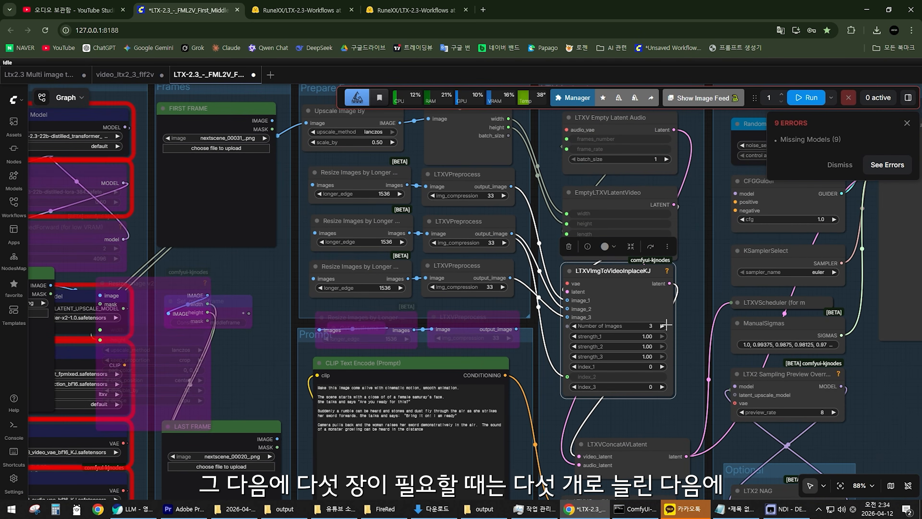
left_click(663, 334)
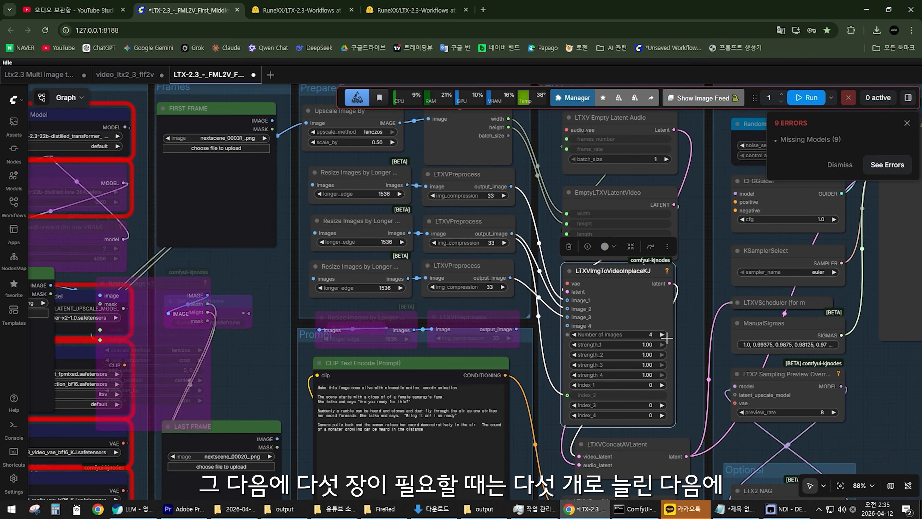
left_click(665, 337)
scroll(494, 330, "up", 2)
left_click_drag(522, 358, 300, 255)
key("ctrl+b")
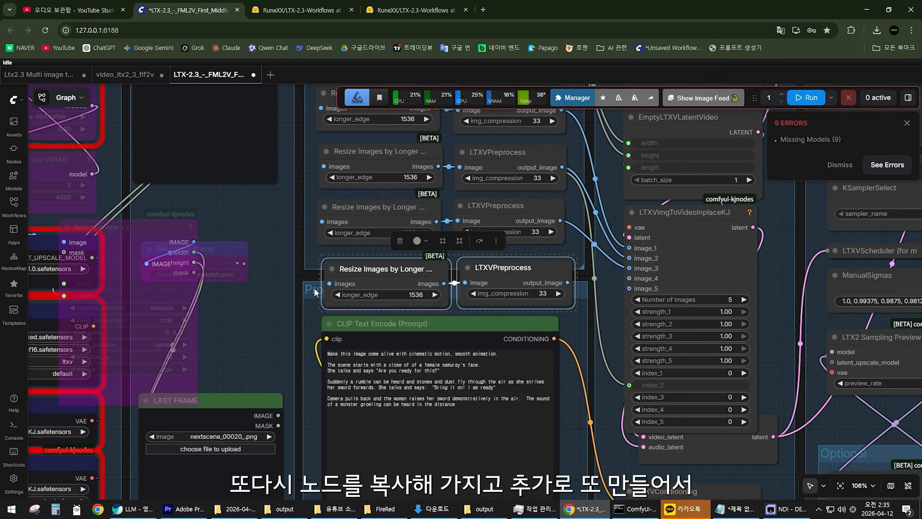
Duplicate the fourth resize and preprocess pair below itself, and connect the copy's output to image_5 and the original's to image_4.
key("ctrl+c")
key("ctrl+v")
left_click_drag(436, 320, 398, 326)
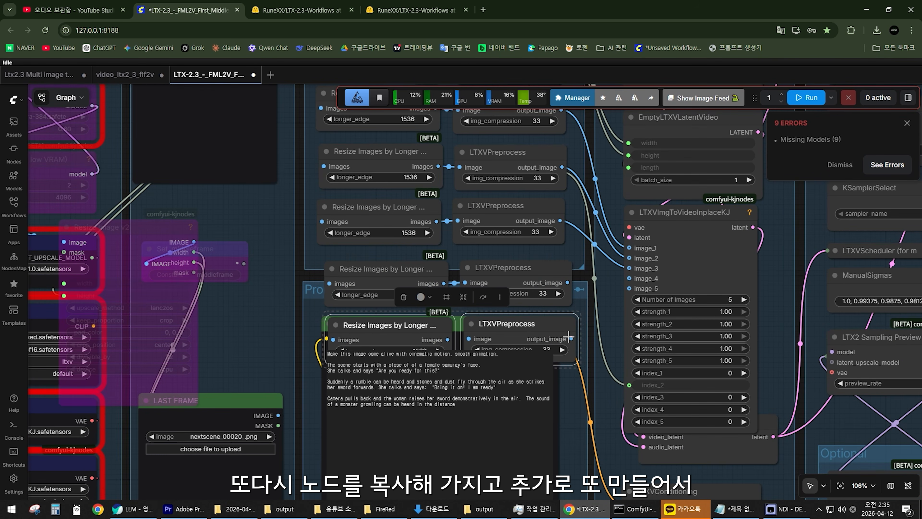
left_click_drag(570, 339, 630, 288)
left_click_drag(568, 283, 629, 278)
scroll(570, 311, "down", 2)
left_click_drag(570, 312, 396, 320)
scroll(573, 311, "up", 3)
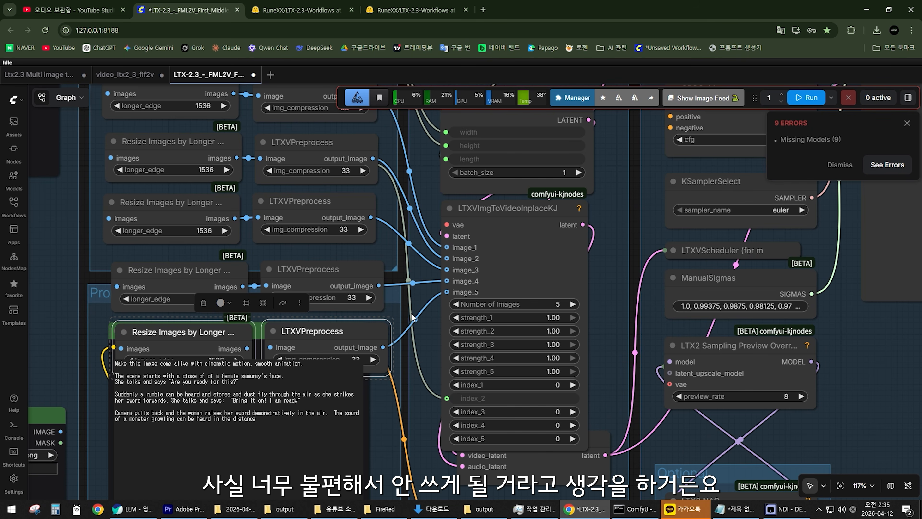
left_click(423, 295)
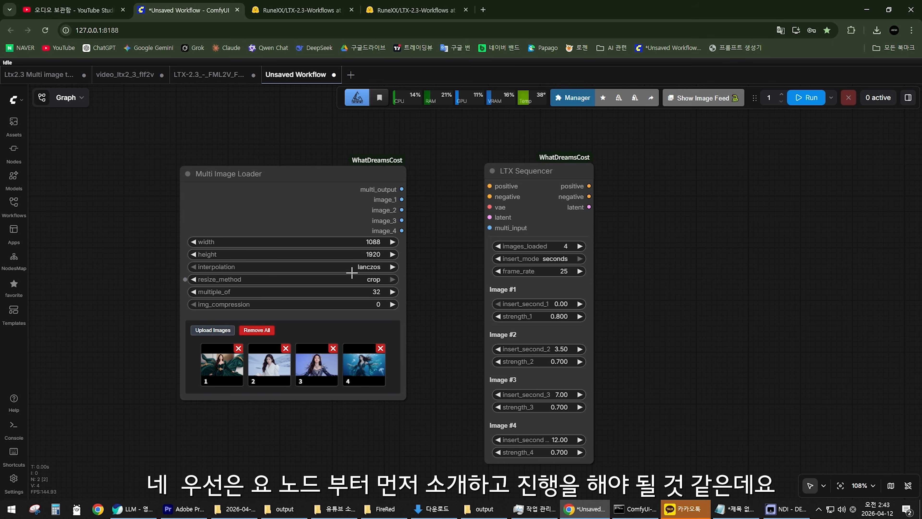
Examine WhatDreamsCost's Multi Image Loader and LTX Sequencer nodes side by side, including their inputs, outputs and settings.
left_click_drag(530, 171, 550, 171)
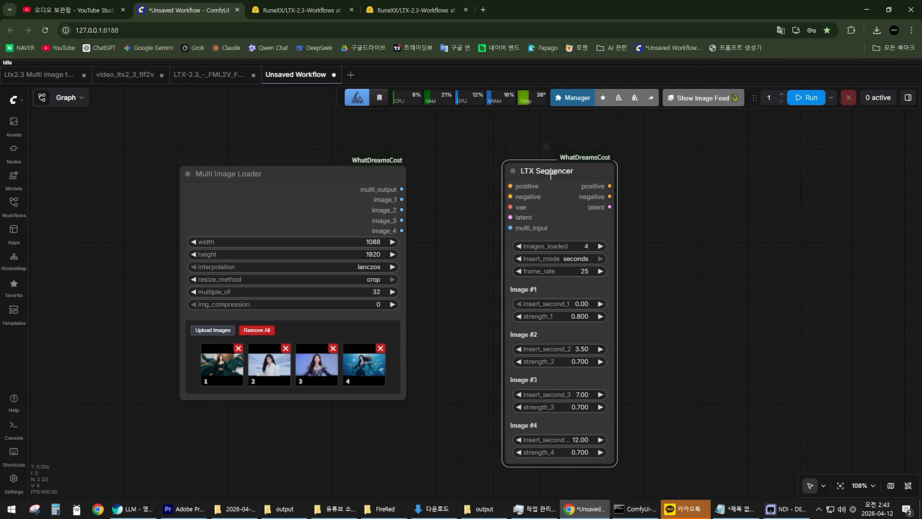
left_click_drag(447, 236, 465, 213)
scroll(497, 211, "up", 4)
left_click_drag(266, 161, 354, 160)
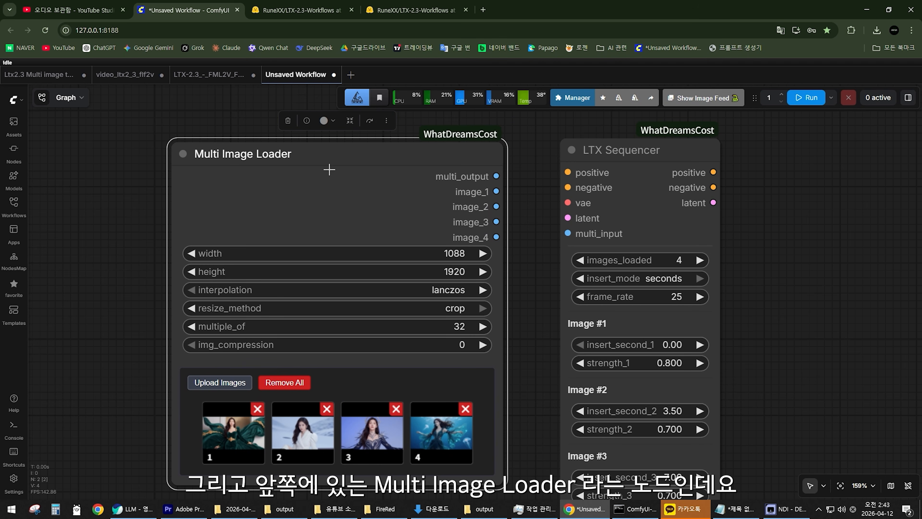
scroll(518, 194, "up", 4)
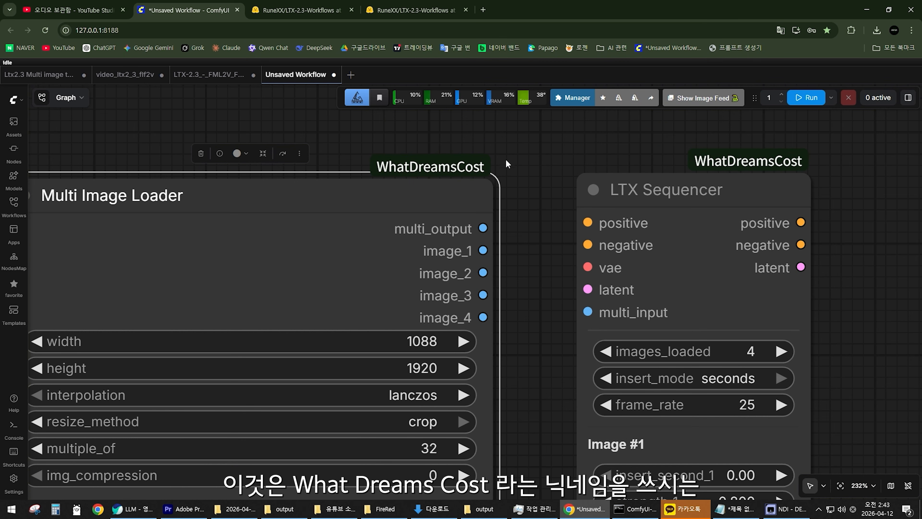
scroll(541, 189, "down", 5)
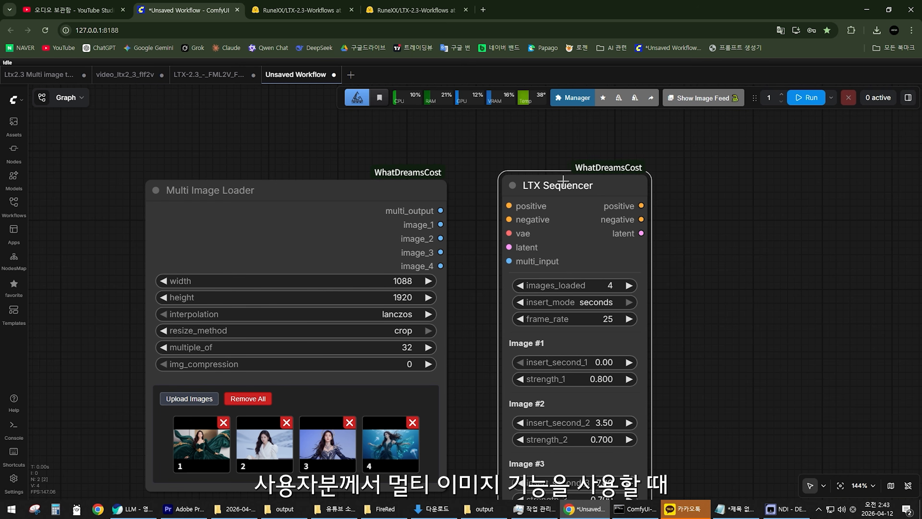
scroll(459, 236, "down", 2)
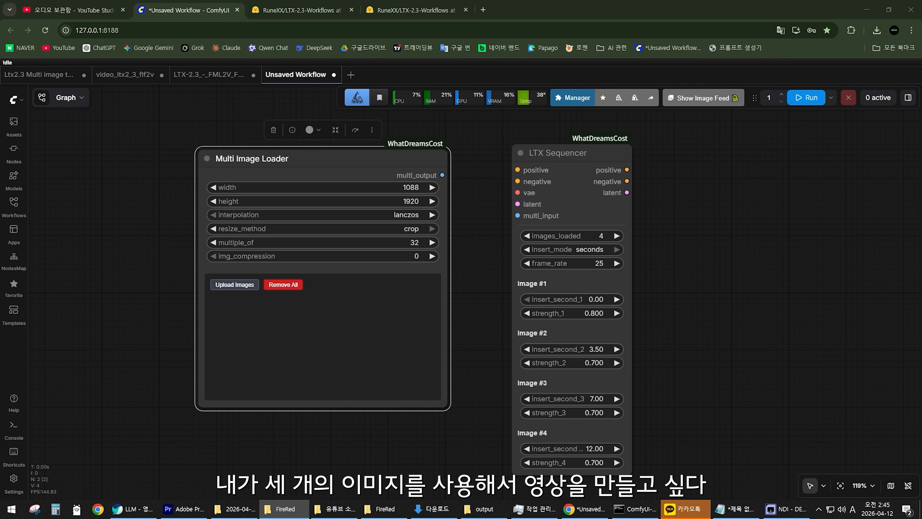
Load the three lotus flower images into the Multi Image Loader and move the black flower to the first position.
left_click_drag(0, 291, 323, 337)
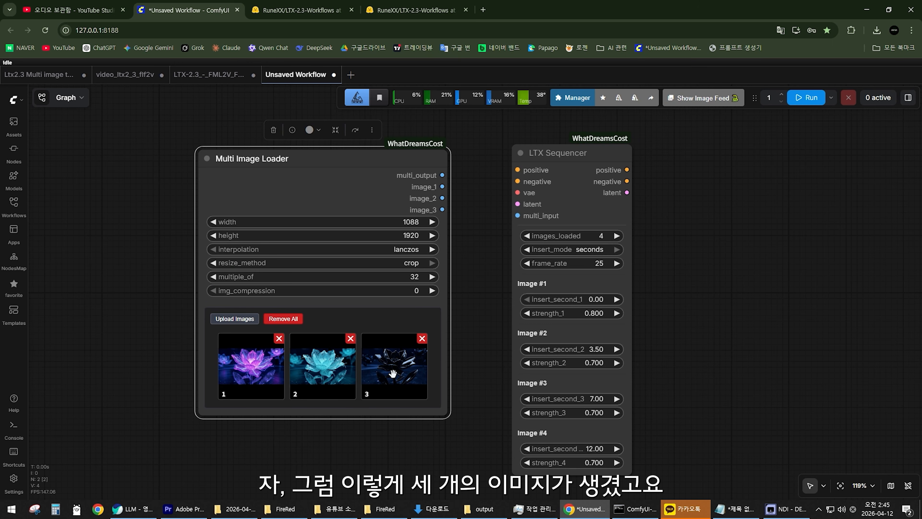
scroll(270, 421, "up", 4)
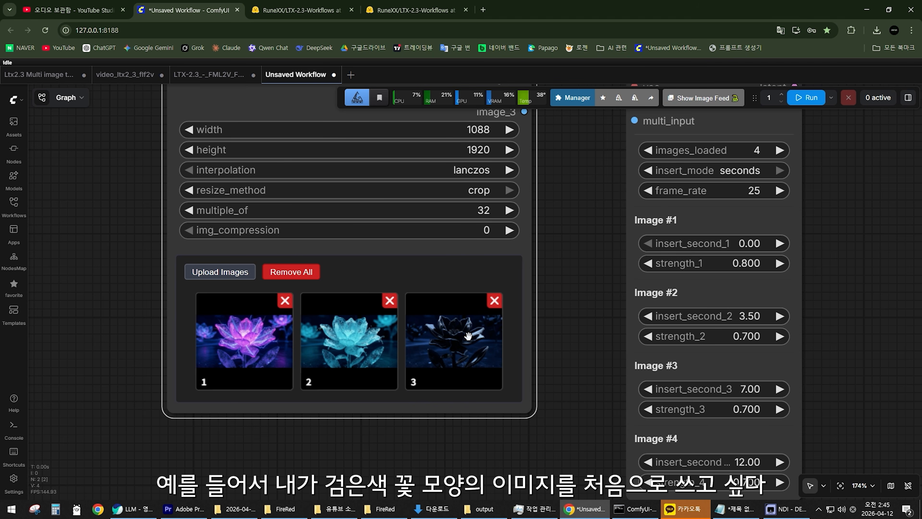
left_click_drag(448, 328, 236, 290)
left_click_drag(454, 338, 197, 297)
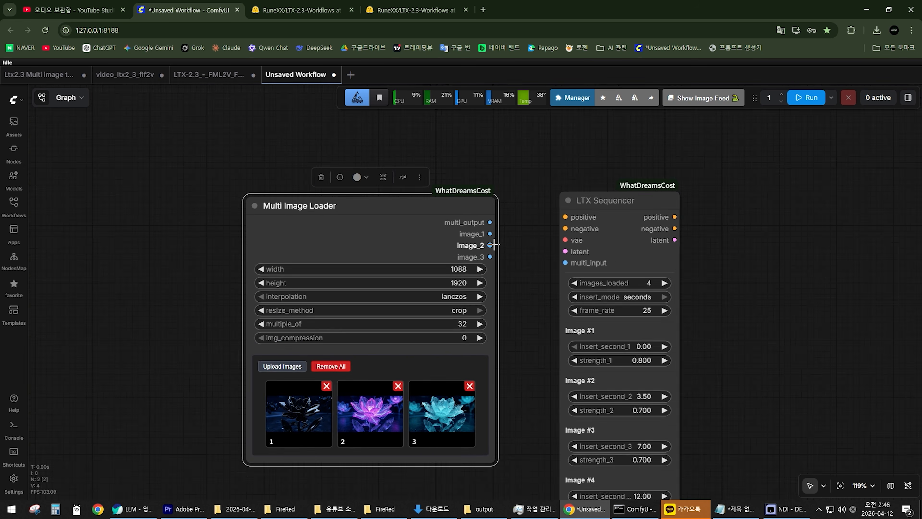
Connect the Multi Image Loader's multi_output to the LTX Sequencer's multi_input, and remove that link again.
scroll(495, 244, "up", 4)
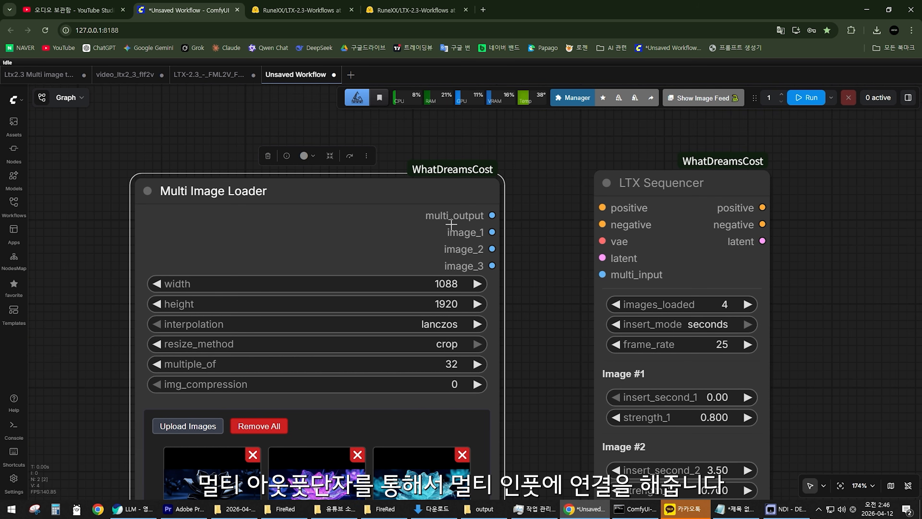
left_click_drag(494, 215, 605, 274)
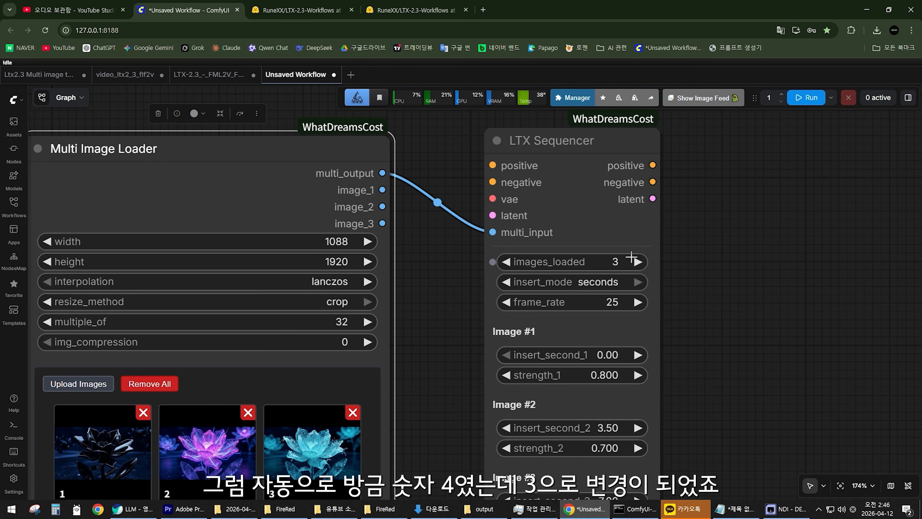
left_click_drag(492, 232, 446, 231)
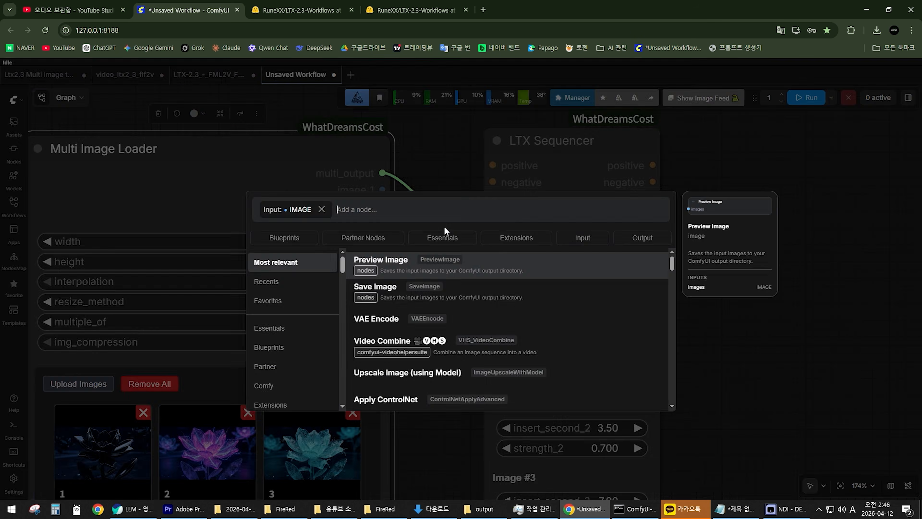
key("Escape")
left_click(444, 253)
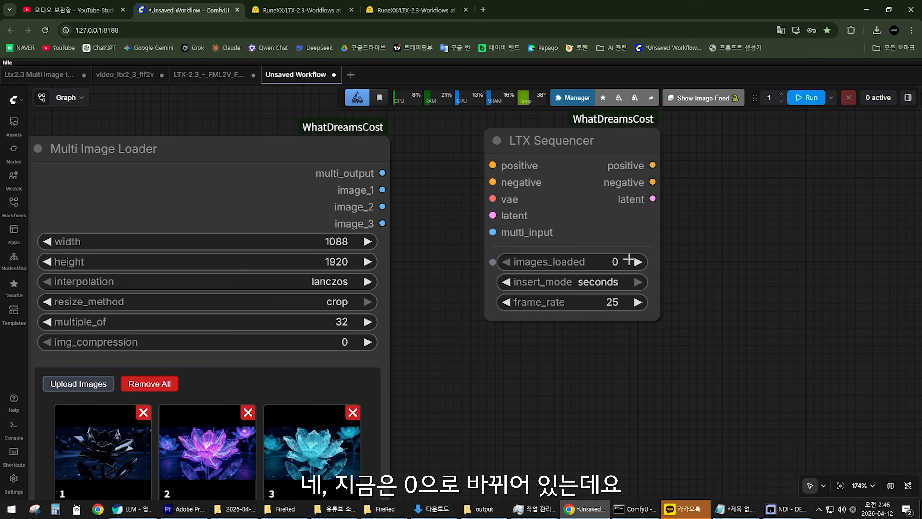
Reconnect the Multi Image Loader's multi_output to the LTX Sequencer's multi_input and set the sequencer's insert_mode to frames.
left_click_drag(382, 173, 496, 232)
scroll(418, 306, "down", 3)
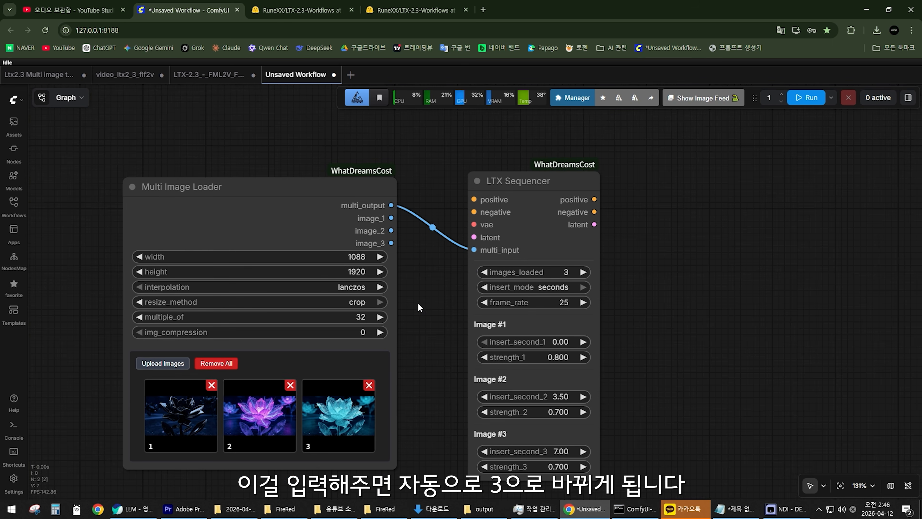
left_click_drag(426, 300, 444, 297)
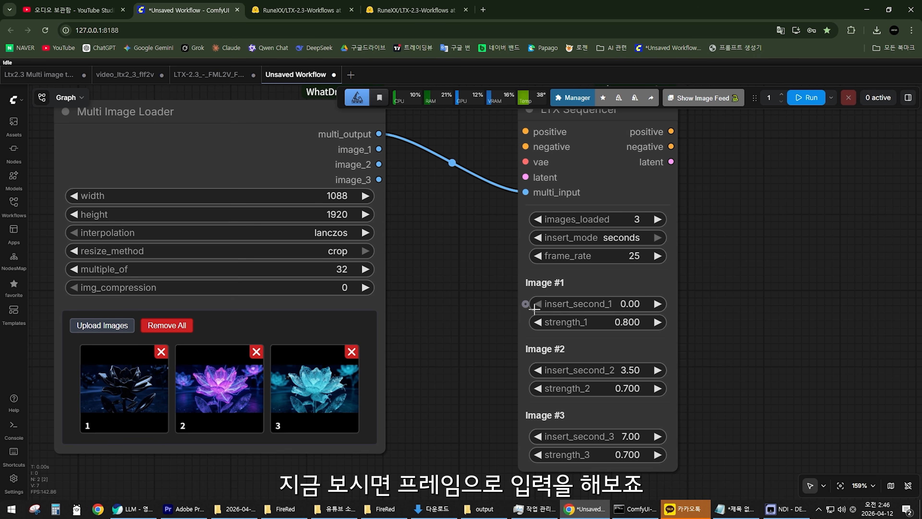
left_click(614, 237)
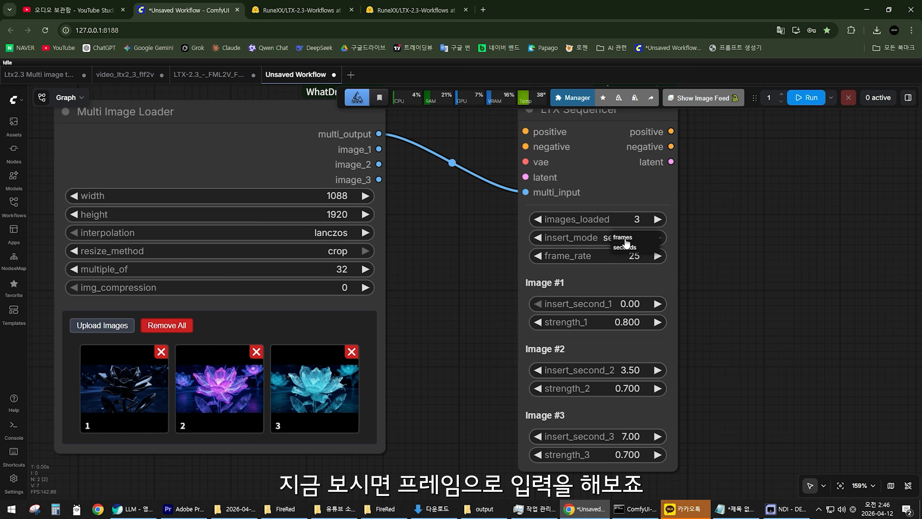
left_click(624, 244)
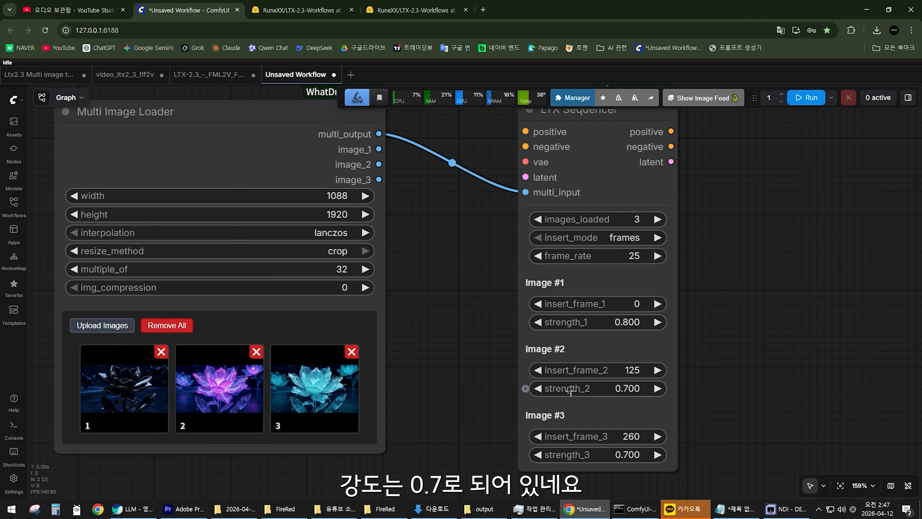
Try strength_2 values of 1 and 0.5 for Image #2 on the LTX Sequencer.
left_click(628, 388)
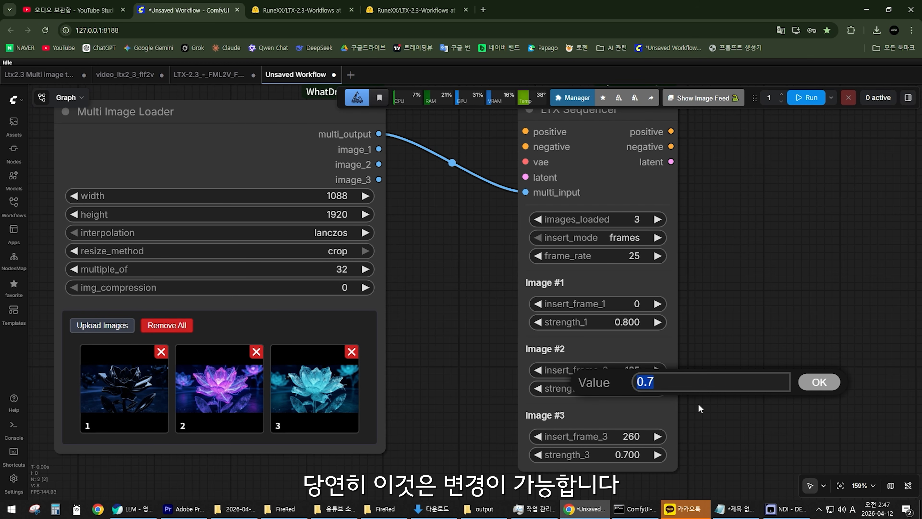
type("1")
key("Return")
left_click(615, 388)
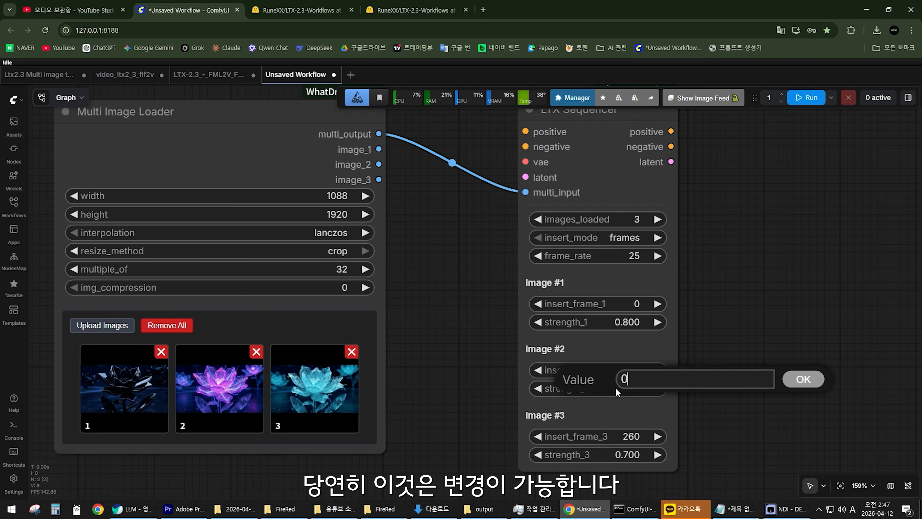
type("0.5")
key("Return")
Set strength_2 for Image #2 to 0.8 on the LTX Sequencer.
left_click(615, 388)
type("0.8")
key("Return")
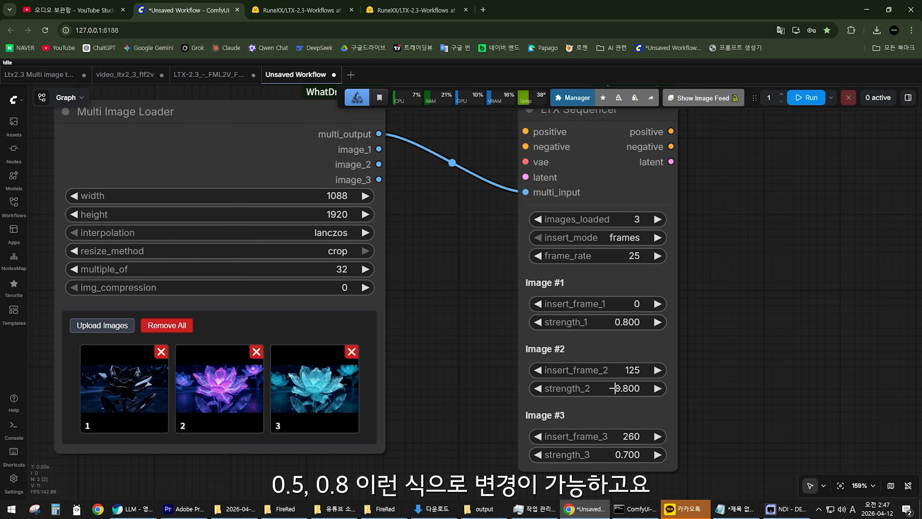
Set insert_frame_3 for Image #3 to 200 on the LTX Sequencer.
left_click_drag(439, 390, 437, 356)
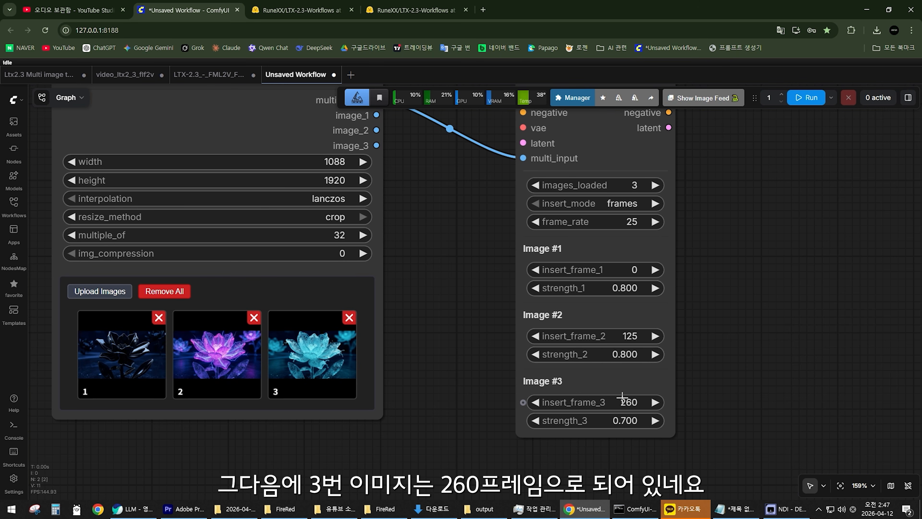
left_click(626, 402)
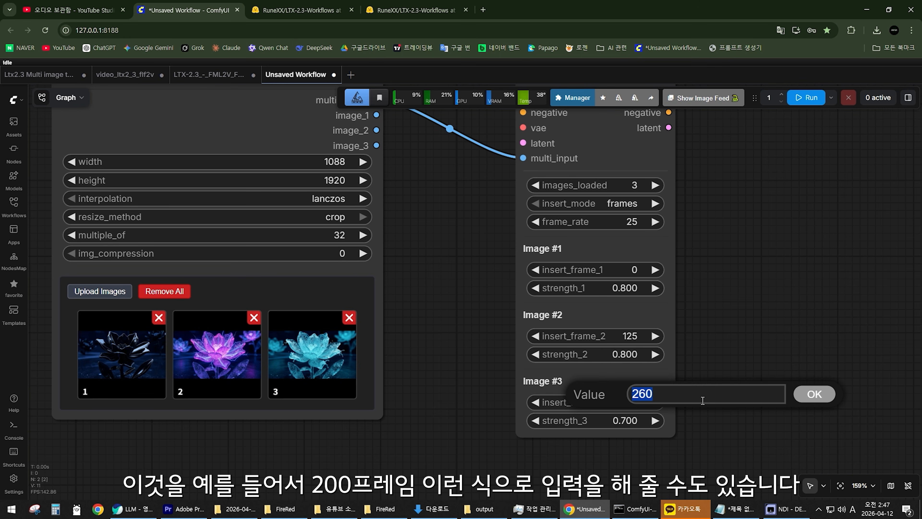
type("200")
key("Return")
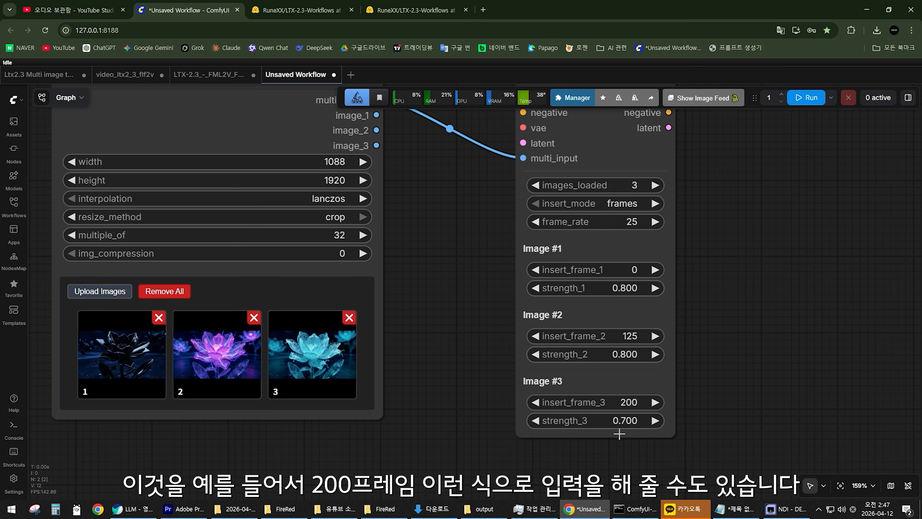
scroll(569, 411, "down", 3)
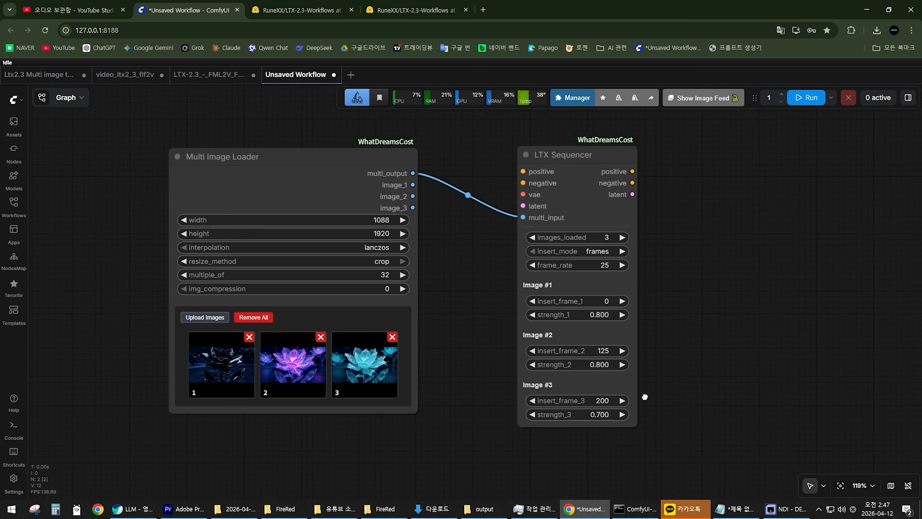
scroll(612, 352, "up", 2)
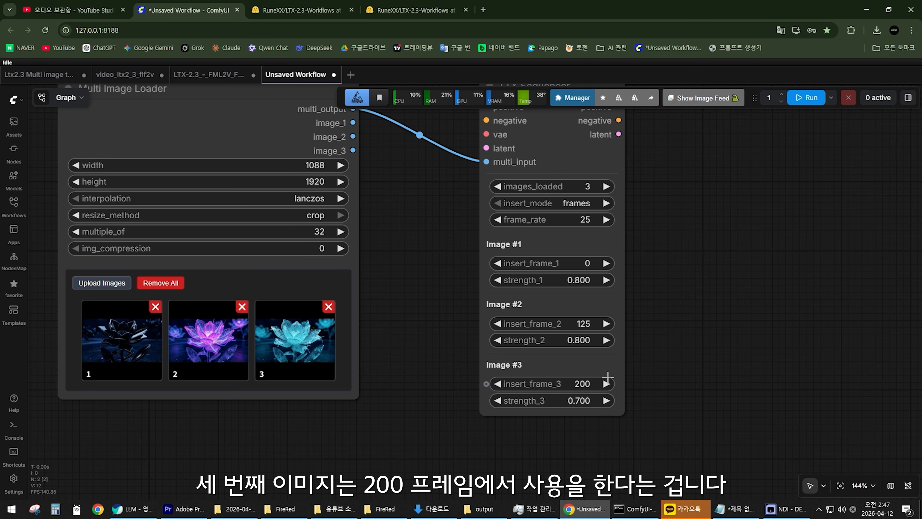
left_click_drag(653, 374, 658, 353)
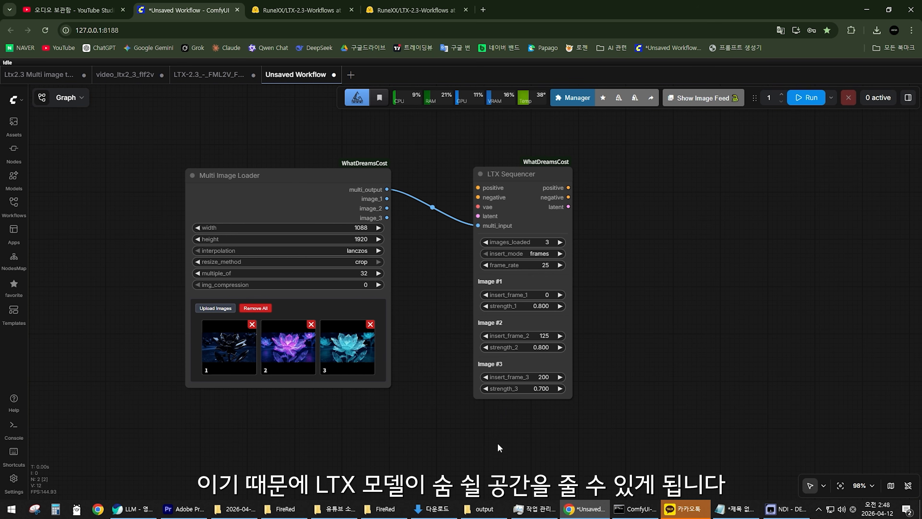
Remove the third image, the cyan flower, from the Multi Image Loader.
scroll(497, 442, "up", 4)
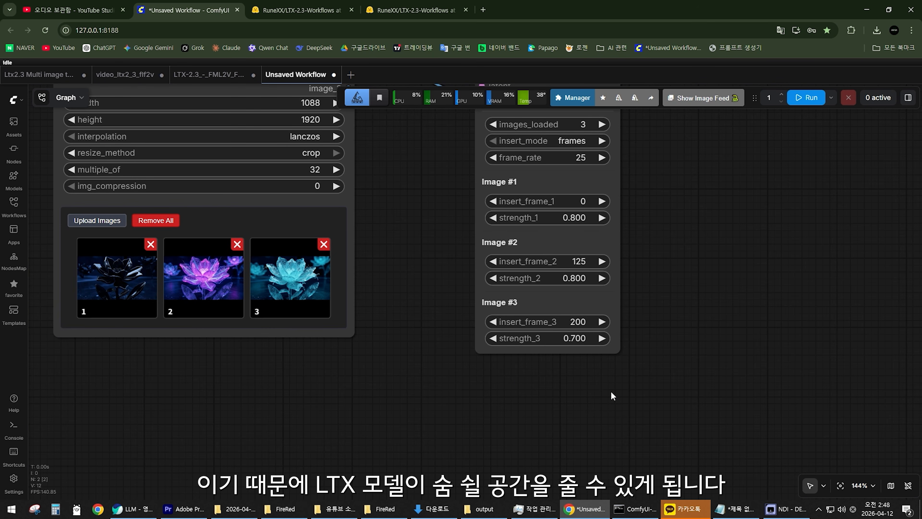
scroll(406, 334, "up", 2)
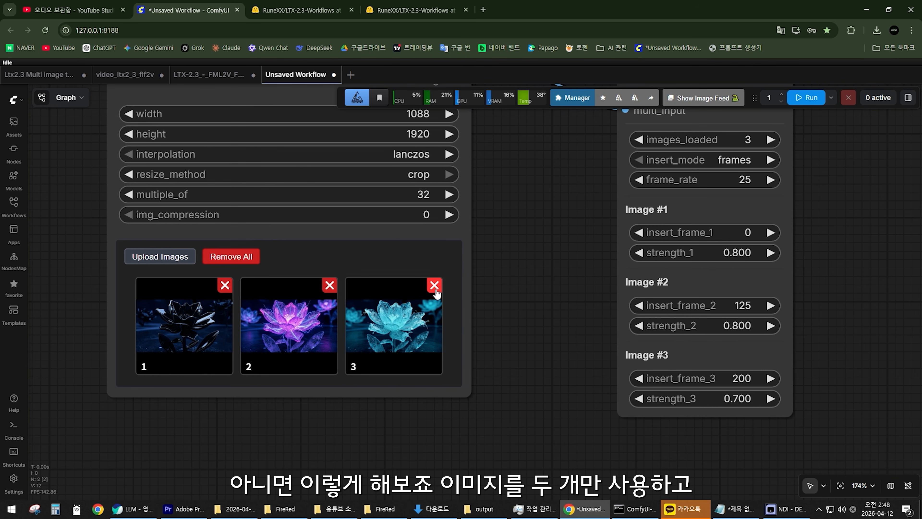
left_click(437, 289)
scroll(436, 289, "down", 1)
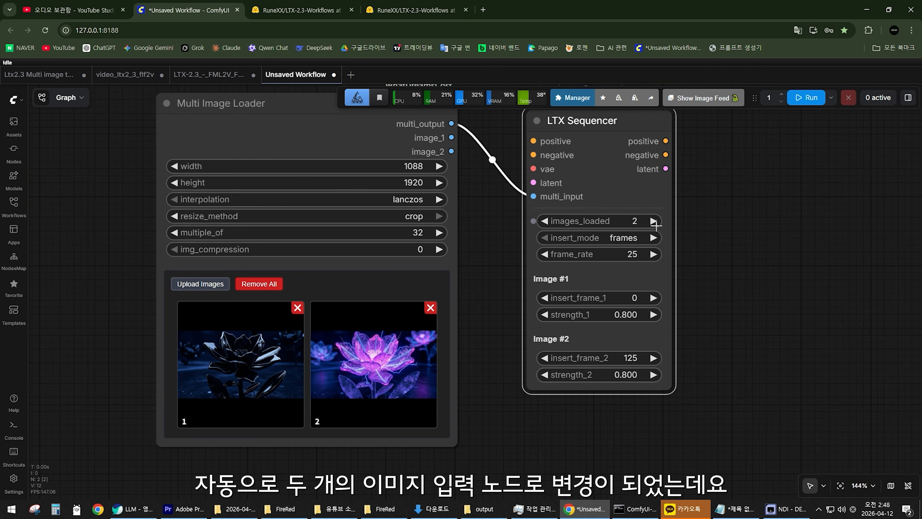
scroll(657, 223, "up", 1)
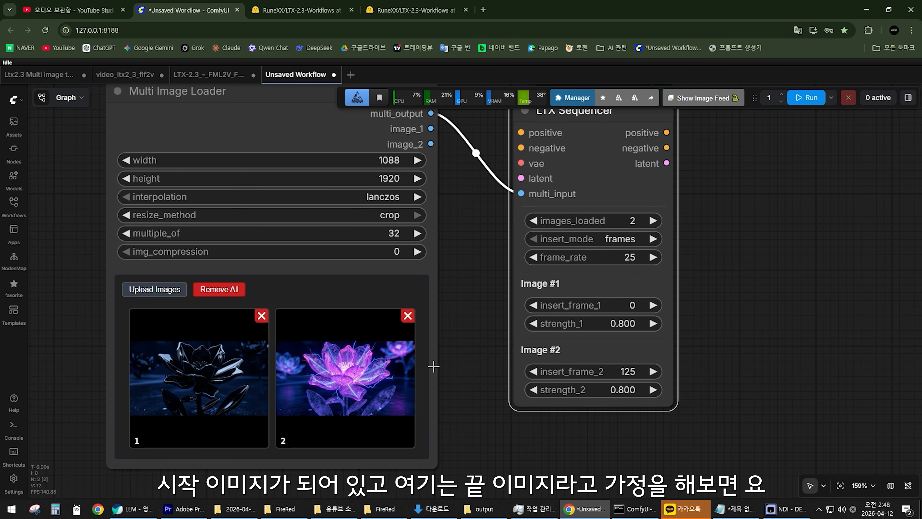
Set insert_frame_2 for Image #2 to -1 on the LTX Sequencer, marking that image as the last frame.
left_click(627, 372)
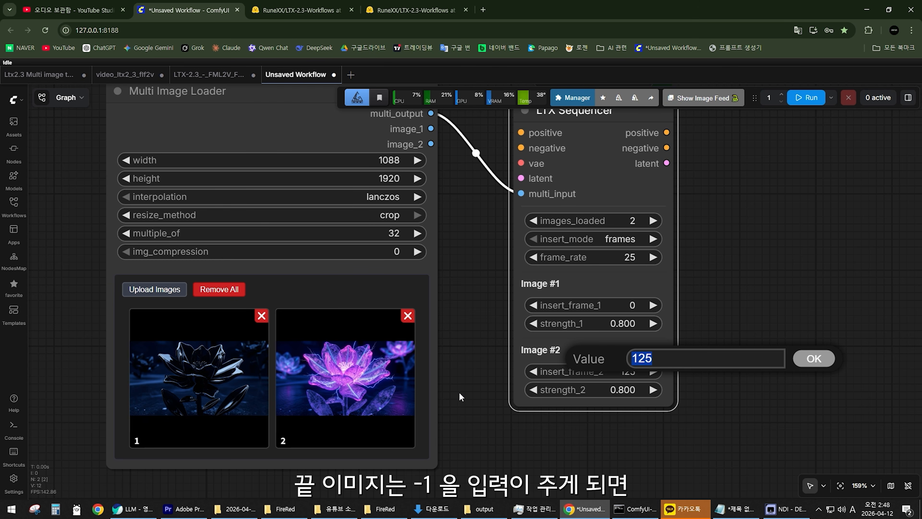
type("-1")
key("Return")
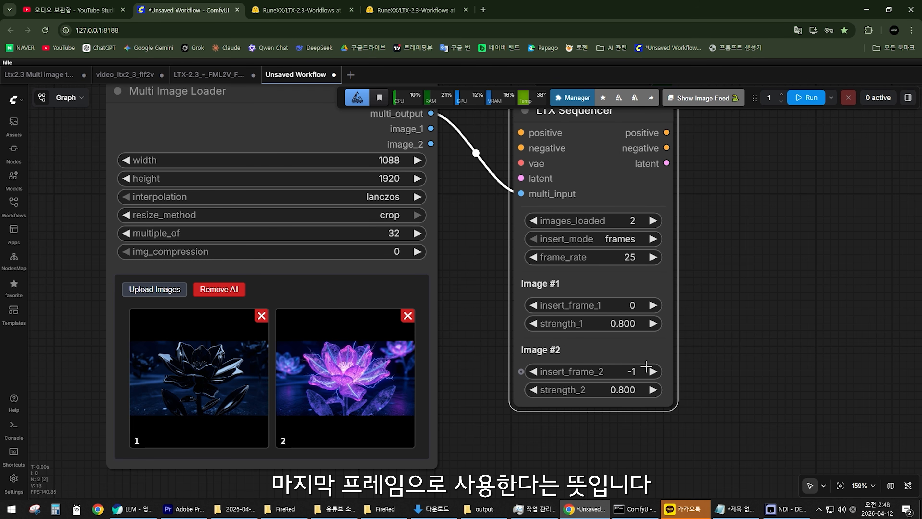
scroll(481, 390, "down", 2)
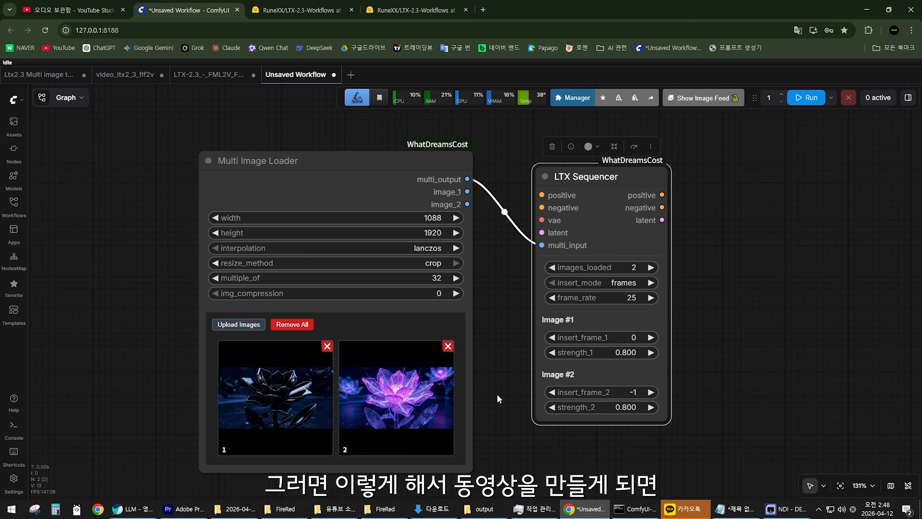
scroll(509, 257, "down", 1)
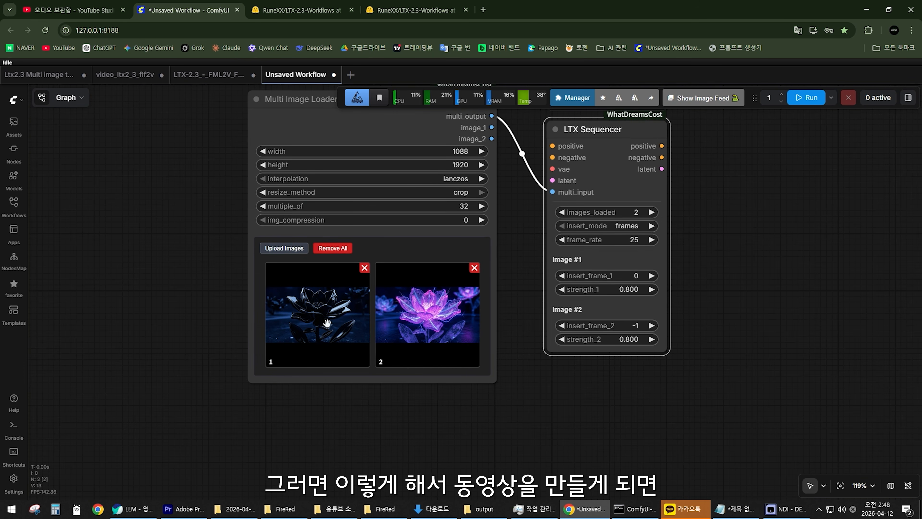
scroll(327, 322, "up", 6)
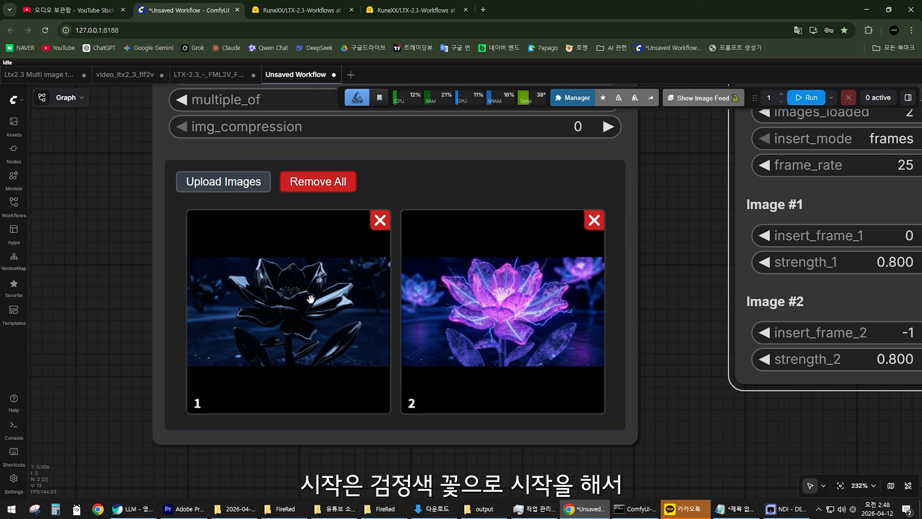
scroll(478, 316, "down", 2)
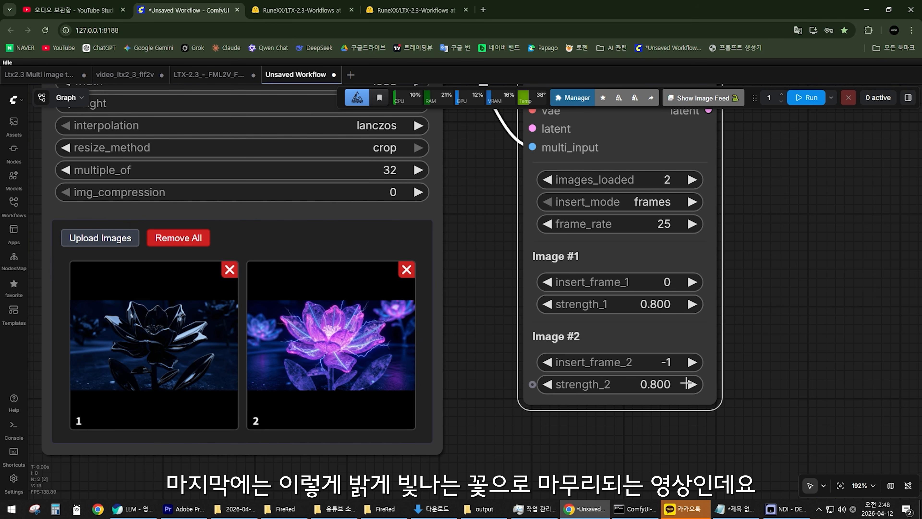
left_click(487, 330)
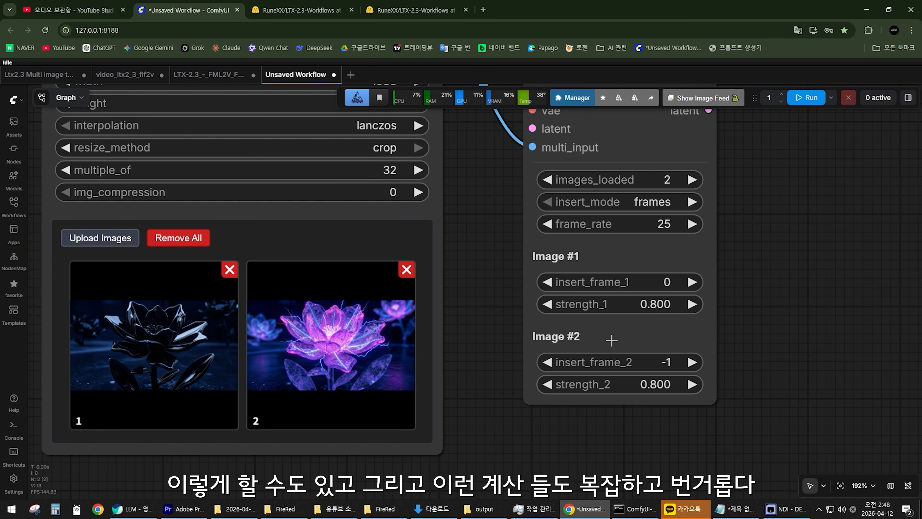
Switch the LTX Sequencer's insert_mode to seconds and accept insert_second_1 for Image #1 at 0.00.
scroll(483, 329, "down", 2)
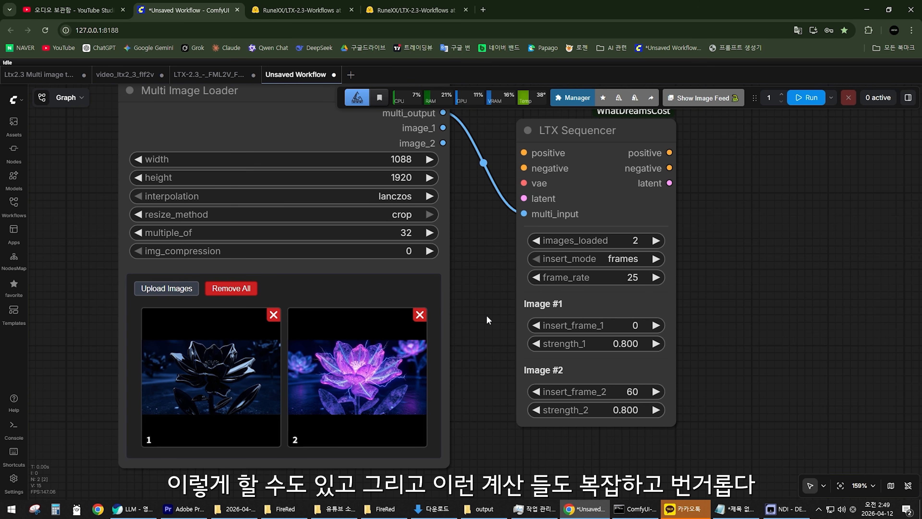
left_click(620, 261)
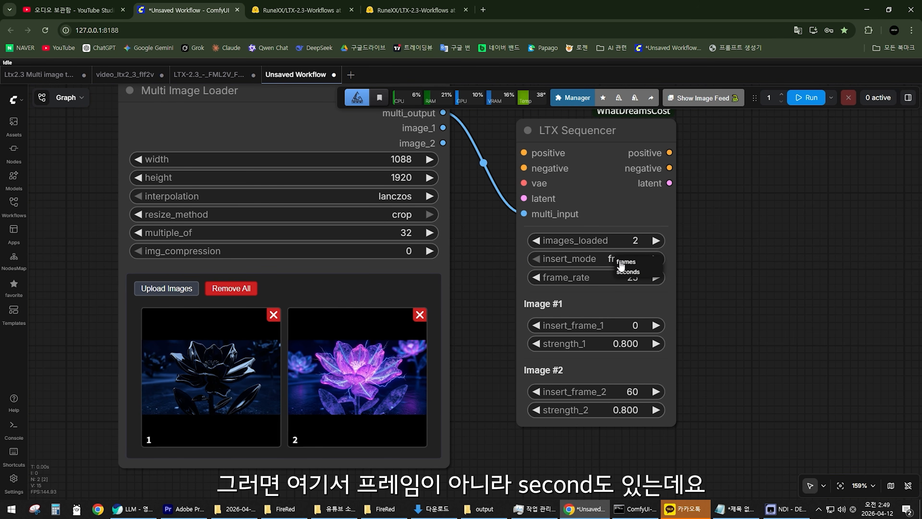
left_click(631, 272)
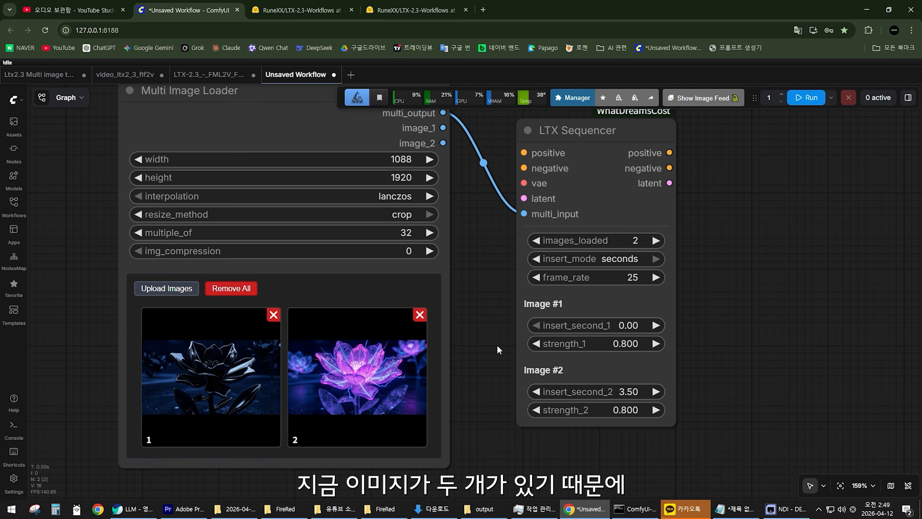
left_click_drag(494, 349, 510, 324)
scroll(489, 336, "up", 2)
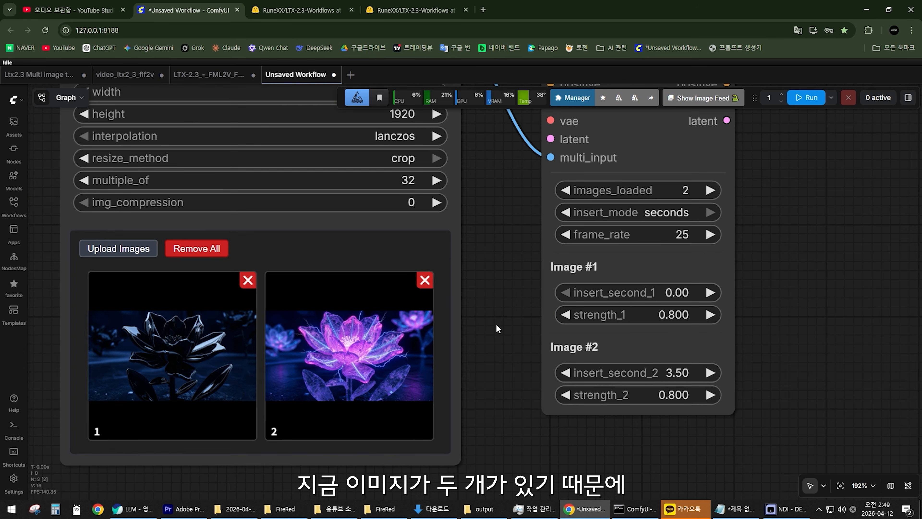
left_click(674, 290)
key("Return")
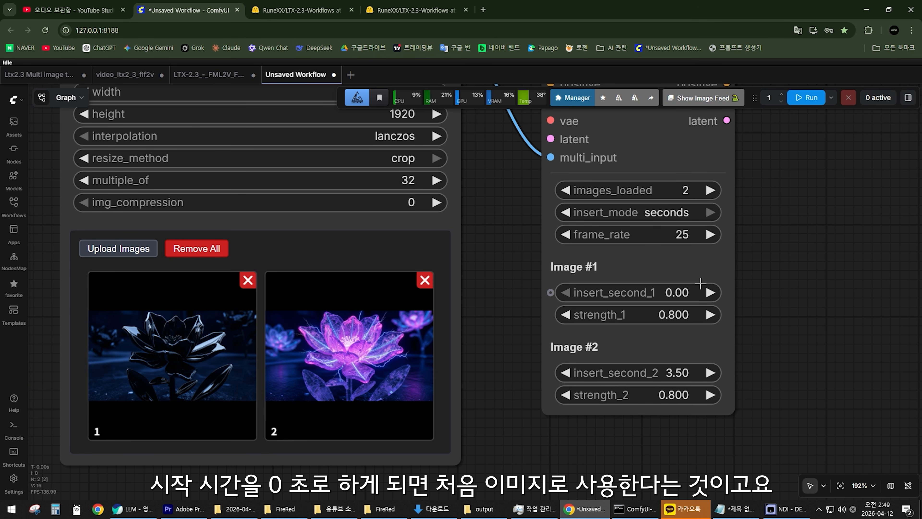
Try insert_second_2 values of 4.5 and 4 for Image #2 on the LTX Sequencer.
left_click(652, 373)
type("4")
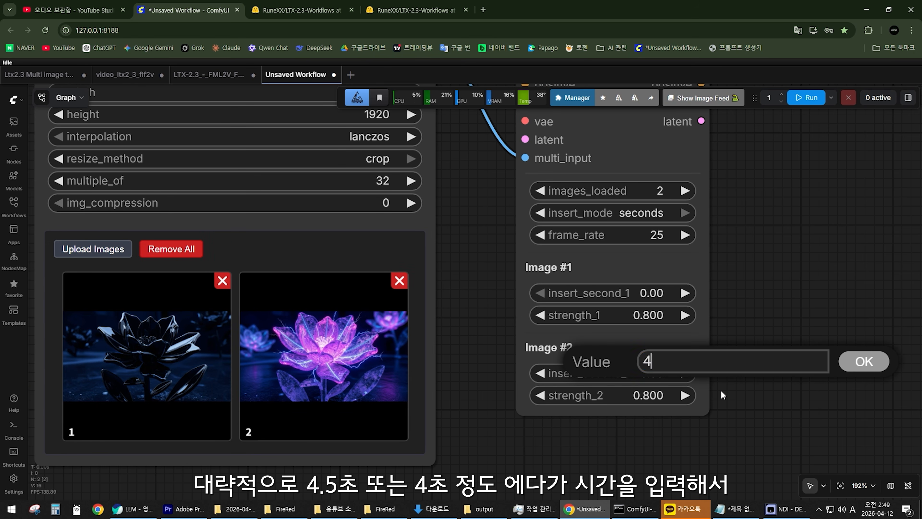
type(".5")
key("Return")
left_click(664, 374)
type("4")
key("Return")
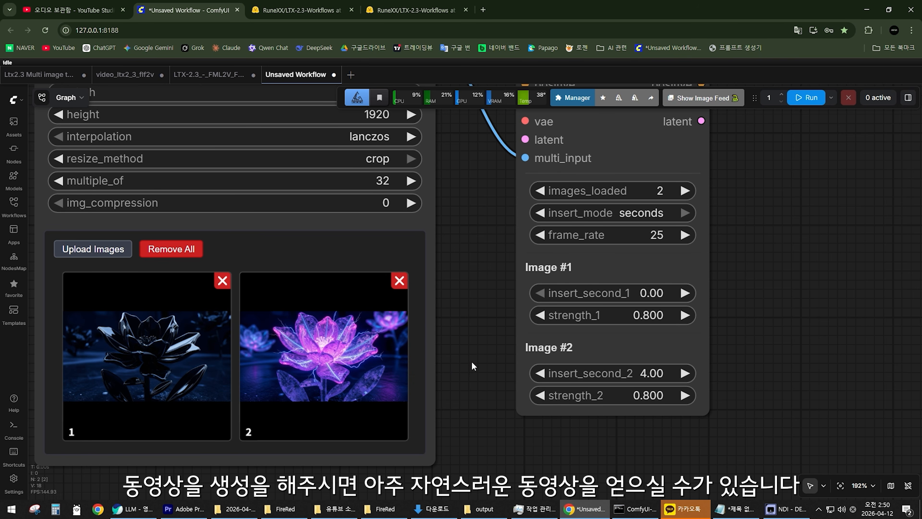
left_click_drag(471, 361, 483, 338)
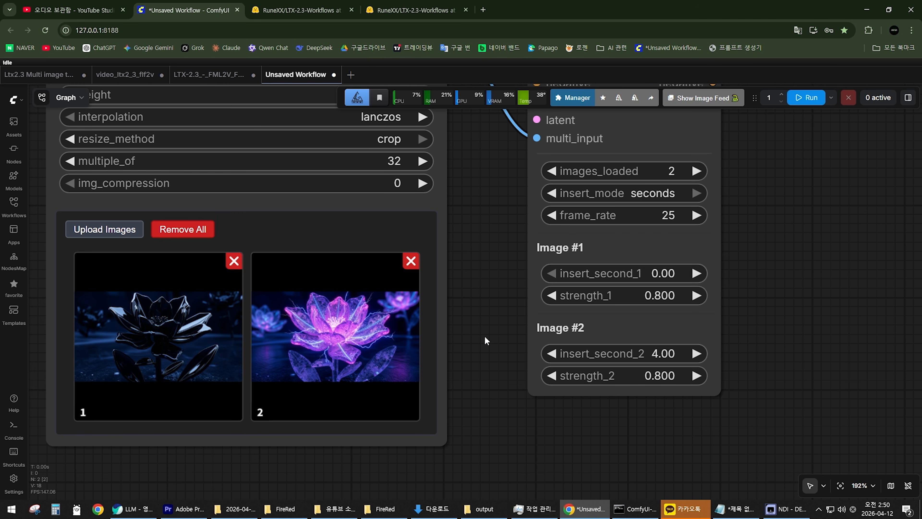
left_click_drag(487, 341, 470, 349)
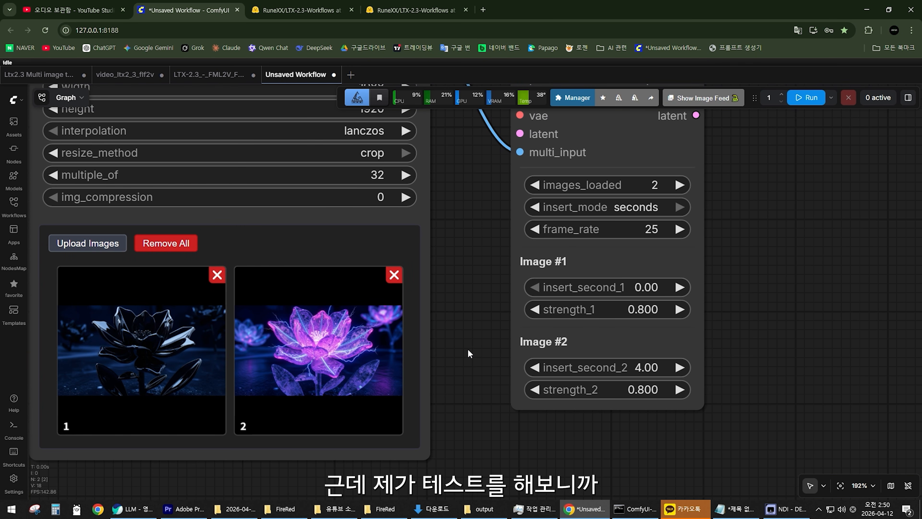
Set insert_second_2 for Image #2 to 5 on the LTX Sequencer.
left_click(646, 367)
type("5")
key("Return")
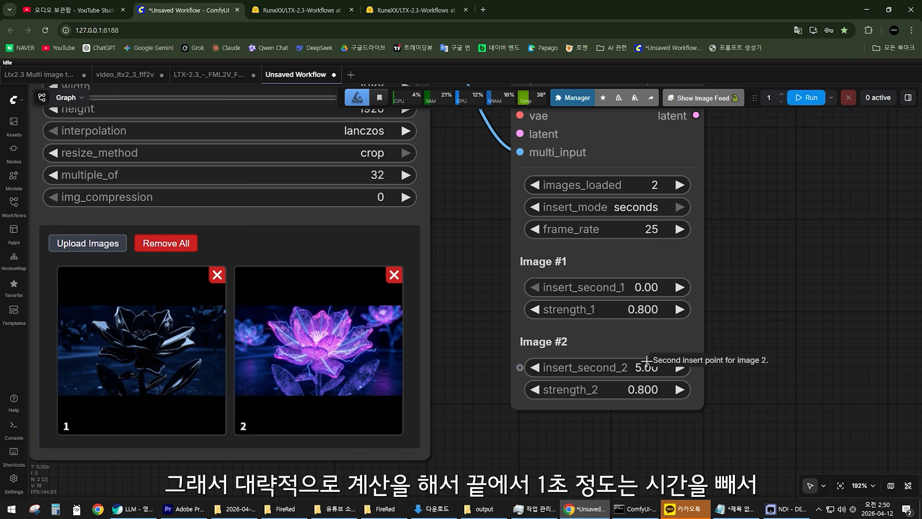
scroll(488, 332, "up", 1)
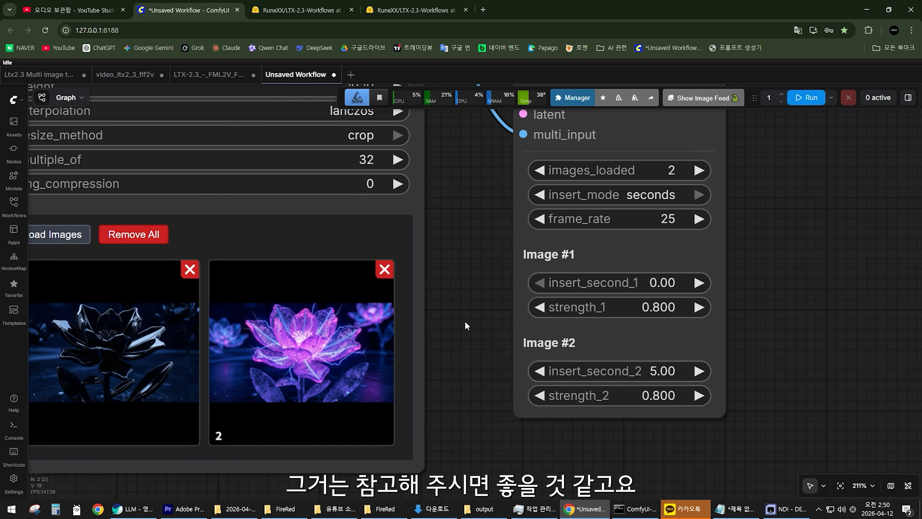
scroll(465, 320, "down", 5)
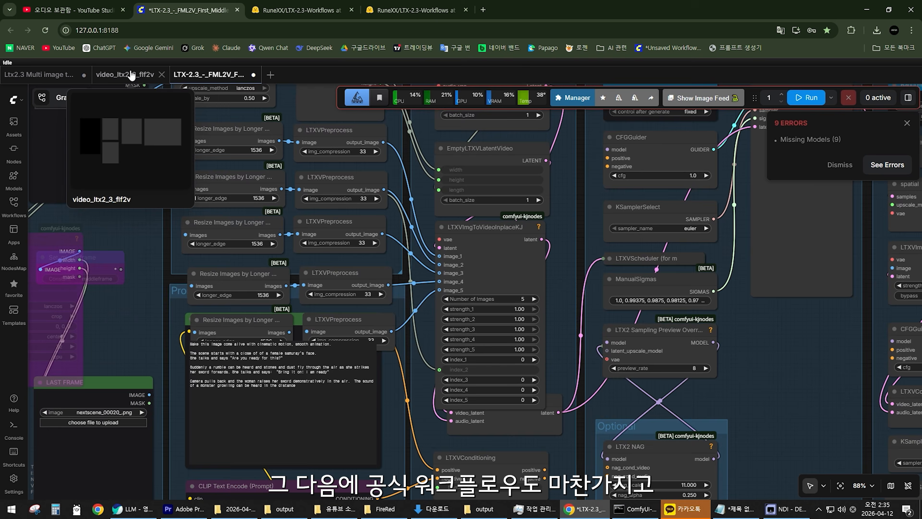
Compare the video_ltx2_3_flf2v workflow with the LTX-2.3 FML2V workflow, looking over the latter's frame, latent and sampler groups.
left_click(125, 74)
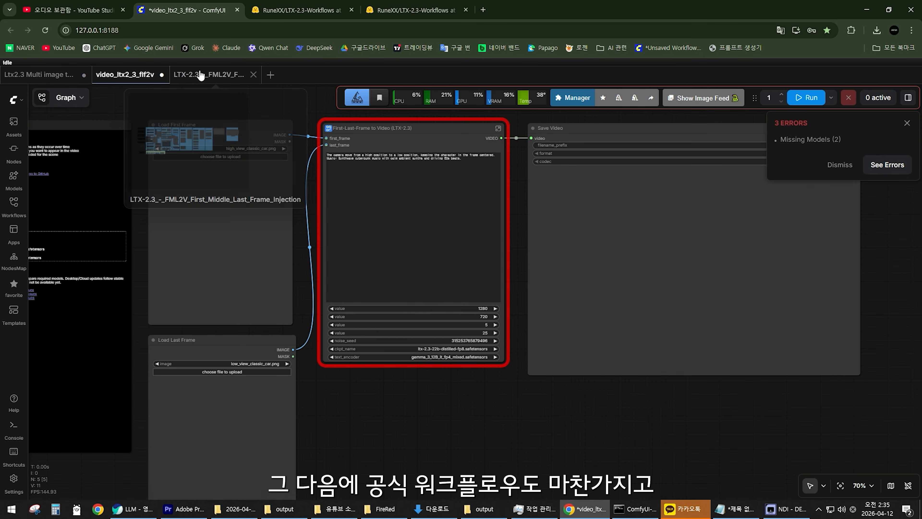
left_click(201, 75)
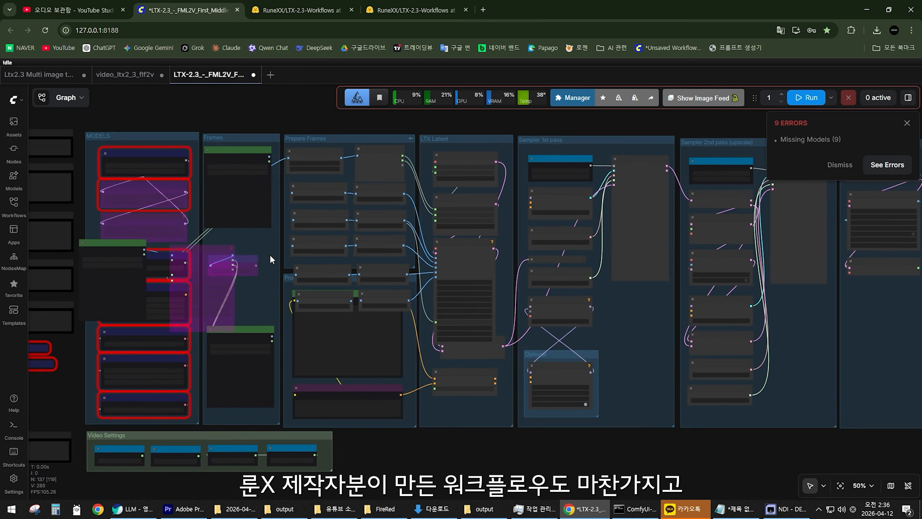
scroll(477, 262, "down", 3)
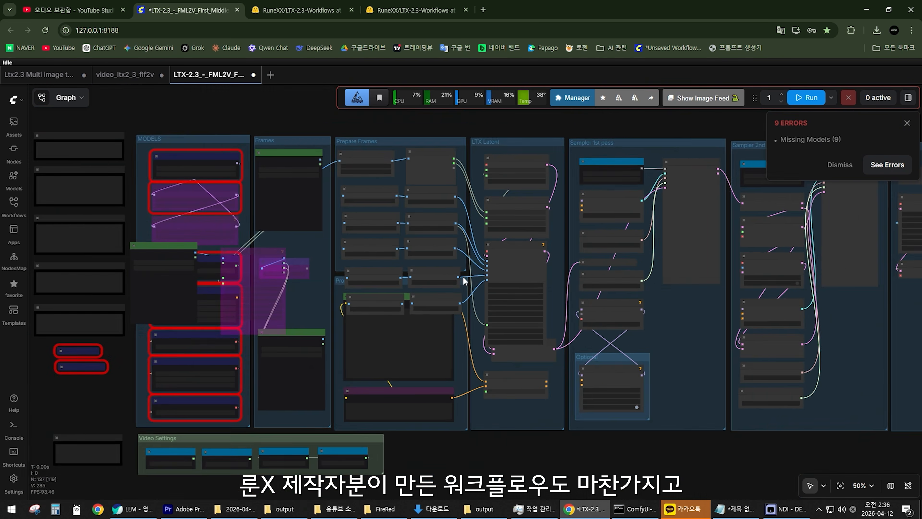
scroll(465, 281, "up", 3)
left_click_drag(465, 281, 222, 315)
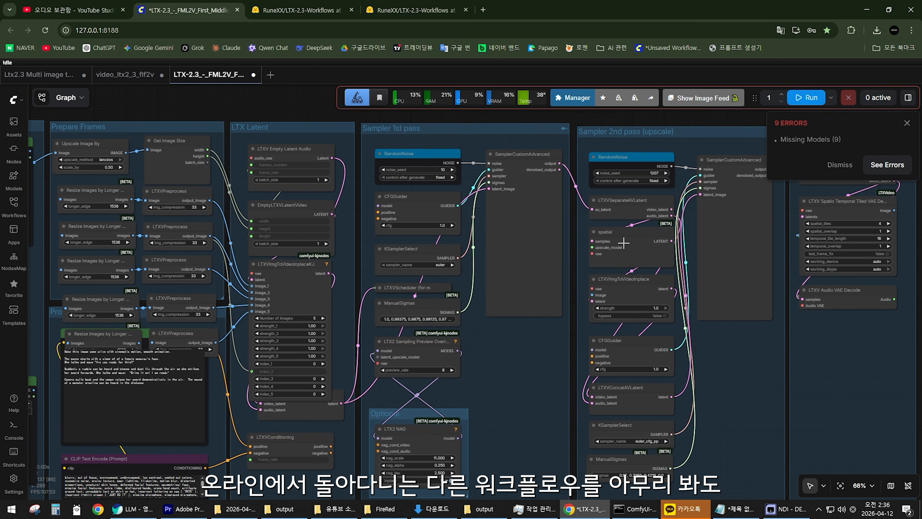
left_click_drag(590, 259, 281, 275)
scroll(491, 250, "down", 3)
left_click_drag(208, 275, 551, 256)
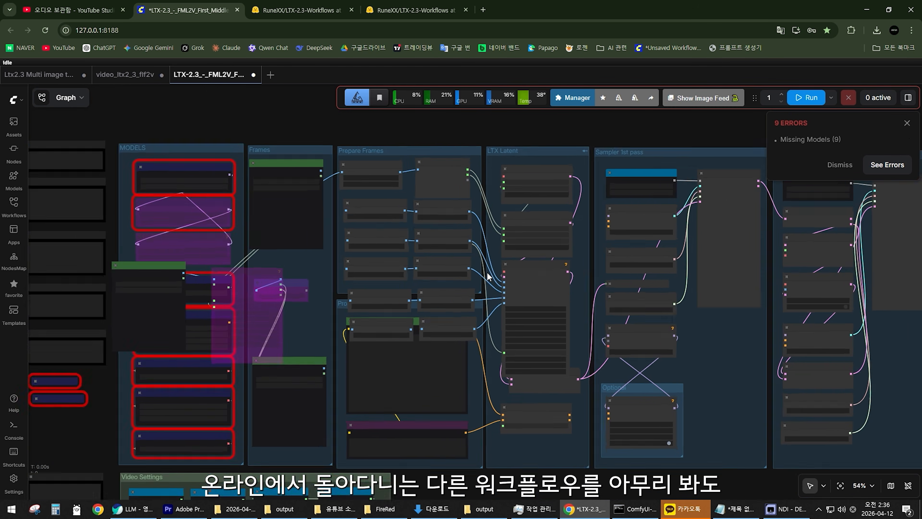
scroll(500, 250, "up", 4)
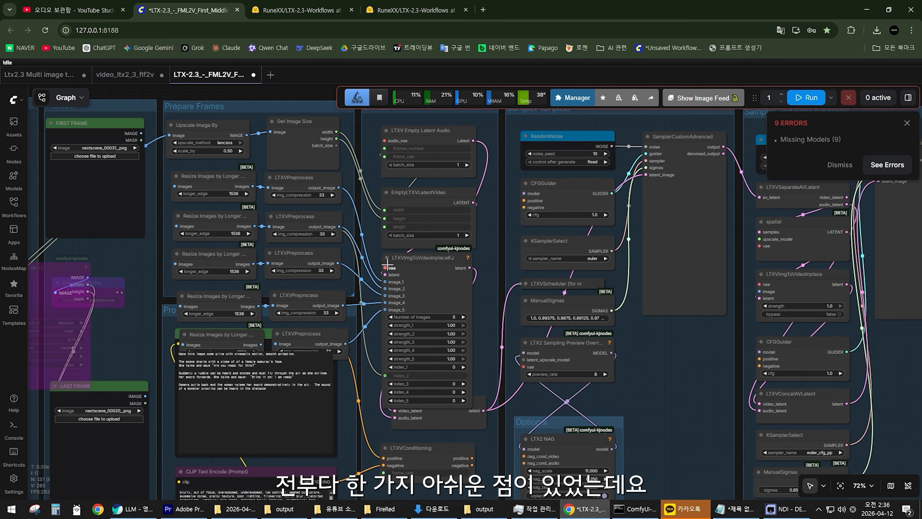
scroll(361, 279, "down", 2)
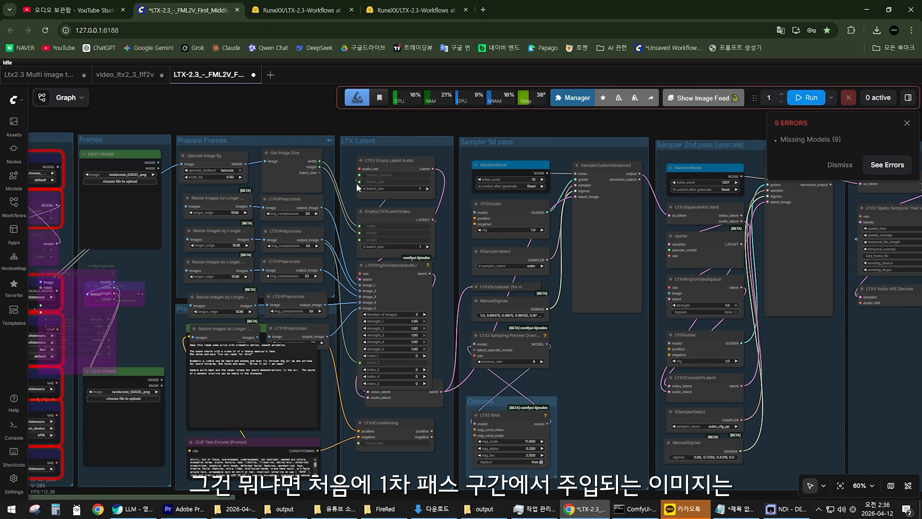
Examine the Sampler 1st pass group and trace its injected images back to the FIRST FRAME image node.
mouse_move(507, 143)
left_mouse_down()
mouse_move(519, 132)
mouse_move(520, 147)
mouse_move(510, 148)
left_mouse_up()
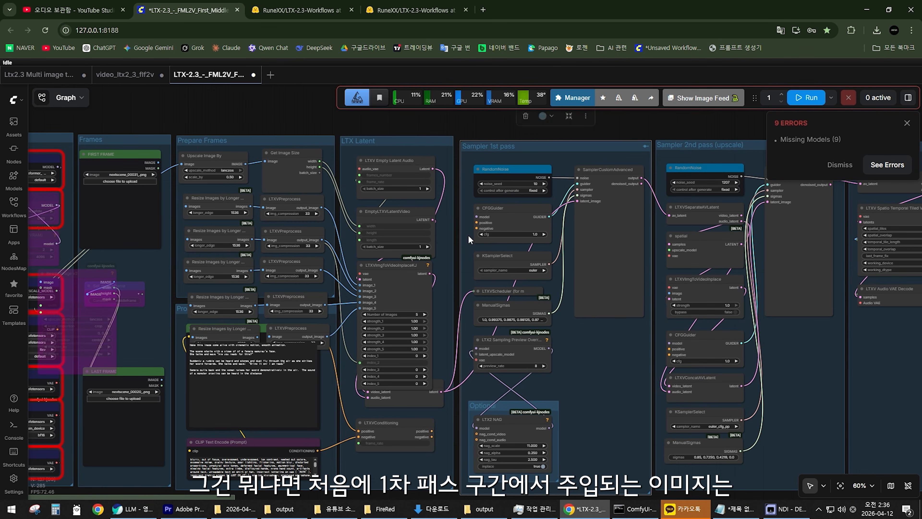
scroll(427, 287, "up", 3)
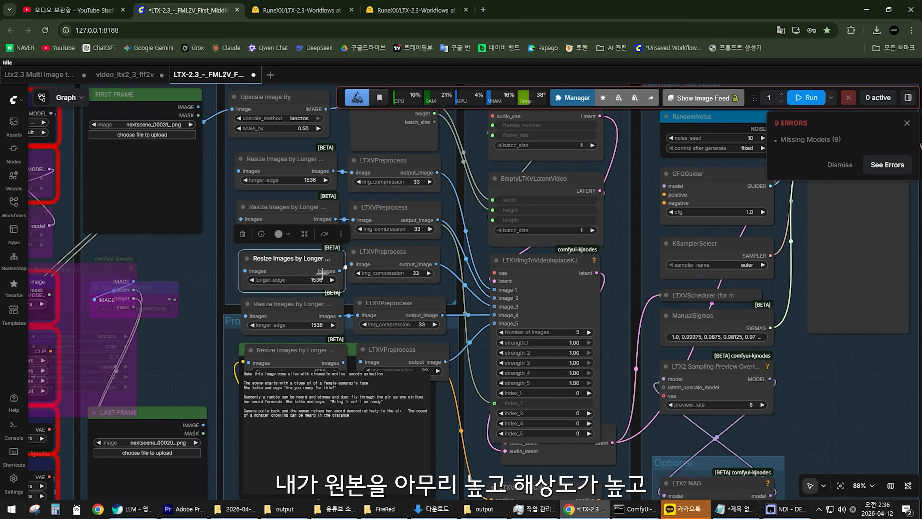
scroll(334, 271, "down", 3)
left_click_drag(196, 256, 385, 263)
scroll(384, 263, "up", 4)
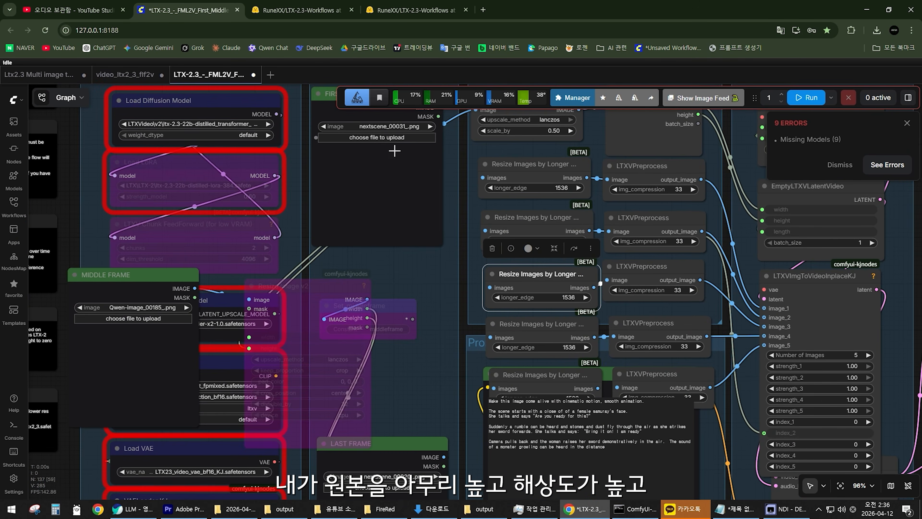
scroll(458, 166, "down", 1)
left_click_drag(454, 160, 406, 238)
scroll(406, 238, "up", 2)
mouse_move(329, 174)
left_mouse_down()
mouse_move(323, 180)
mouse_move(340, 170)
left_mouse_up()
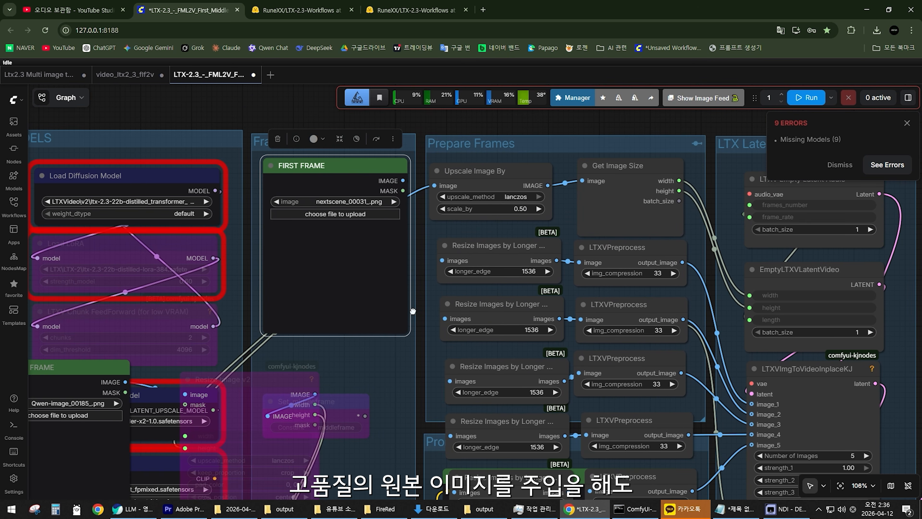
Examine the downscaling and compression nodes in the Prepare Frames group, from Resize Images by Longer Edge to LTXVPreprocess.
left_click_drag(413, 311, 307, 331)
scroll(316, 334, "up", 2)
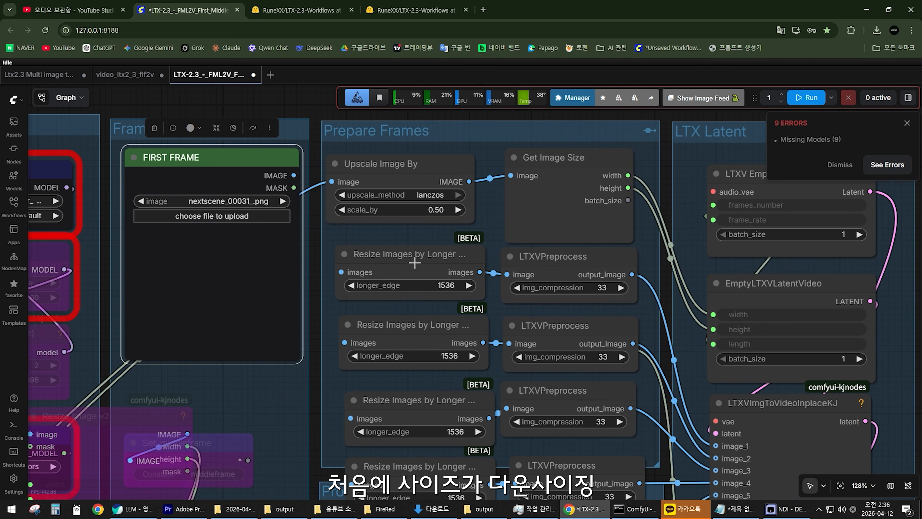
mouse_move(414, 263)
left_mouse_down()
mouse_move(429, 237)
mouse_move(424, 254)
mouse_move(392, 255)
mouse_move(410, 256)
left_mouse_up()
left_click_drag(643, 250, 435, 228)
scroll(417, 232, "up", 2)
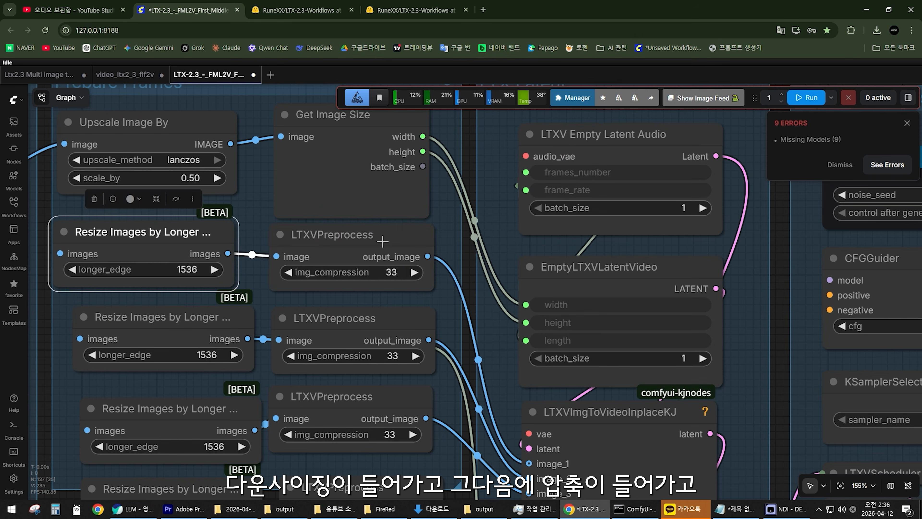
Trace the compressed images from LTXVPreprocess through LTXVImgToVideoInplaceKJ to the SamplerCustomAdvanced node of the first pass.
mouse_move(378, 235)
left_mouse_down()
mouse_move(427, 245)
mouse_move(377, 243)
mouse_move(385, 233)
left_mouse_up()
scroll(438, 305, "down", 4)
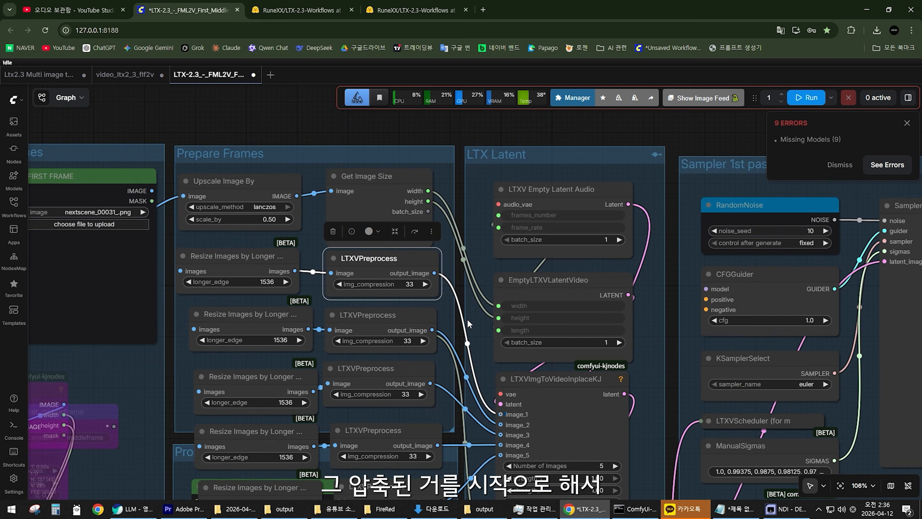
left_click_drag(467, 318, 276, 241)
left_click(379, 301)
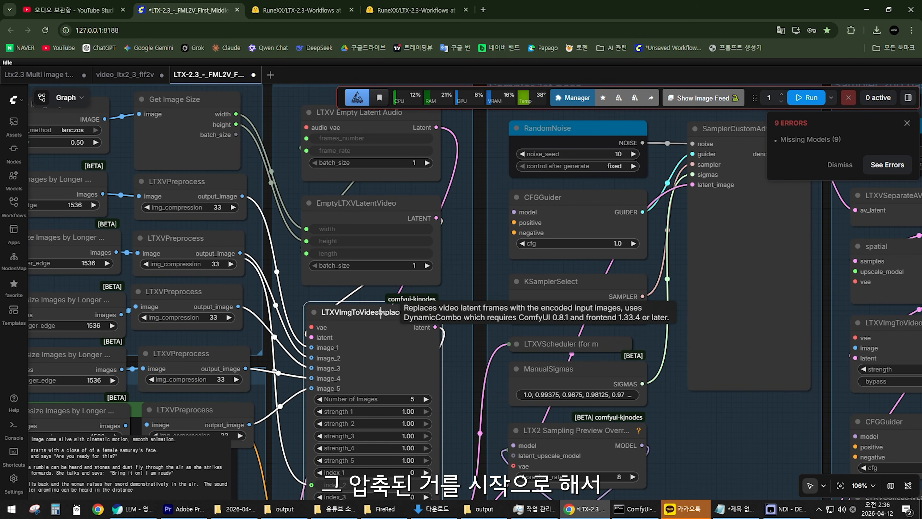
scroll(447, 300, "down", 4)
left_click_drag(447, 301, 336, 276)
left_click_drag(549, 164, 543, 178)
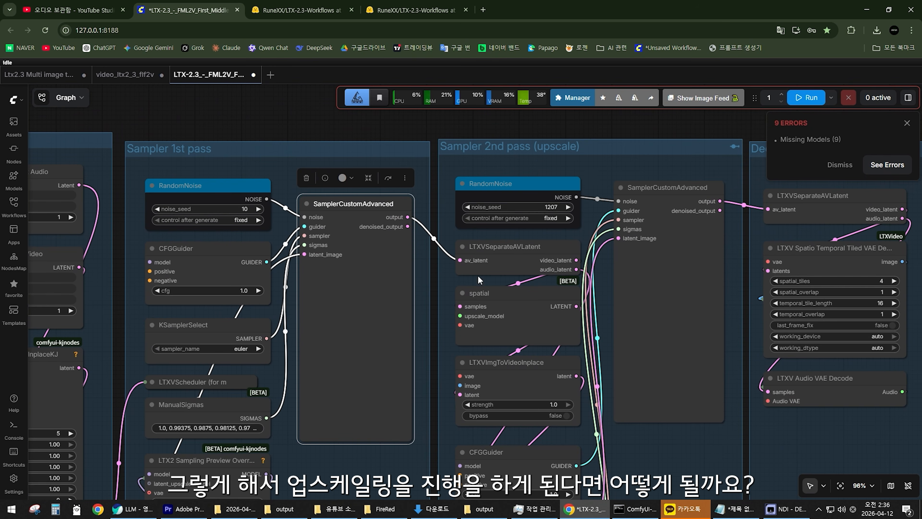
Inspect the SamplerCustomAdvanced node in the Sampler 2nd pass (upscale) group and its connections from the first pass.
left_click_drag(477, 276, 280, 299)
left_click(445, 244)
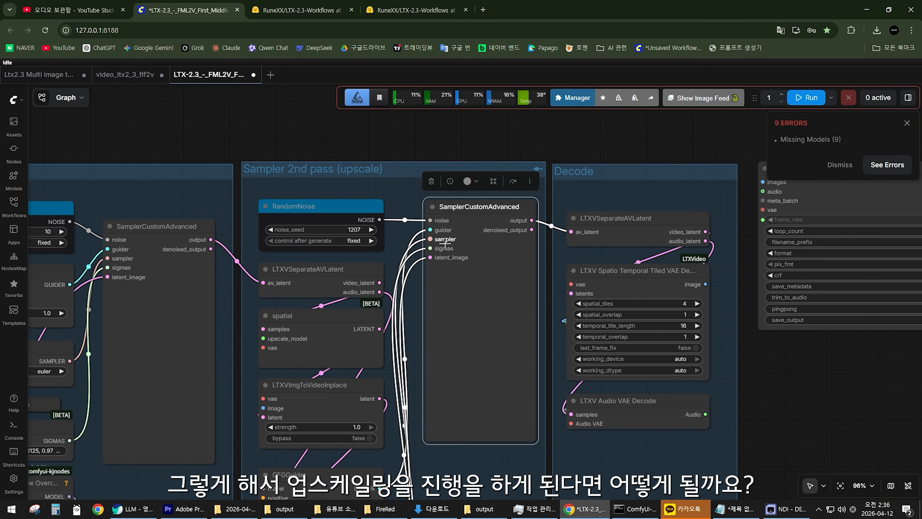
scroll(410, 282, "down", 2)
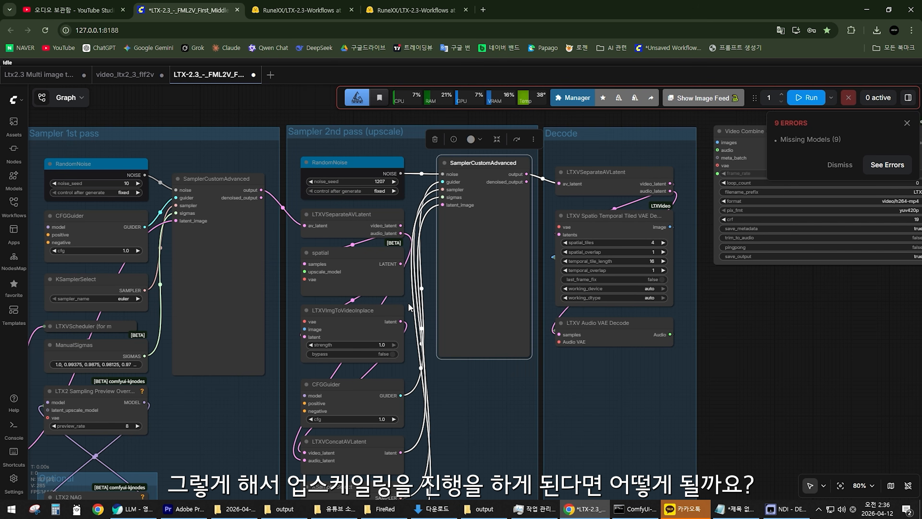
left_click(409, 305)
scroll(409, 276, "down", 3)
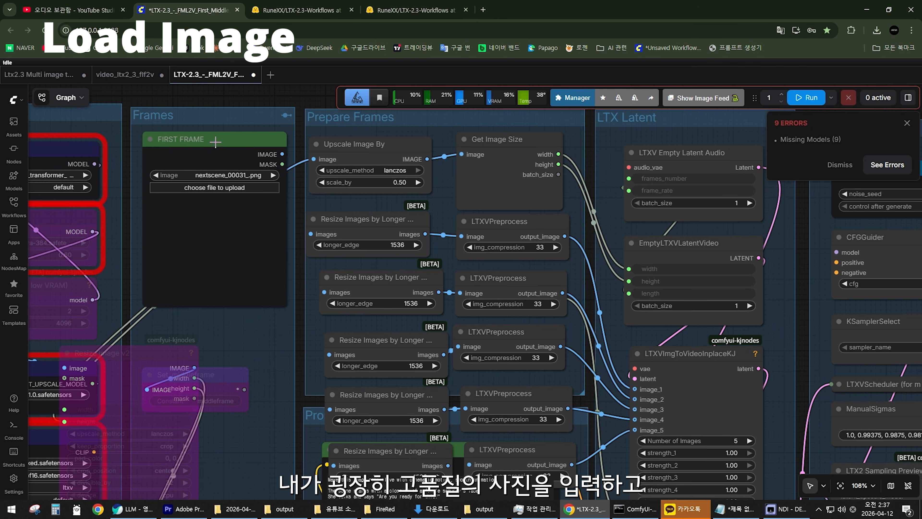
Retrace the image path from Upscale Image By and LTXVPreprocess via LTXVImgToVideoInplaceKJ into the first-pass sampler.
mouse_move(216, 142)
left_mouse_down()
mouse_move(191, 143)
mouse_move(239, 144)
mouse_move(197, 150)
mouse_move(211, 145)
mouse_move(198, 139)
left_mouse_up()
mouse_move(378, 147)
left_mouse_down()
mouse_move(381, 165)
mouse_move(366, 151)
left_mouse_up()
left_click_drag(471, 221, 344, 191)
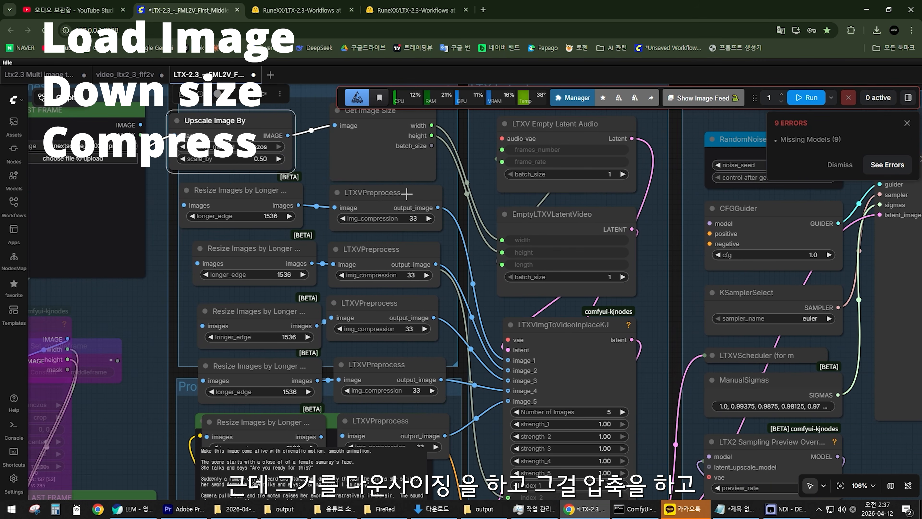
mouse_move(406, 193)
left_mouse_down()
mouse_move(419, 190)
mouse_move(409, 195)
left_mouse_up()
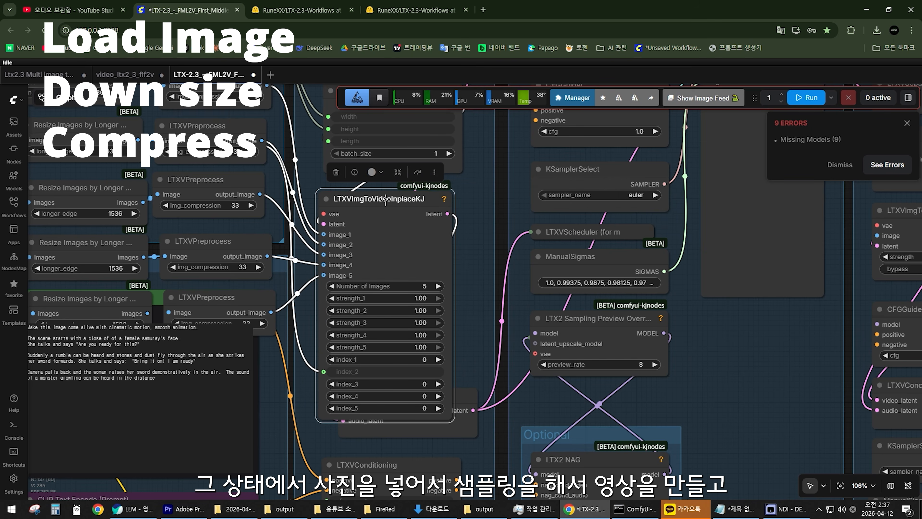
mouse_move(386, 199)
left_mouse_down()
mouse_move(408, 192)
mouse_move(397, 197)
left_mouse_up()
scroll(476, 217, "down", 3)
left_click_drag(487, 219, 331, 326)
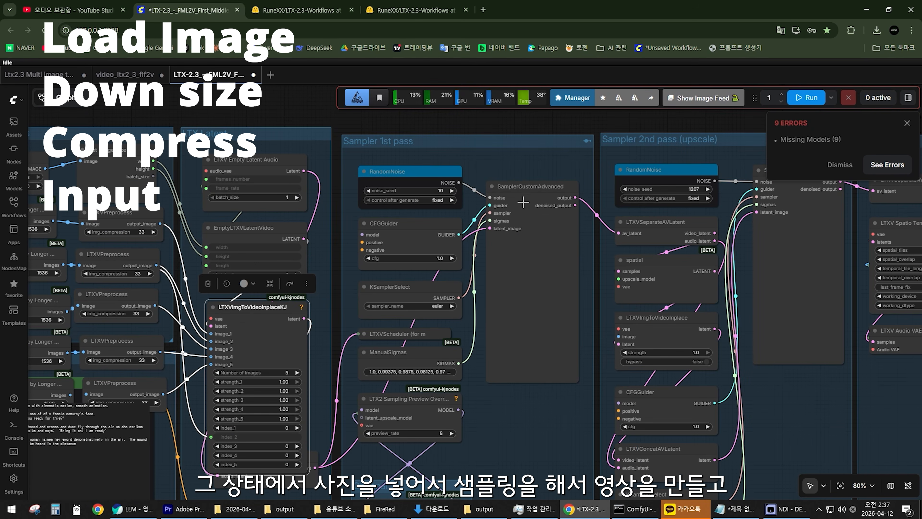
mouse_move(523, 202)
left_mouse_down()
mouse_move(516, 212)
mouse_move(525, 203)
left_mouse_up()
scroll(534, 197, "up", 2)
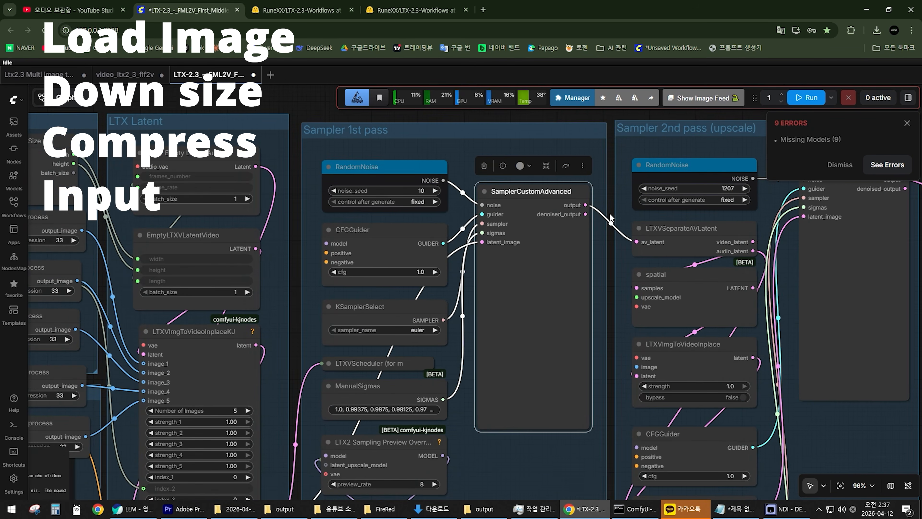
Follow the first-pass output into the second-pass SamplerCustomAdvanced node and on to the Decode group.
left_click_drag(609, 218, 229, 192)
mouse_move(483, 143)
left_mouse_down()
mouse_move(457, 140)
mouse_move(469, 149)
left_mouse_up()
scroll(401, 253, "down", 2)
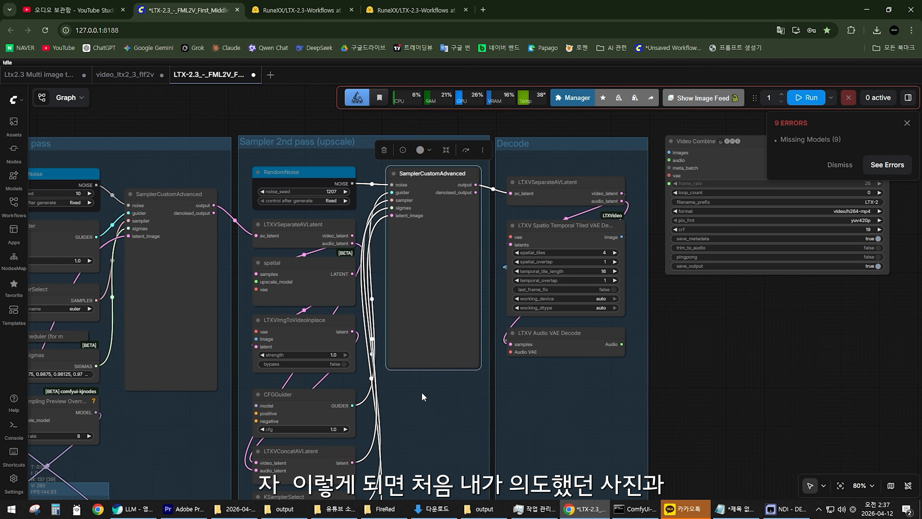
scroll(436, 385, "down", 5)
scroll(162, 219, "up", 8)
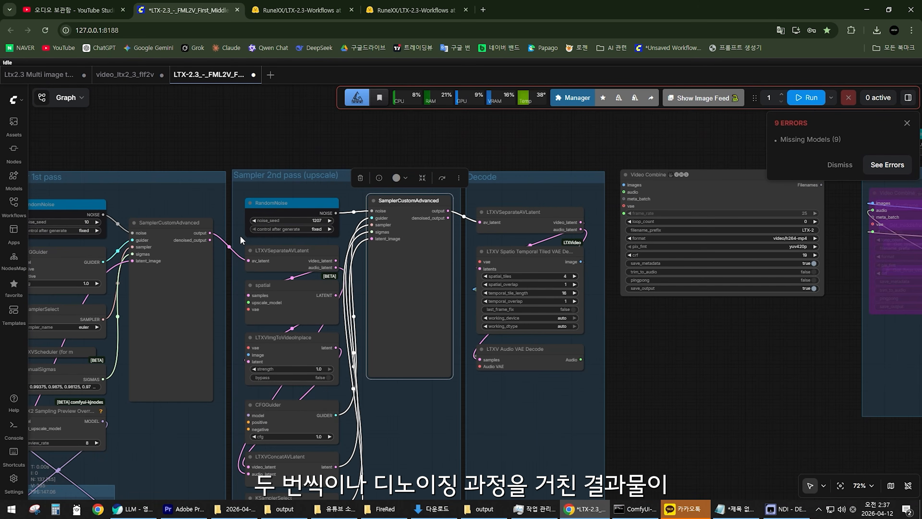
left_click_drag(241, 240, 422, 236)
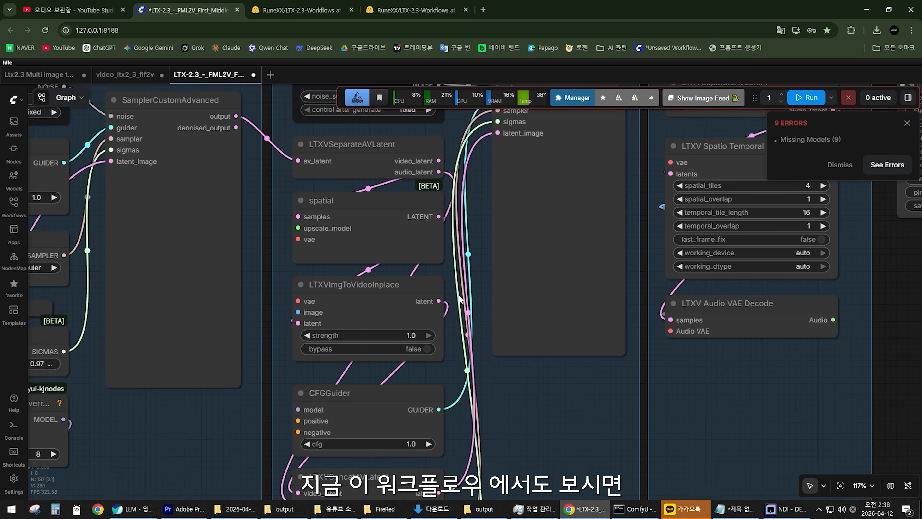
Move the second-pass LTXVImgToVideoInplace node aside to expose the Get_vae and Get_ref_image nodes feeding it.
scroll(459, 298, "up", 2)
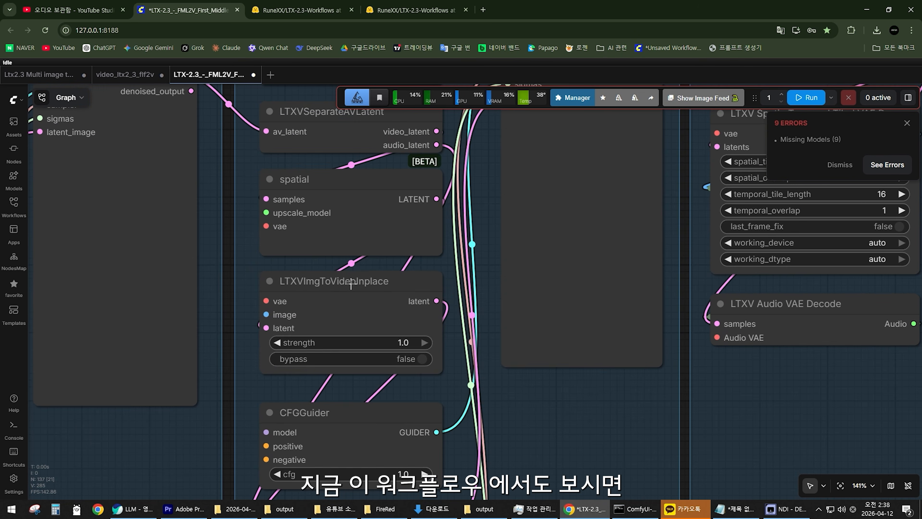
left_click_drag(432, 281, 699, 352)
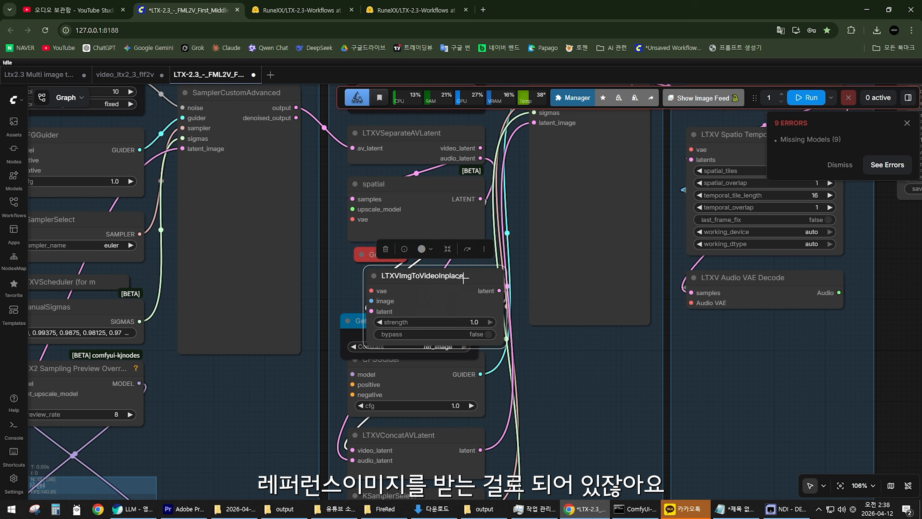
left_click_drag(463, 278, 620, 322)
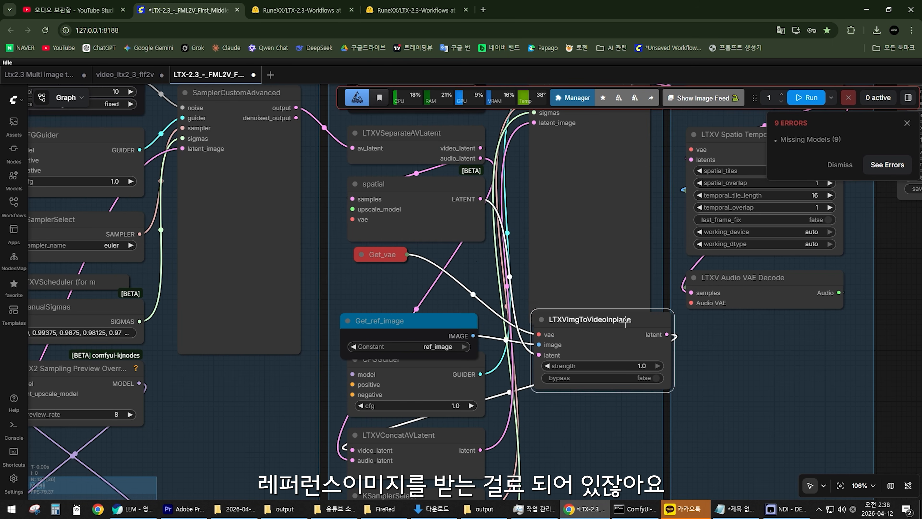
left_click(391, 329)
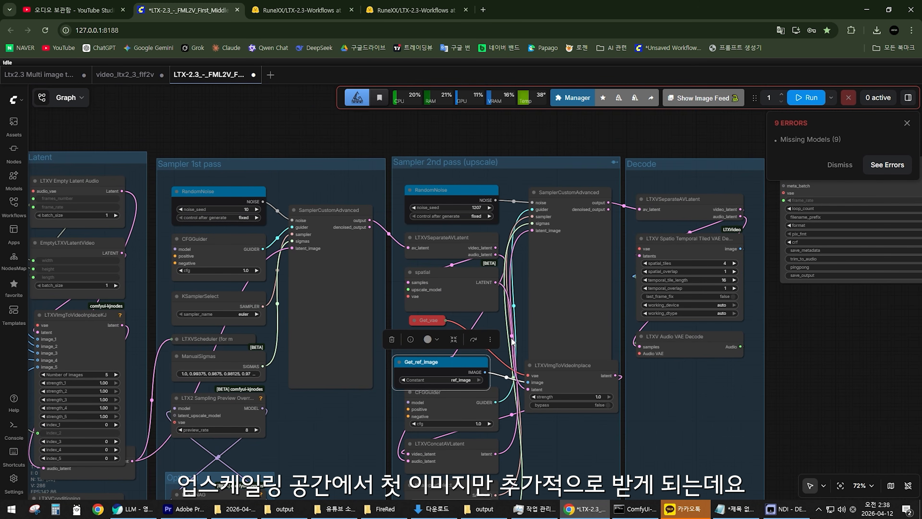
scroll(512, 342, "up", 5)
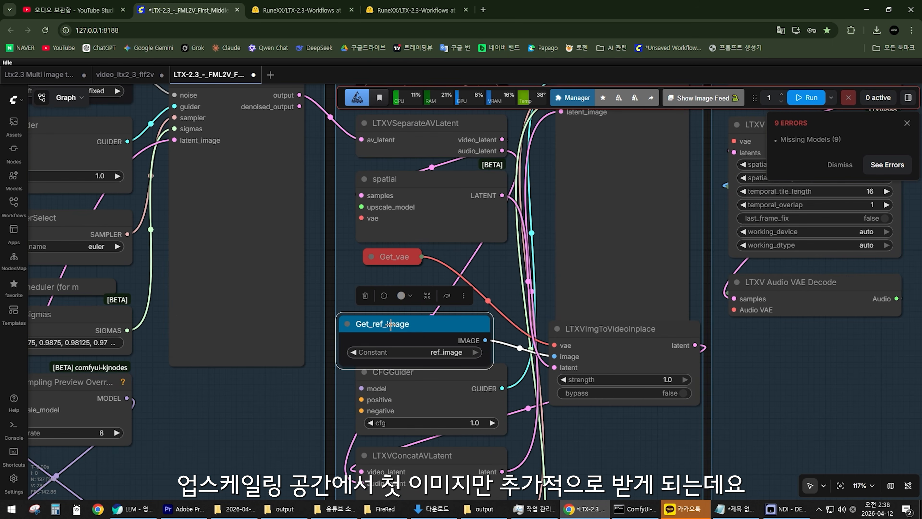
Spread out the nodes around FIRST FRAME and Prepare Frames to expose Set_firstframe, Get_firstframe and Set_ref_image.
scroll(530, 377, "down", 4)
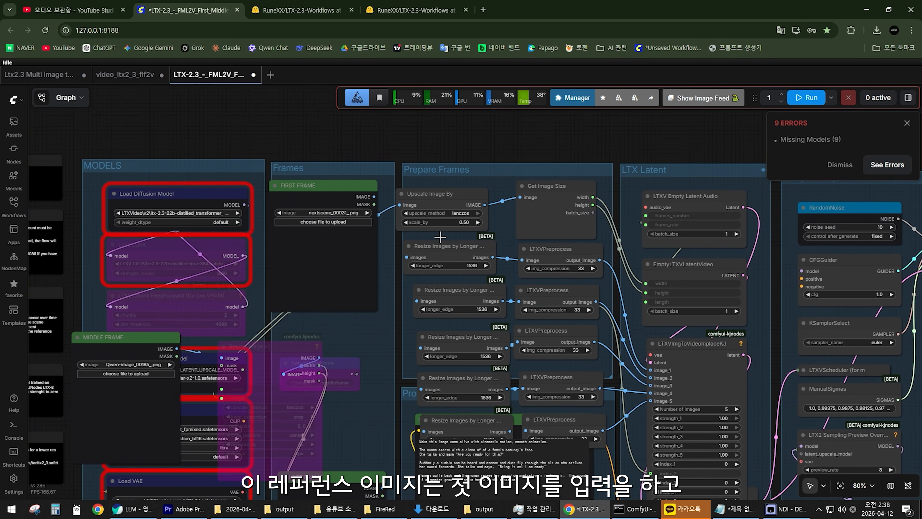
scroll(195, 155, "up", 4)
left_click_drag(195, 143, 217, 148)
left_click_drag(465, 440, 357, 237)
scroll(383, 269, "up", 3)
scroll(577, 325, "down", 4)
left_click_drag(581, 331, 465, 325)
scroll(466, 319, "up", 3)
Trace the first frame image from Get_firstframe through Resize Images by Longer Edge to Set_ref_image.
left_click(479, 242)
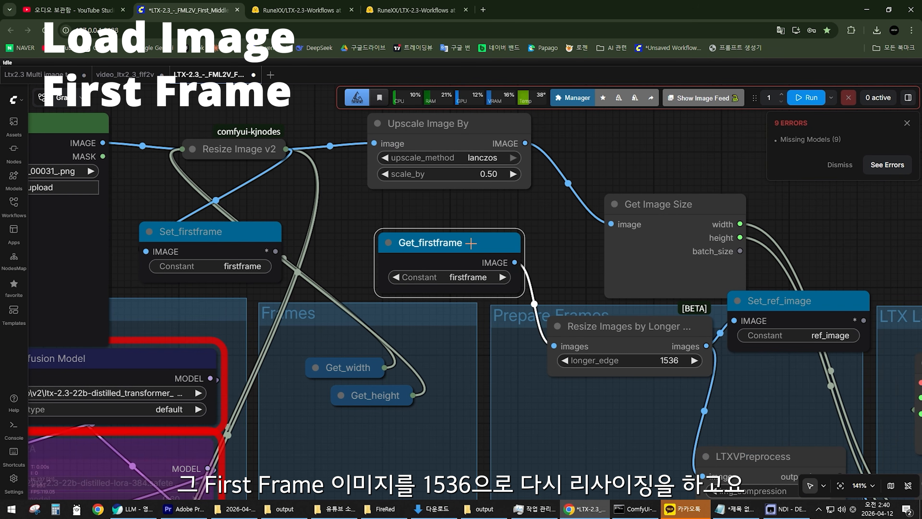
scroll(612, 314, "up", 3)
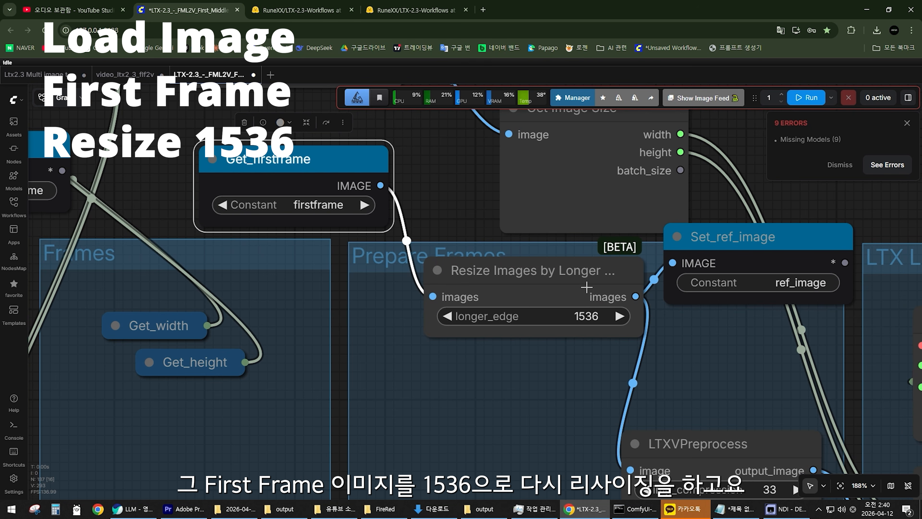
left_click_drag(330, 183, 332, 205)
left_click_drag(523, 270, 471, 279)
scroll(458, 306, "down", 4)
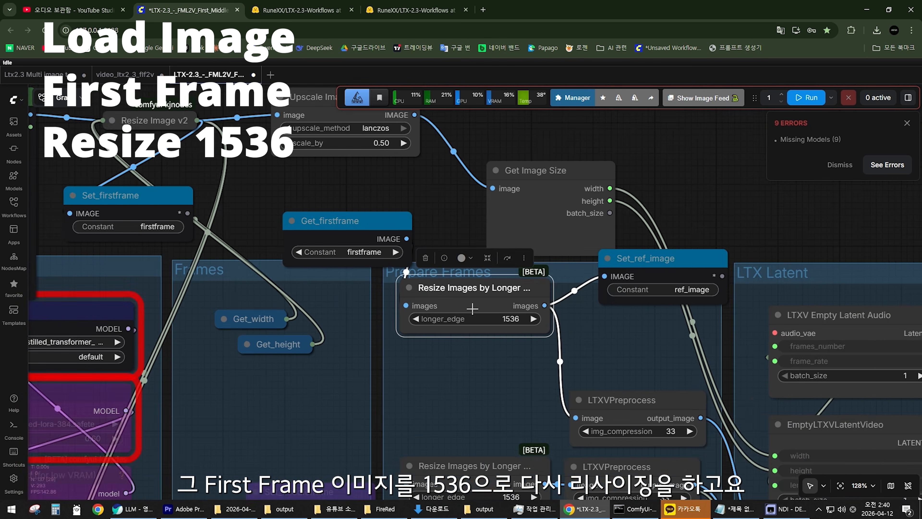
left_click_drag(544, 342, 435, 323)
left_click_drag(571, 255, 565, 268)
scroll(578, 281, "up", 4)
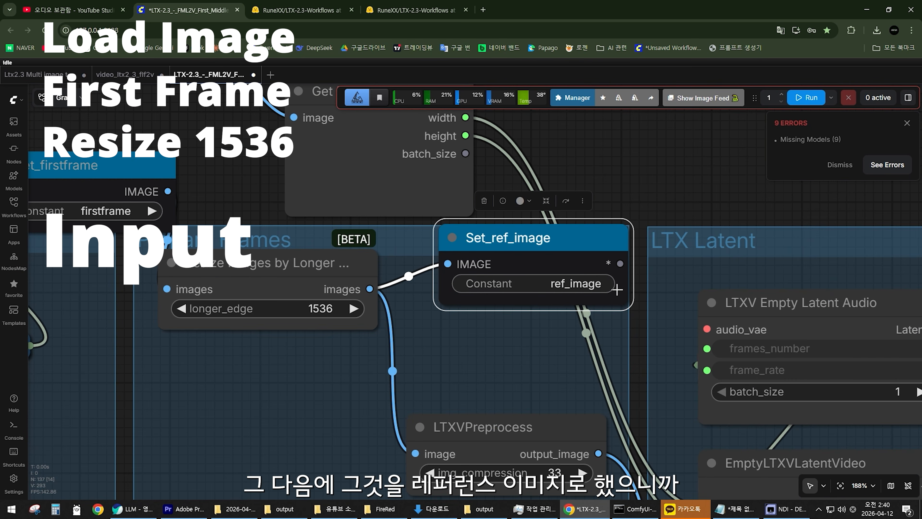
Move the FIRST FRAME node over to the Prepare Frames resize node and bring Set_ref_image close beside it.
scroll(581, 286, "down", 5)
scroll(530, 292, "down", 4)
left_click_drag(350, 292, 417, 319)
scroll(417, 318, "up", 2)
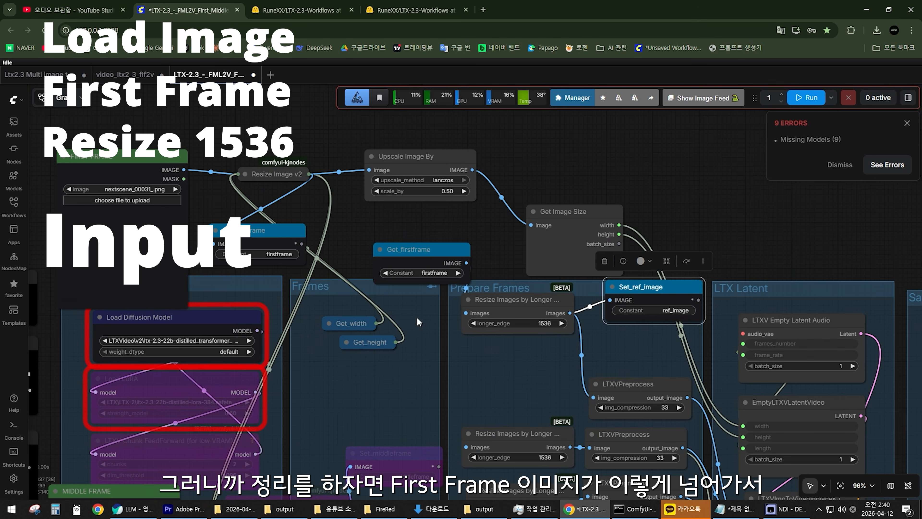
left_click_drag(144, 160, 536, 280)
scroll(536, 280, "up", 1)
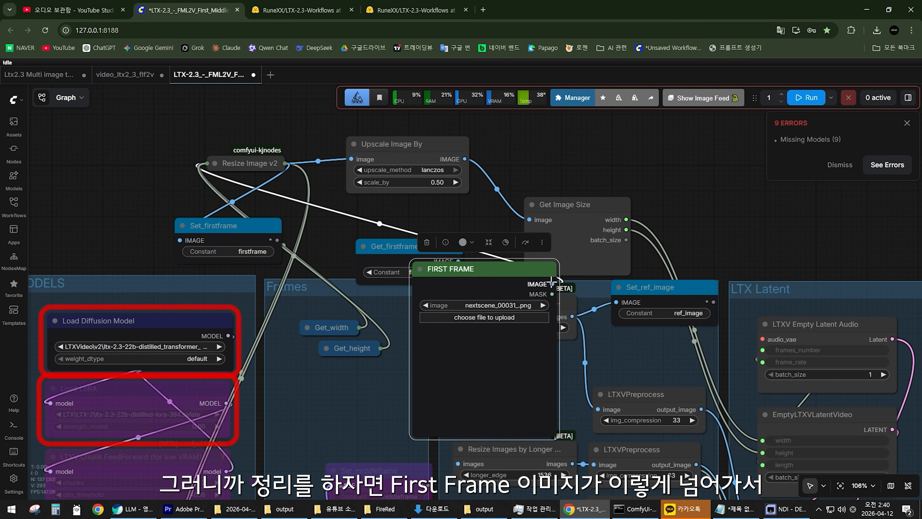
left_click_drag(668, 289, 620, 278)
scroll(579, 307, "up", 3)
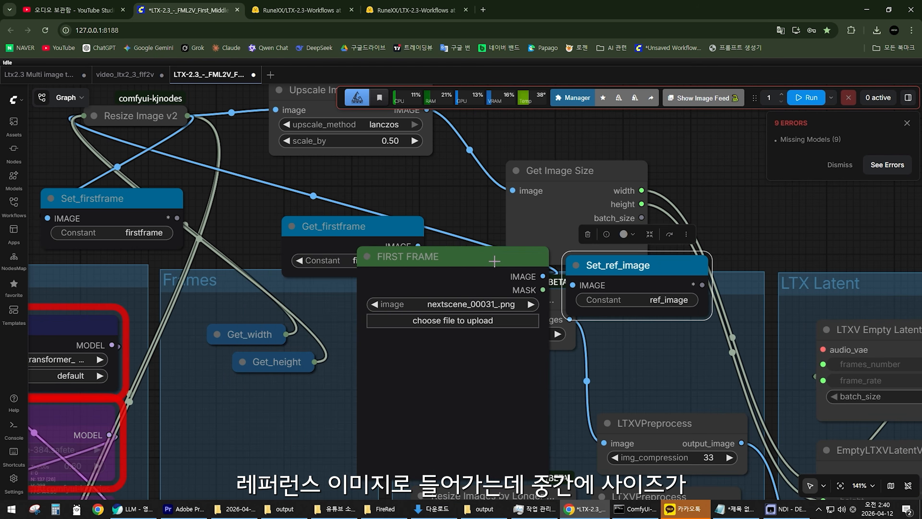
Shift FIRST FRAME clear of the Resize Images by Longer Edge node and check that node's longer_edge setting.
left_click_drag(454, 256, 308, 265)
scroll(553, 346, "up", 3)
scroll(554, 346, "up", 1)
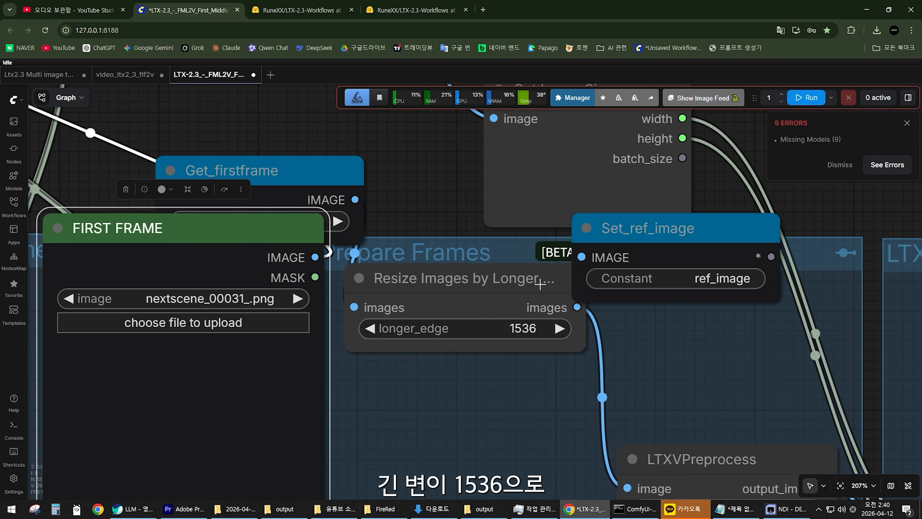
scroll(542, 324, "down", 5)
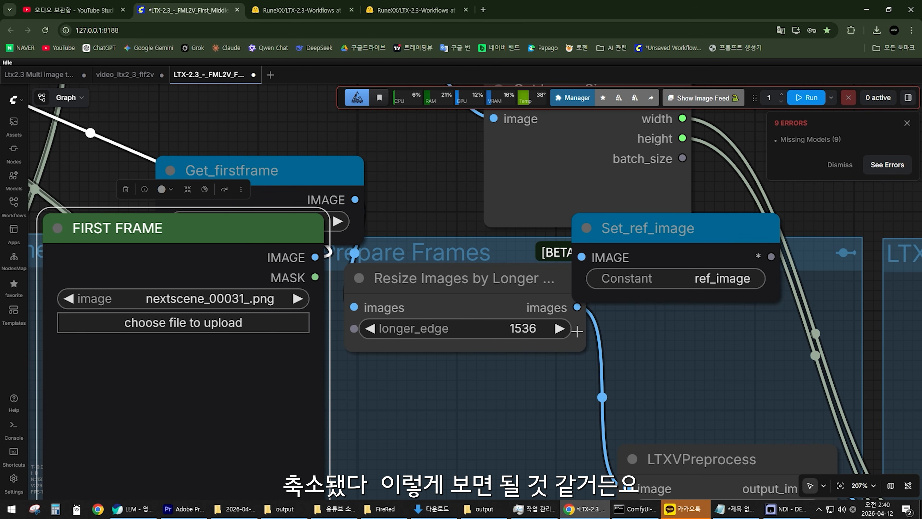
scroll(555, 304, "down", 12)
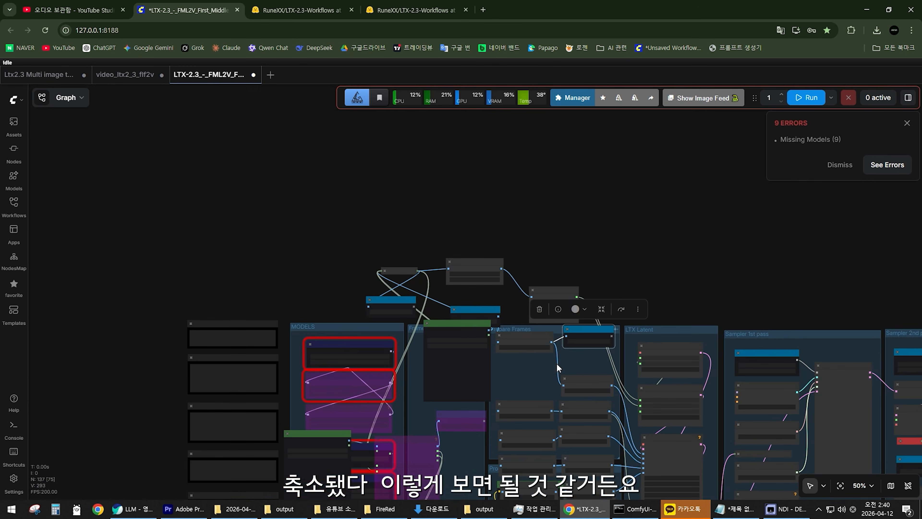
Examine how Get_ref_image feeds the image input of LTXVImgToVideoInplace in the Sampler 2nd pass group.
scroll(556, 363, "up", 6)
scroll(512, 326, "up", 11)
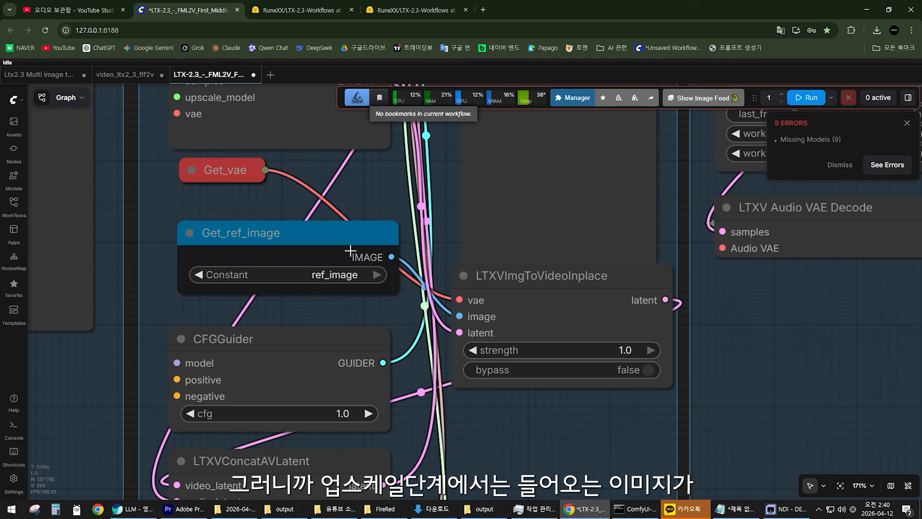
left_click_drag(349, 250, 340, 267)
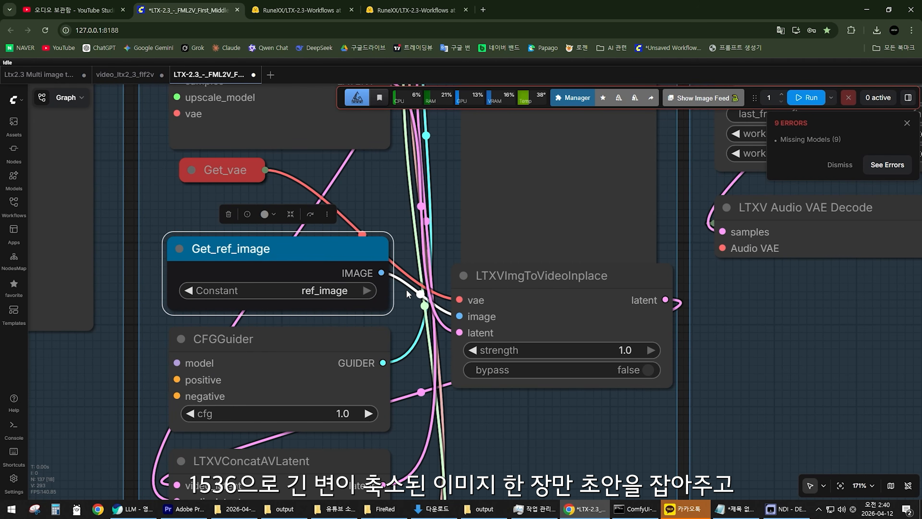
left_click_drag(549, 283, 540, 309)
scroll(540, 309, "down", 5)
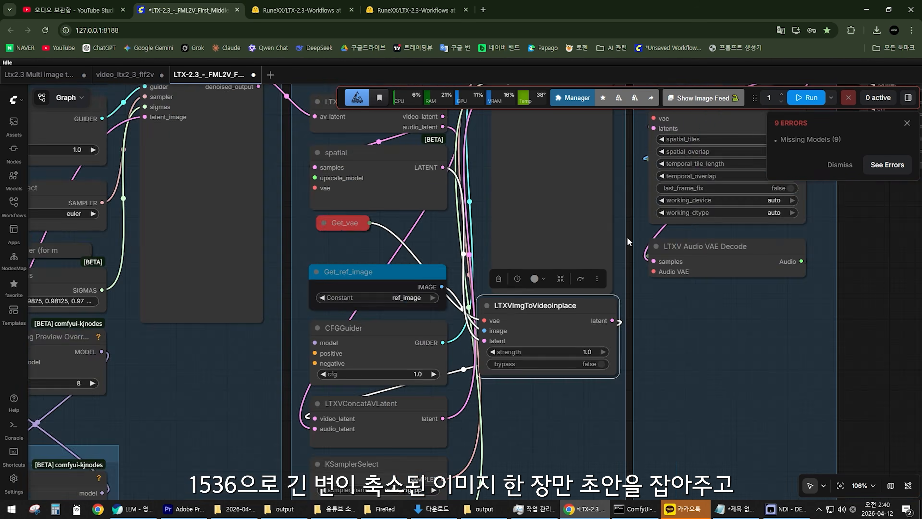
scroll(553, 268, "up", 5)
scroll(467, 367, "down", 4)
left_click_drag(492, 269, 479, 325)
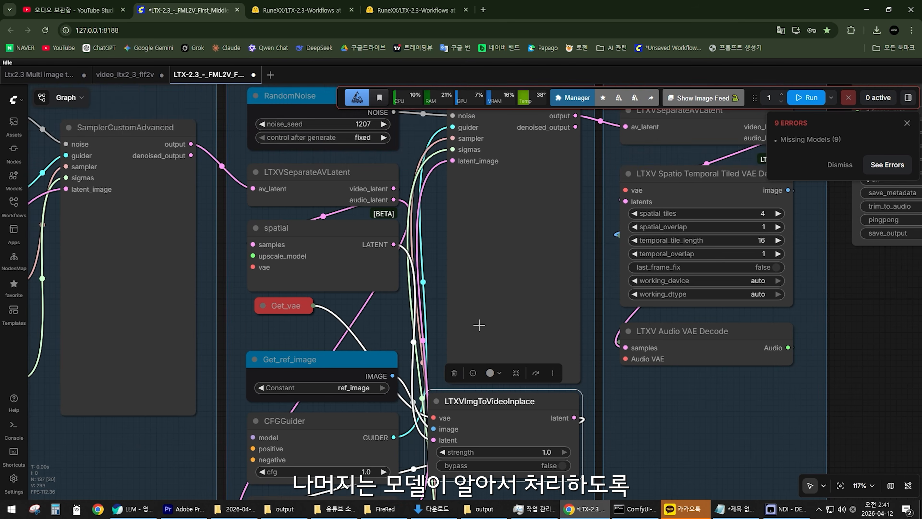
Review the second-pass SamplerCustomAdvanced node and the overall flow from LTX Latent through both sampler passes to Decode.
scroll(469, 323, "down", 4)
scroll(456, 289, "up", 3)
left_click_drag(524, 134, 524, 121)
left_click_drag(600, 207, 590, 250)
scroll(594, 289, "down", 4)
scroll(576, 276, "up", 2)
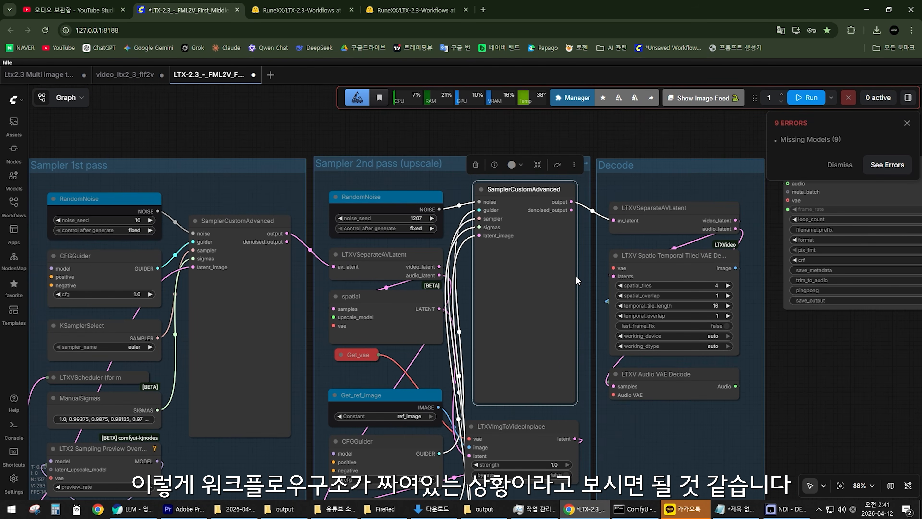
scroll(576, 277, "down", 3)
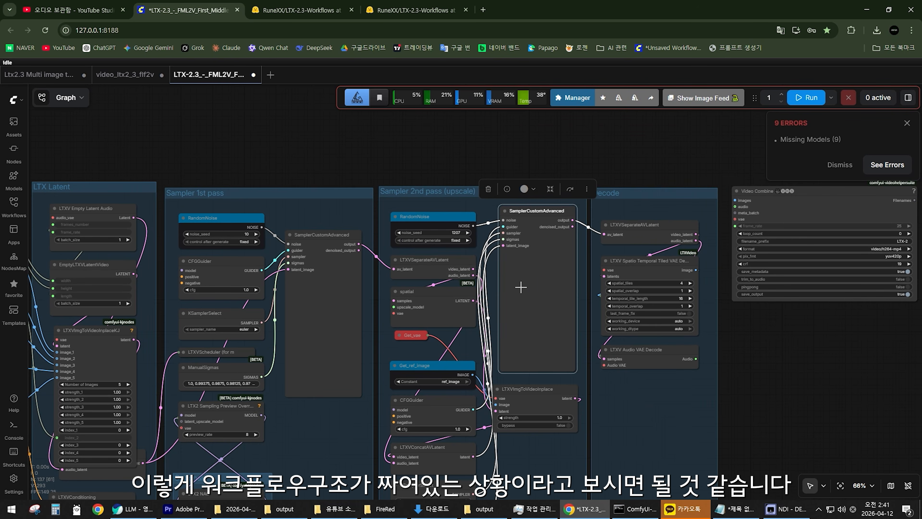
left_click_drag(497, 349, 541, 286)
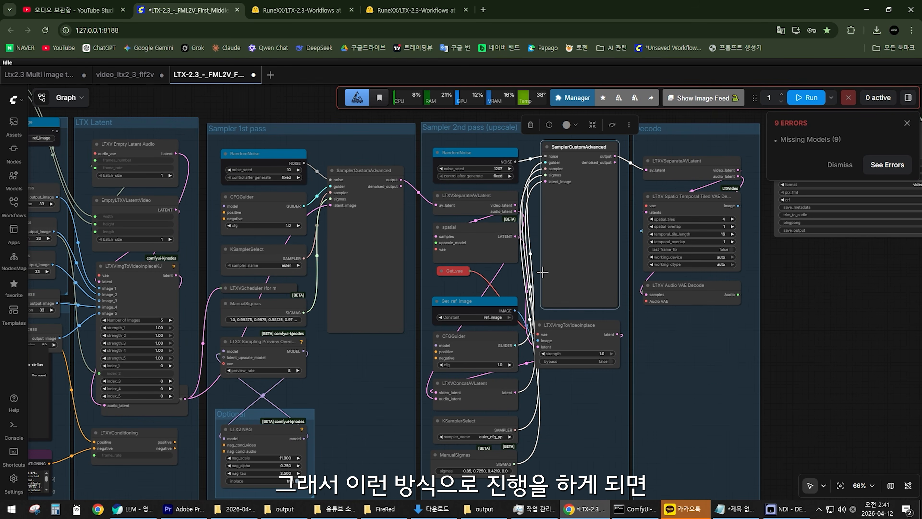
Trace the FML2V workflow from Sampler 1st pass through Sampler 2nd pass (upscale) and Decode to the Video Combine output.
left_click(532, 243)
left_click_drag(532, 243, 554, 265)
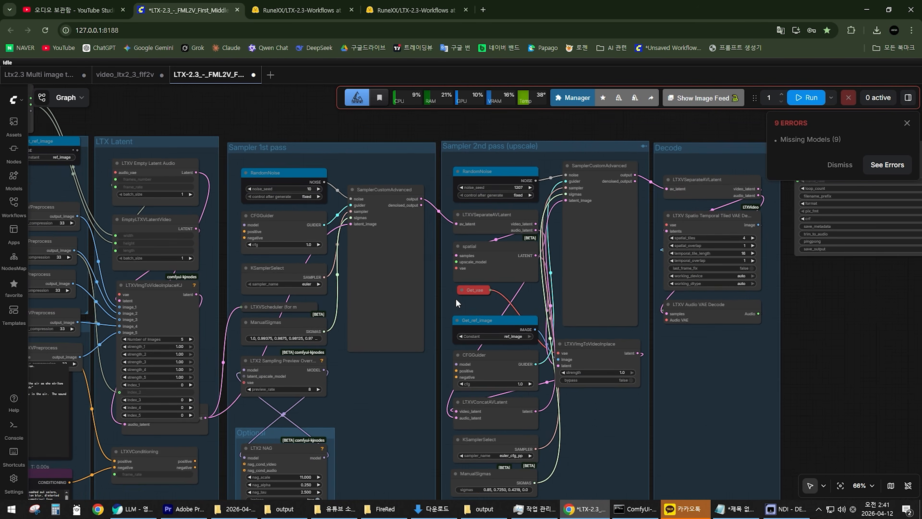
scroll(455, 298, "down", 2)
left_click_drag(456, 298, 552, 303)
left_click_drag(421, 311, 173, 292)
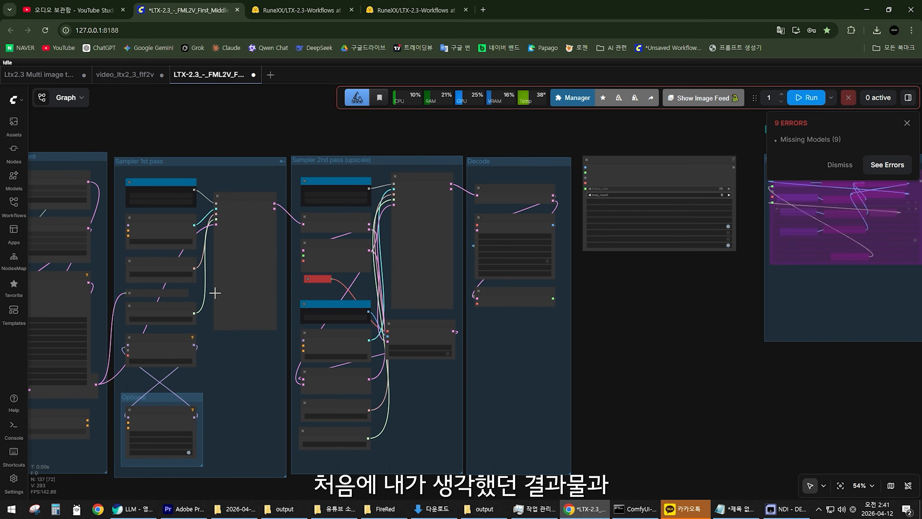
scroll(463, 245, "up", 7)
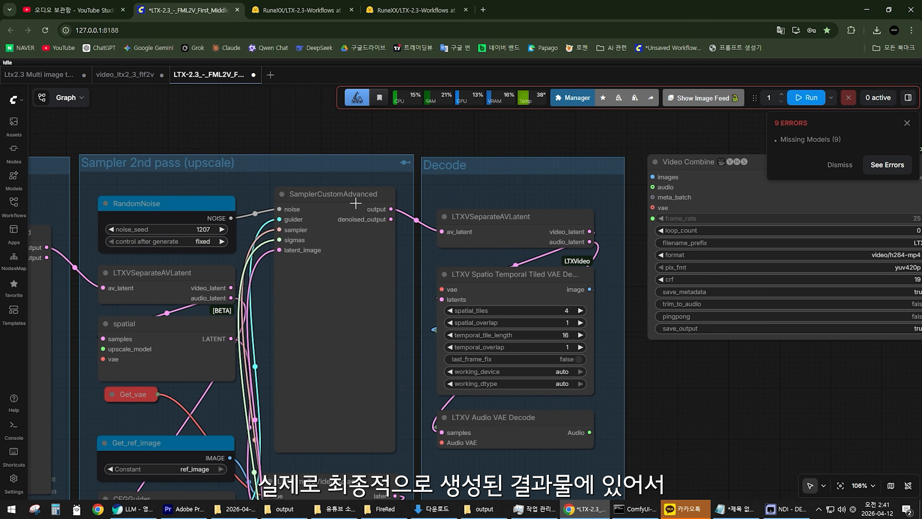
left_click(355, 203)
scroll(436, 311, "down", 5)
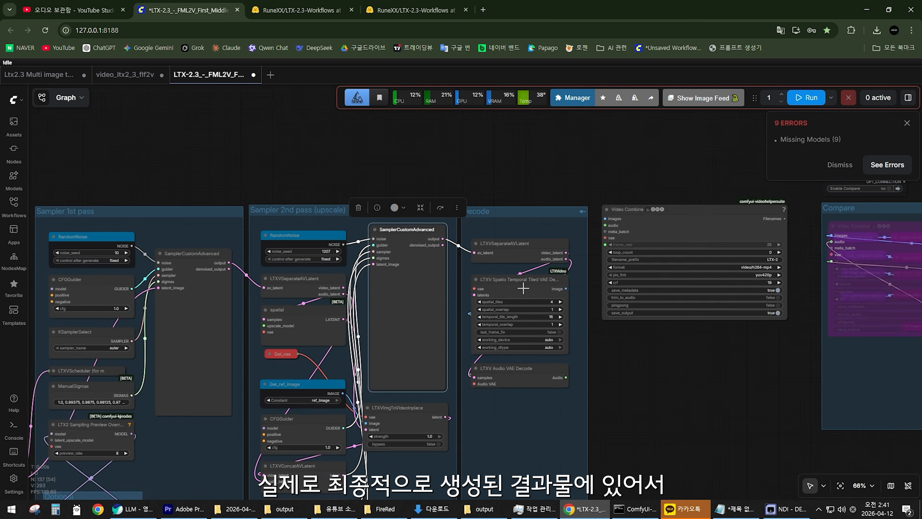
scroll(436, 311, "up", 4)
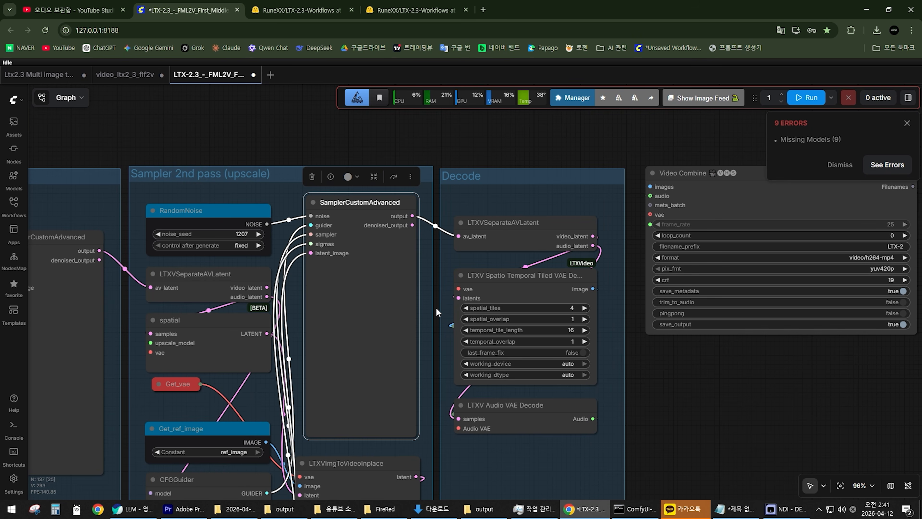
Open the Ltx2.3 Multi image workflow and review its Sampling 3 (Upscale Preview) and Sampling 4 (Upscale) groups.
left_click(39, 75)
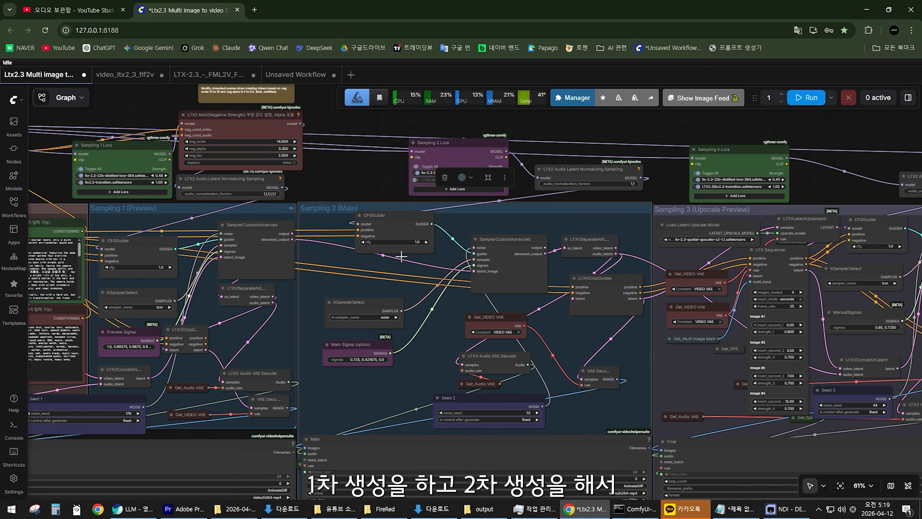
scroll(386, 306, "down", 1)
left_click_drag(490, 301, 108, 294)
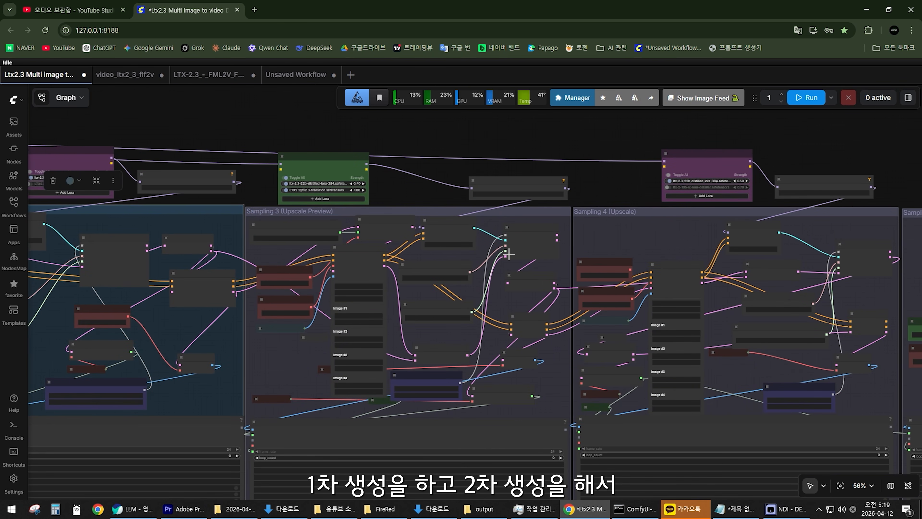
scroll(499, 345, "up", 3)
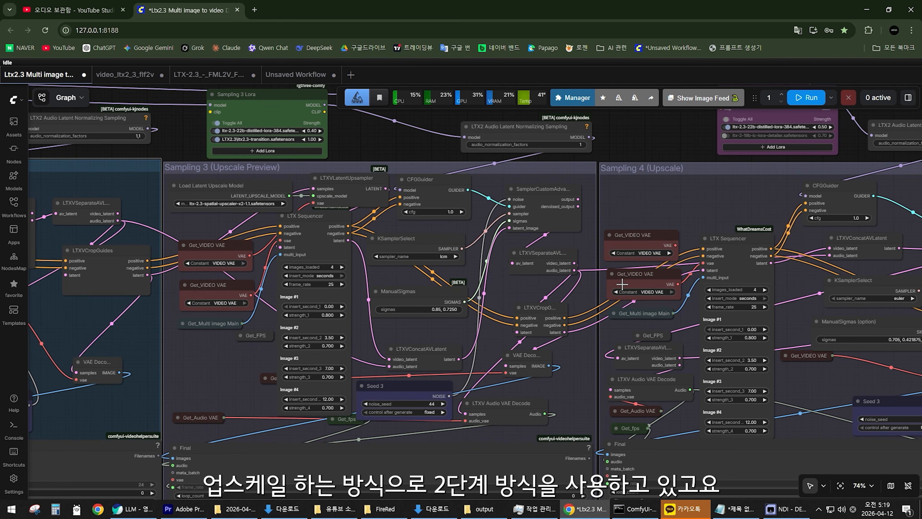
scroll(621, 284, "down", 6)
scroll(541, 237, "up", 5)
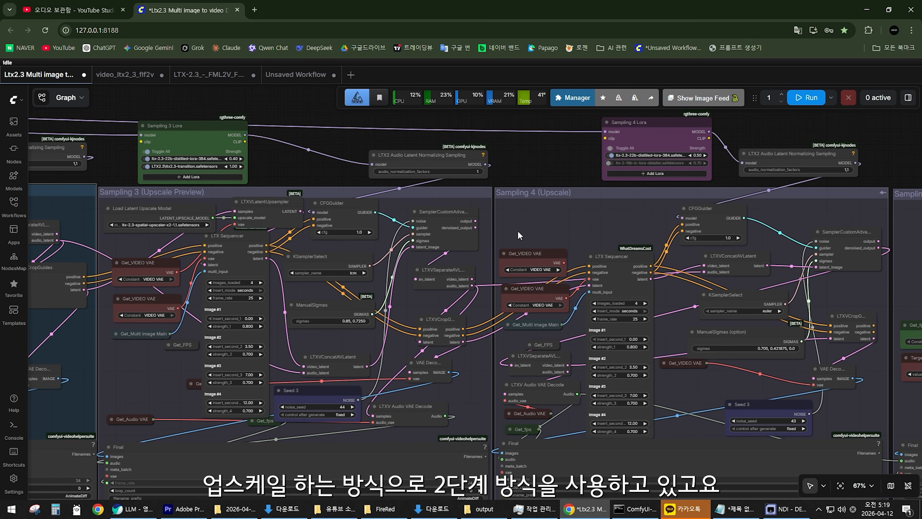
scroll(529, 234, "down", 3)
Compare the Sampling 1 (Preview) and Sampling 2 (Main) groups with the Sampling 3 upscale preview stage.
left_click_drag(237, 253, 632, 259)
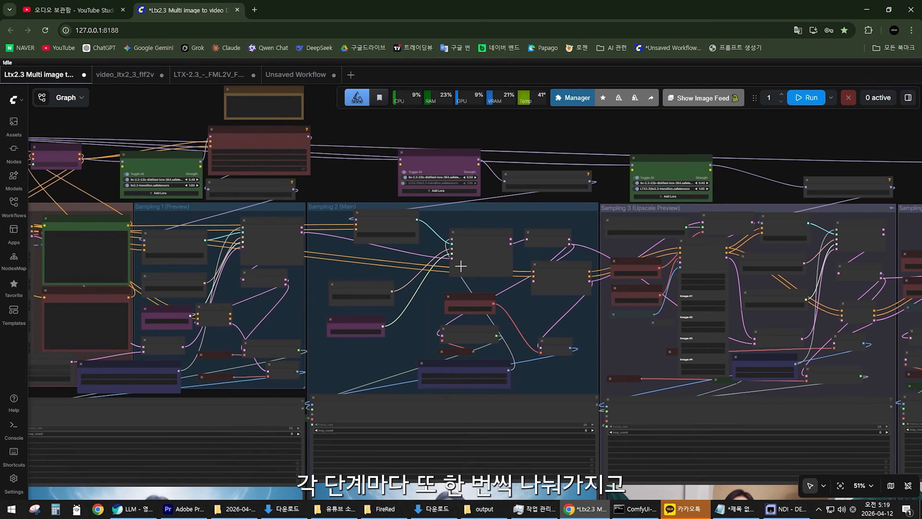
scroll(352, 271, "up", 3)
left_click_drag(353, 271, 398, 274)
scroll(497, 307, "down", 2)
left_click_drag(540, 307, 351, 312)
scroll(725, 289, "up", 3)
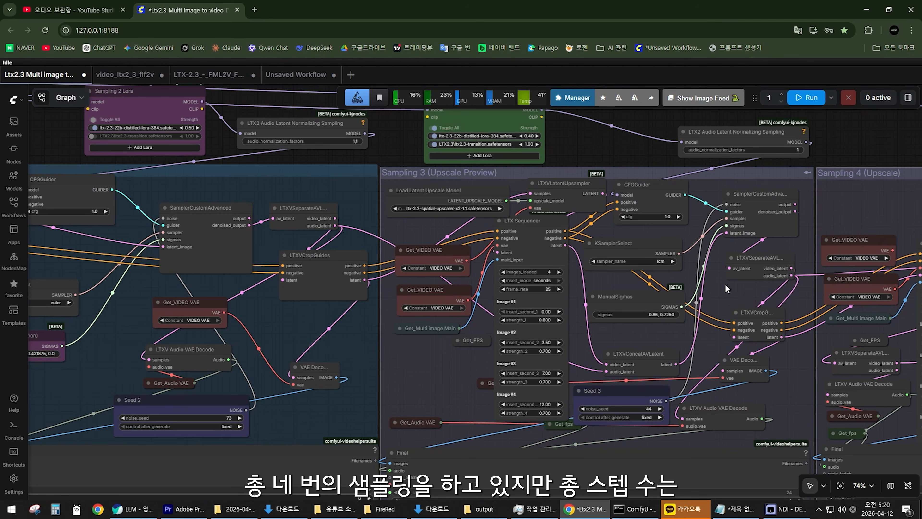
scroll(511, 315, "down", 2)
left_click_drag(66, 305, 346, 312)
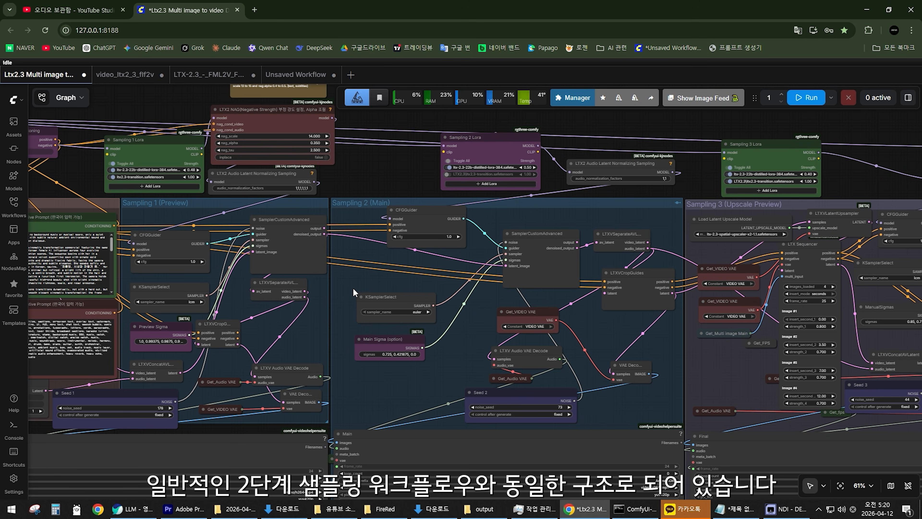
Examine how Get_Multi image Main feeds the multi_input of the LTX Sequencer in Sampling 3 (Upscale Preview).
left_click_drag(435, 285, 80, 283)
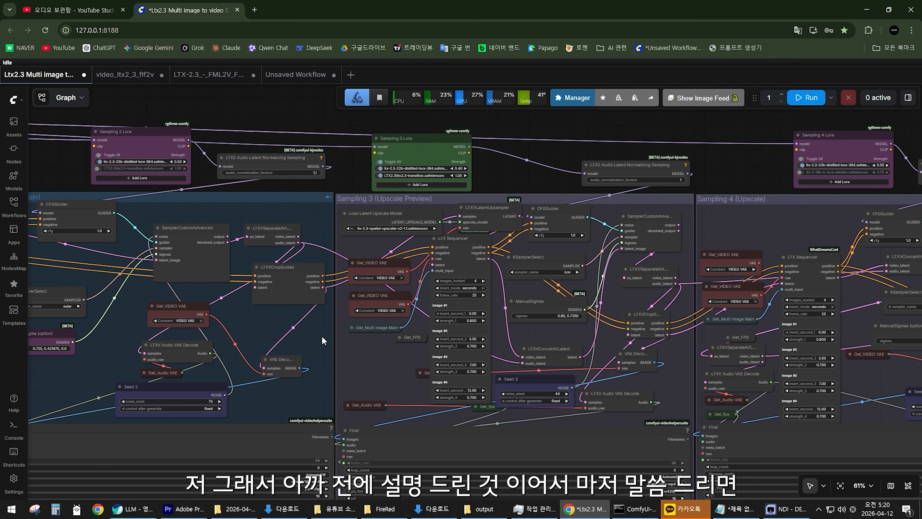
left_click_drag(365, 357, 200, 357)
scroll(376, 346, "up", 1)
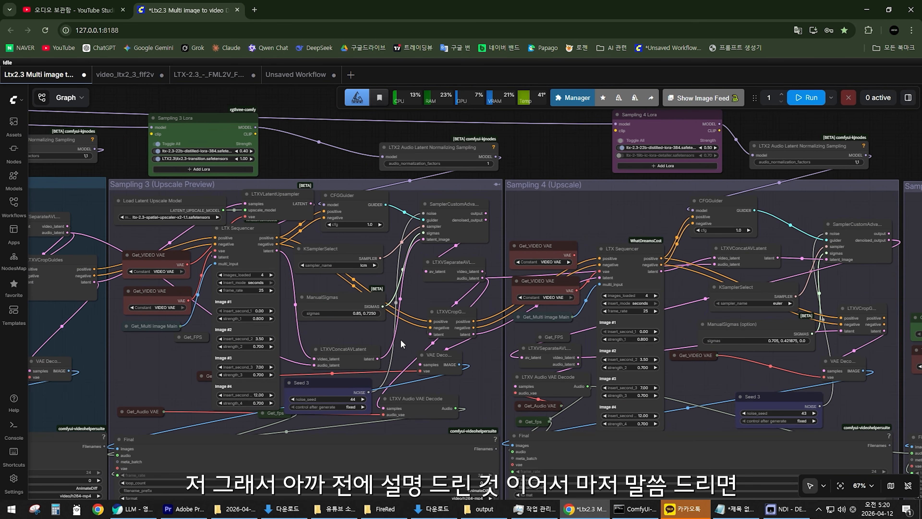
left_click_drag(193, 221, 358, 215)
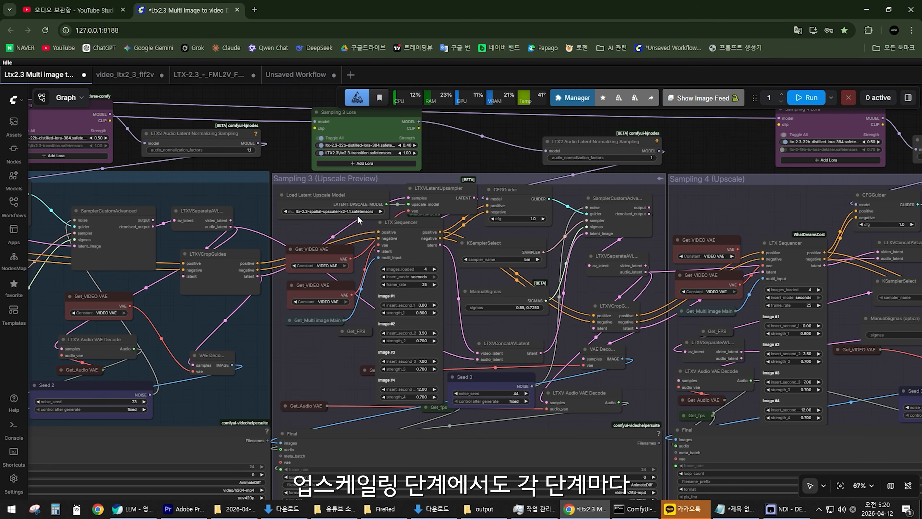
scroll(404, 334, "up", 2)
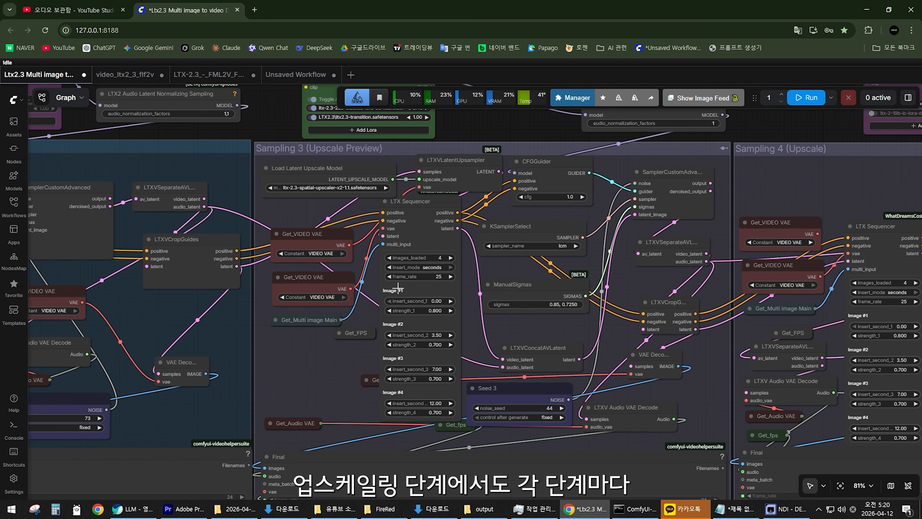
scroll(339, 360, "up", 3)
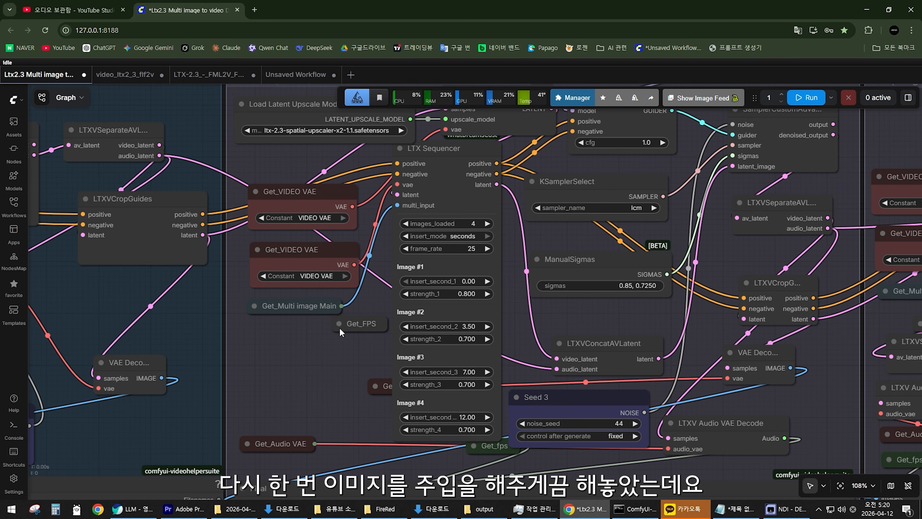
scroll(433, 256, "up", 2)
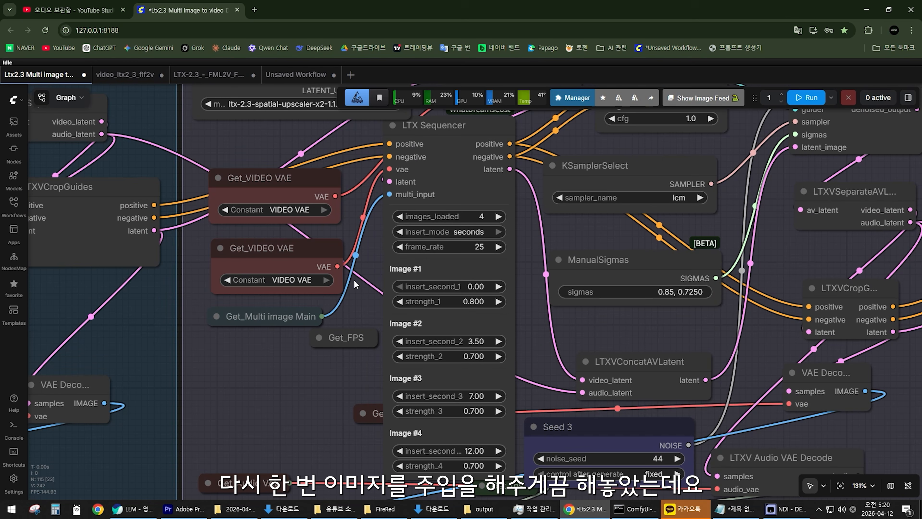
Expand the Get_Multi image Main node in Sampling 3 (Upscale Preview) and inspect its constant and link to the LTX Sequencer.
left_click(217, 317)
scroll(312, 391, "down", 1)
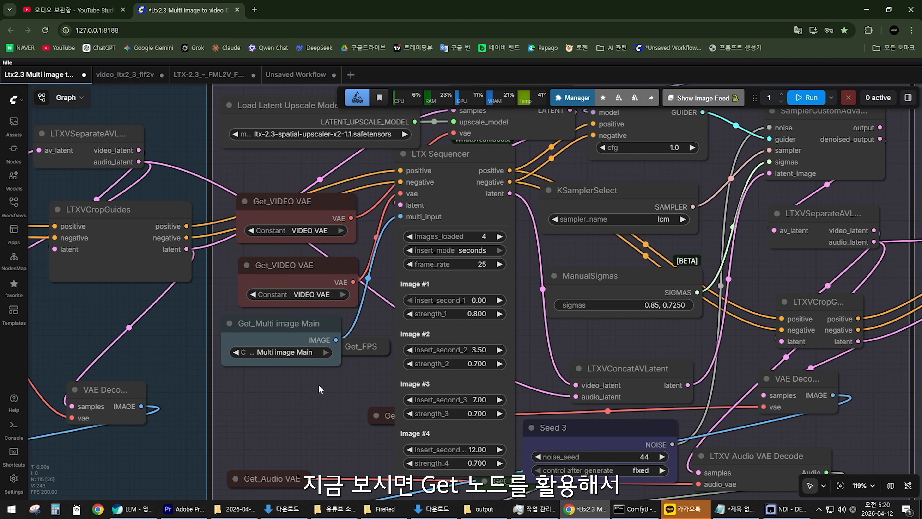
scroll(318, 385, "up", 2)
scroll(195, 318, "up", 2)
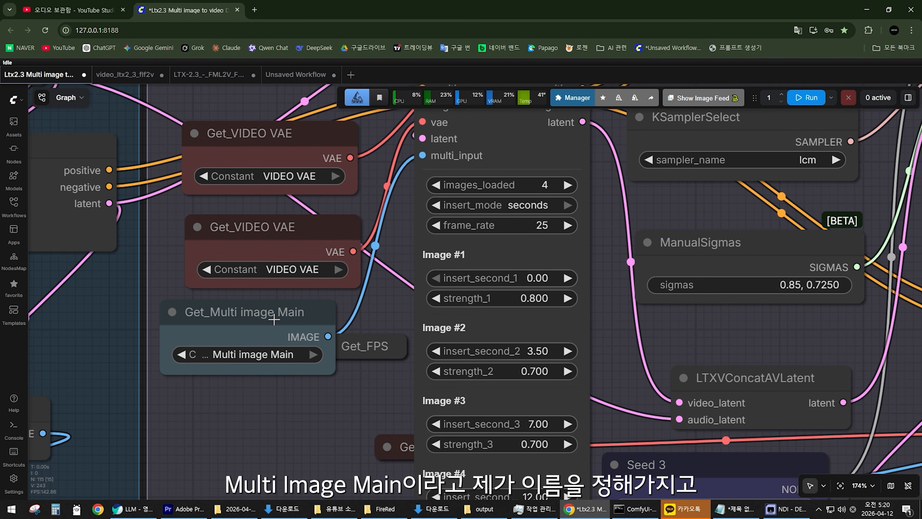
scroll(351, 392, "down", 7)
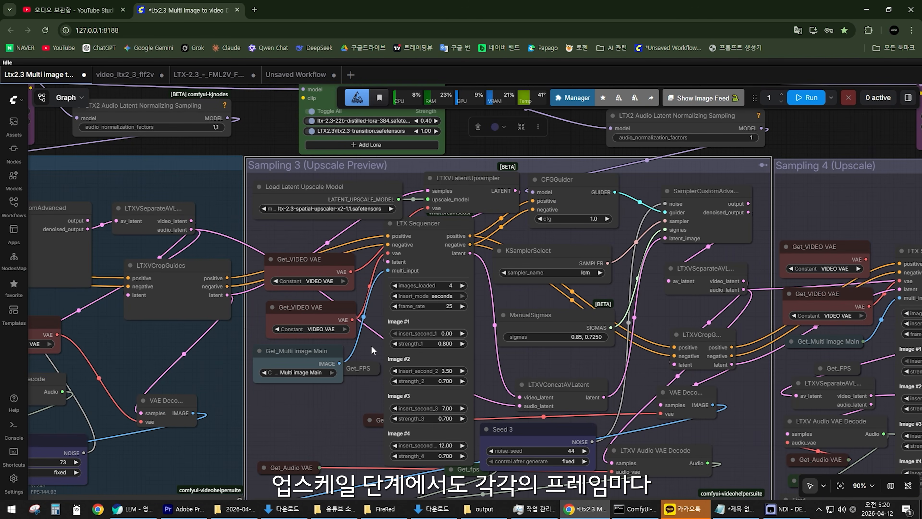
scroll(370, 348, "up", 3)
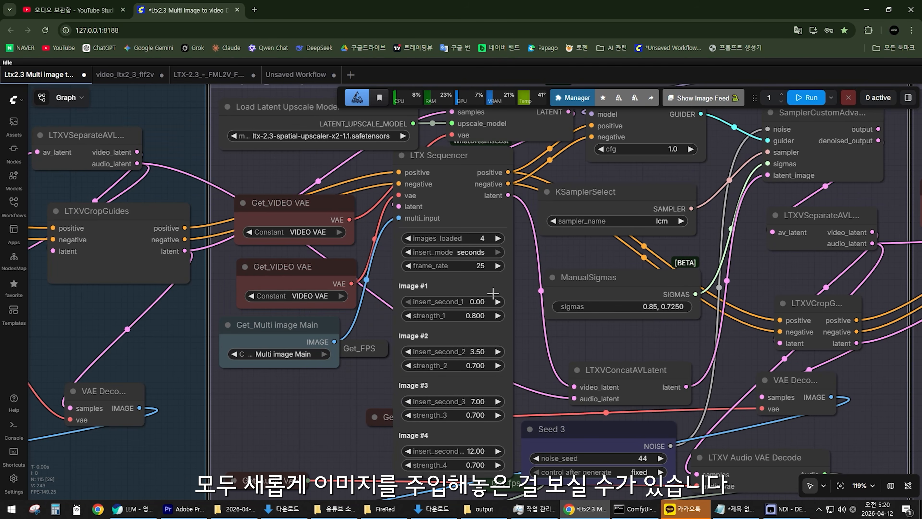
left_click_drag(259, 330, 265, 330)
scroll(348, 376, "down", 8)
scroll(316, 367, "up", 4)
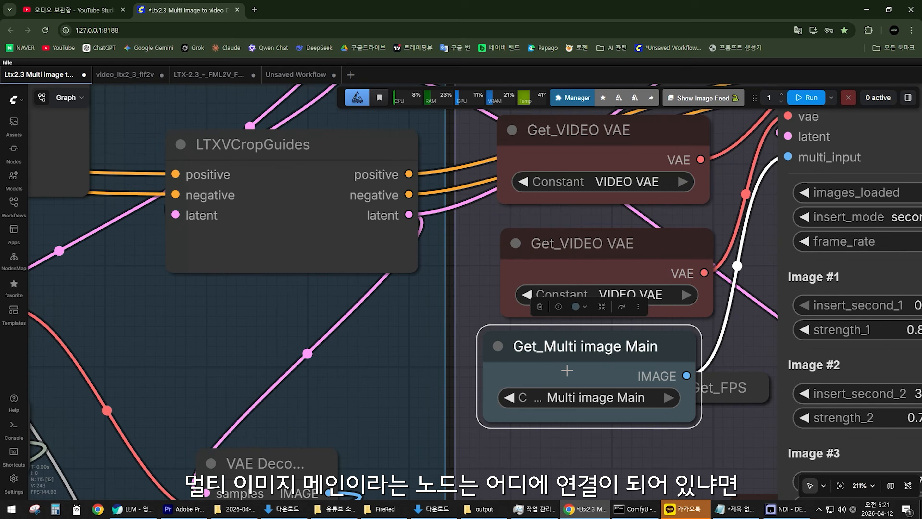
Expand Set_Multi image Main beside the Multi Image Loader to inspect its constant and multi_output link, and collapse it again.
scroll(569, 207, "down", 15)
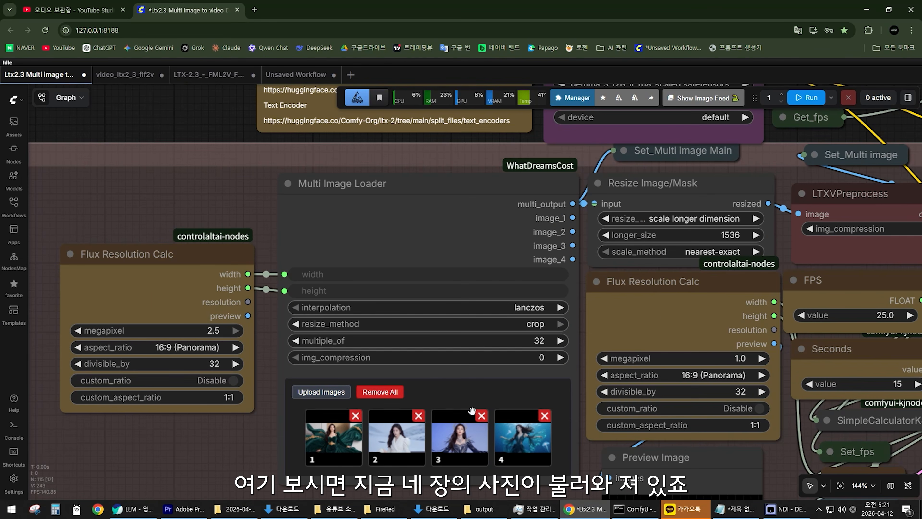
scroll(438, 370, "down", 3)
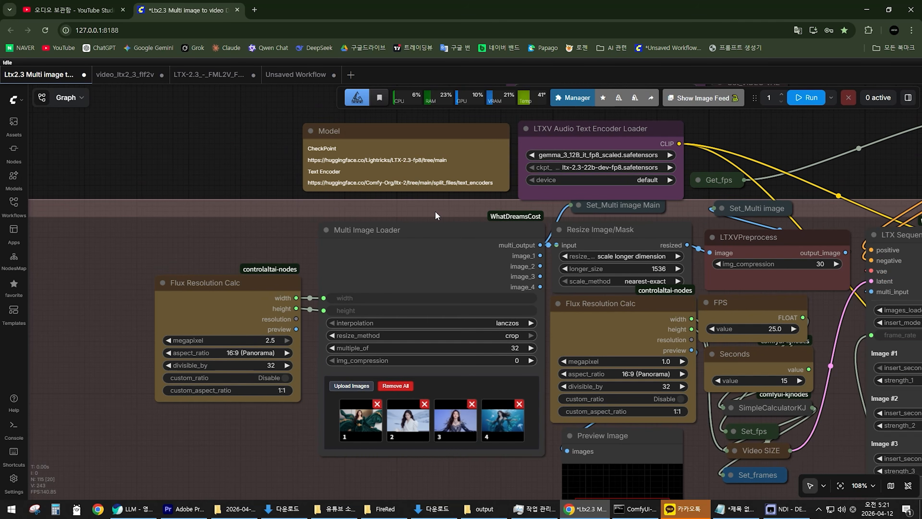
left_click_drag(275, 244, 196, 244)
scroll(419, 204, "up", 4)
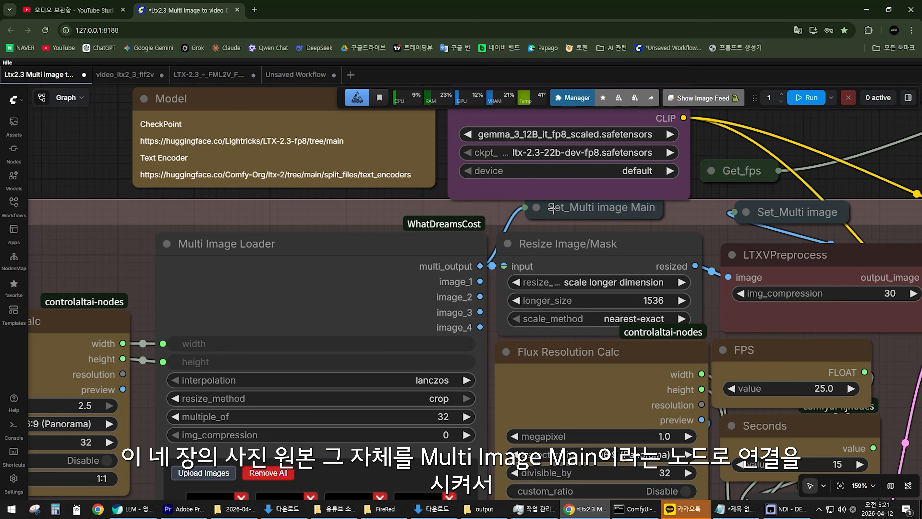
left_click(543, 208)
left_click_drag(586, 208, 574, 196)
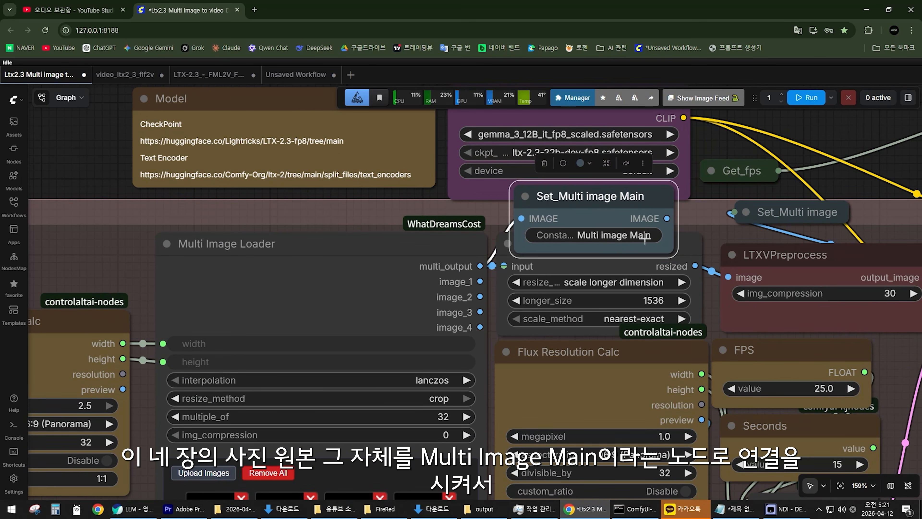
key("alt+c")
Follow the Multi image Main connection from the Preprocess group to the LTX Sequencer in Sampling 3 (Upscale Preview).
scroll(564, 213, "down", 10)
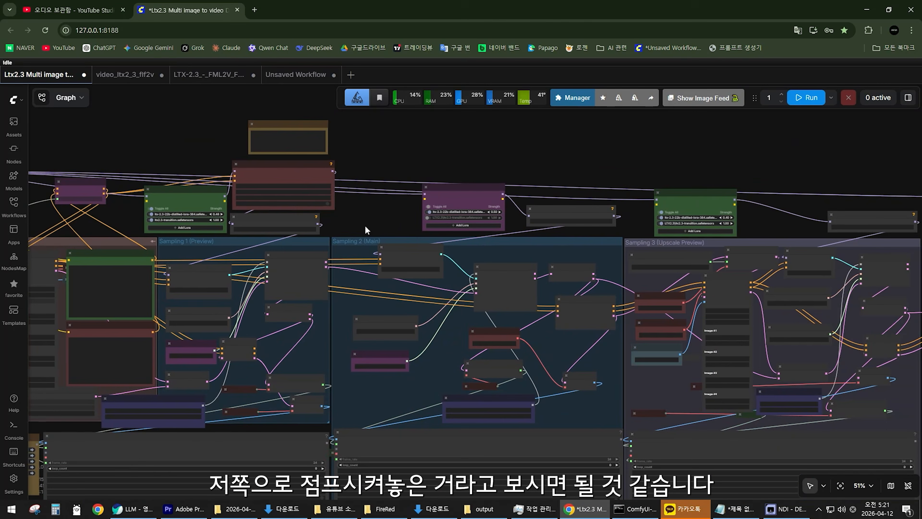
left_click_drag(619, 259, 442, 232)
scroll(552, 277, "up", 8)
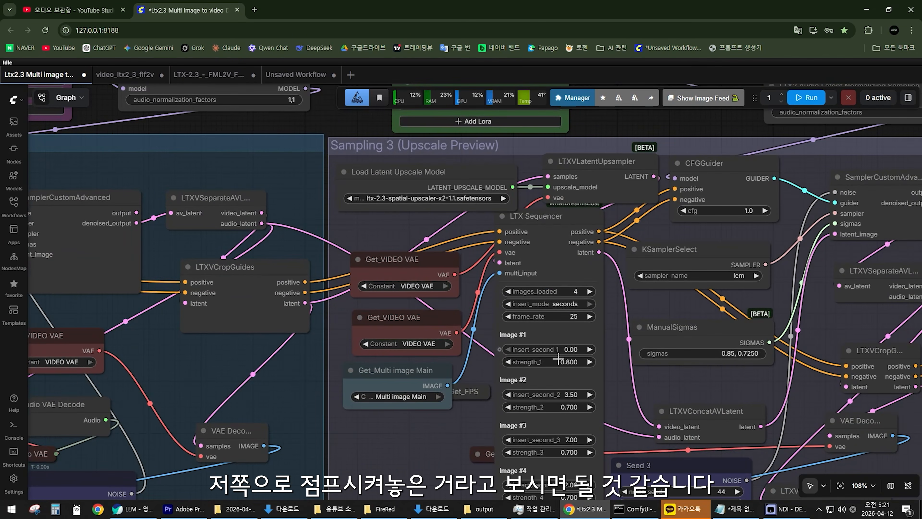
scroll(462, 414, "down", 4)
left_click_drag(457, 422, 251, 366)
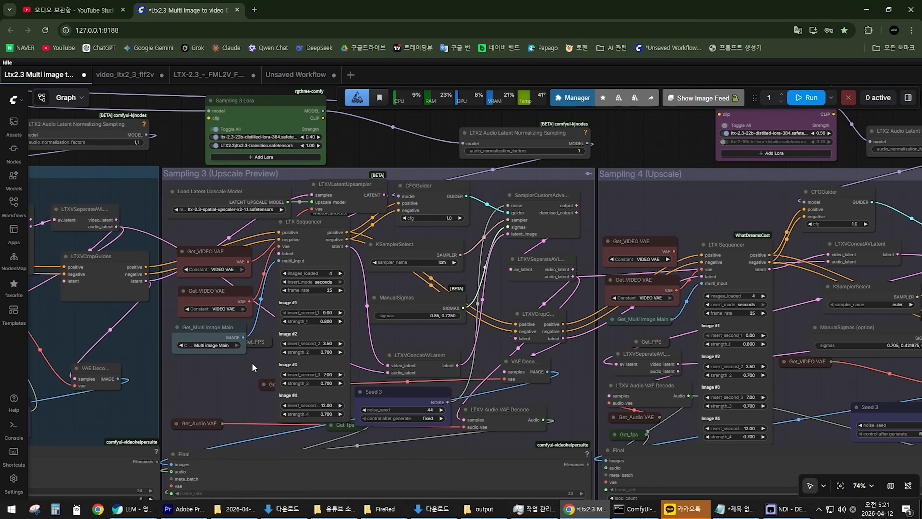
scroll(254, 368, "up", 3)
scroll(256, 371, "down", 2)
Shift the collapsed Get_Multi image Main node slightly away from the LTX Sequencer in Sampling 4 (Upscale).
left_click_drag(375, 329, 307, 295)
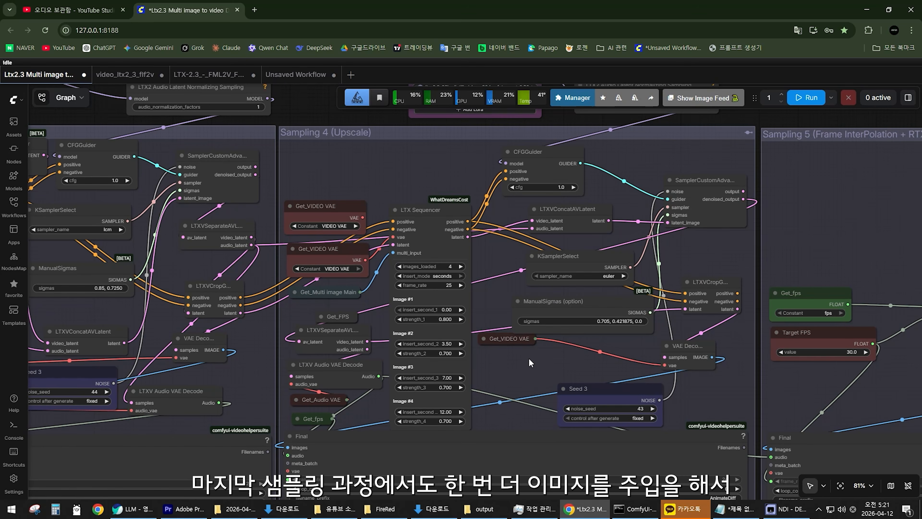
scroll(304, 369, "up", 4)
left_click(329, 266)
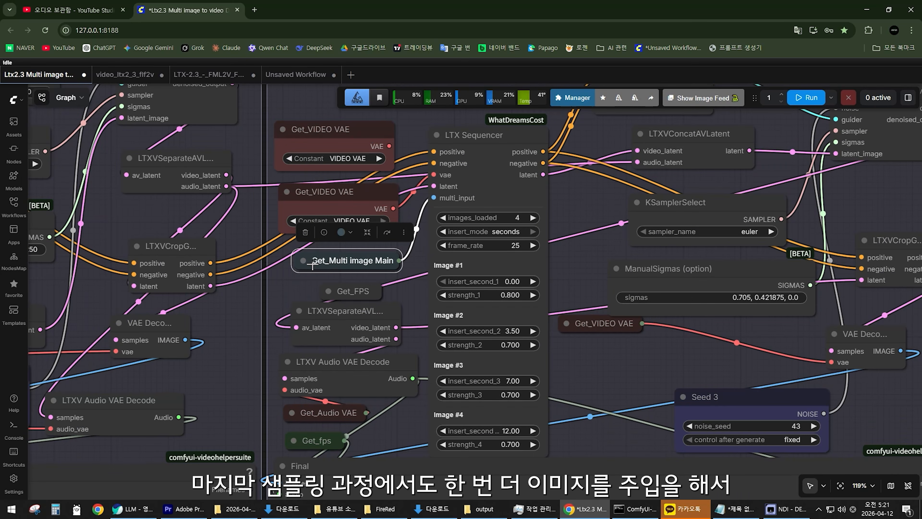
left_click(303, 261)
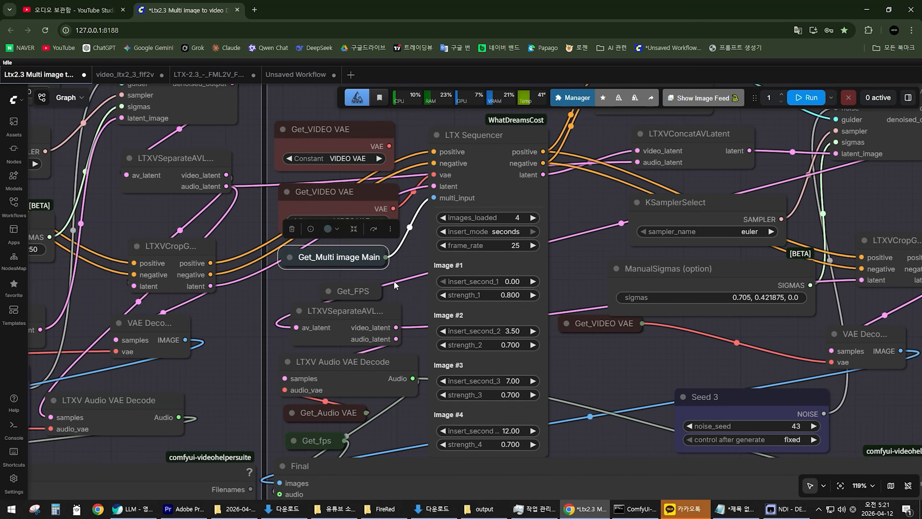
left_click_drag(408, 275, 410, 295)
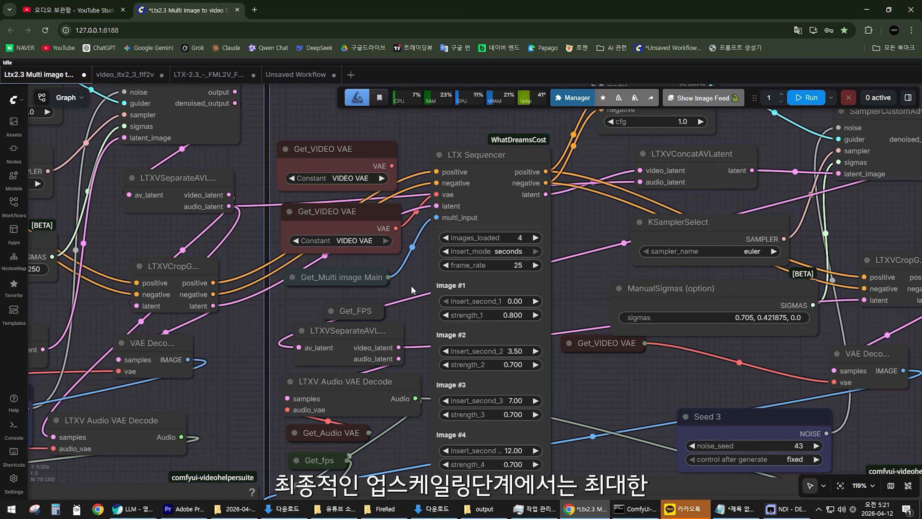
Examine the four original images loaded in the Multi Image Loader of the Preprocess group.
scroll(407, 290, "down", 10)
scroll(392, 290, "down", 4)
left_click_drag(211, 274, 785, 268)
scroll(356, 282, "up", 17)
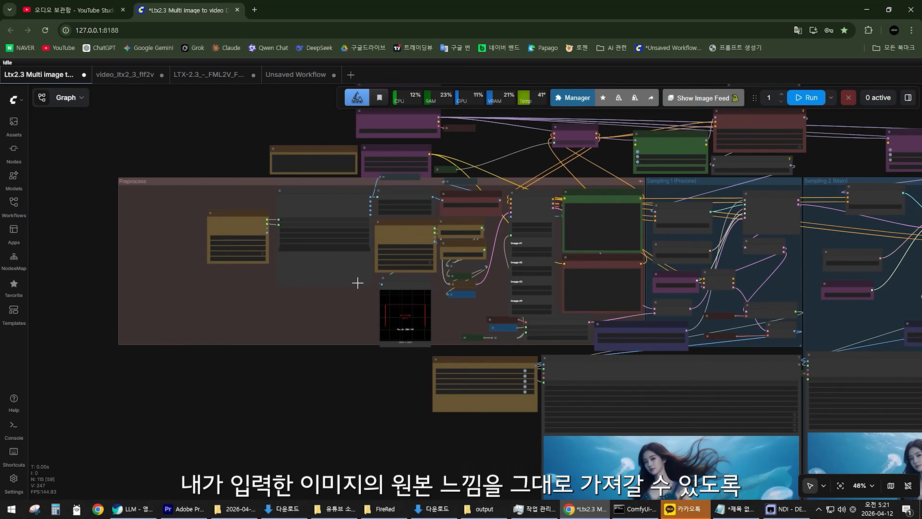
scroll(218, 261, "up", 9)
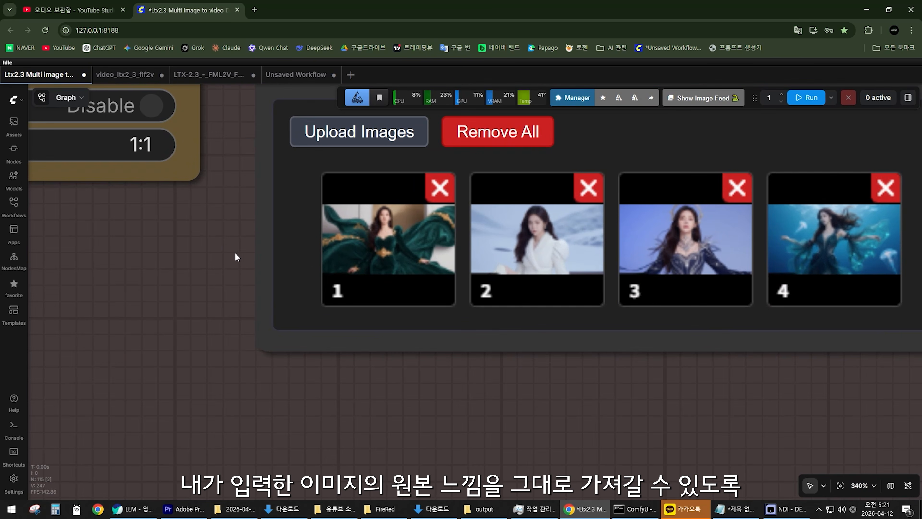
left_click_drag(229, 255, 148, 290)
scroll(150, 290, "down", 20)
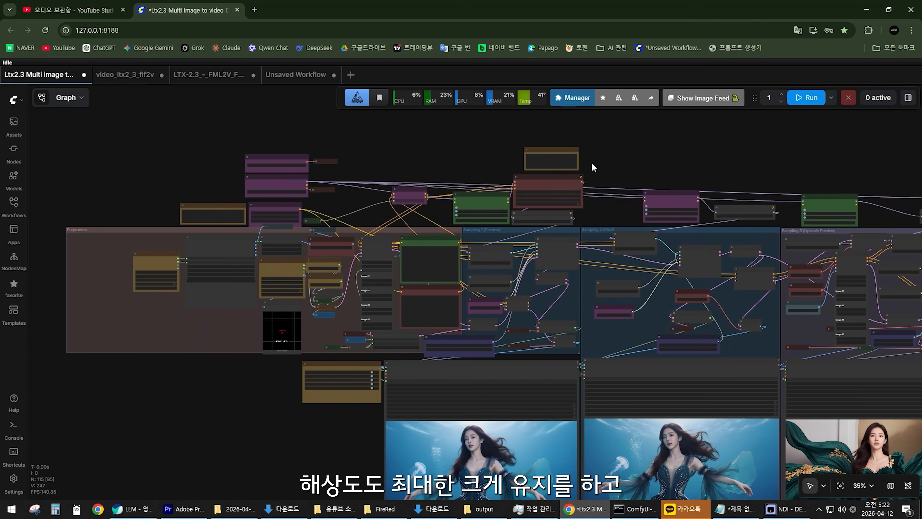
Compare the Resize Image/Mask and LTXVPreprocess settings in Preprocess with the image input of the LTX Sequencer in Sampling 4 (Upscale).
left_click_drag(388, 163, 548, 180)
scroll(489, 293, "up", 13)
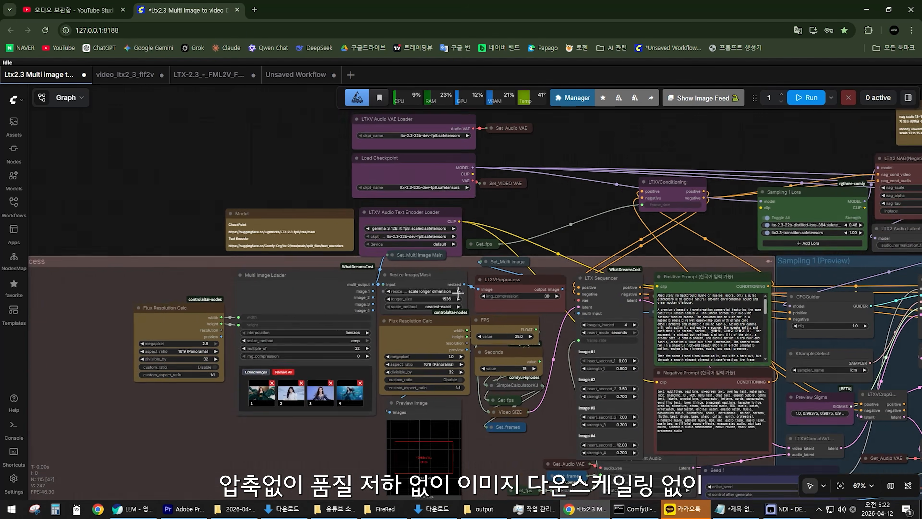
scroll(489, 297, "up", 3)
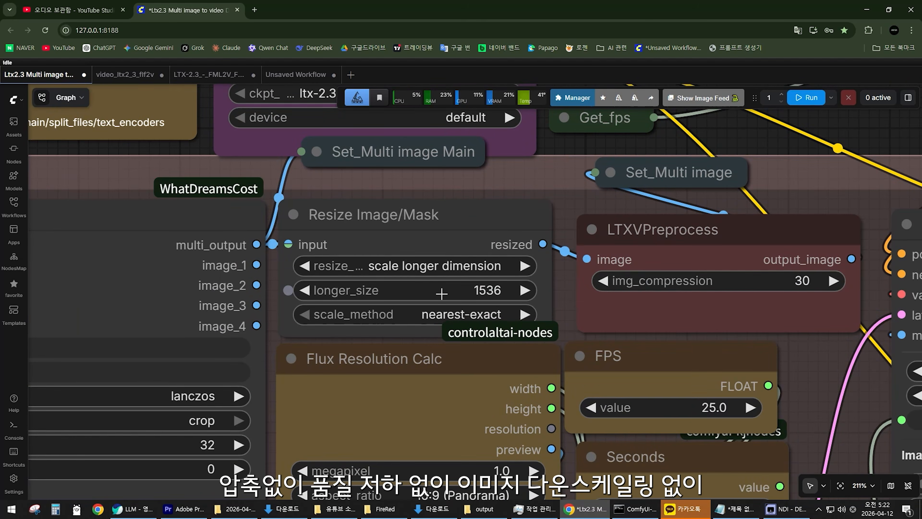
scroll(485, 297, "down", 16)
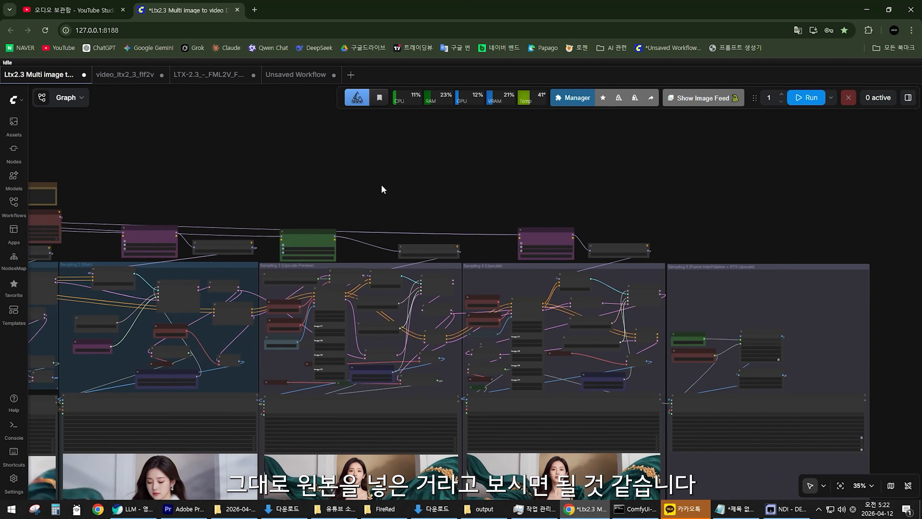
left_click_drag(384, 190, 320, 200)
scroll(468, 316, "up", 12)
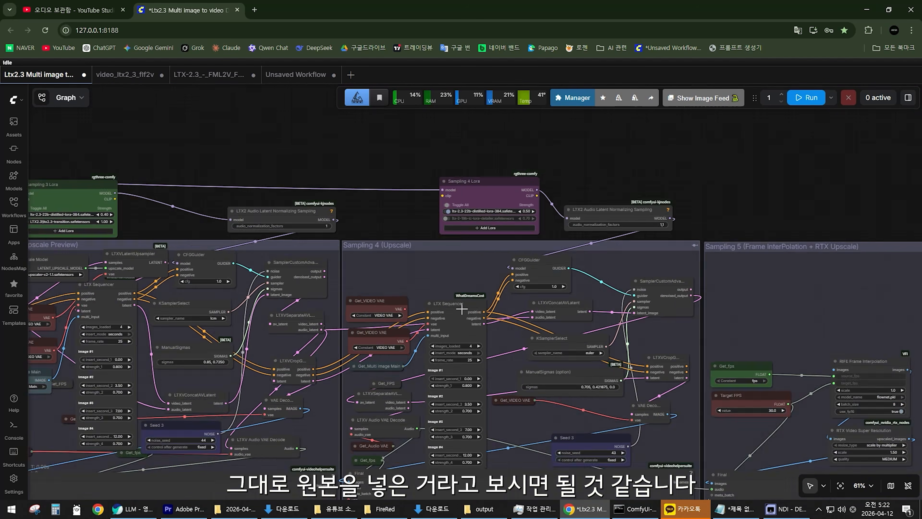
Examine the Sampling 1 (Preview) and Sampling 2 (Main) groups and trace them back to the Preprocess nodes that feed them.
scroll(512, 340, "down", 11)
left_click_drag(284, 224, 717, 220)
scroll(407, 276, "up", 5)
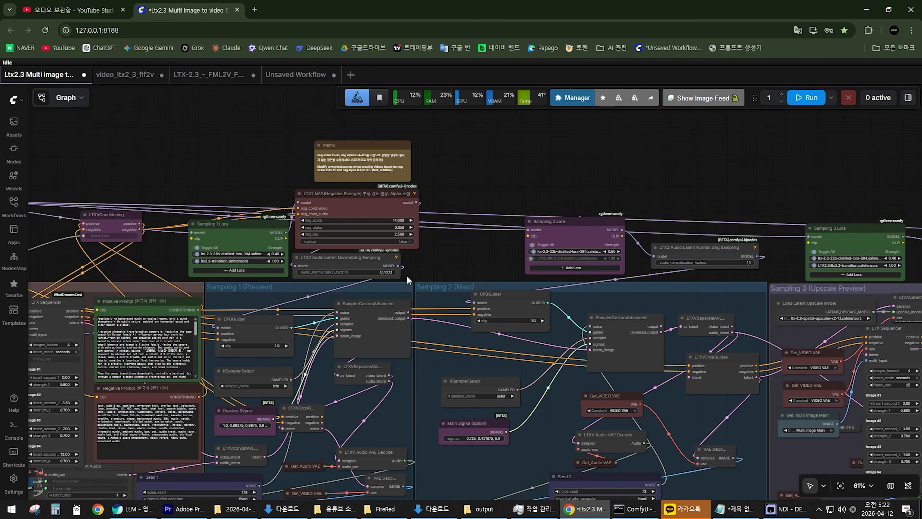
scroll(406, 276, "down", 1)
left_click_drag(68, 270, 400, 208)
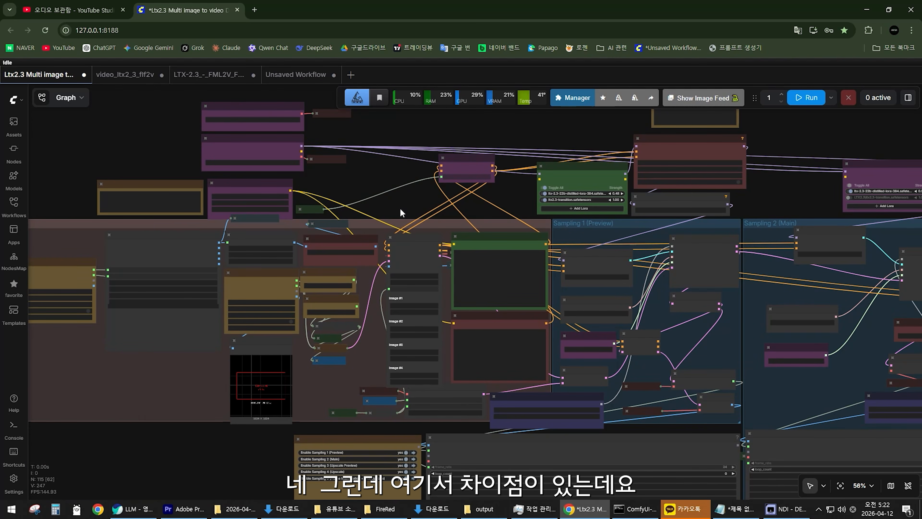
scroll(400, 207, "down", 4)
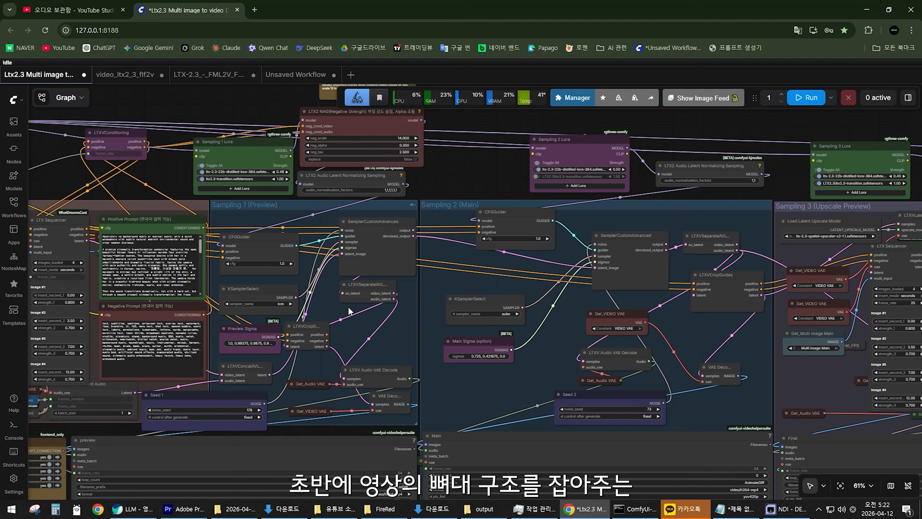
scroll(273, 327, "up", 2)
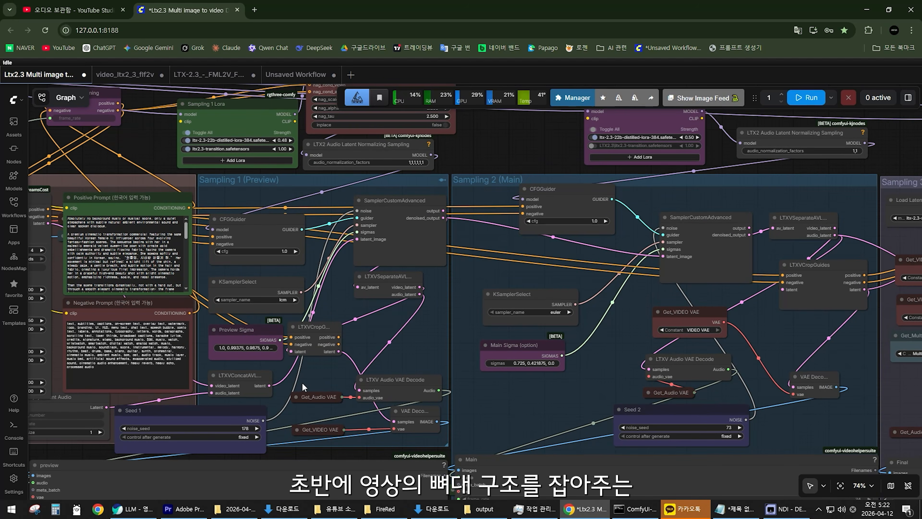
left_click_drag(460, 215, 363, 218)
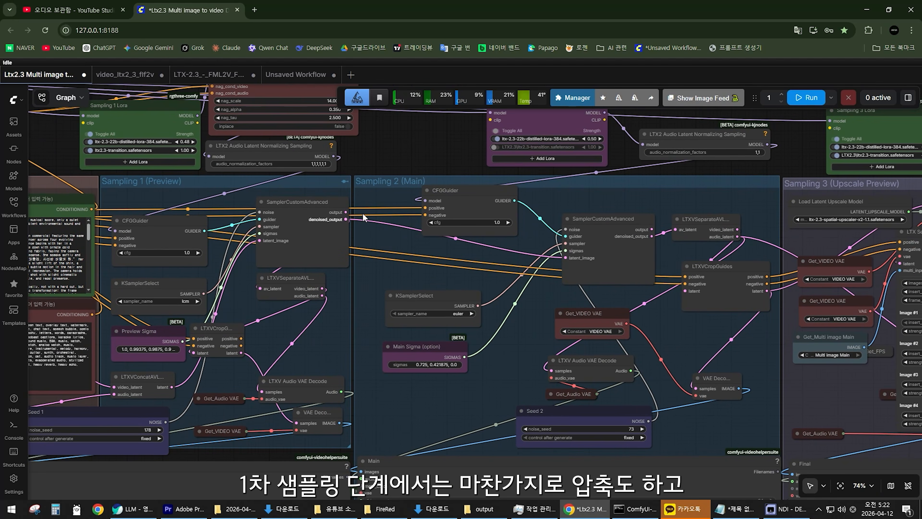
left_click_drag(317, 357, 756, 361)
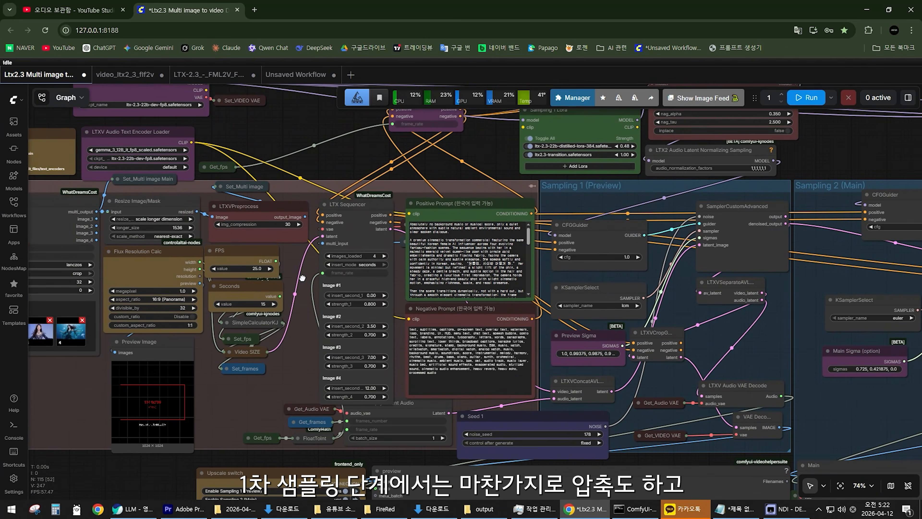
Nudge the Resize Image/Mask node and the LTXVPreprocess node slightly up and to the right within the Preprocess group.
scroll(303, 278, "up", 7)
left_click(540, 246)
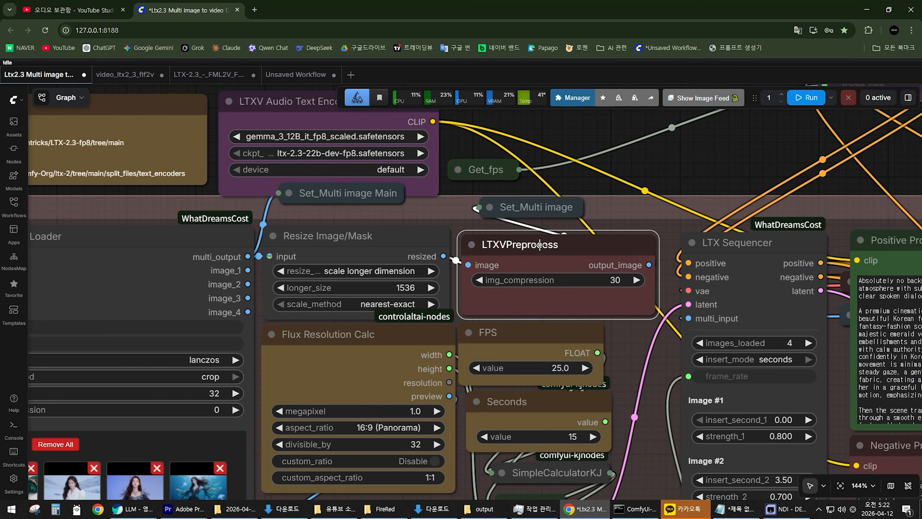
left_click_drag(372, 249, 379, 244)
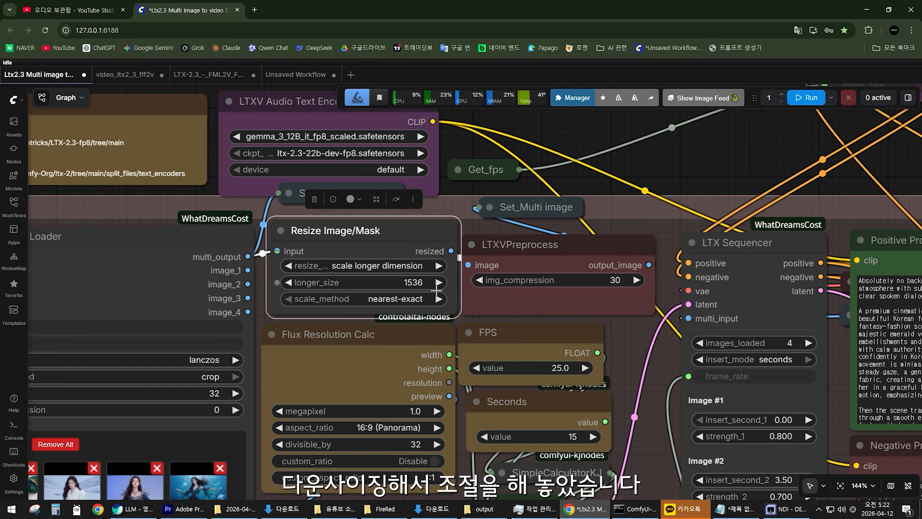
left_click(550, 245)
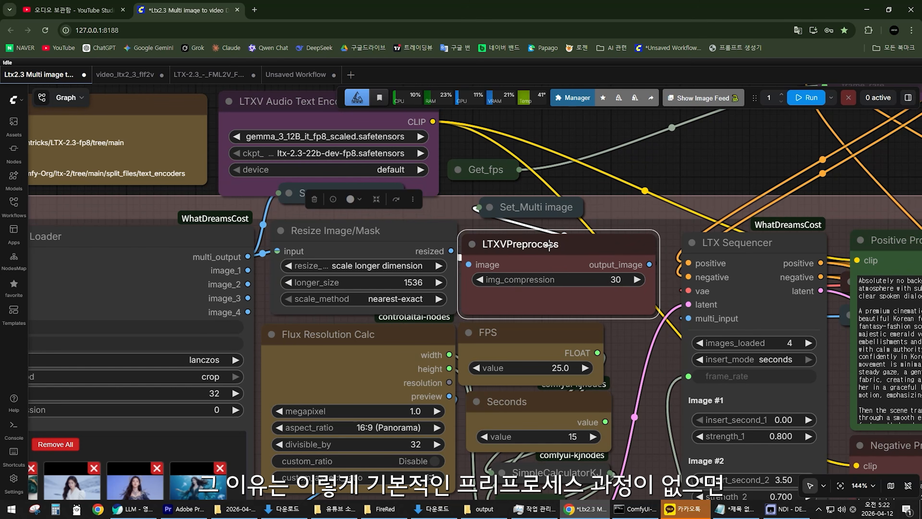
left_click_drag(549, 246, 566, 242)
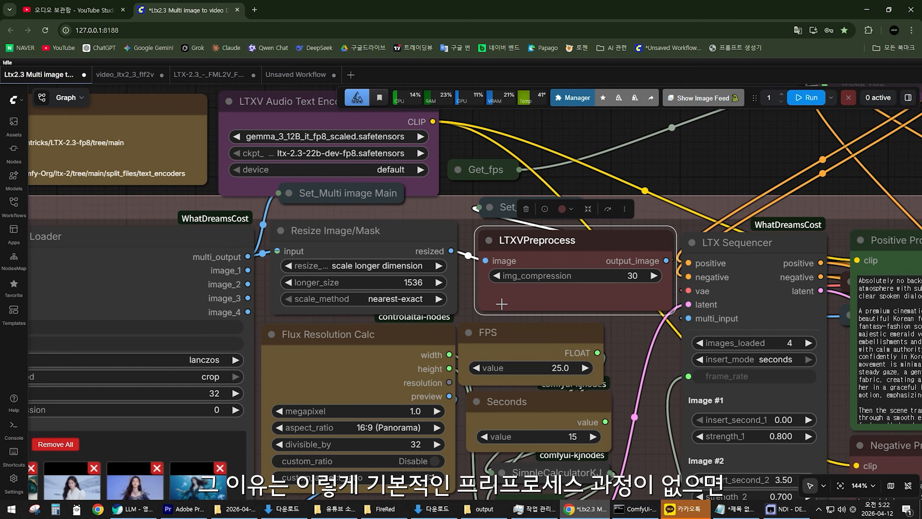
Follow the workflow from LTXVPreprocess through Sampling 1 (Preview) and Sampling 2 (Main) to the video outputs below them.
scroll(460, 299, "down", 1)
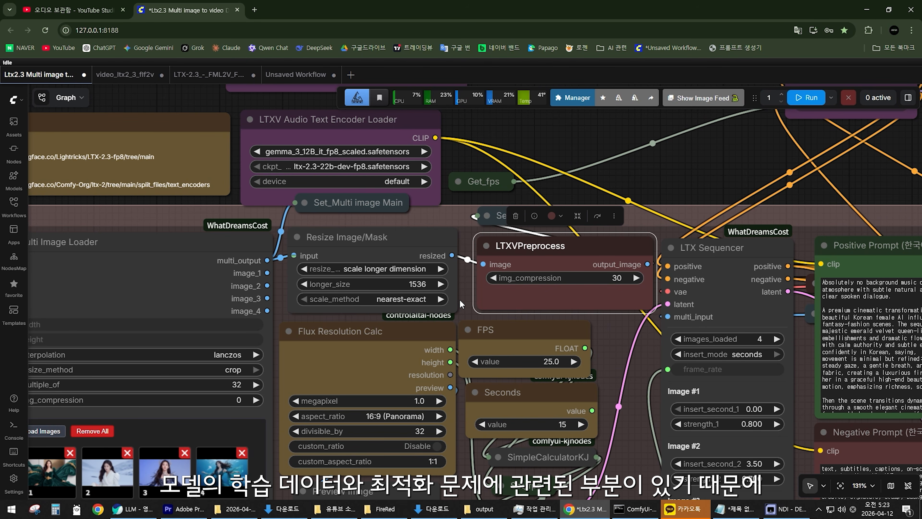
scroll(459, 299, "down", 8)
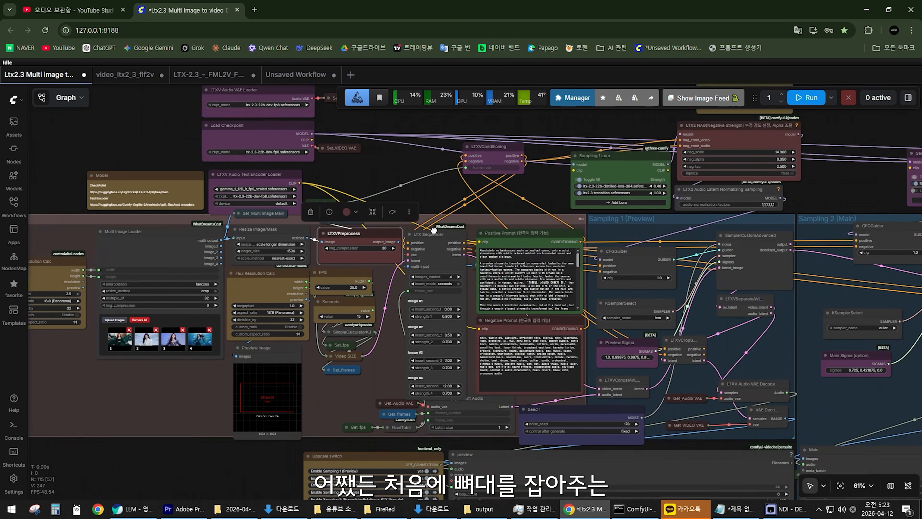
left_click_drag(434, 230, 266, 186)
left_click_drag(489, 317, 497, 182)
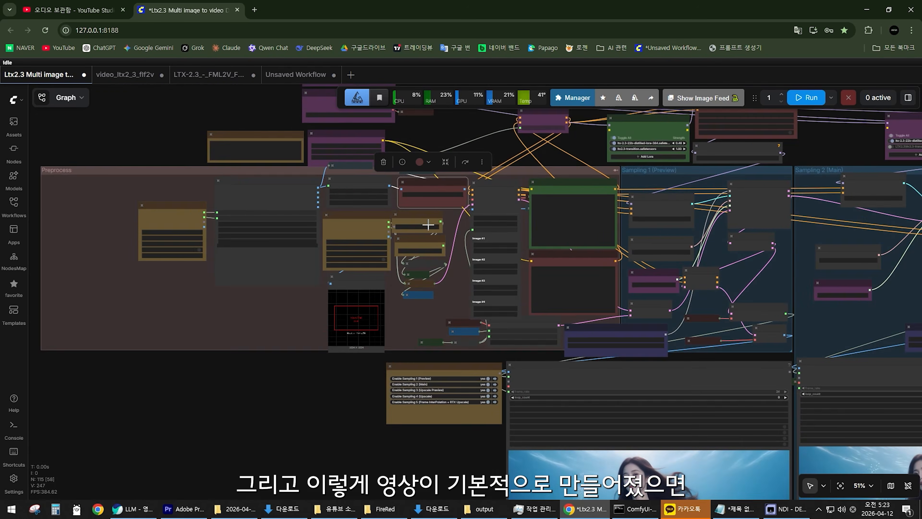
scroll(380, 220, "up", 3)
left_click_drag(614, 233, 488, 236)
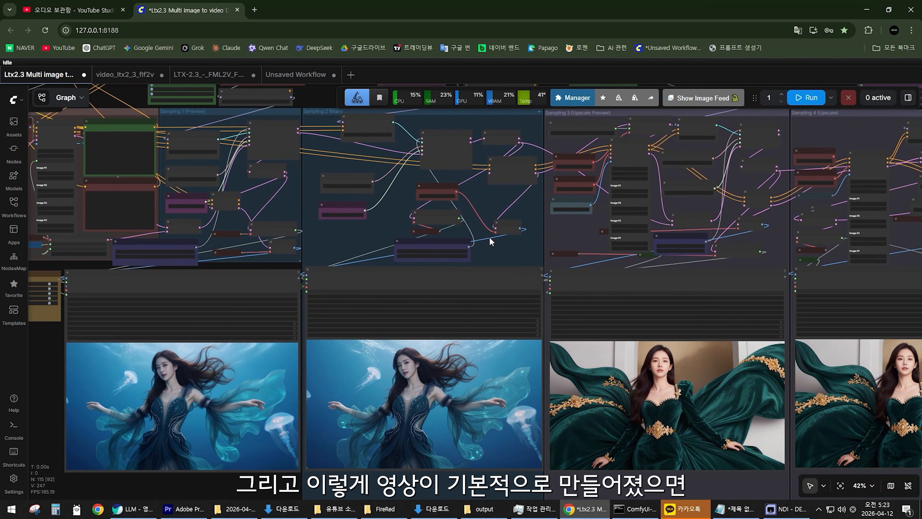
Shift the Get_Multi image Main node slightly toward the LTX Sequencer in Sampling 3 (Upscale Preview).
left_click_drag(652, 178, 390, 267)
scroll(390, 267, "up", 5)
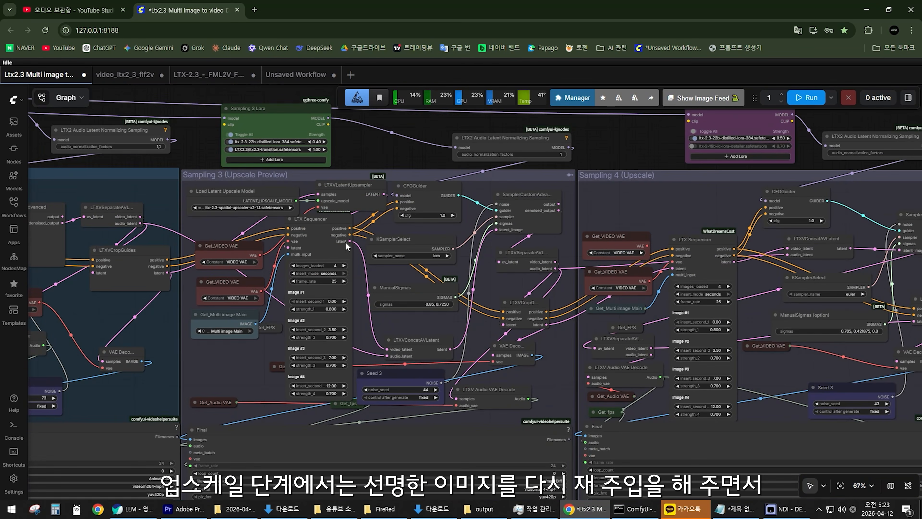
scroll(361, 293, "up", 5)
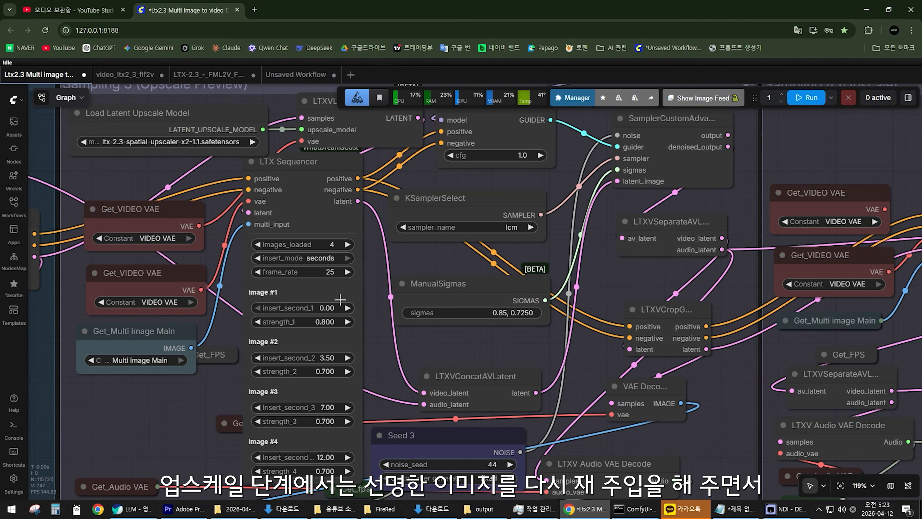
left_click_drag(186, 350, 283, 300)
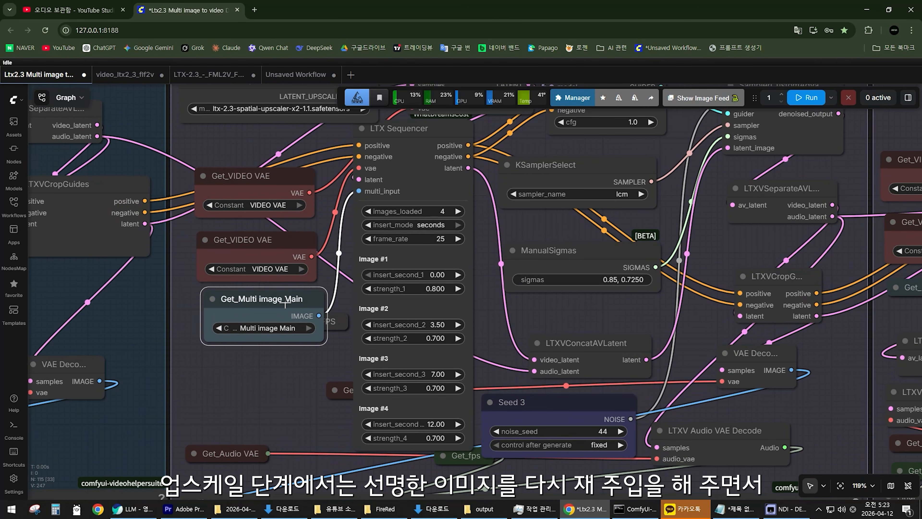
scroll(285, 347, "down", 6)
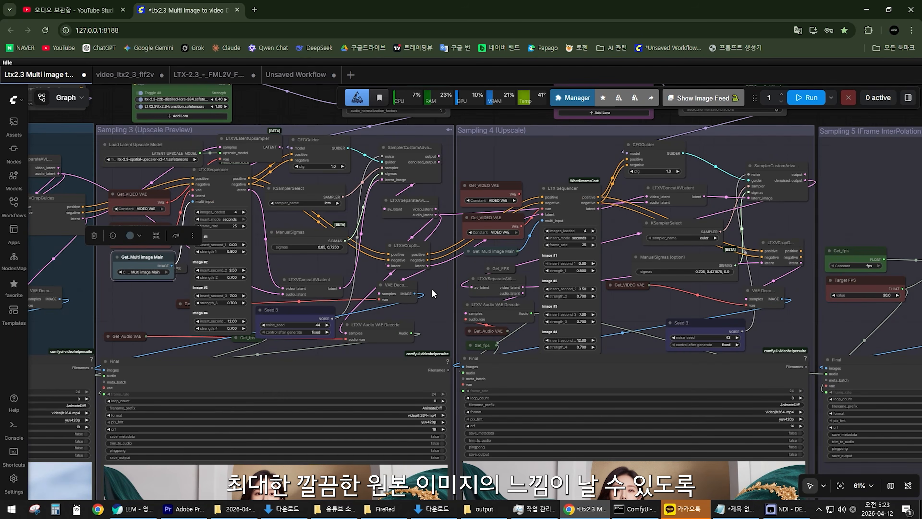
Clear the node selection and compare the video outputs of Sampling 1 (Preview) and Sampling 2 (Main).
scroll(432, 290, "down", 3)
left_click_drag(437, 304, 413, 265)
scroll(407, 264, "up", 3)
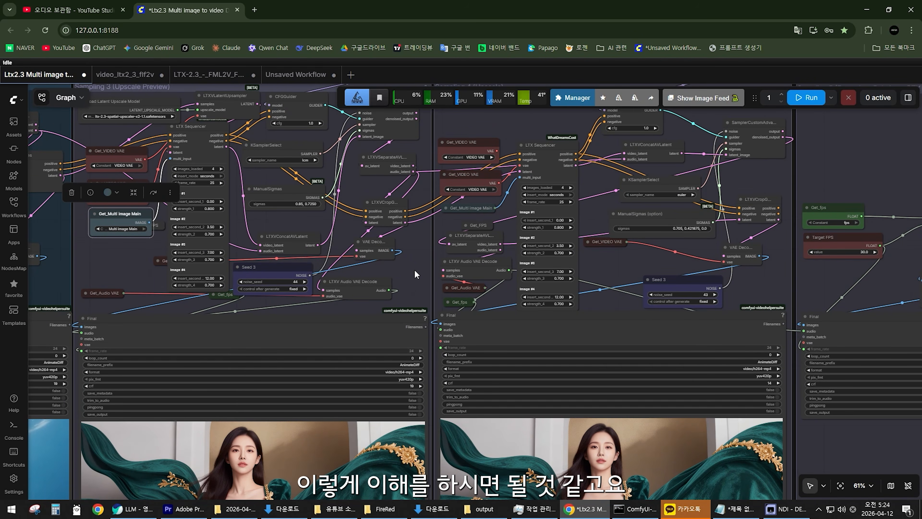
left_click(412, 270)
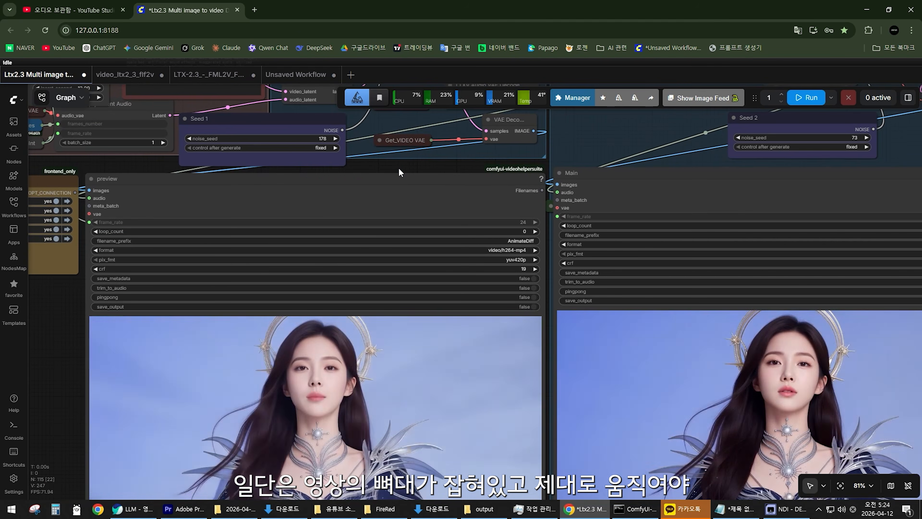
scroll(399, 169, "down", 5)
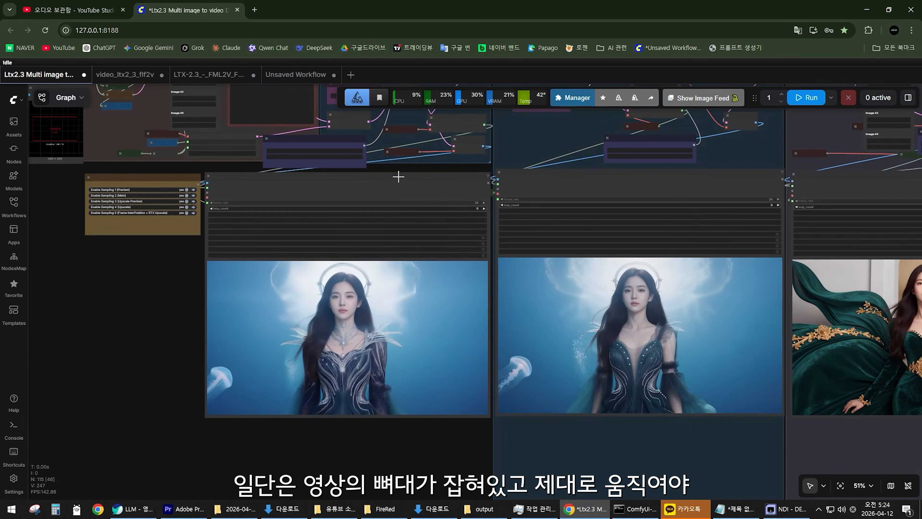
scroll(399, 178, "up", 2)
scroll(524, 228, "down", 4)
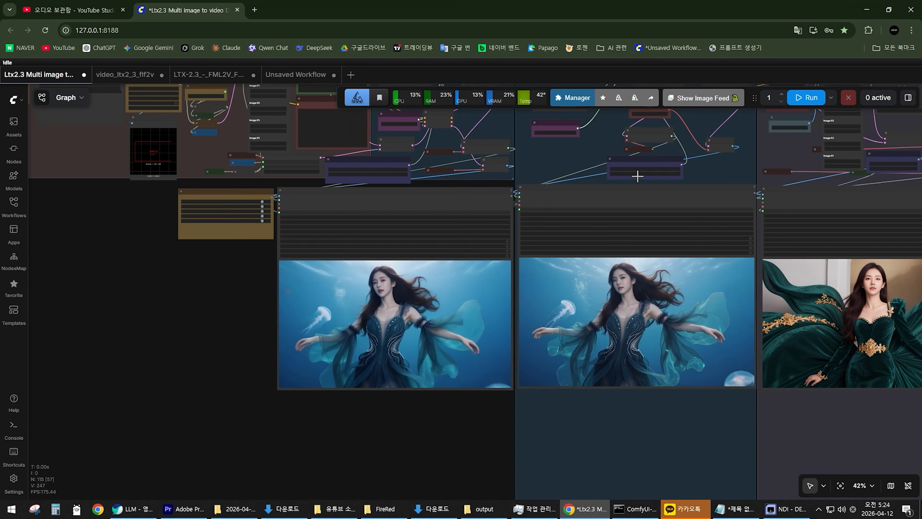
Examine the Sampling 3 and Sampling 4 upscale groups with their video outputs, and return to an overview of the whole workflow.
left_click_drag(638, 180, 11, 268)
scroll(385, 266, "up", 3)
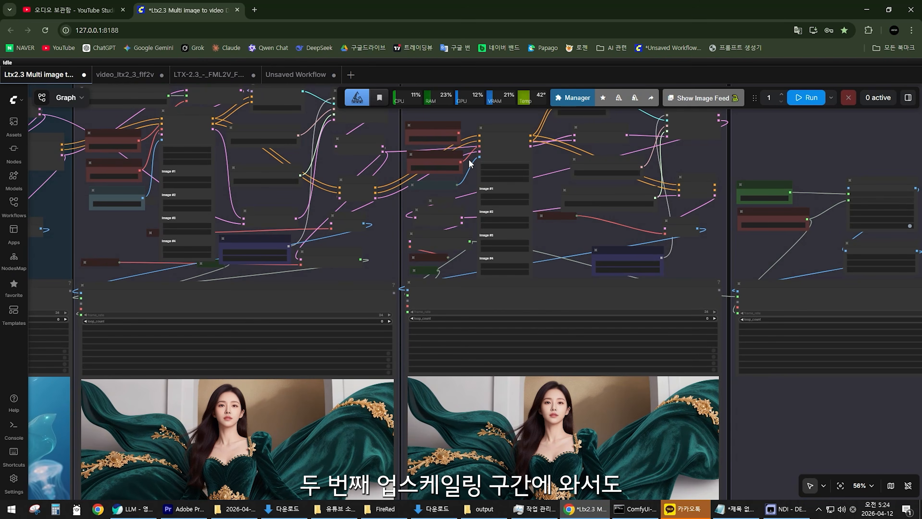
scroll(472, 248, "down", 3)
left_click_drag(434, 229, 430, 278)
scroll(422, 277, "up", 5)
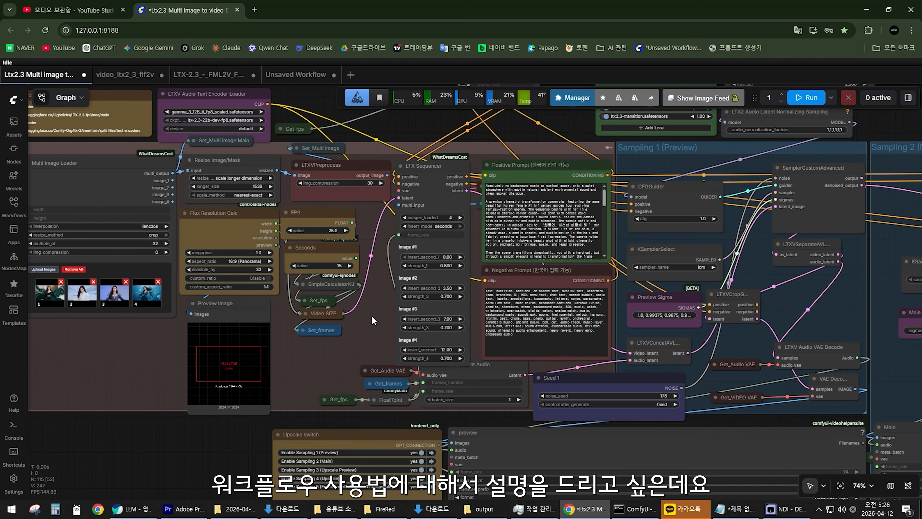
scroll(371, 316, "down", 10)
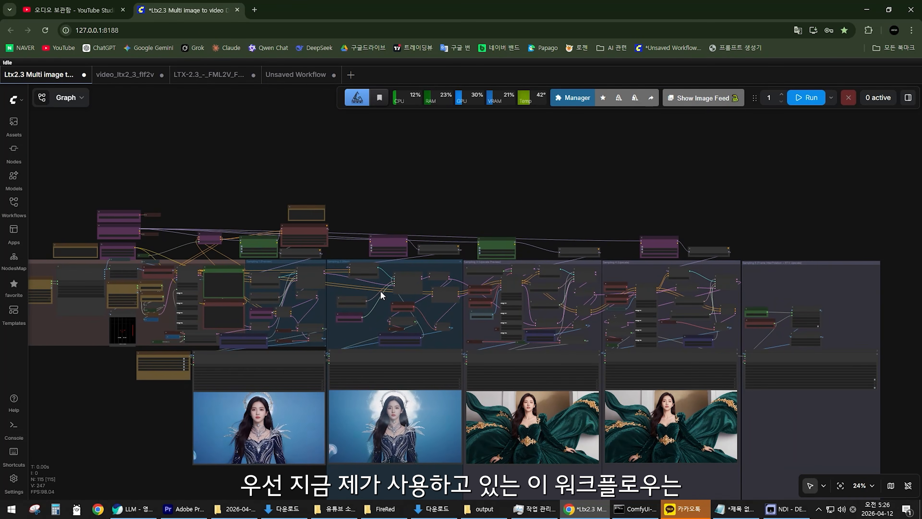
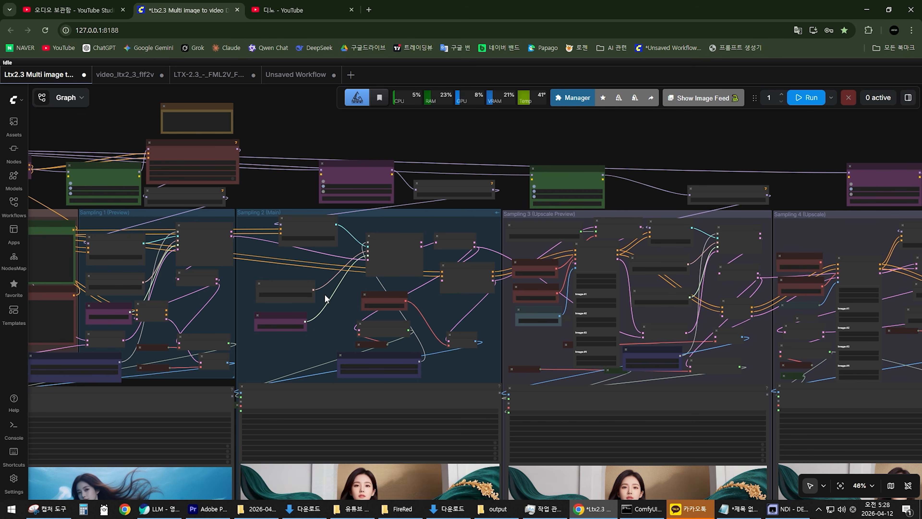
Examine the LTX Sequencer node and its per-image insert settings in Sampling 3 (Upscale Preview).
scroll(376, 331, "up", 4)
scroll(446, 352, "down", 4)
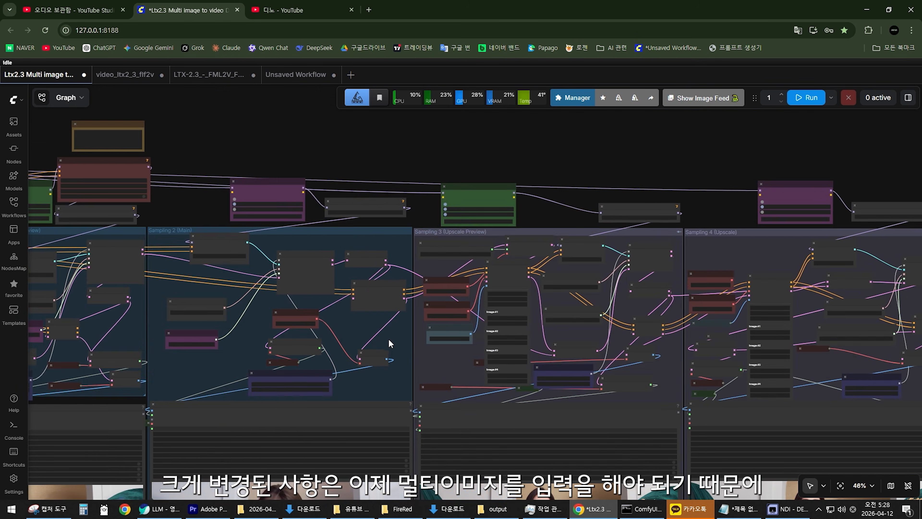
left_click_drag(374, 344, 342, 336)
scroll(415, 341, "up", 5)
left_click(470, 354)
scroll(431, 357, "up", 1)
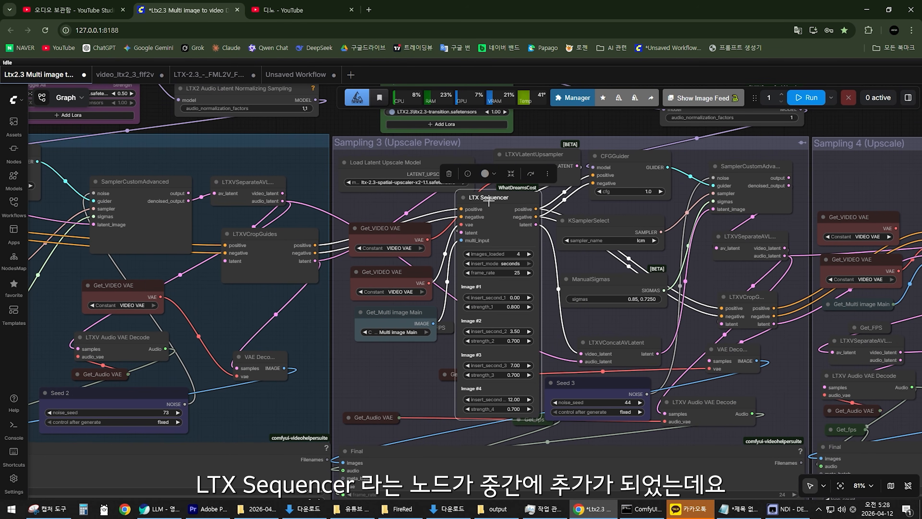
mouse_move(488, 197)
left_mouse_down()
mouse_move(479, 207)
mouse_move(486, 202)
left_mouse_up()
scroll(488, 201, "up", 3)
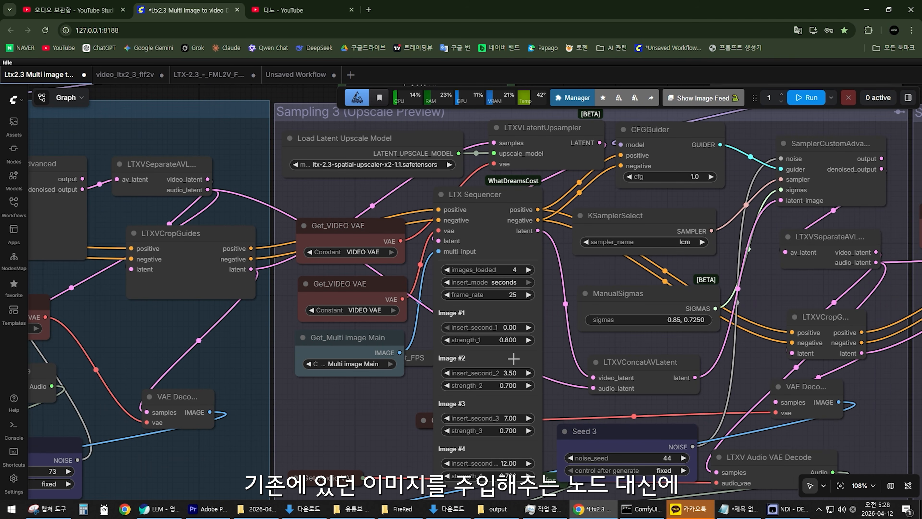
left_click(485, 197)
scroll(545, 313, "down", 1)
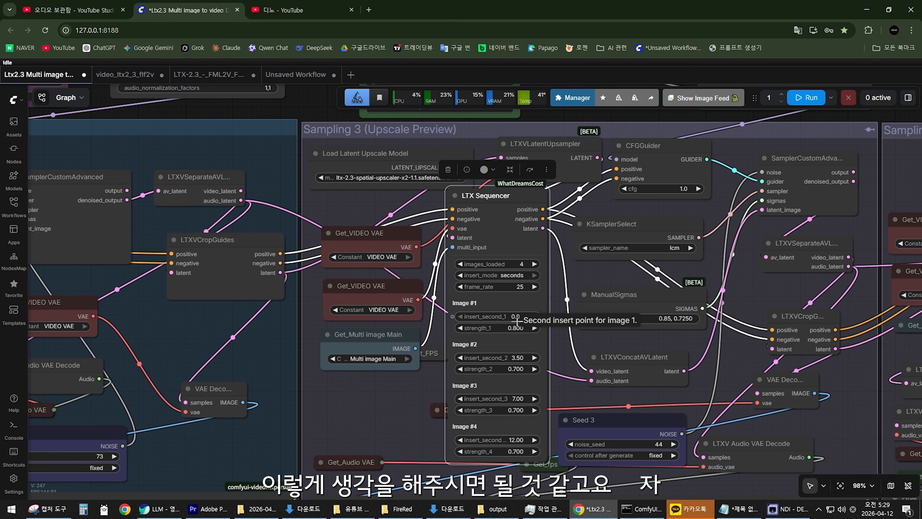
Reposition the LTXVCropGuides node slightly within the Sampling 2 (Main) group.
scroll(517, 321, "down", 5)
scroll(434, 203, "up", 12)
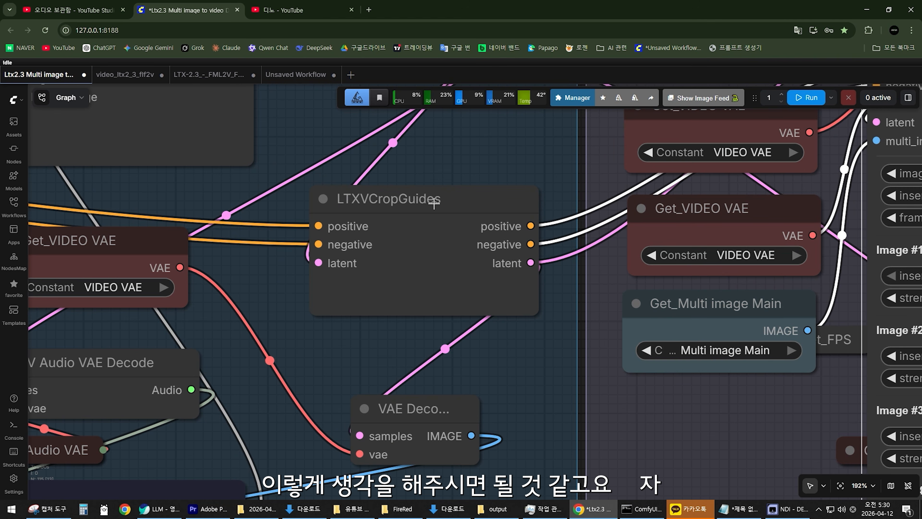
left_click(424, 200)
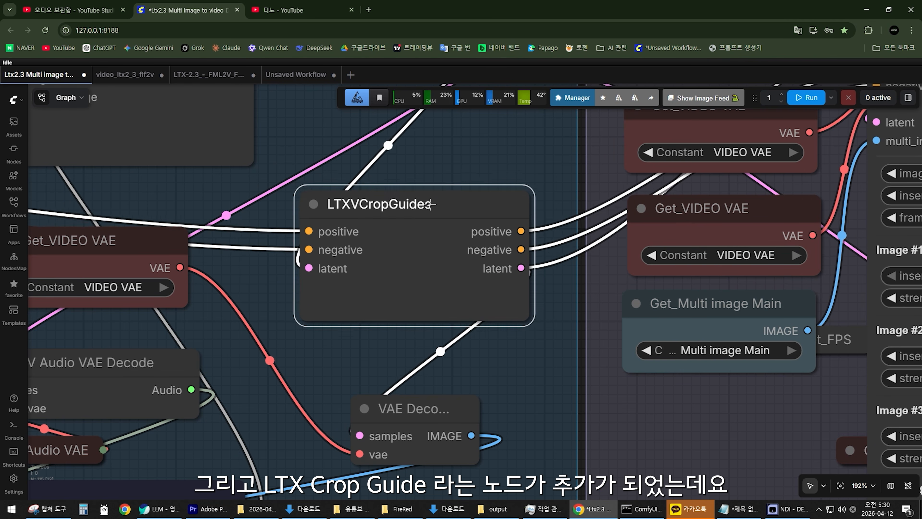
scroll(442, 241, "down", 11)
scroll(468, 311, "up", 8)
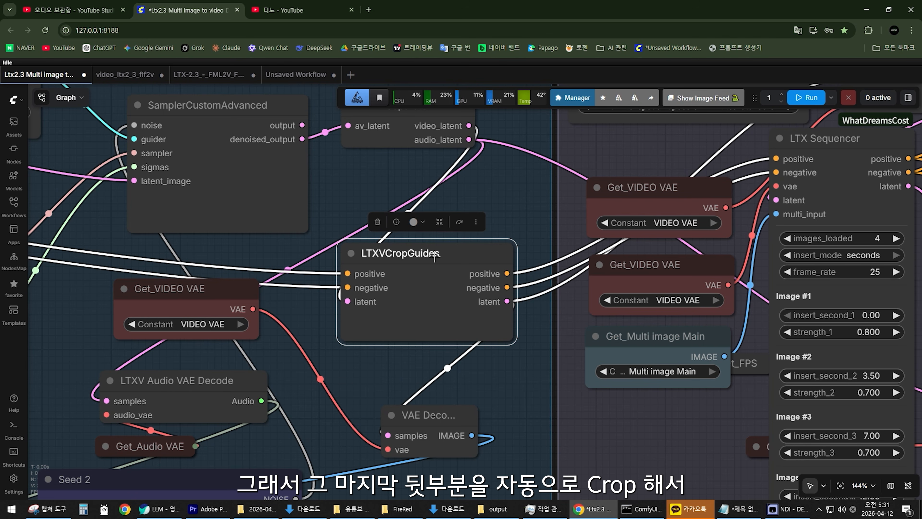
left_click_drag(425, 253, 439, 248)
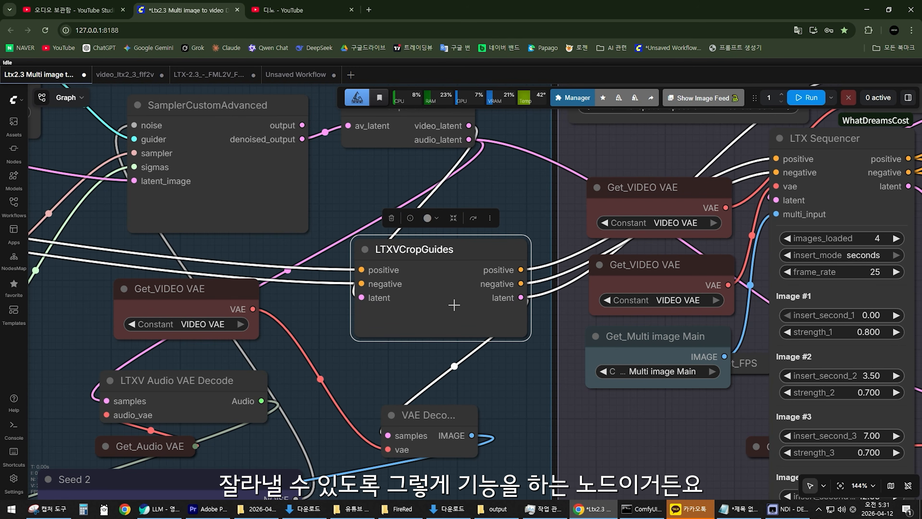
Bypass the LTXVCropGuides node in Sampling 2 (Main), re-enable it, and clear the selection.
scroll(453, 304, "down", 7)
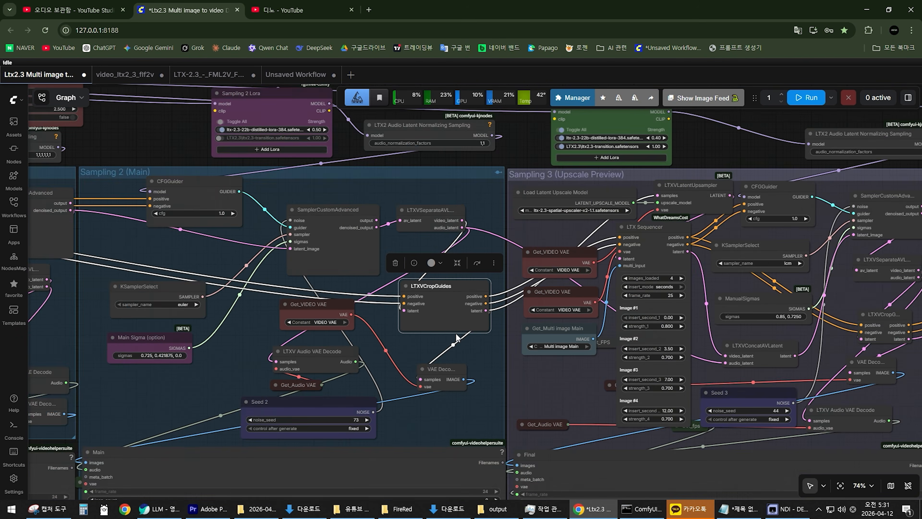
scroll(456, 336, "up", 3)
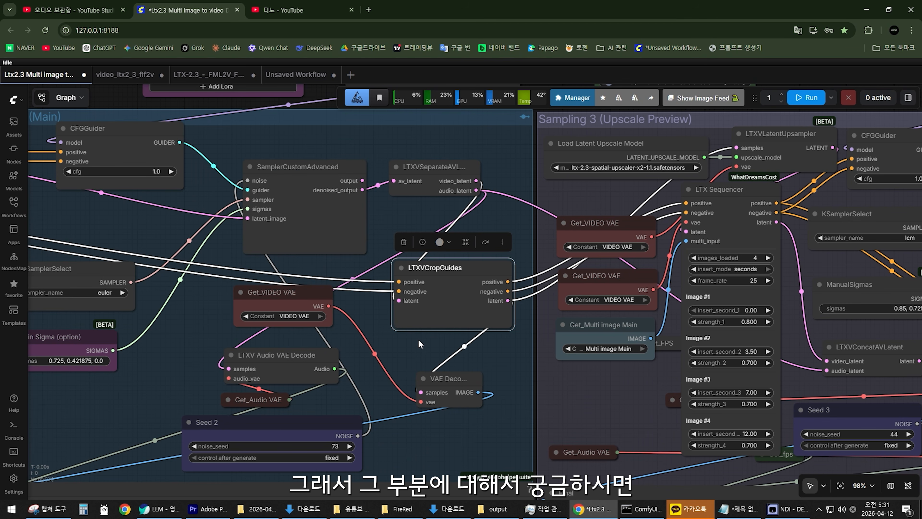
left_click_drag(418, 352, 438, 351)
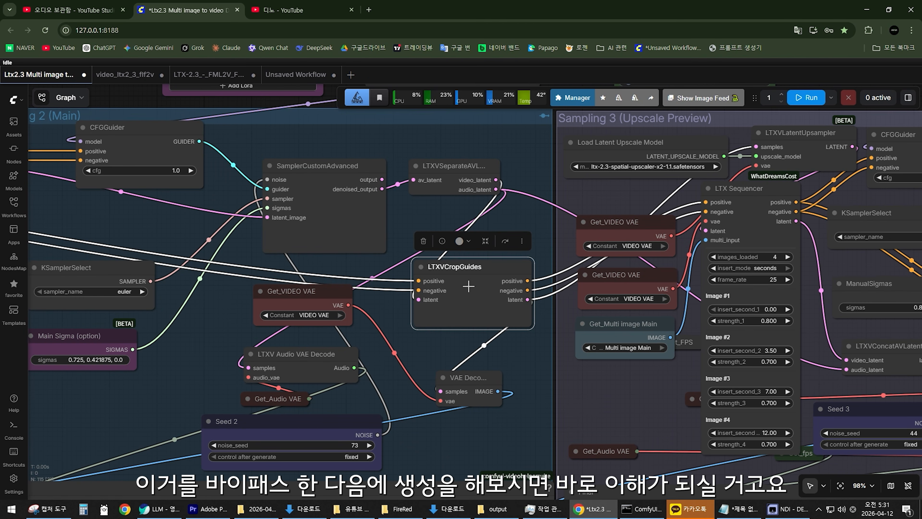
key("ctrl+b")
scroll(440, 352, "down", 8)
scroll(426, 397, "up", 7)
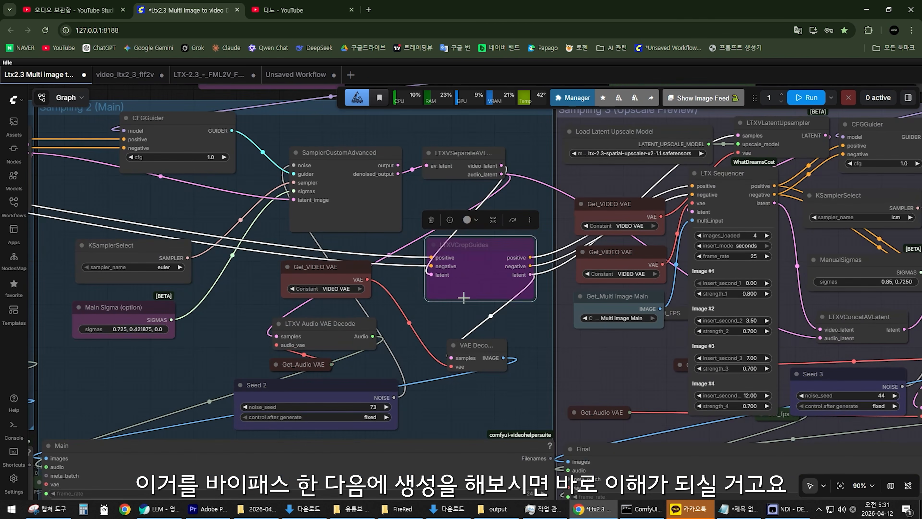
scroll(474, 318, "up", 3)
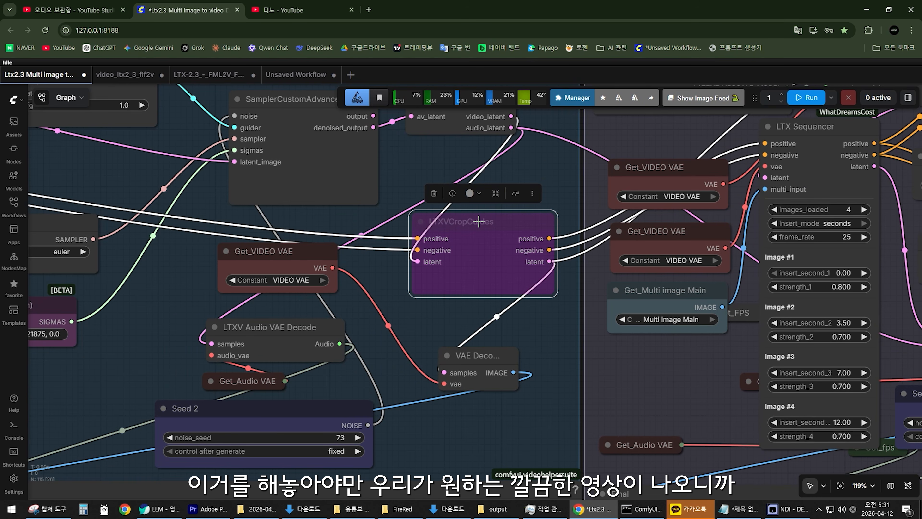
key("ctrl+b")
left_click(441, 316)
scroll(441, 318, "down", 5)
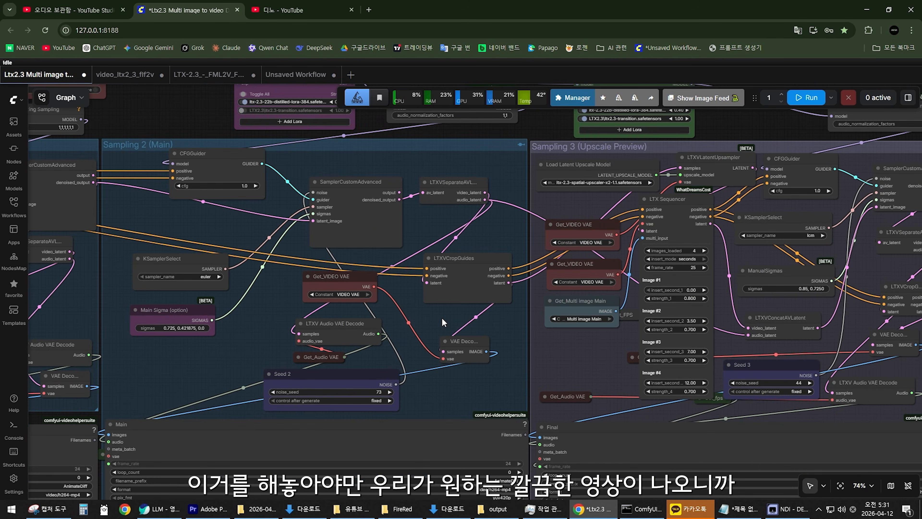
Go through the workflow's sampling groups and select the LTX Sequencer node in Sampling 3 (Upscale Preview).
scroll(442, 321, "down", 5)
scroll(442, 321, "up", 6)
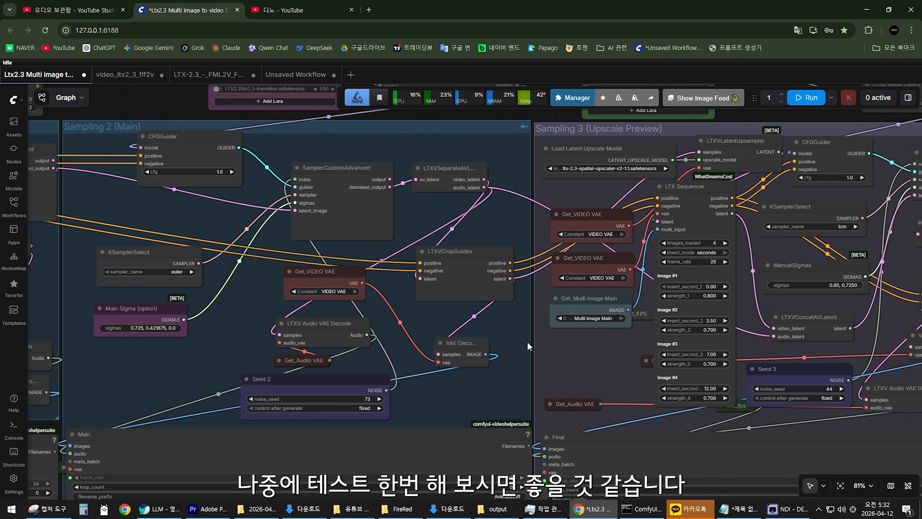
scroll(516, 339, "down", 6)
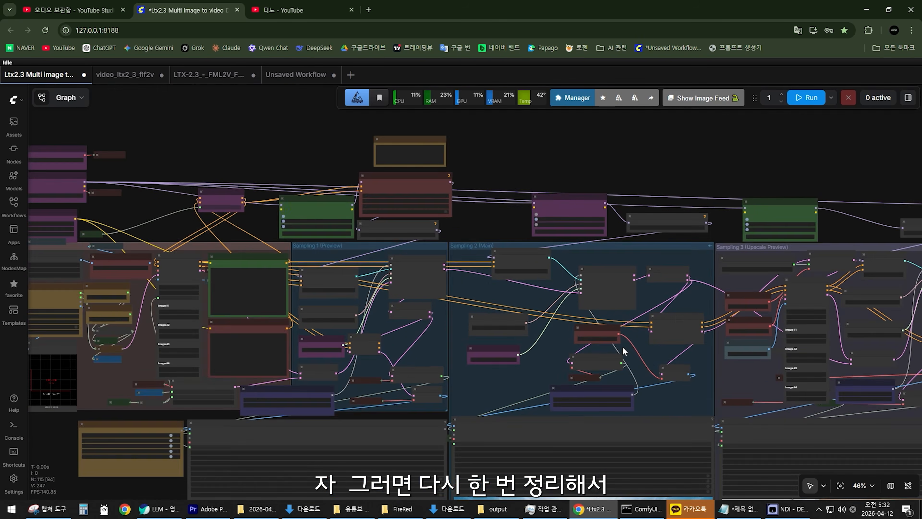
scroll(622, 346, "down", 4)
left_click_drag(622, 346, 392, 342)
scroll(466, 338, "up", 4)
scroll(488, 363, "up", 8)
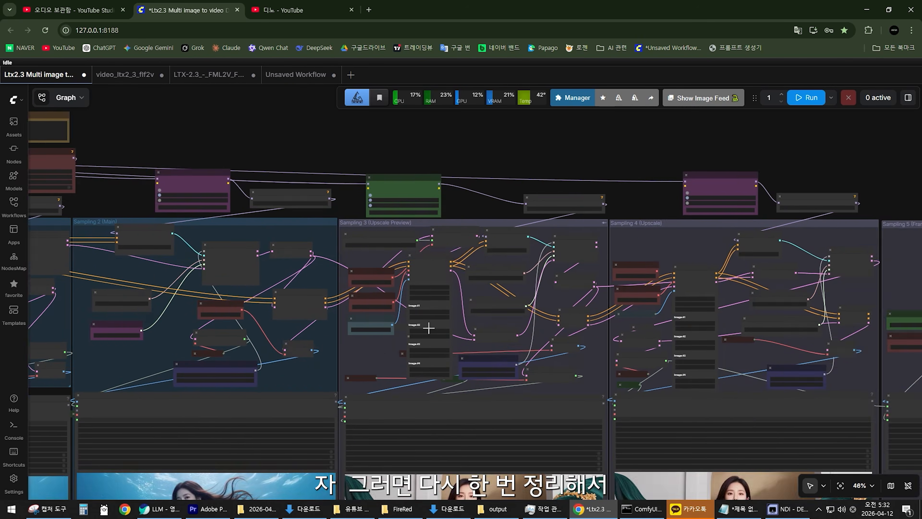
left_click_drag(418, 188, 423, 194)
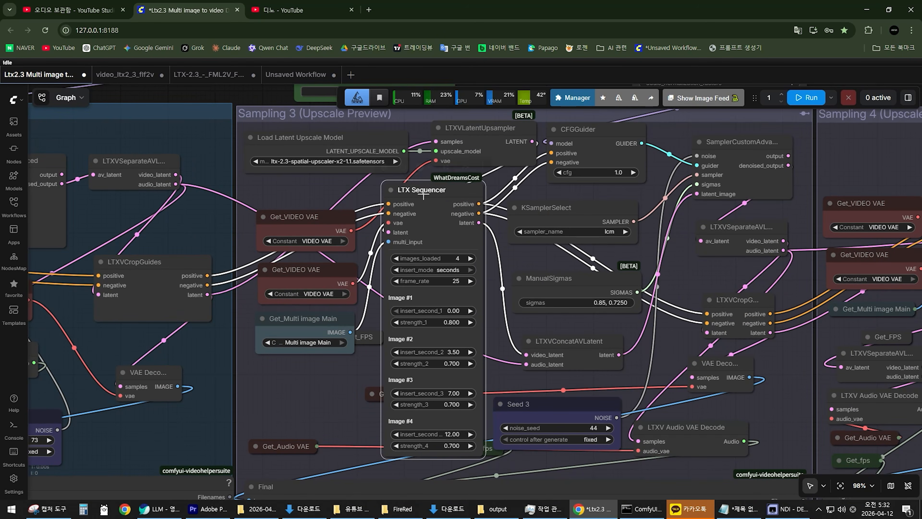
Highlight the LTXVCropGuides node and its links in Sampling 3 (Upscale Preview), and clear the selection.
scroll(561, 268, "down", 4)
scroll(670, 286, "up", 5)
mouse_move(697, 292)
left_mouse_down()
mouse_move(685, 281)
mouse_move(696, 285)
mouse_move(686, 293)
mouse_move(697, 290)
left_mouse_up()
scroll(645, 326, "down", 3)
scroll(645, 327, "up", 1)
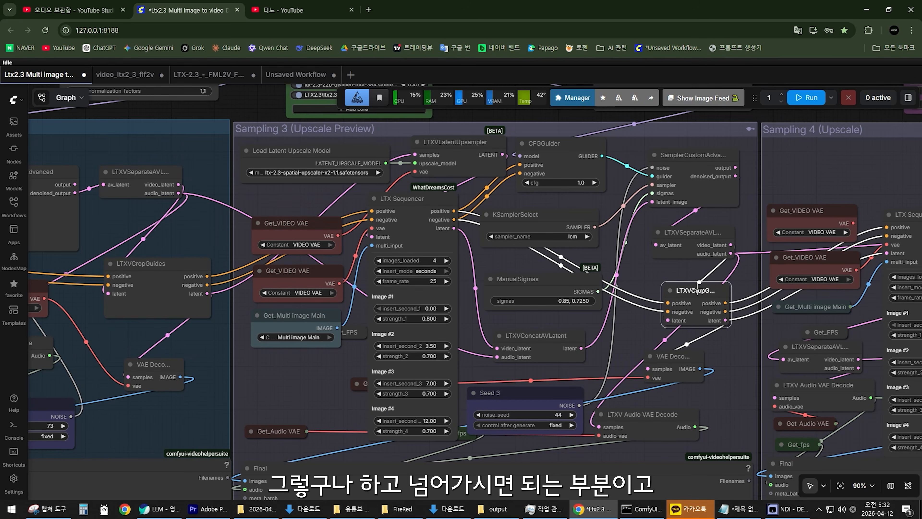
left_click(623, 332)
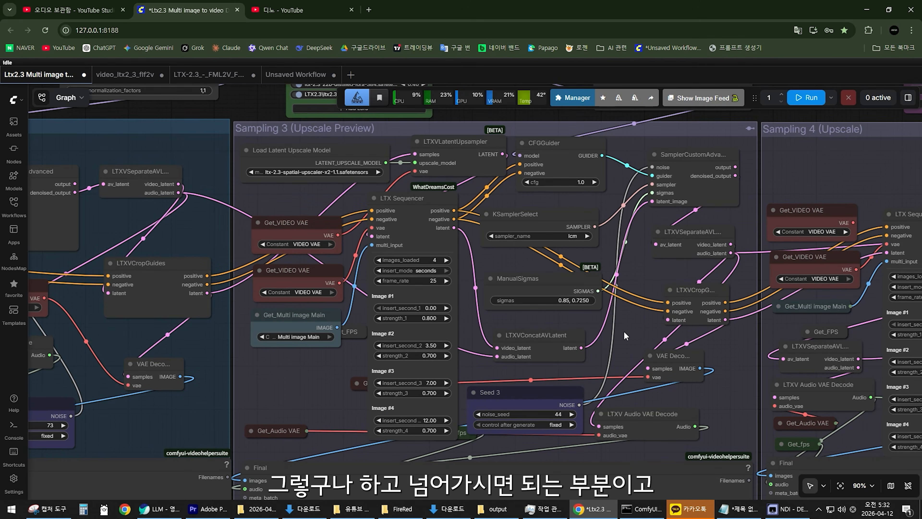
Highlight the LTX Sequencer node and its connections in Sampling 3 (Upscale Preview), and clear the selection.
scroll(623, 331, "down", 7)
scroll(473, 342, "up", 8)
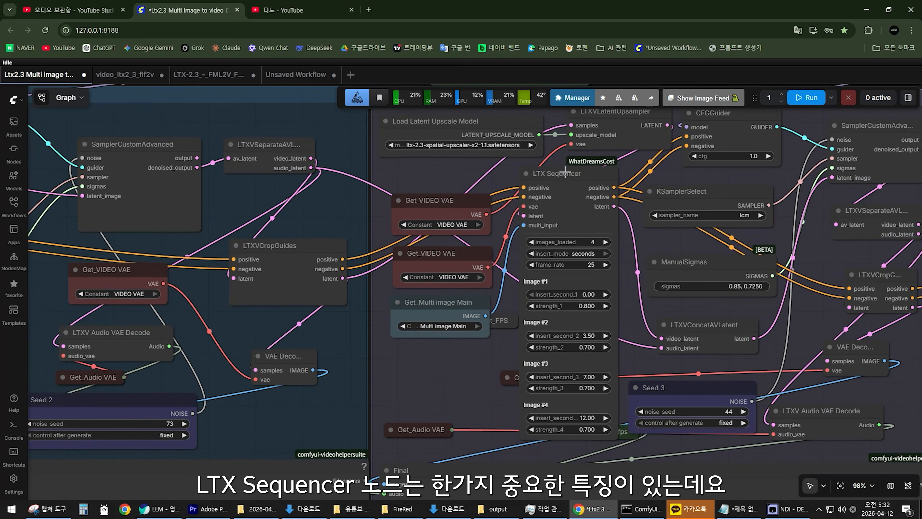
left_click(565, 173)
scroll(460, 374, "down", 3)
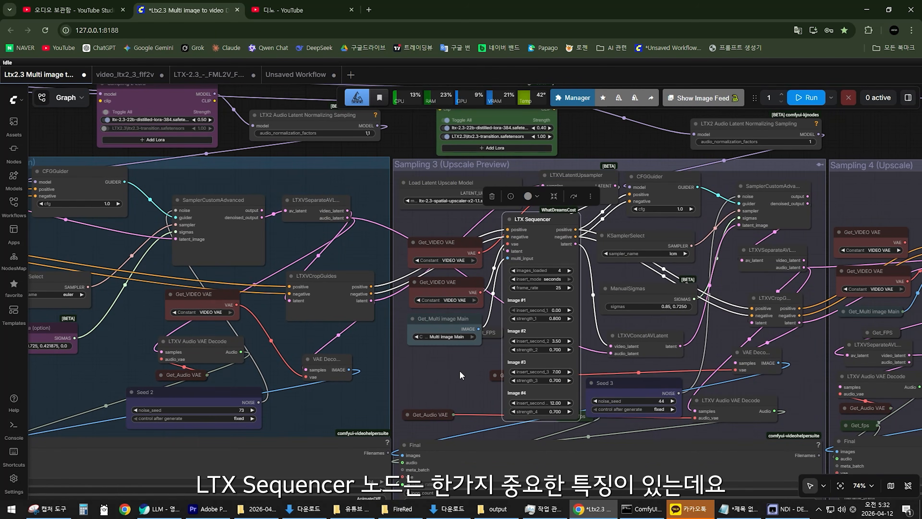
left_click(457, 375)
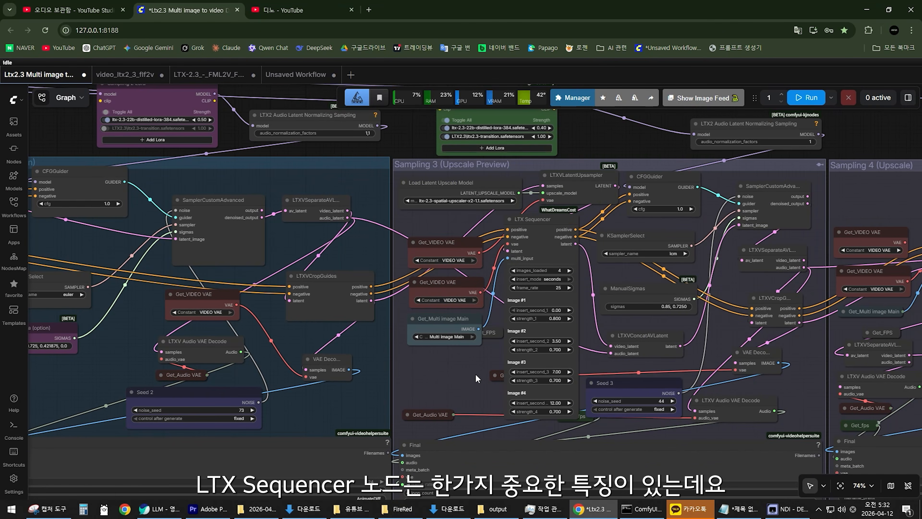
Set insert_second_1 of Image #1 to 0.01 in the LTX Sequencer of Sampling 3 (Upscale Preview).
scroll(477, 378, "up", 8)
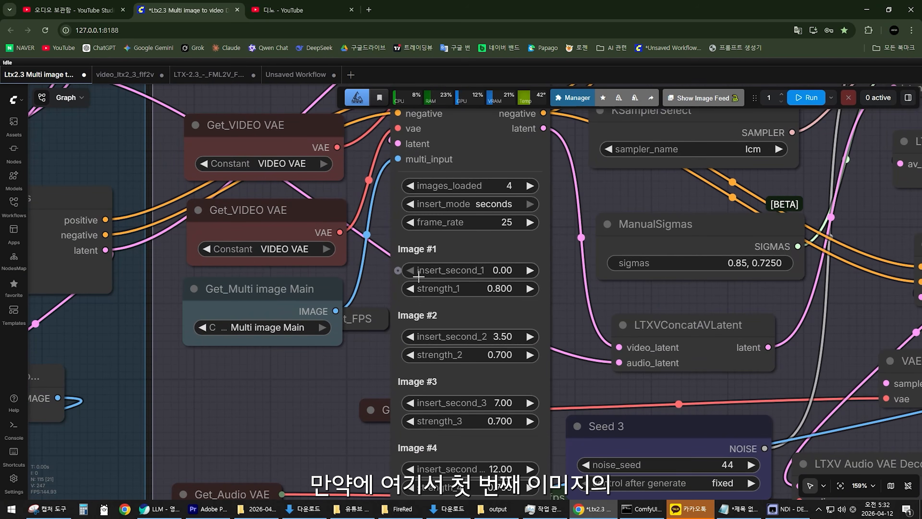
scroll(416, 286, "up", 3)
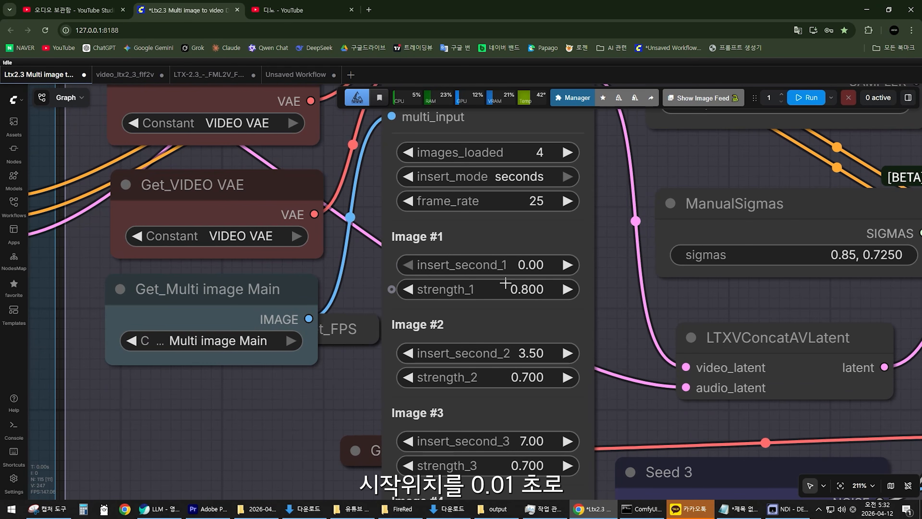
left_click(566, 265)
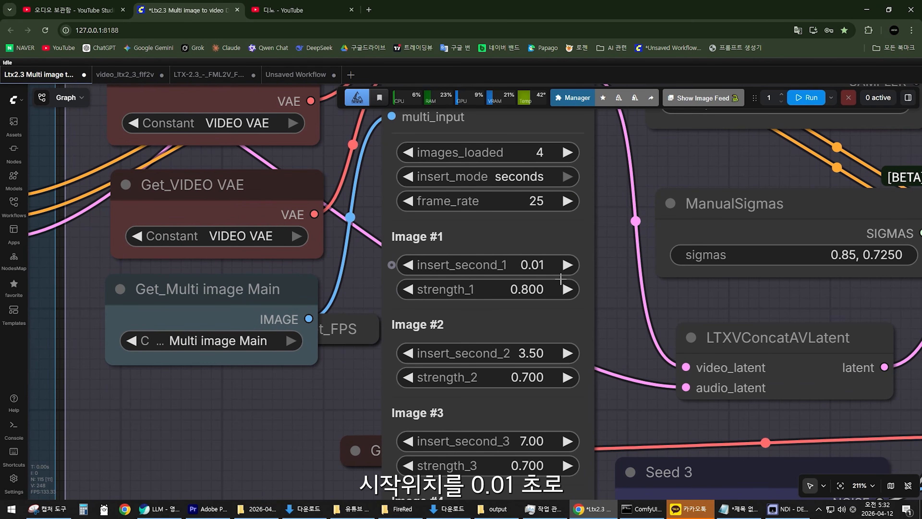
scroll(347, 385, "down", 6)
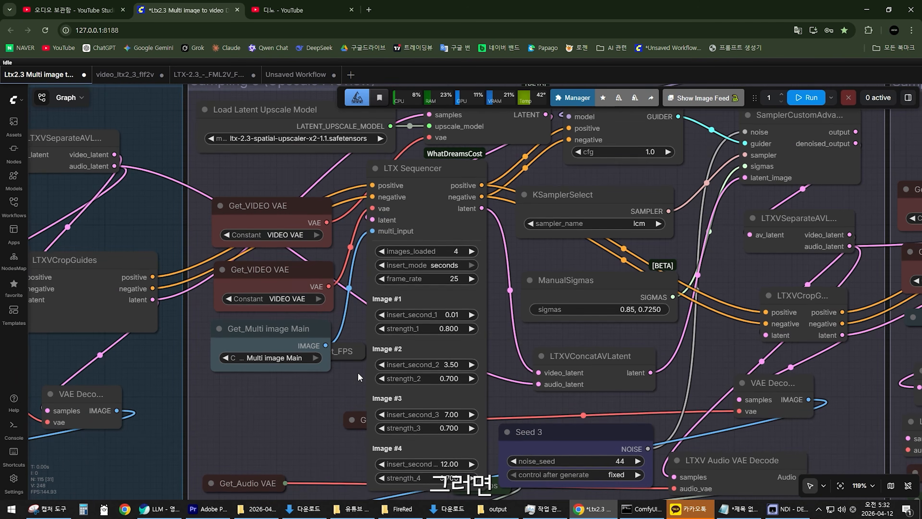
Check insert_second_1 in the LTX Sequencer of Sampling 4 (Upscale), and go back through the workflow to the earlier groups.
scroll(357, 377, "down", 6)
left_click_drag(504, 338, 376, 319)
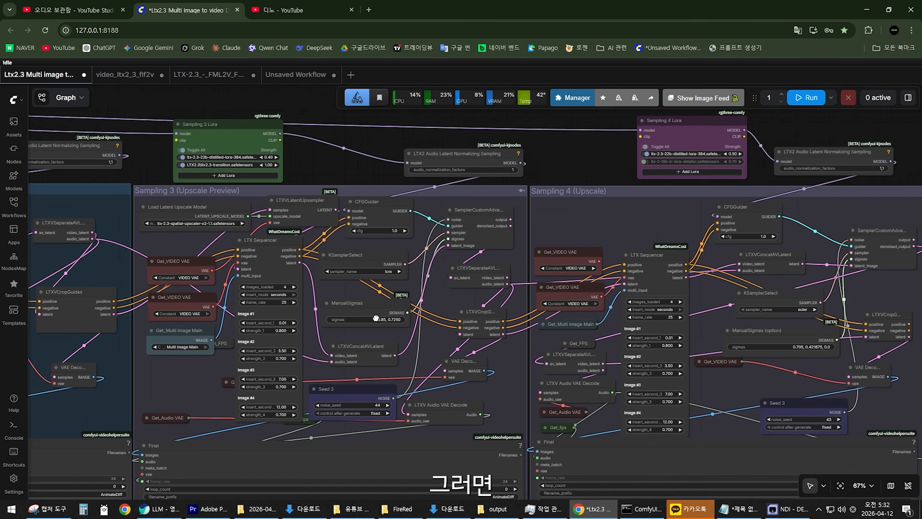
scroll(680, 329, "up", 8)
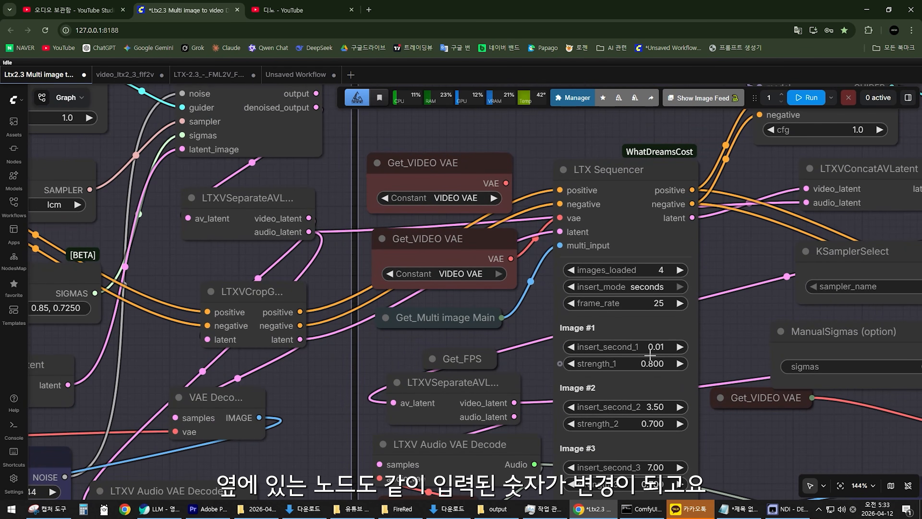
scroll(653, 352, "down", 12)
scroll(424, 338, "up", 8)
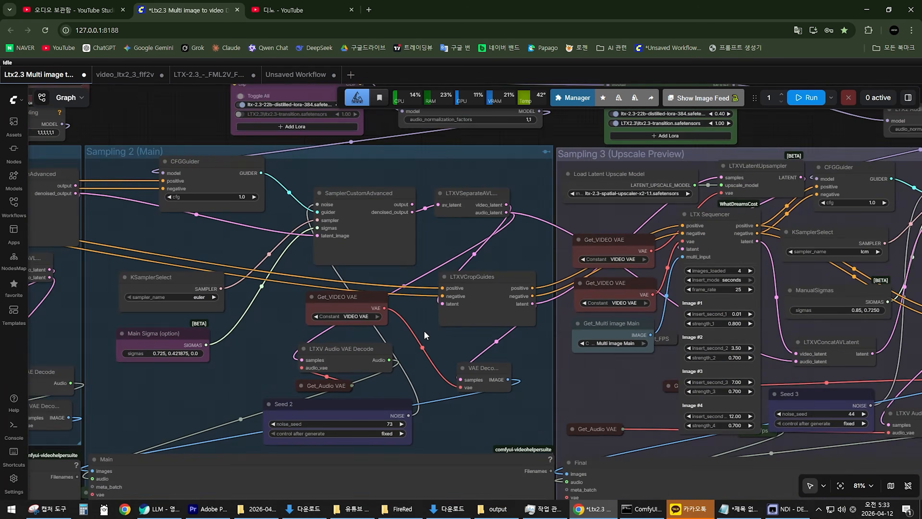
scroll(425, 331, "up", 3)
left_click_drag(323, 312, 434, 313)
left_click_drag(232, 296, 508, 286)
left_click_drag(117, 263, 384, 274)
left_click_drag(243, 266, 361, 261)
scroll(357, 276, "down", 10)
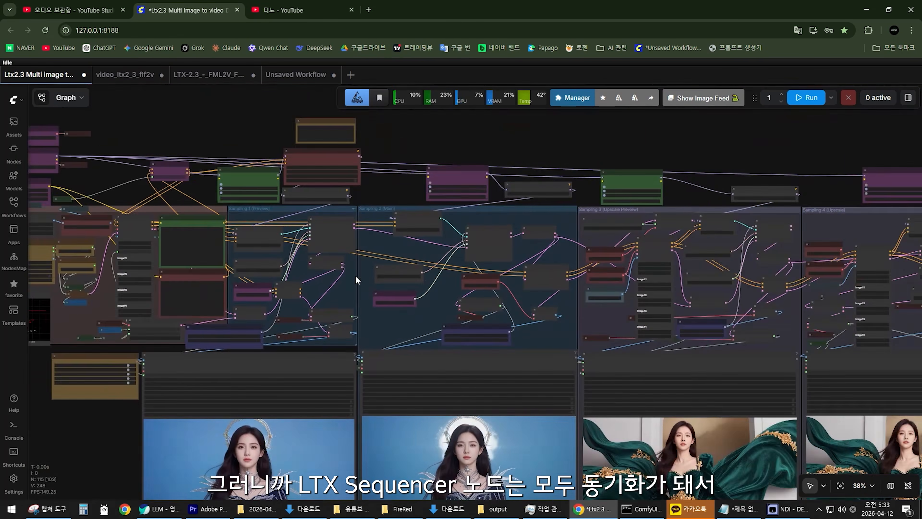
Set insert_second_1 to 0.00 in Sampling 3's LTX Sequencer, and go to the first LTX Sequencer beside the prompt nodes.
scroll(485, 262, "up", 8)
left_click_drag(648, 244, 295, 239)
scroll(481, 211, "up", 4)
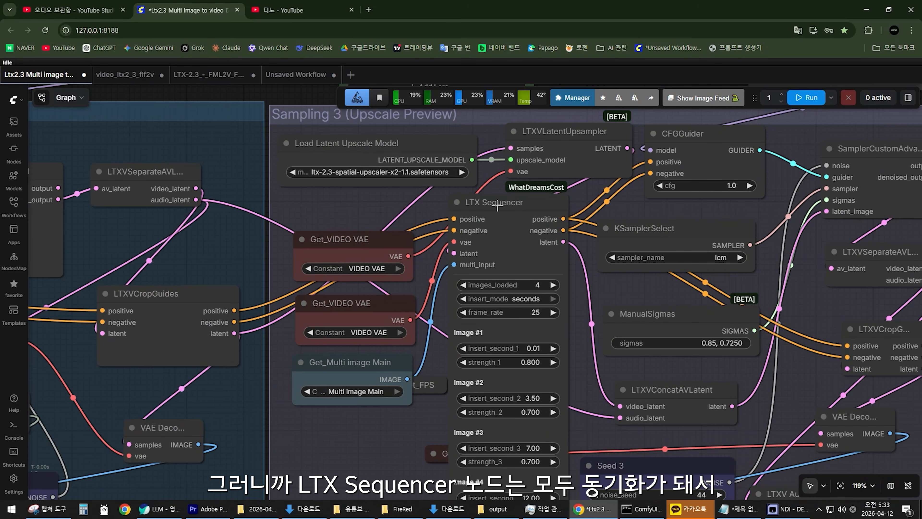
left_click(511, 203)
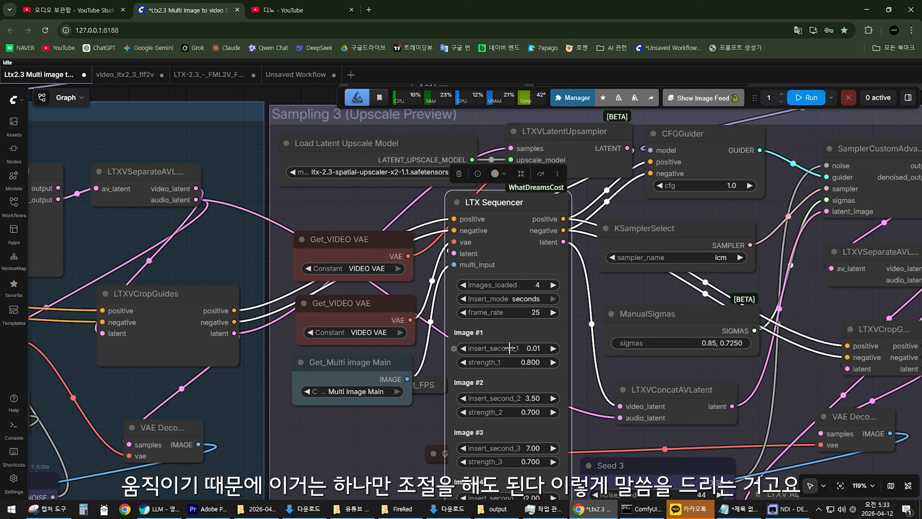
left_click(463, 348)
scroll(534, 346, "down", 2)
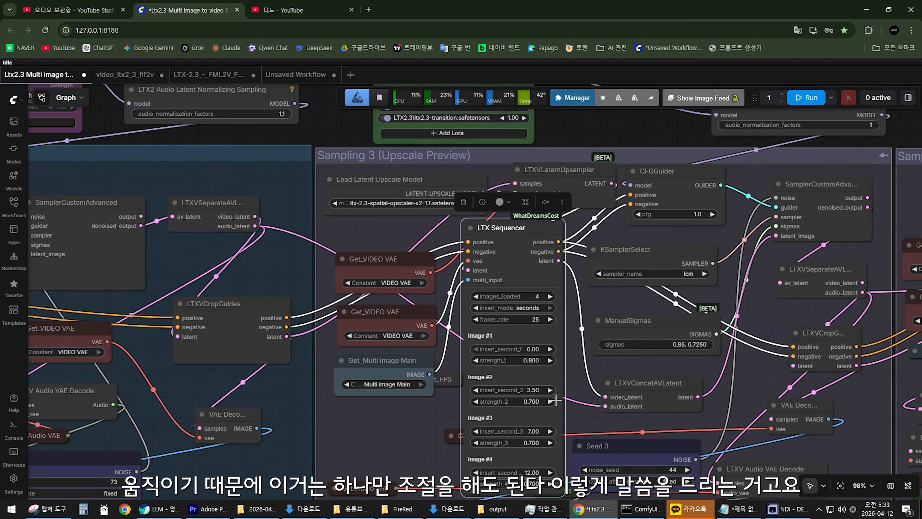
scroll(576, 367, "down", 7)
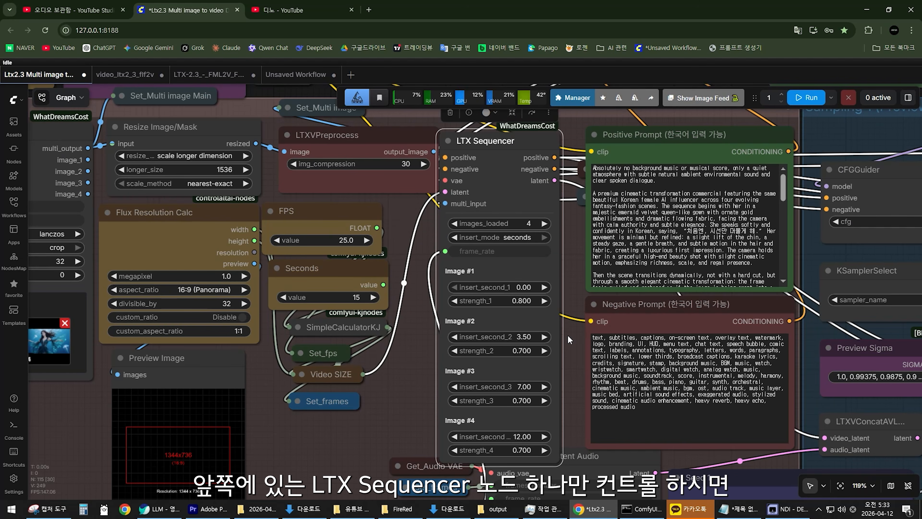
Shift the first LTX Sequencer slightly closer to the prompt nodes, and highlight the LTX Sequencer in Sampling 4 (Upscale), clearing the selection.
left_click_drag(490, 144, 507, 138)
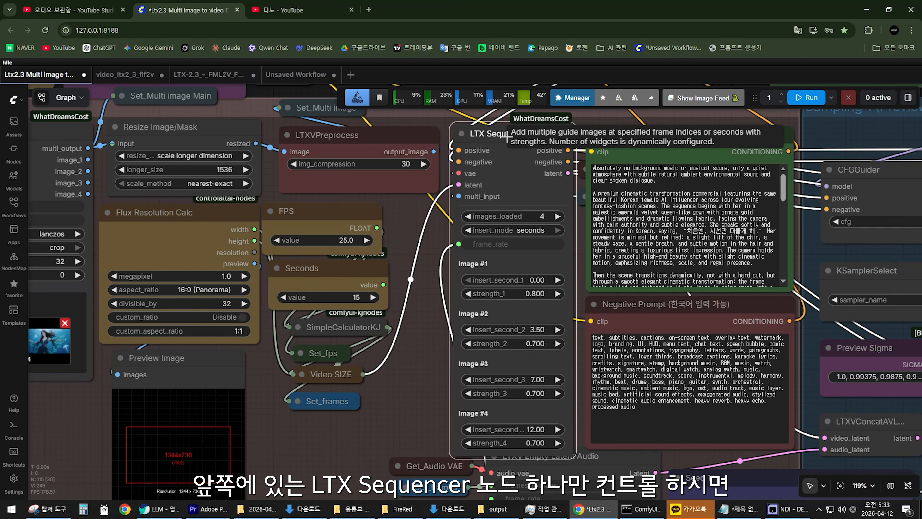
scroll(418, 353, "down", 12)
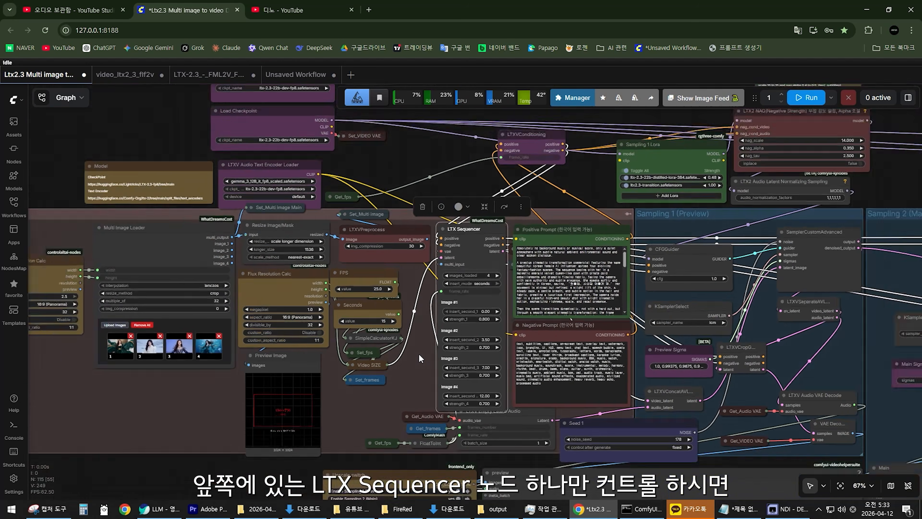
scroll(490, 281, "up", 8)
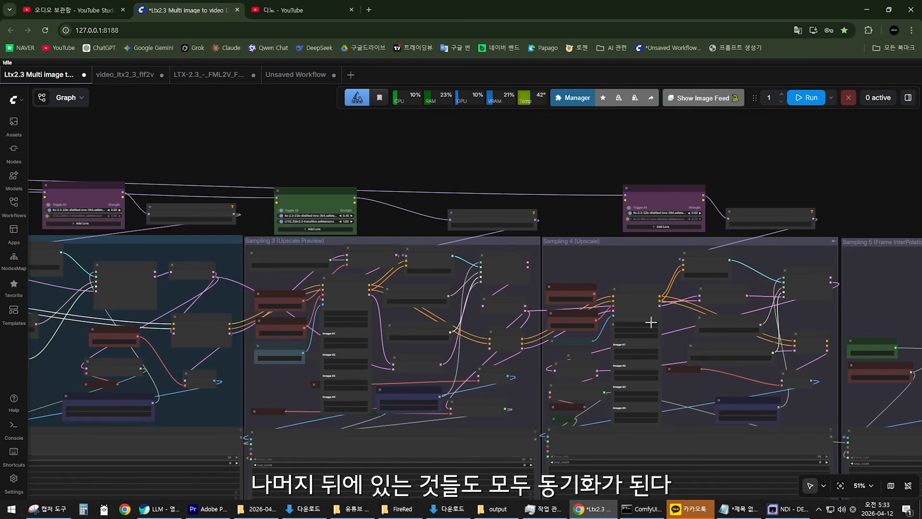
left_click_drag(639, 273, 642, 249)
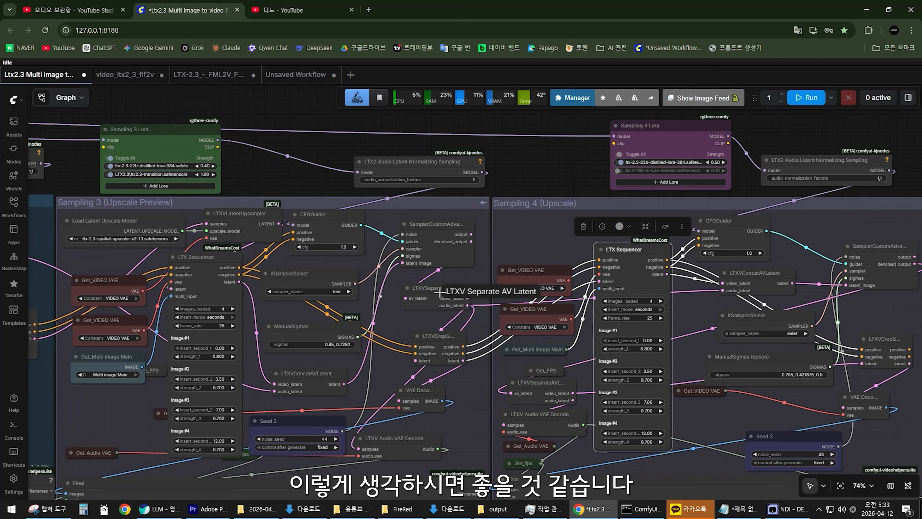
scroll(443, 316, "down", 3)
scroll(426, 326, "up", 4)
left_click(549, 229)
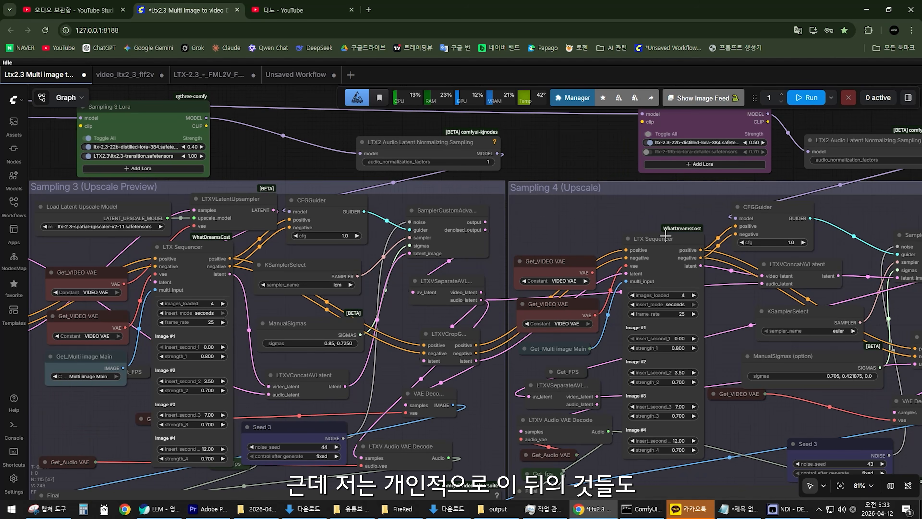
Nudge the LTX Sequencer nodes in Sampling 4 (Upscale) and Sampling 3 (Upscale Preview) slightly, and clear the selection.
left_click_drag(665, 236, 670, 225)
left_click_drag(203, 253, 216, 249)
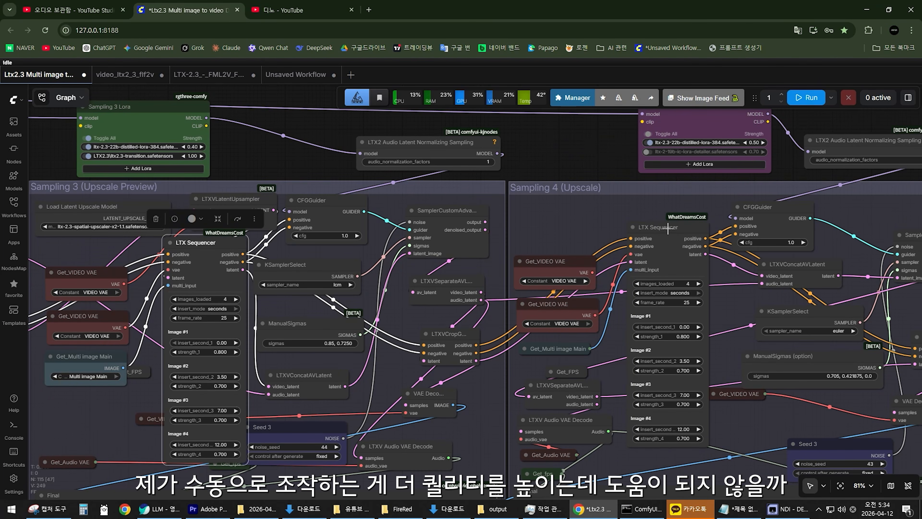
left_click_drag(665, 226, 663, 228)
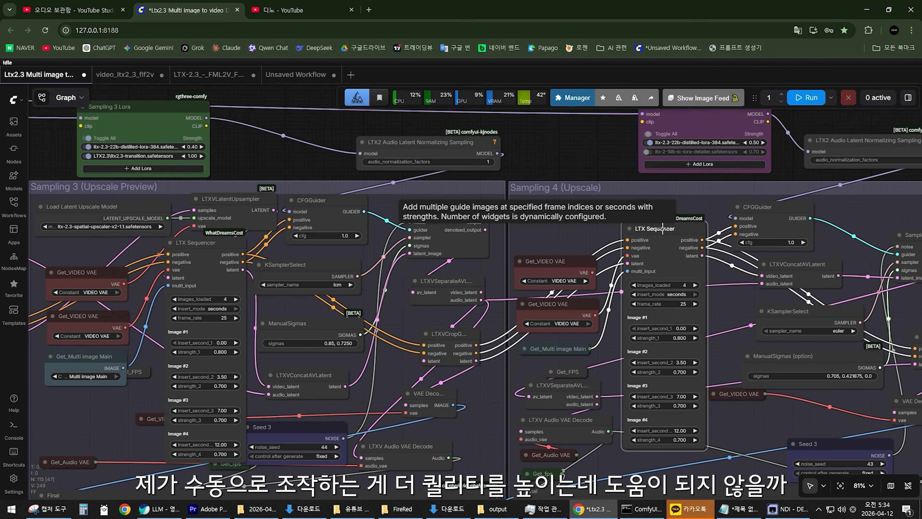
left_click(570, 231)
Examine the insert seconds and strengths of the LTX Sequencer nodes across Sampling 3 (Upscale Preview) and Sampling 4 (Upscale).
scroll(570, 231, "down", 7)
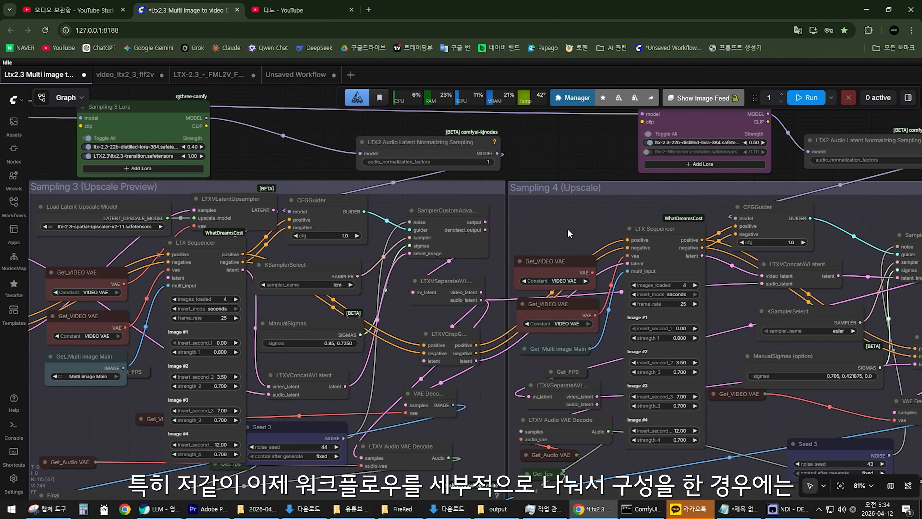
scroll(524, 276, "up", 6)
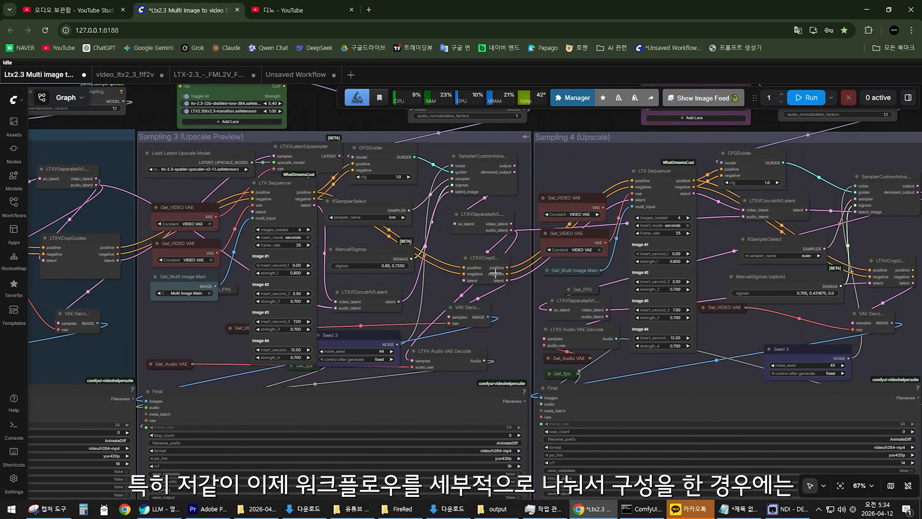
scroll(588, 276, "up", 2)
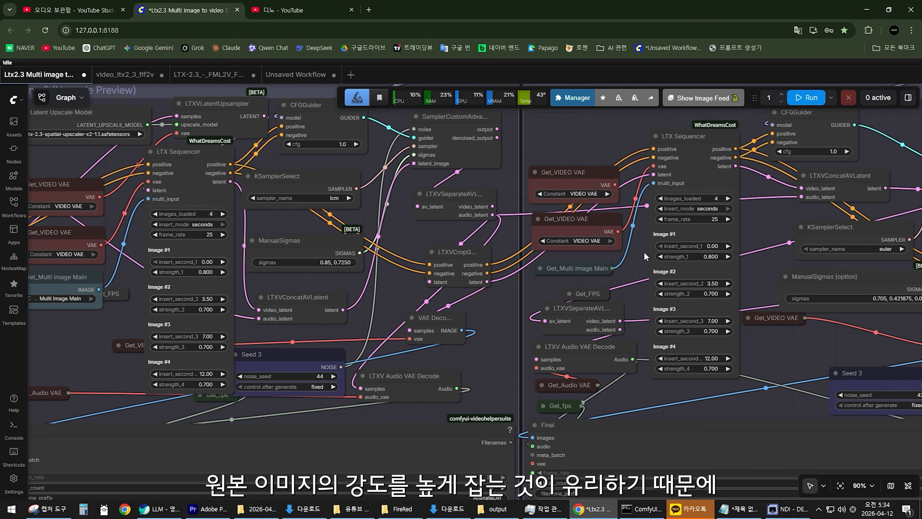
scroll(631, 261, "down", 7)
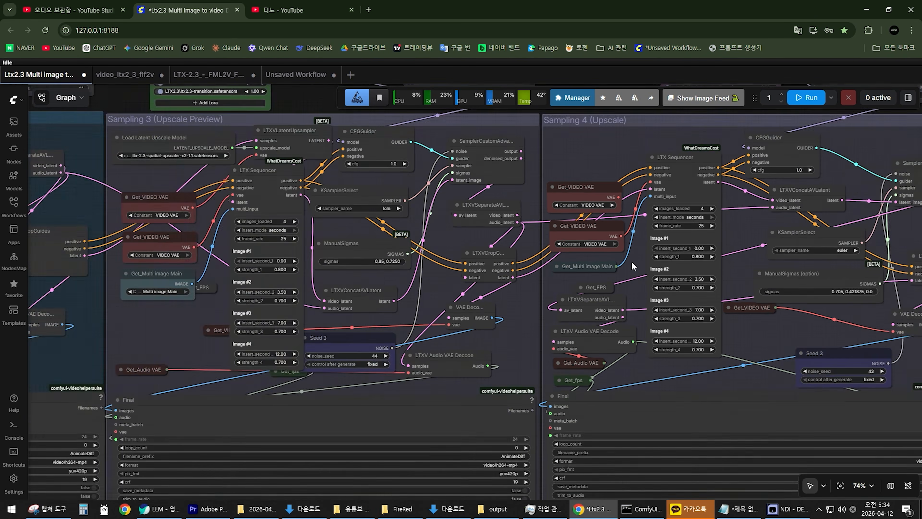
scroll(631, 261, "up", 8)
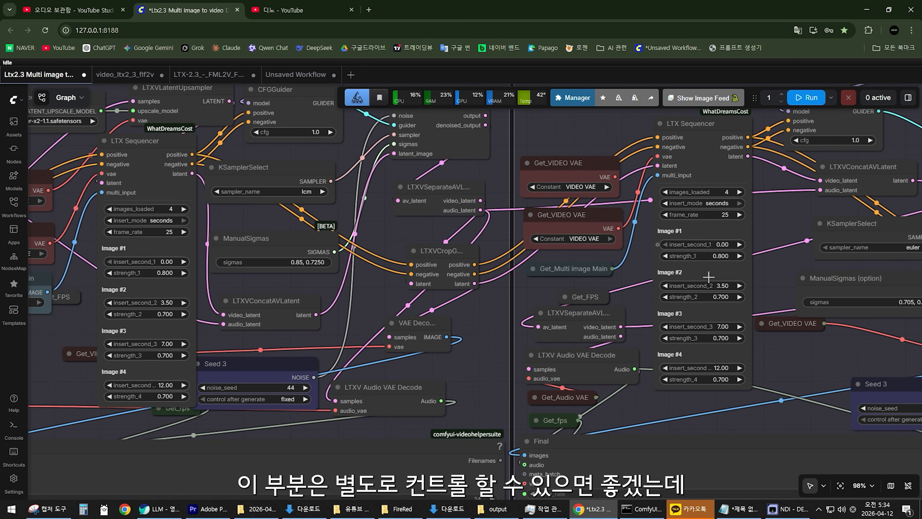
left_click_drag(641, 262, 633, 306)
scroll(541, 313, "down", 2)
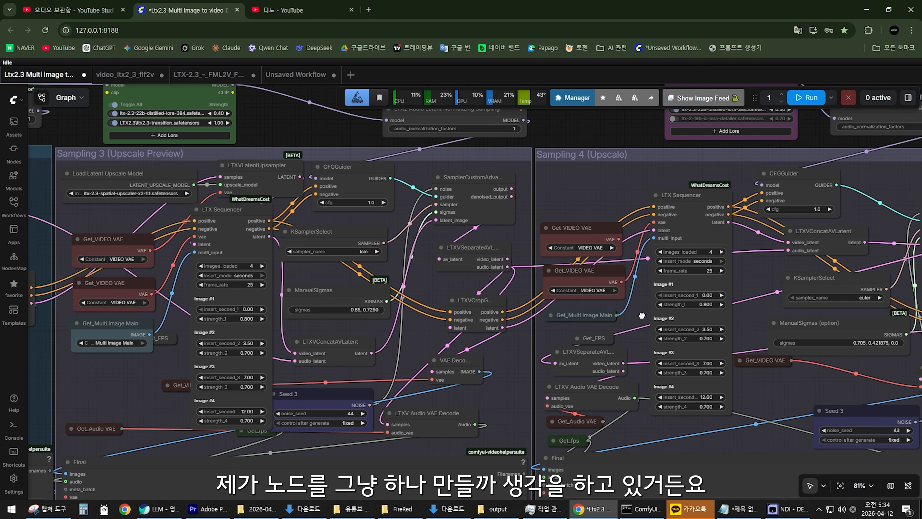
scroll(631, 329, "down", 5)
scroll(629, 331, "up", 6)
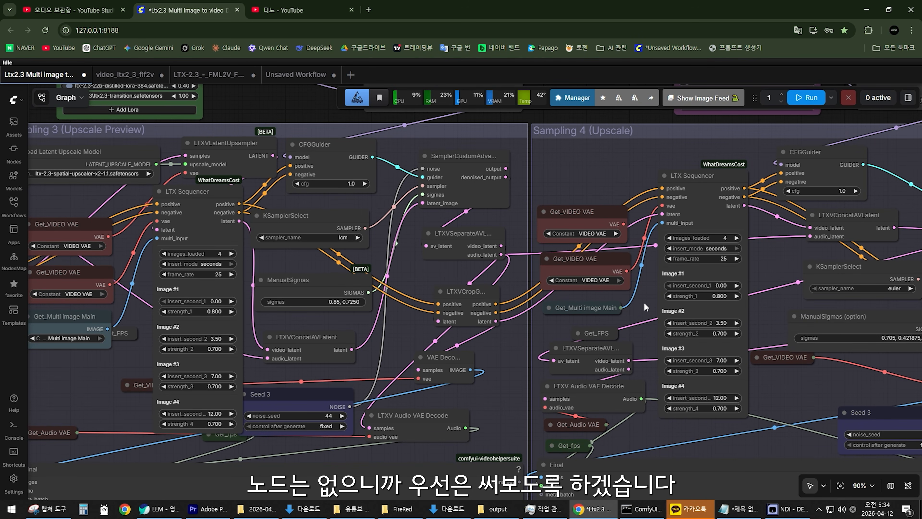
Reorder the images in the Multi Image Loader by moving the underwater image from fourth to first place.
scroll(645, 305, "down", 5)
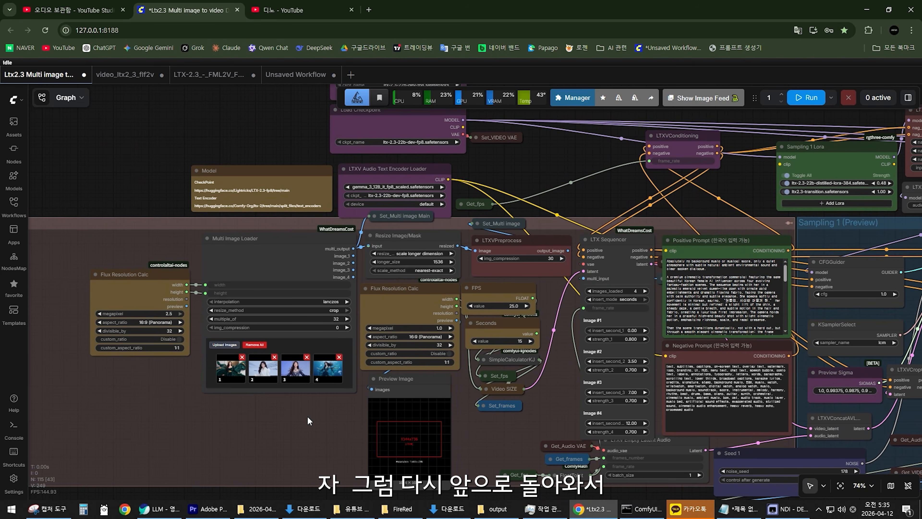
scroll(298, 419, "up", 5)
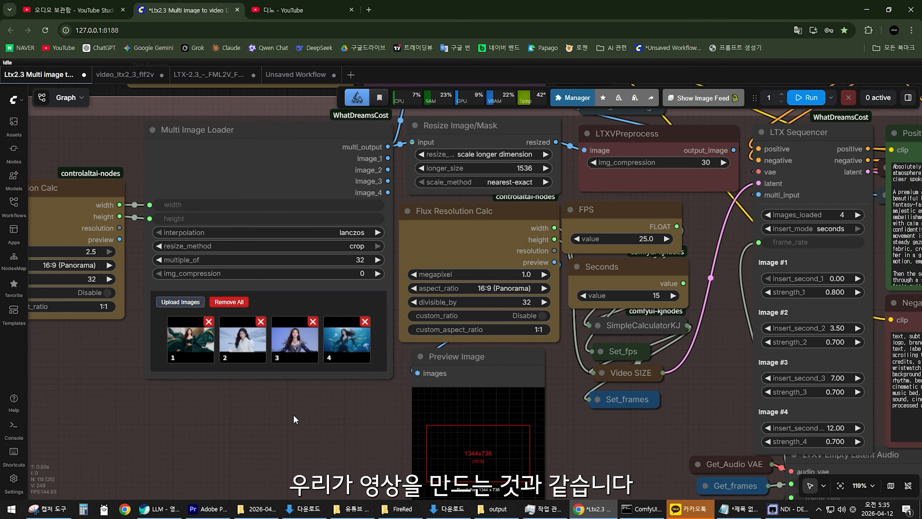
scroll(295, 414, "up", 3)
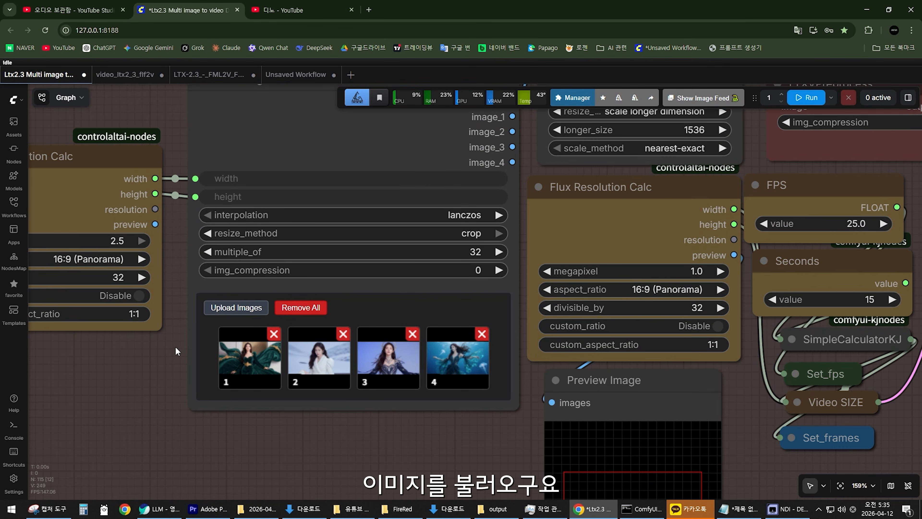
scroll(449, 343, "up", 2)
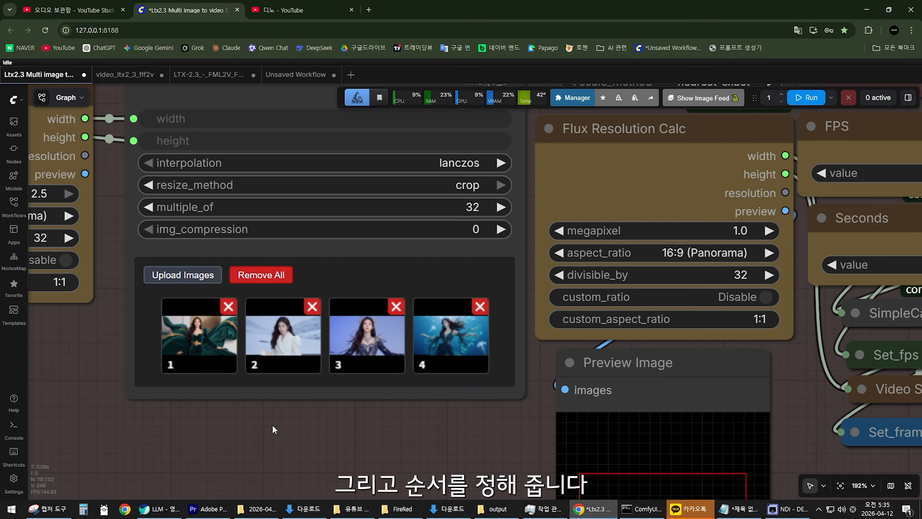
mouse_move(443, 343)
left_mouse_down()
mouse_move(224, 297)
mouse_move(334, 289)
mouse_move(330, 304)
mouse_move(479, 292)
mouse_move(500, 338)
mouse_move(246, 298)
mouse_move(448, 342)
left_mouse_up()
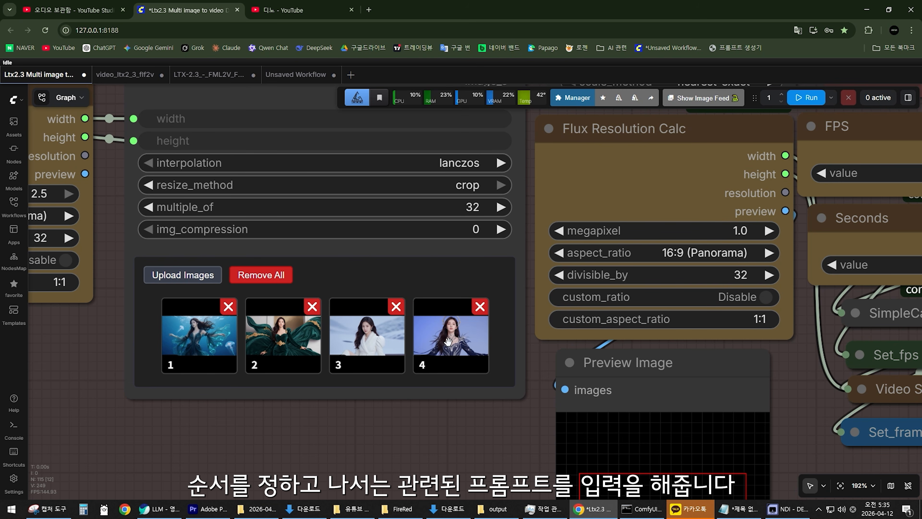
Read through the Positive Prompt text down to its last paragraph.
scroll(468, 433, "down", 13)
left_click_drag(744, 407, 594, 384)
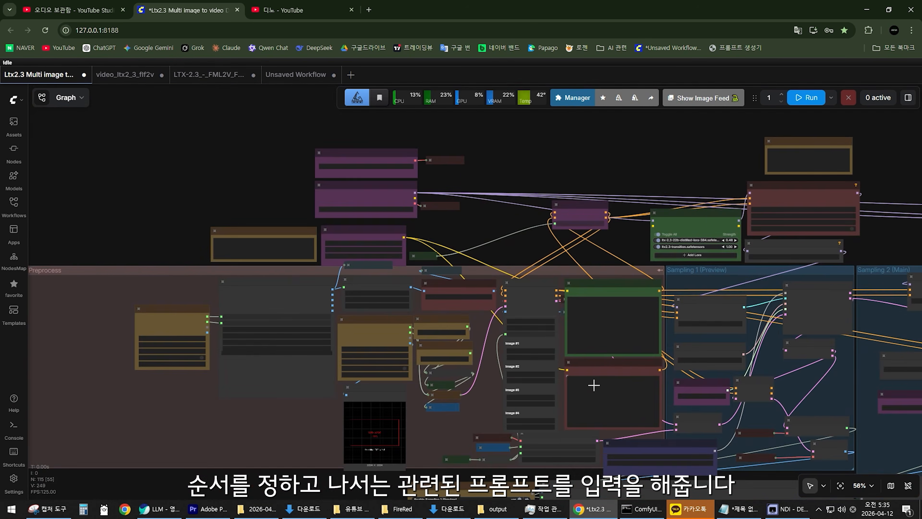
scroll(590, 383, "up", 9)
mouse_move(761, 212)
left_mouse_down()
mouse_move(754, 290)
mouse_move(763, 203)
left_mouse_up()
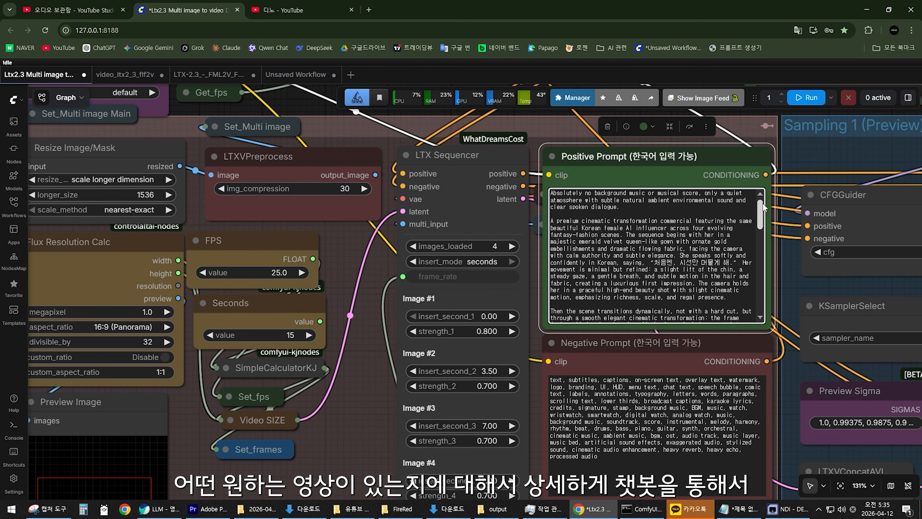
left_click_drag(764, 204, 757, 301)
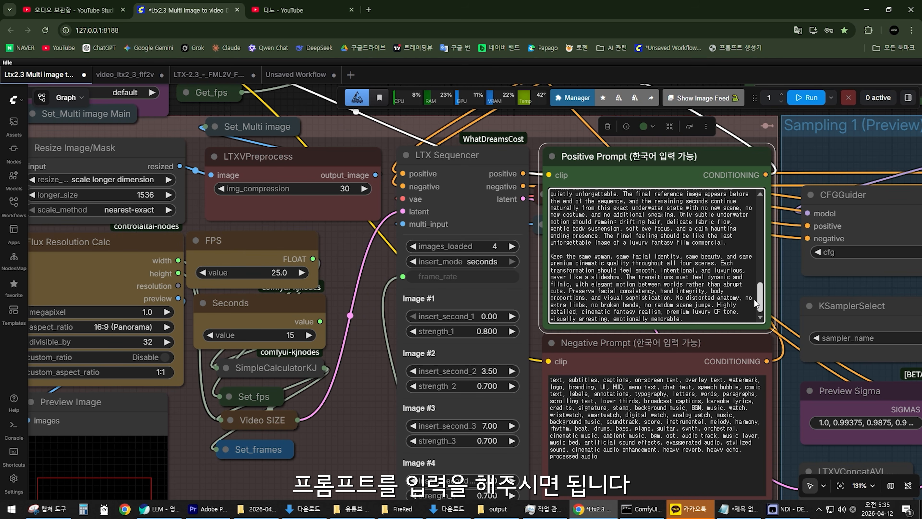
Check the insert seconds and strength values for all four images in the first LTX Sequencer.
scroll(358, 388, "down", 3)
left_click_drag(359, 387, 590, 339)
scroll(259, 346, "up", 2)
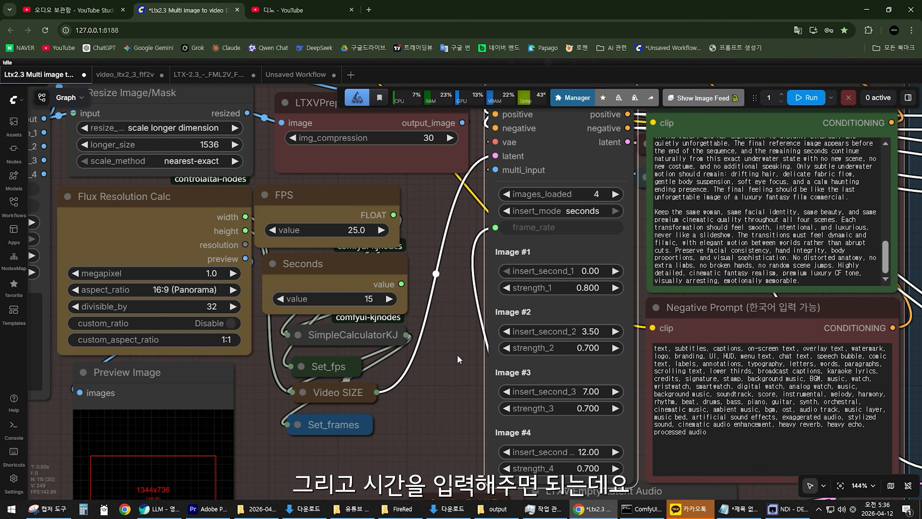
scroll(471, 354, "up", 3)
left_click_drag(472, 354, 398, 328)
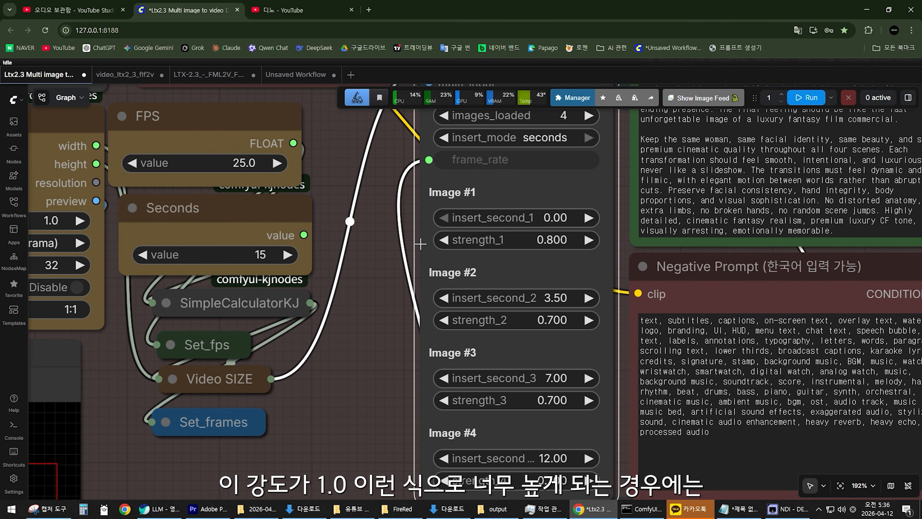
scroll(549, 281, "down", 4)
left_click_drag(242, 352, 507, 340)
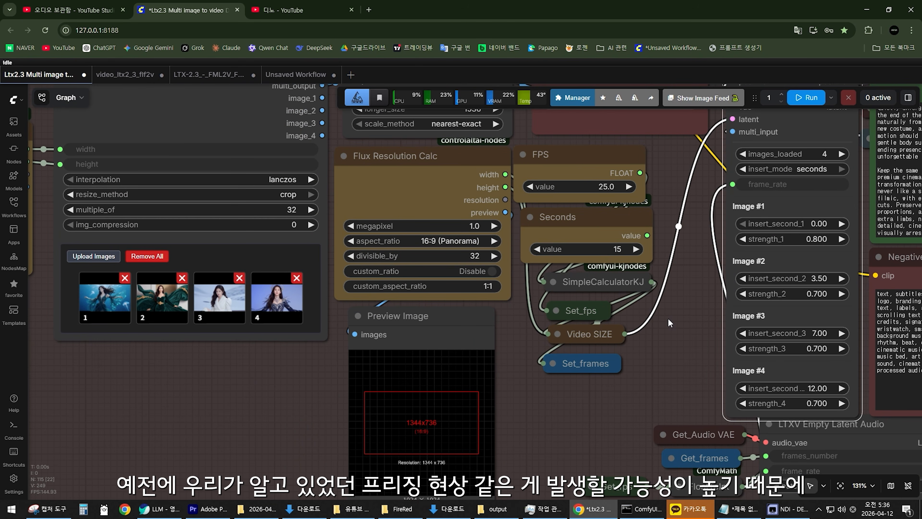
left_click_drag(678, 308, 437, 318)
Look over the Sampling 1 and Sampling 2 groups with their video outputs, and inspect the strengths in Sampling 3's LTX Sequencer.
scroll(437, 318, "up", 3)
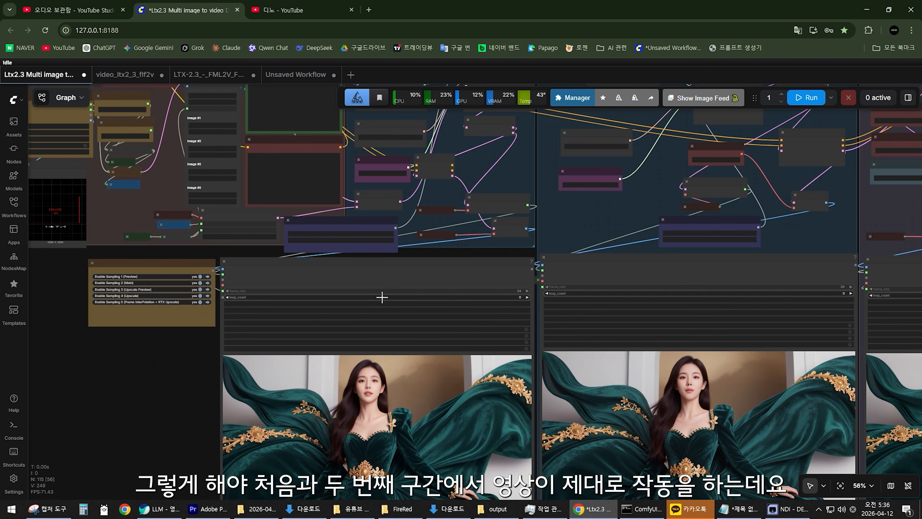
scroll(382, 297, "up", 4)
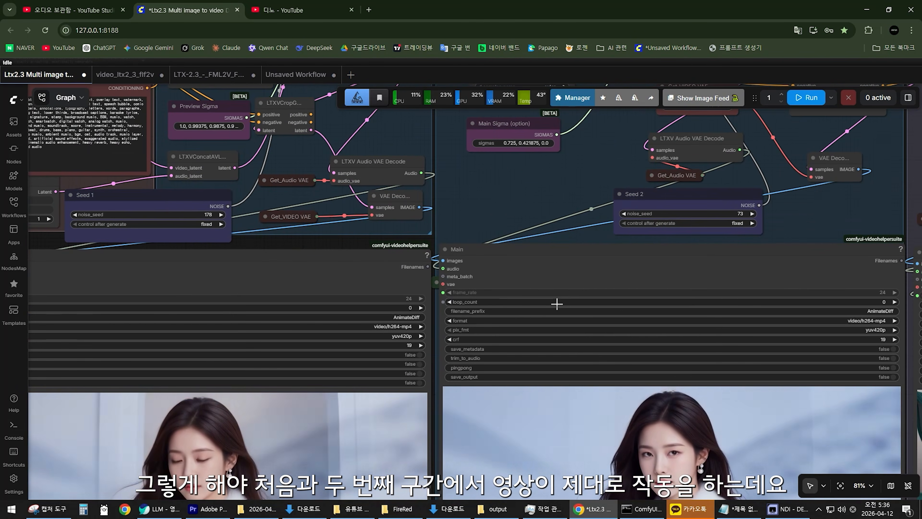
scroll(556, 304, "down", 7)
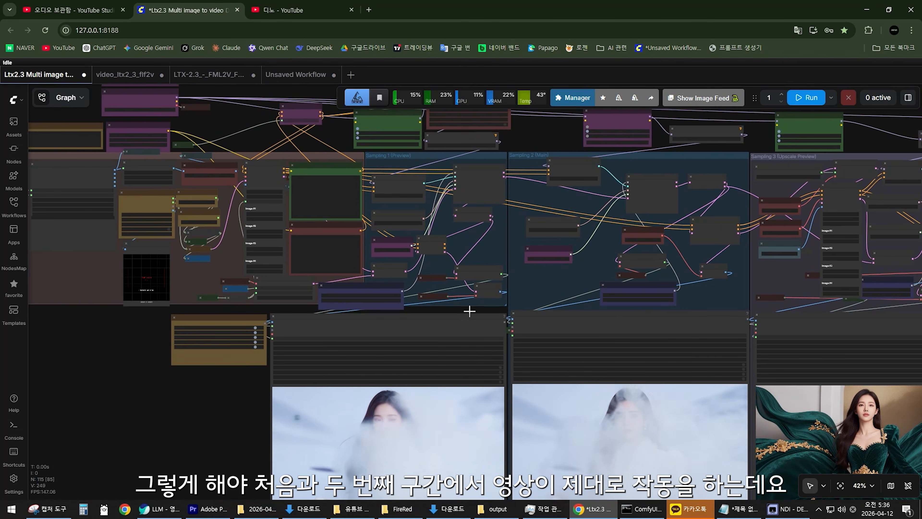
left_click_drag(569, 282, 116, 319)
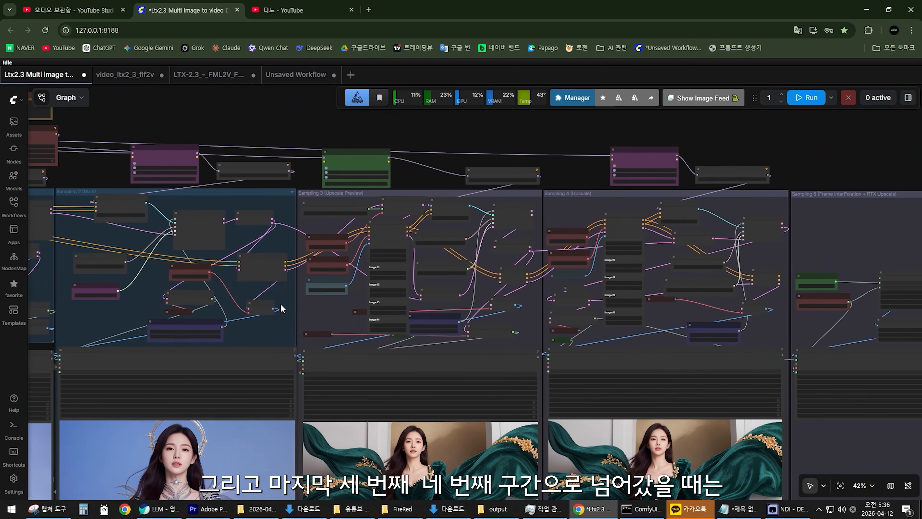
scroll(281, 308, "up", 7)
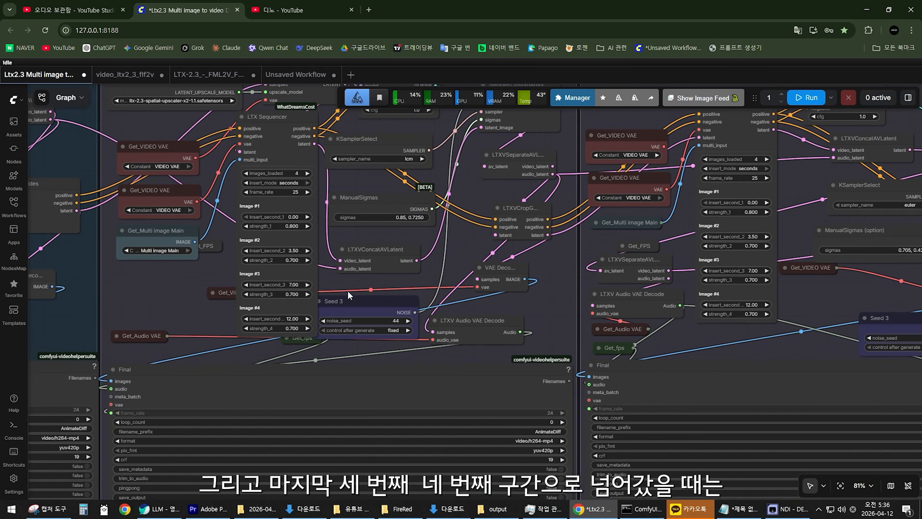
scroll(249, 289, "up", 6)
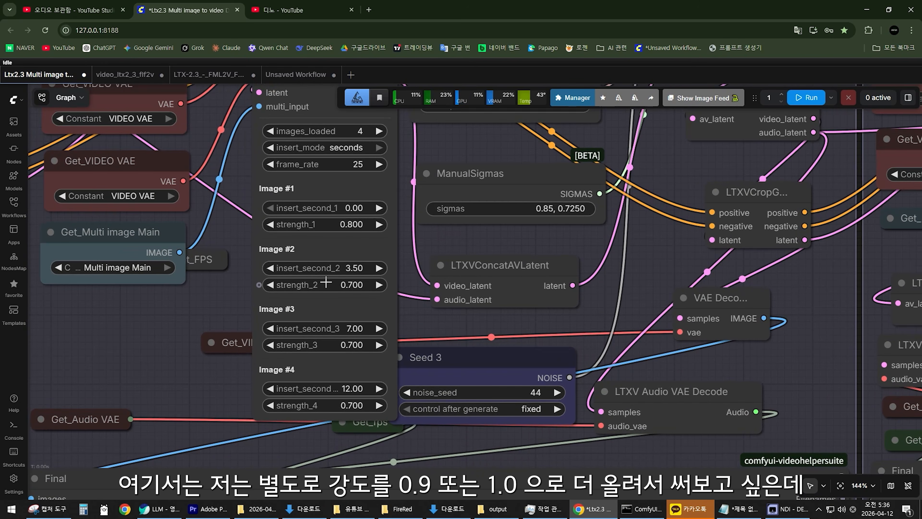
scroll(391, 355, "down", 4)
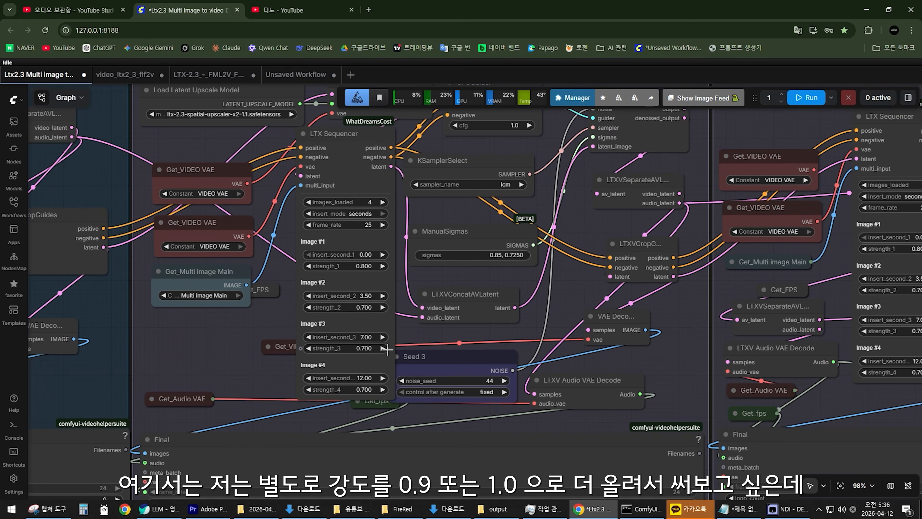
Shift the LTX Sequencer in Sampling 4 (Upscale) slightly toward its CFGGuider, and clear the selection.
scroll(388, 350, "down", 6)
left_click_drag(539, 318, 465, 324)
scroll(469, 320, "up", 4)
left_click(646, 192)
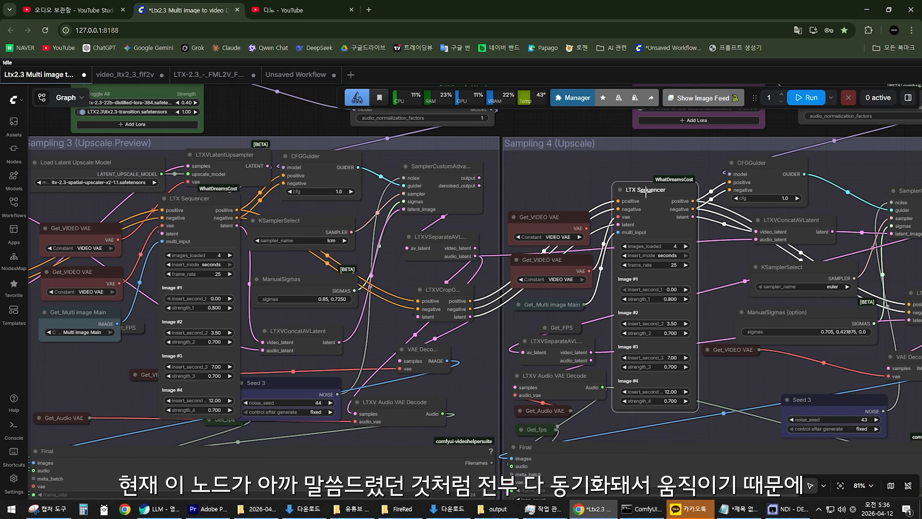
left_click_drag(646, 192, 664, 191)
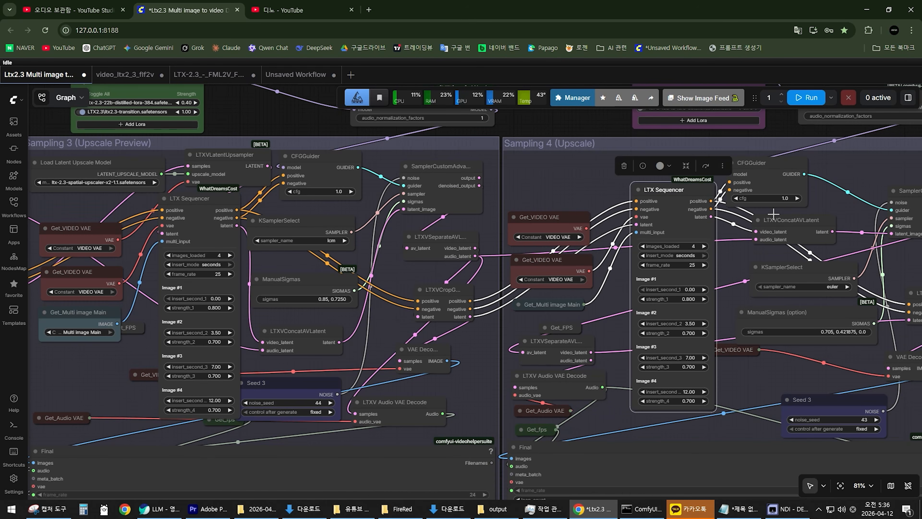
left_click(607, 299)
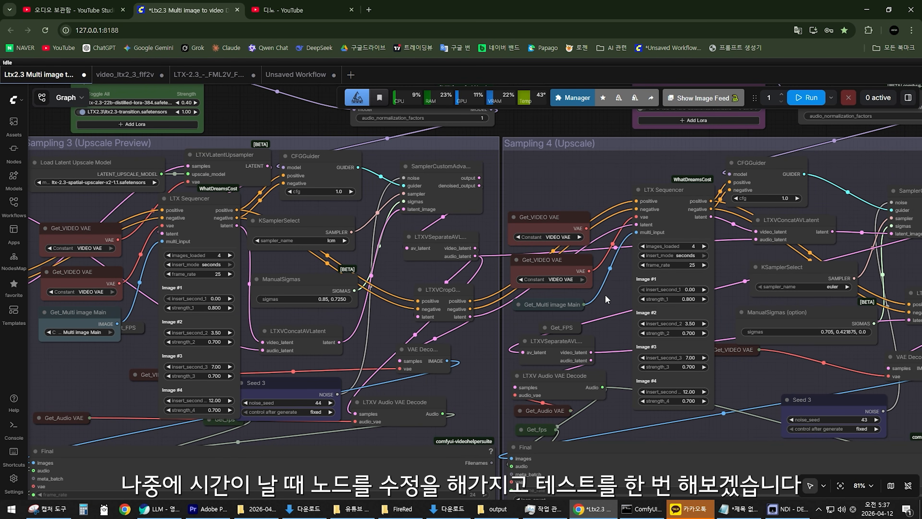
Shift the Multi Image Loader slightly toward its Flux Resolution Calc and inspect its interpolation, resize_method, multiple_of and img_compression settings.
scroll(428, 341, "down", 6)
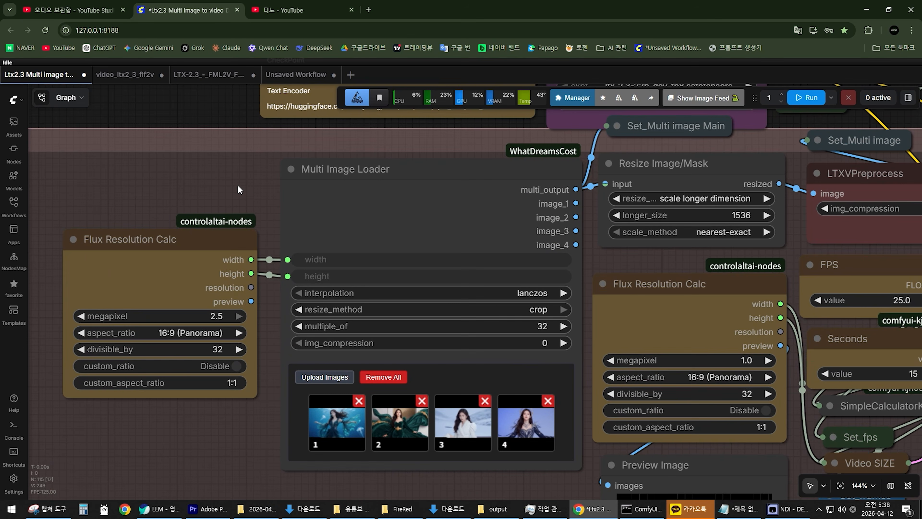
scroll(254, 198, "up", 2)
left_click_drag(253, 199, 279, 192)
scroll(209, 195, "down", 1)
left_click_drag(326, 156, 319, 157)
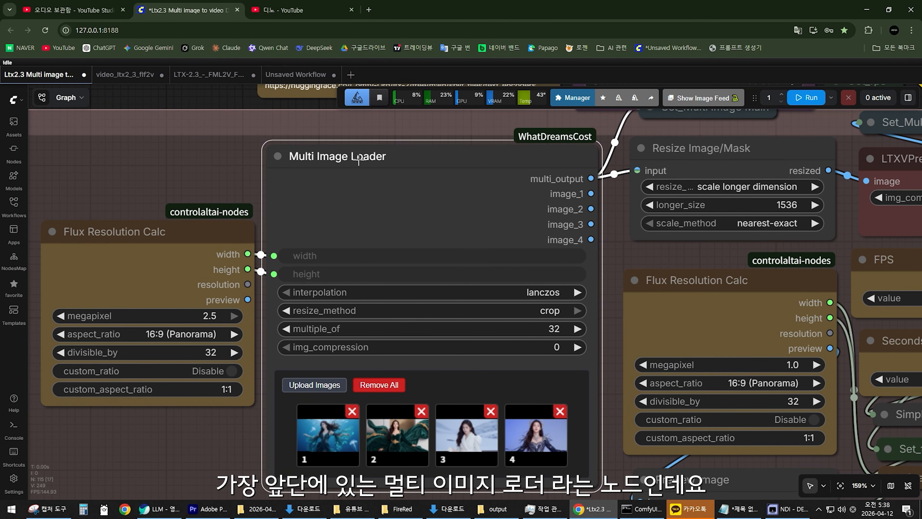
scroll(387, 132, "up", 1)
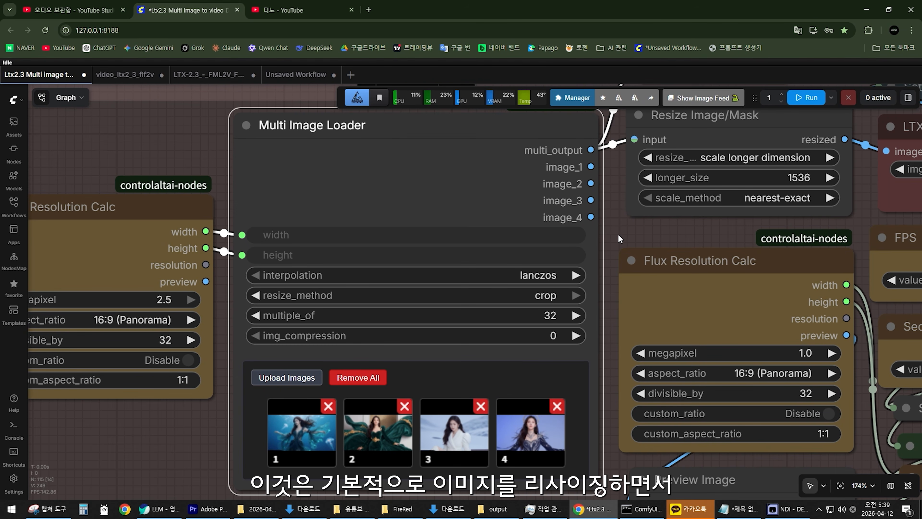
left_click_drag(619, 236, 525, 304)
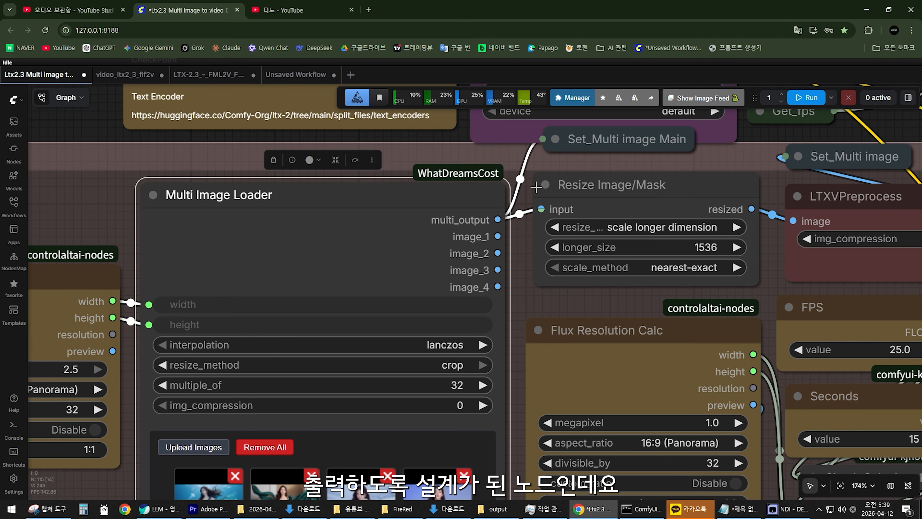
left_click_drag(528, 307, 638, 250)
scroll(637, 249, "up", 1)
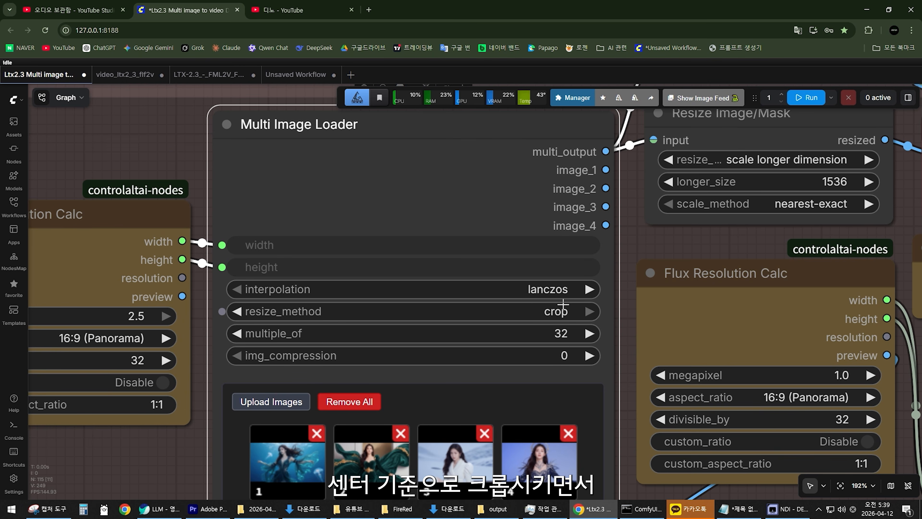
left_click_drag(623, 322, 622, 327)
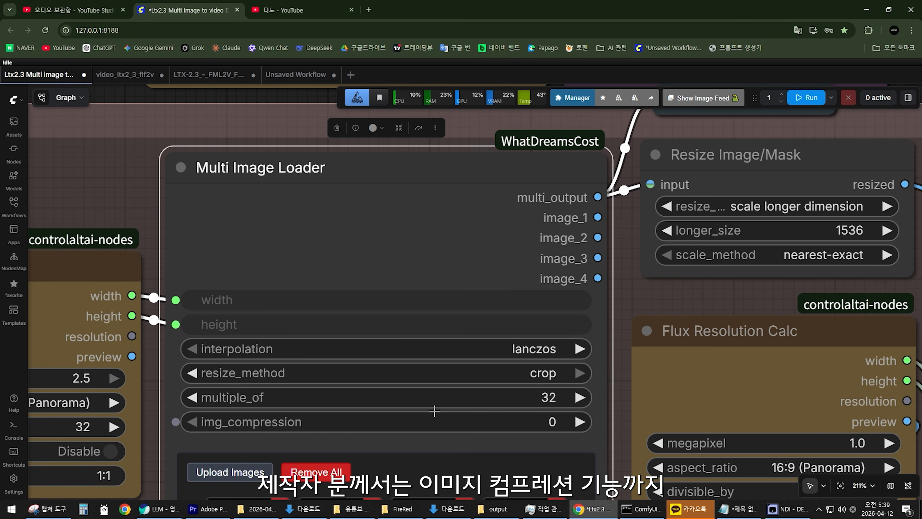
Reposition the Multi Image Loader so that it sits directly beside the Flux Resolution Calc feeding its width and height.
left_click_drag(356, 148, 368, 130)
scroll(500, 397, "down", 4)
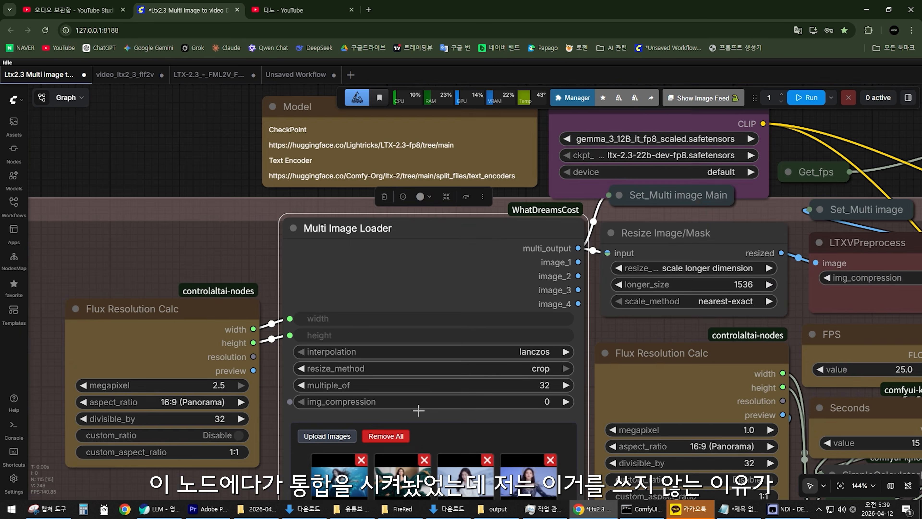
scroll(340, 407, "up", 4)
scroll(324, 384, "down", 6)
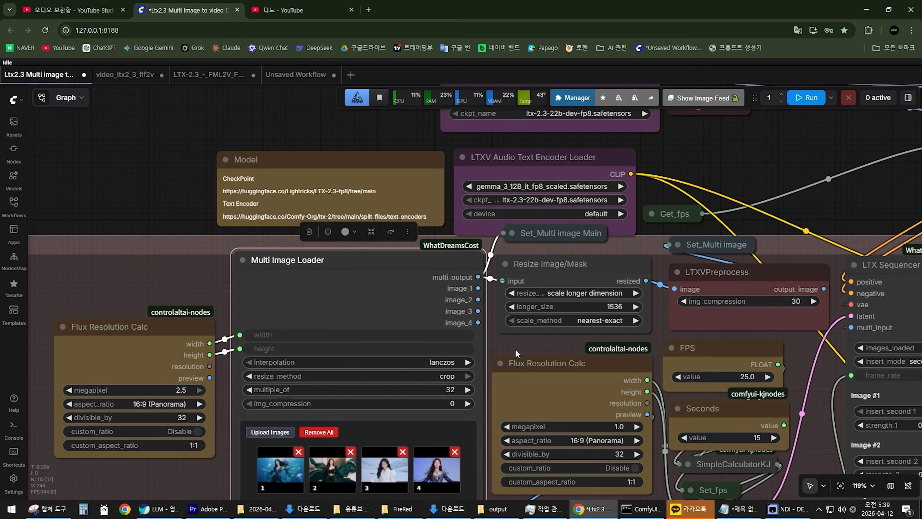
left_click_drag(547, 349, 533, 352)
left_click_drag(400, 273, 383, 275)
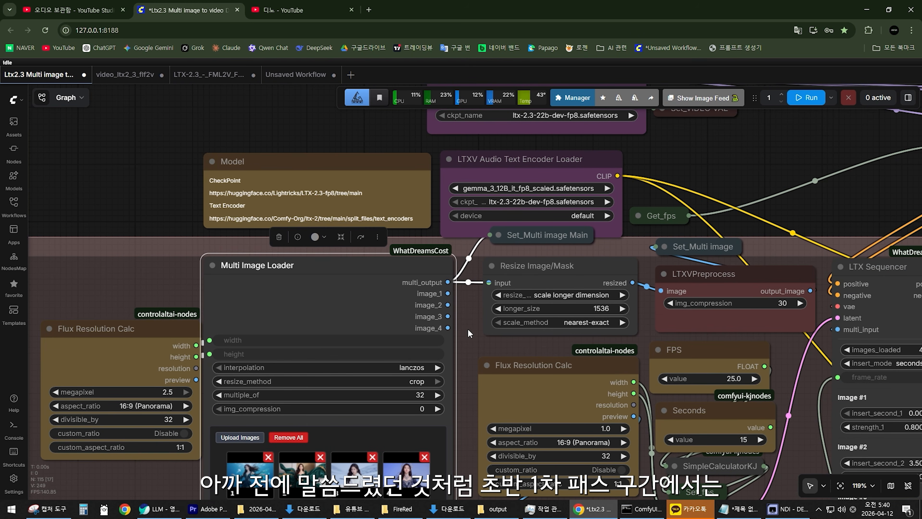
Look over the Sampling 1 (Preview) and Sampling 2 (Main) groups that form the first pass of the workflow.
scroll(506, 343, "down", 3)
scroll(506, 343, "down", 5)
left_click_drag(587, 329, 131, 142)
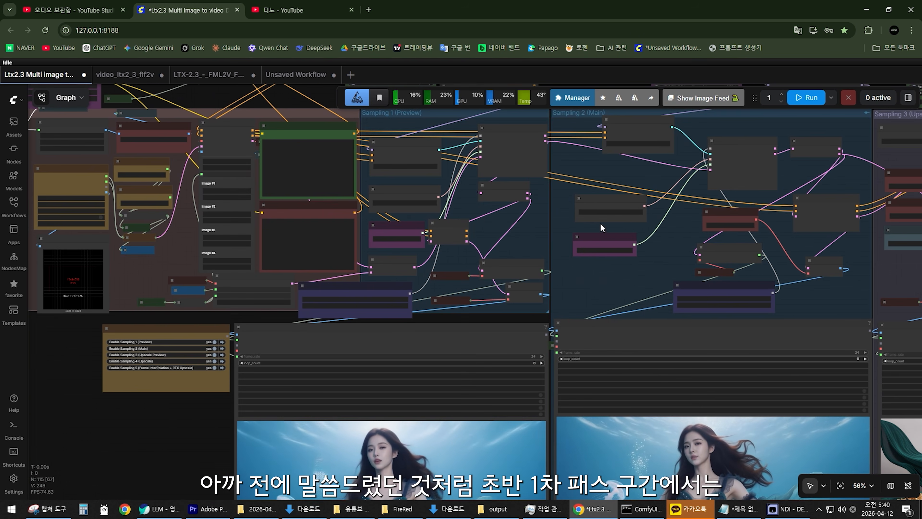
left_click_drag(601, 227, 622, 322)
scroll(397, 336, "up", 2)
scroll(397, 336, "up", 2)
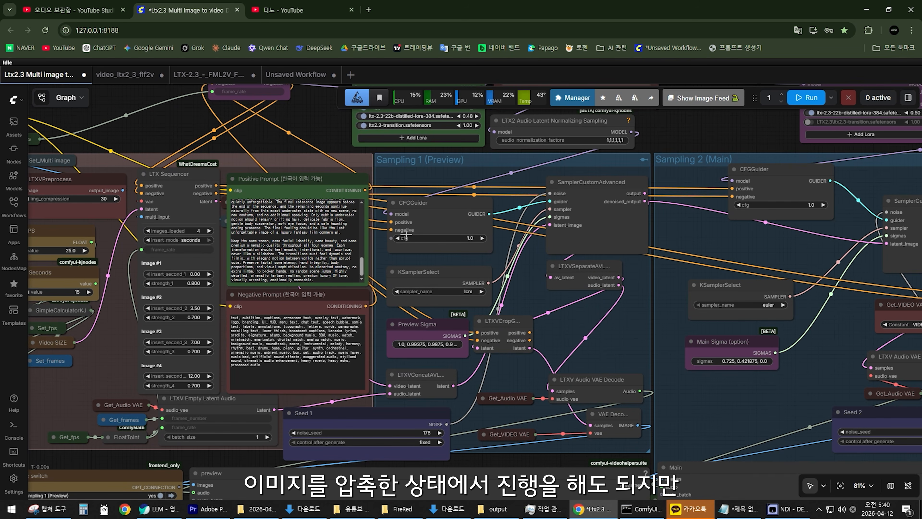
Examine the Get_Multi image Main inputs of the LTX Sequencers in Sampling 3 (Upscale Preview) and Sampling 4 (Upscale).
scroll(407, 236, "down", 4)
left_click_drag(543, 262, 417, 276)
scroll(535, 286, "down", 4)
left_click_drag(509, 286, 232, 290)
left_click_drag(533, 278, 289, 283)
scroll(287, 283, "up", 4)
scroll(399, 328, "up", 4)
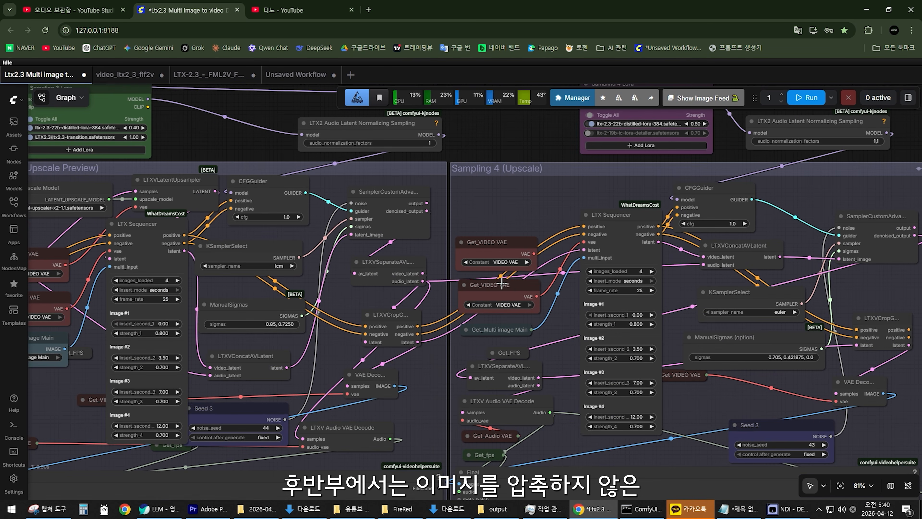
scroll(501, 284, "down", 3)
scroll(382, 291, "up", 2)
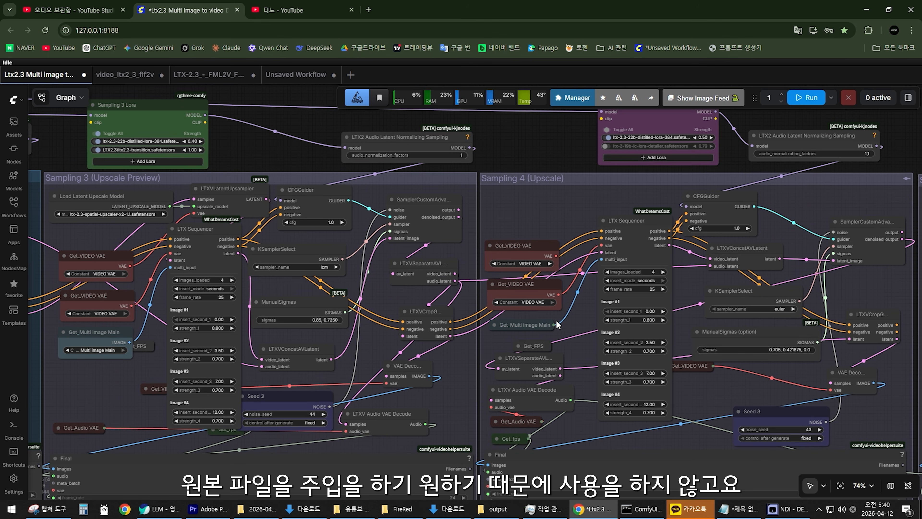
scroll(553, 353, "down", 8)
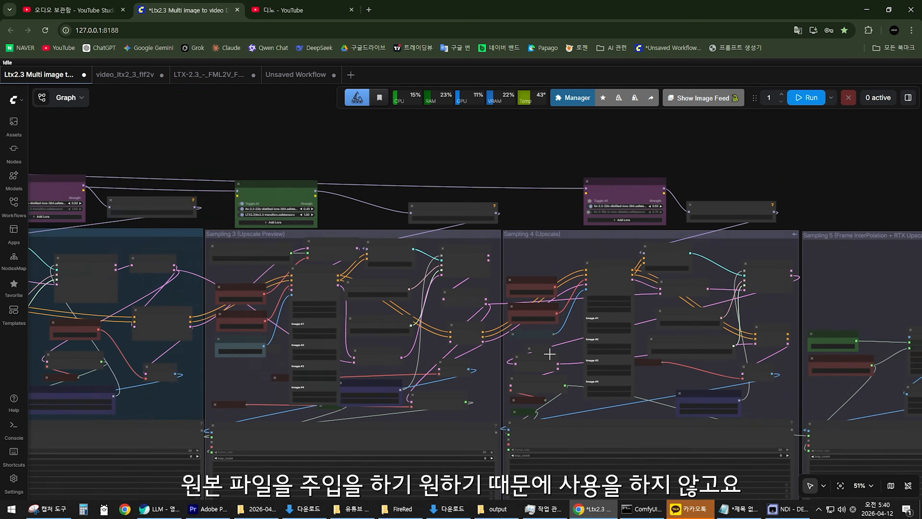
scroll(472, 289, "up", 12)
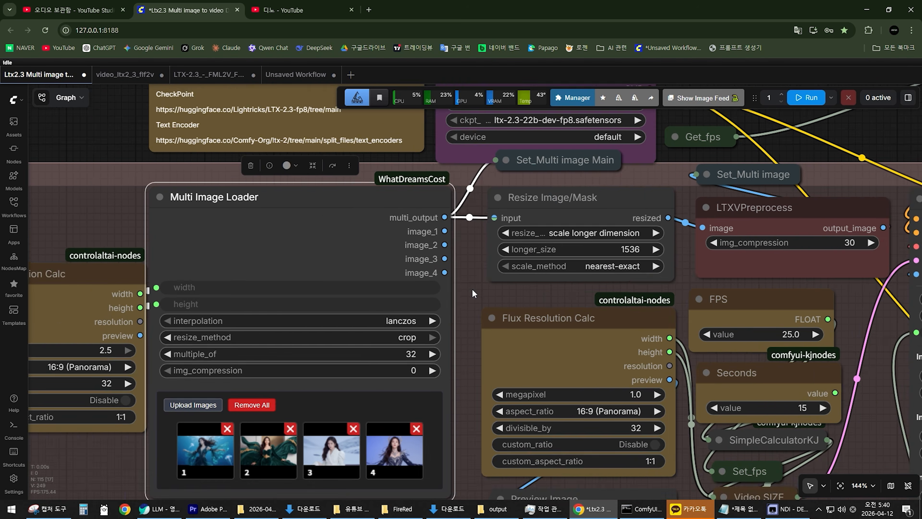
Nudge the Resize Image/Mask and LTXVPreprocess nodes slightly down toward the Flux Resolution Calc and FPS nodes below them.
left_click_drag(472, 288, 393, 326)
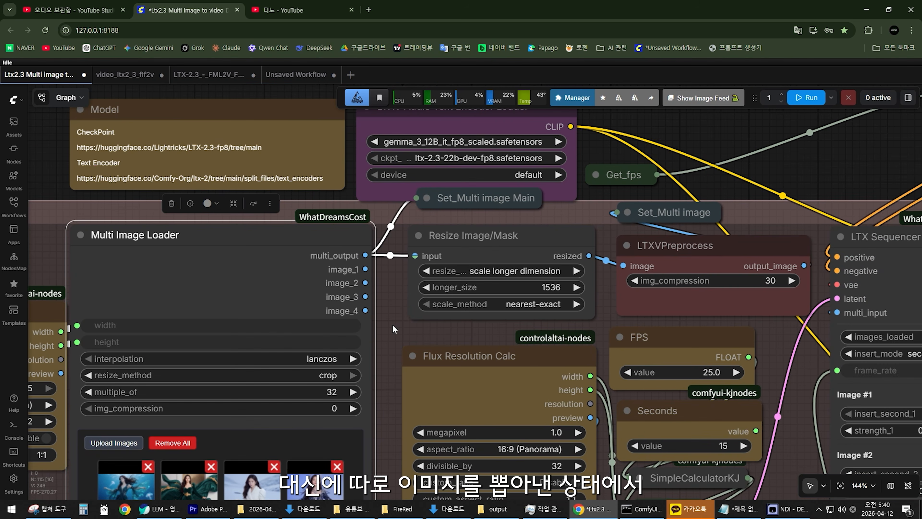
left_click_drag(448, 247, 443, 261)
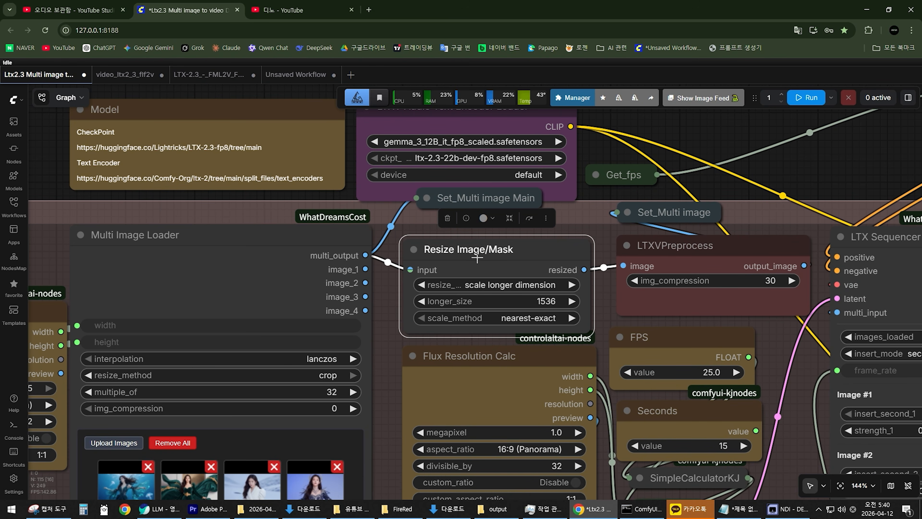
left_click_drag(735, 294, 728, 298)
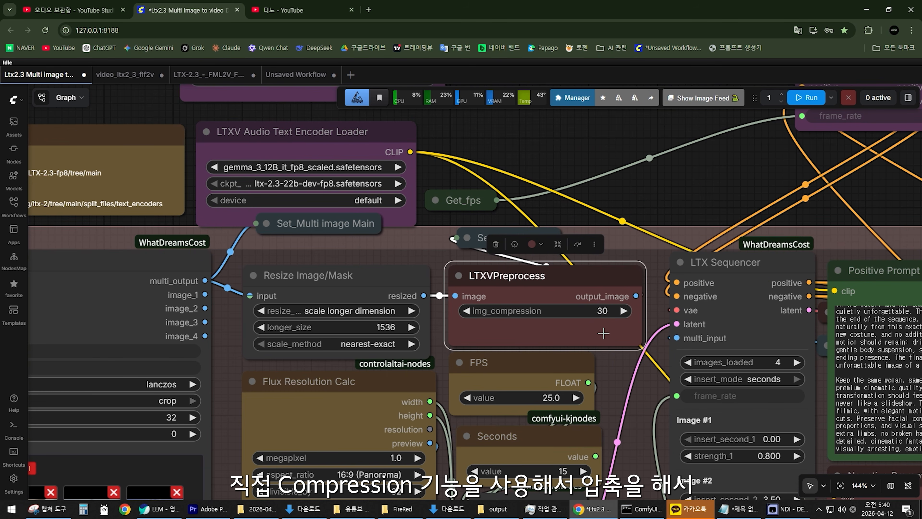
scroll(613, 355, "down", 5)
scroll(621, 378, "up", 3)
left_click_drag(621, 378, 538, 358)
mouse_move(498, 260)
left_mouse_down()
mouse_move(404, 270)
mouse_move(511, 262)
mouse_move(497, 262)
left_mouse_up()
scroll(528, 333, "down", 2)
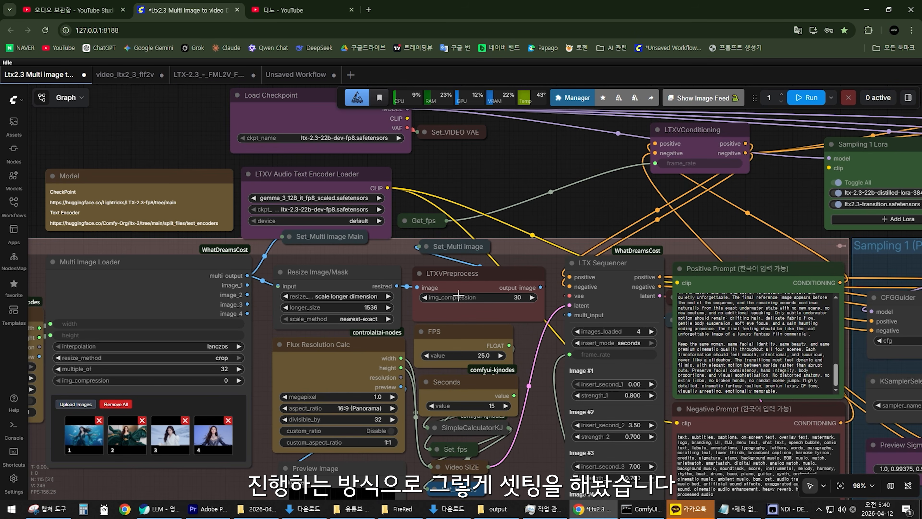
Select the Set_Multi image Main node and trace where its original images go in the Sampling 3 and Sampling 4 upscaling groups.
left_click_drag(389, 257, 625, 297)
scroll(510, 311, "up", 6)
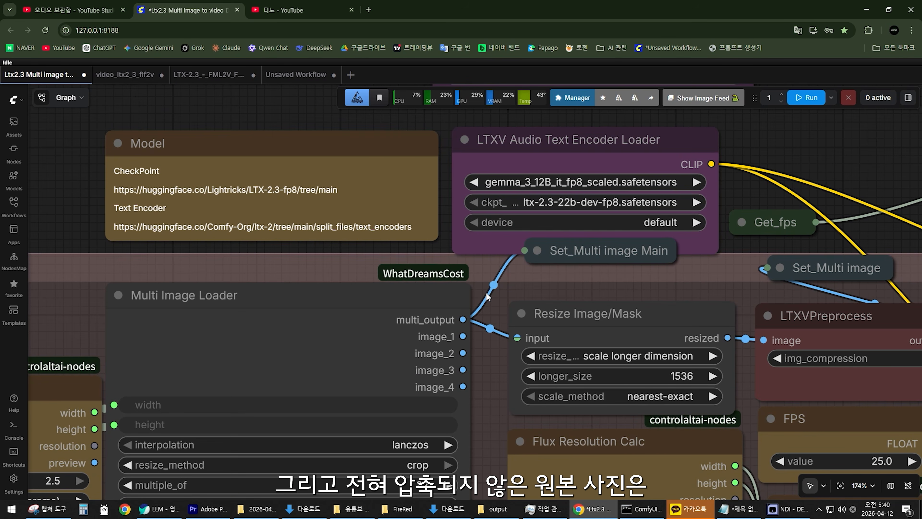
left_click(541, 257)
scroll(590, 275, "down", 5)
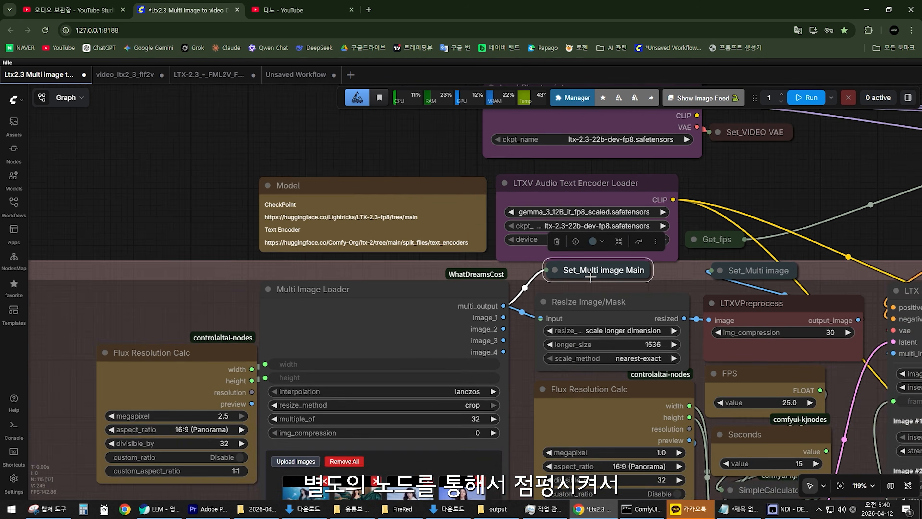
scroll(591, 280, "down", 13)
left_click_drag(662, 255, 4, 242)
scroll(466, 263, "up", 4)
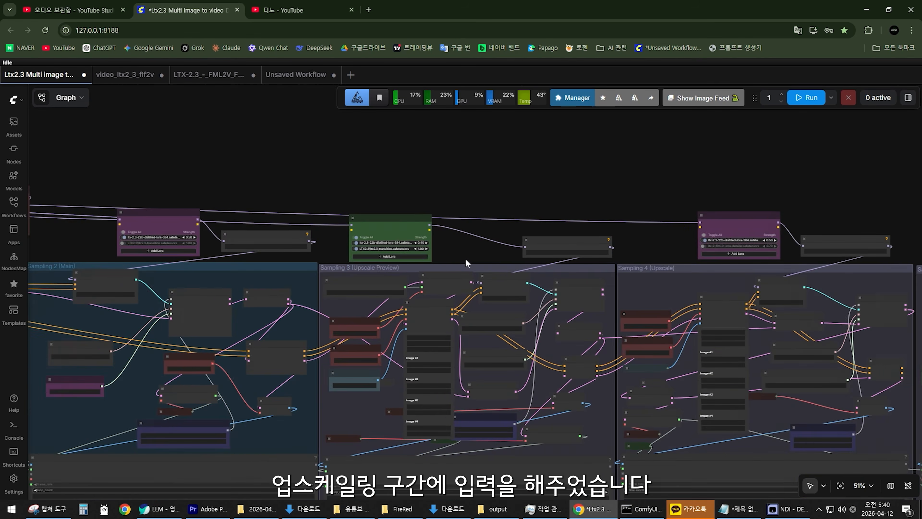
scroll(466, 263, "up", 3)
scroll(772, 400, "down", 8)
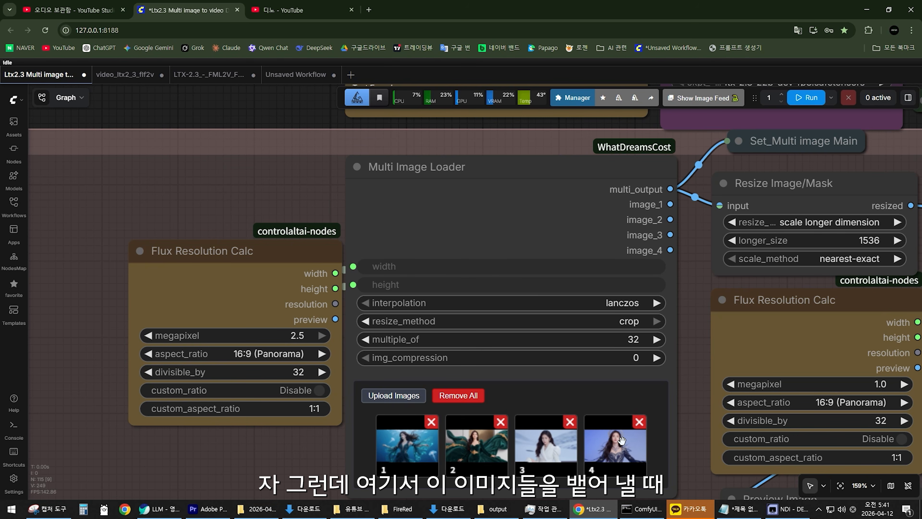
Move the Flux Resolution Calc away from the Multi Image Loader and disconnect the loader's width and height inputs.
left_click_drag(691, 268, 608, 323)
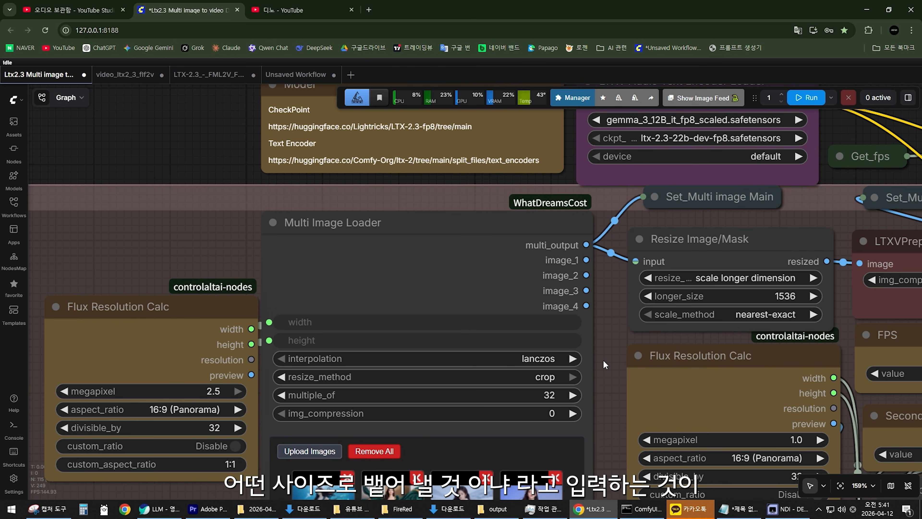
left_click_drag(604, 359, 657, 316)
left_click_drag(284, 262, 225, 262)
left_click_drag(322, 279, 283, 252)
key("Escape")
left_click_drag(322, 297, 268, 255)
key("Escape")
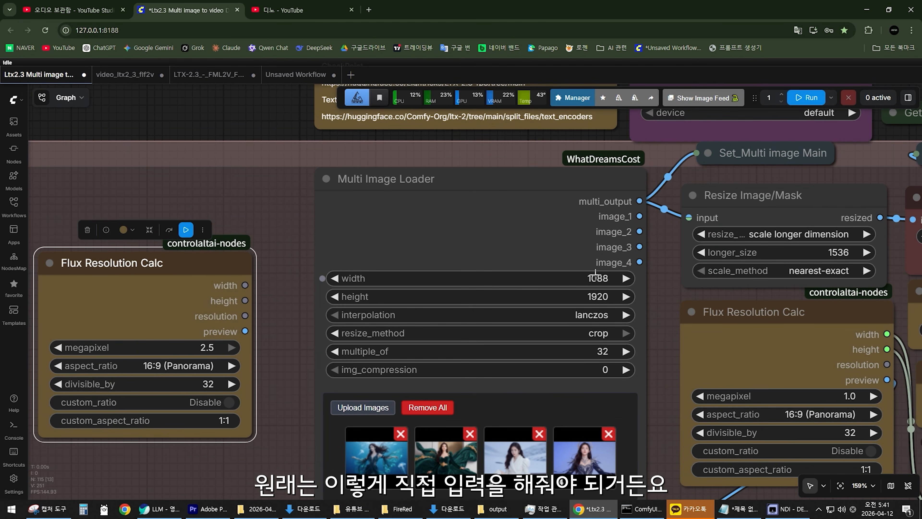
Set the Multi Image Loader's width to 1920 and height to 1088.
scroll(602, 296, "up", 1)
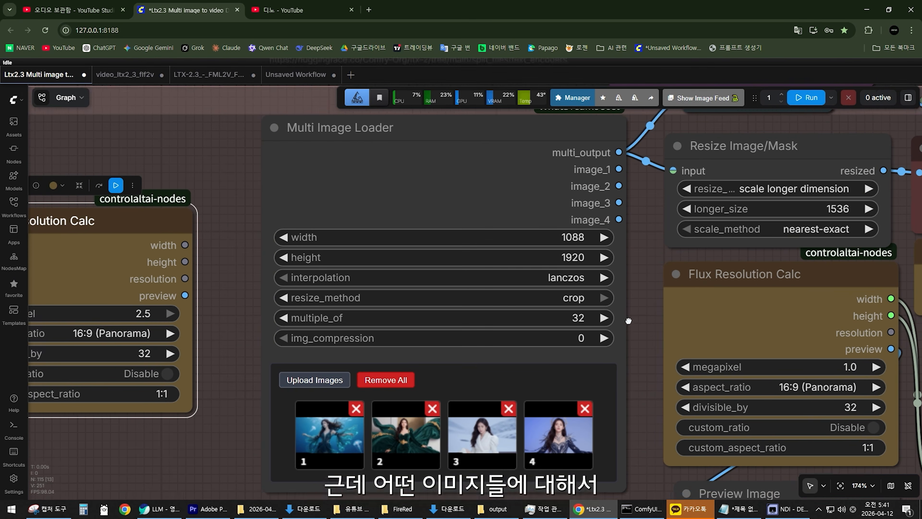
left_click_drag(628, 320, 627, 330)
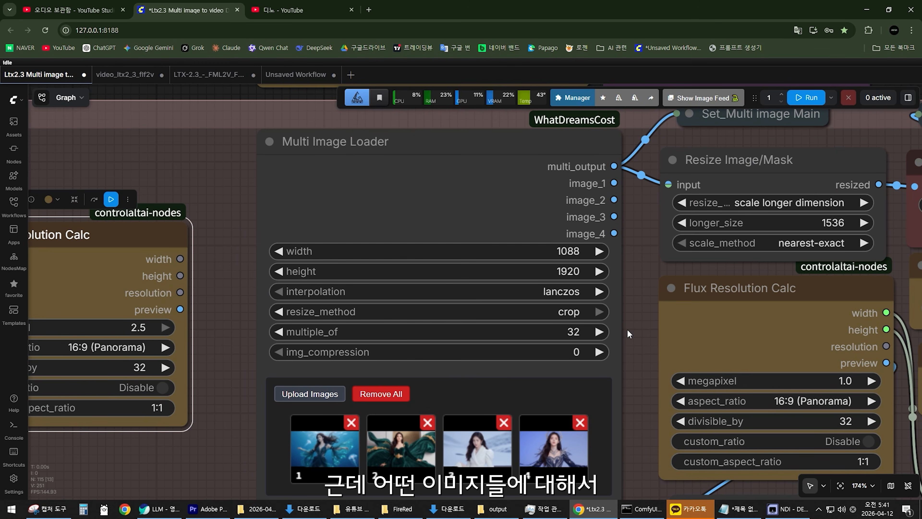
left_click(539, 251)
type("1920")
key("Return")
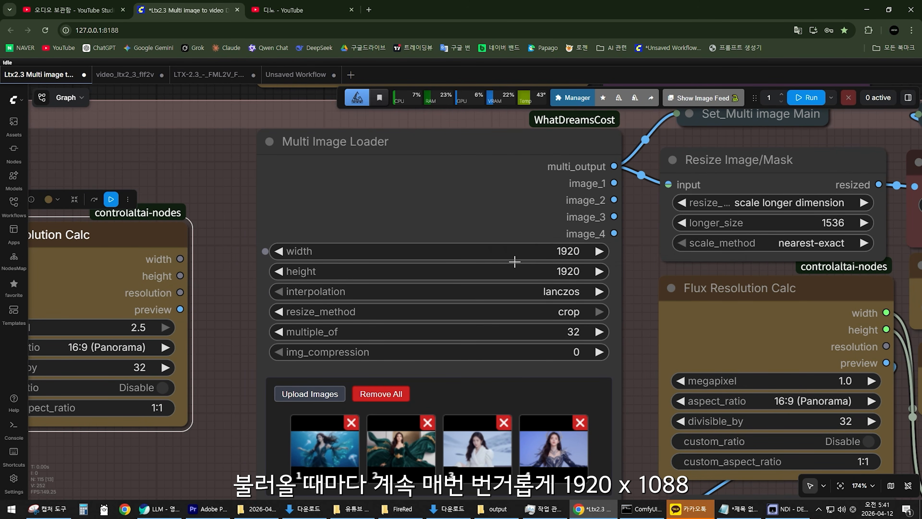
left_click(538, 270)
type("1088")
key("Return")
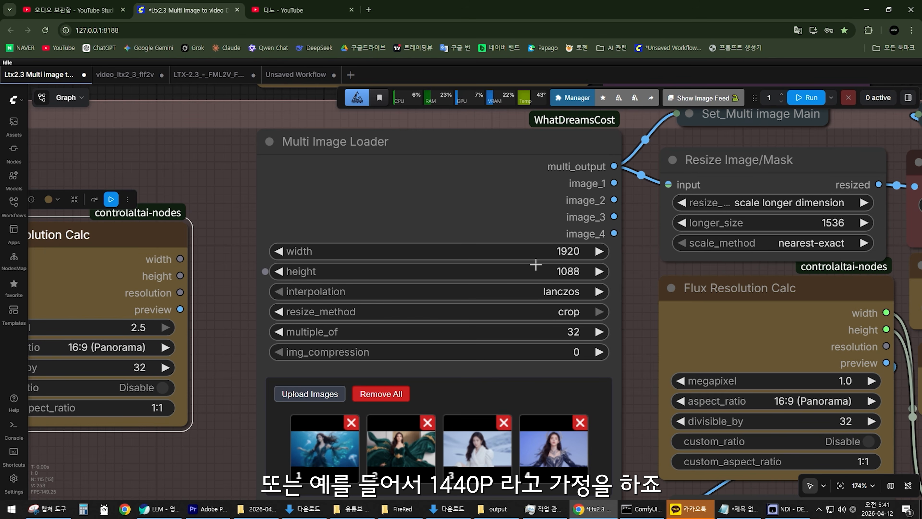
key("XF86Calculator")
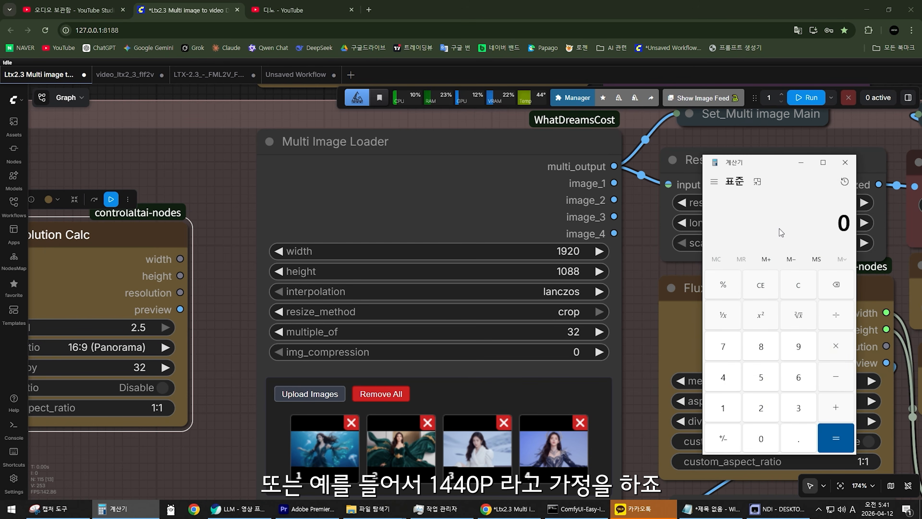
type("1440")
key("Escape")
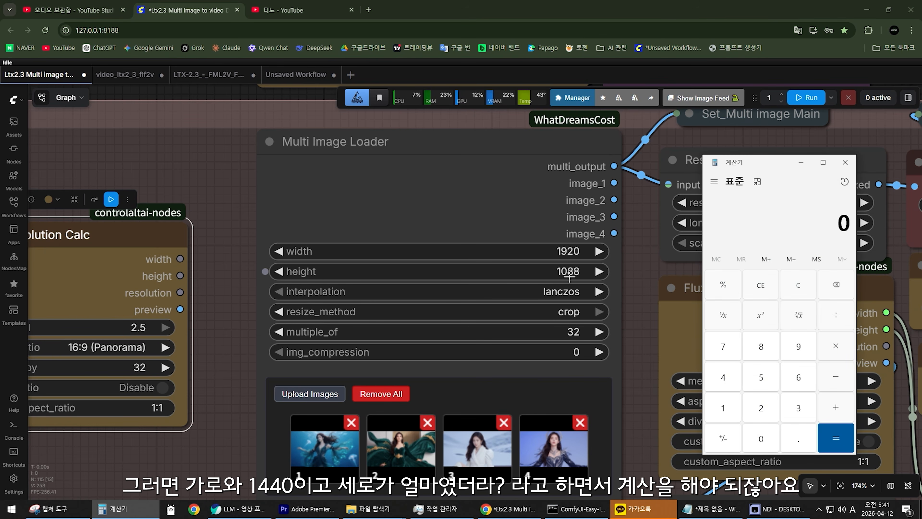
Set the Multi Image Loader's height to 1440.
left_click(545, 271)
type("1440")
key("Return")
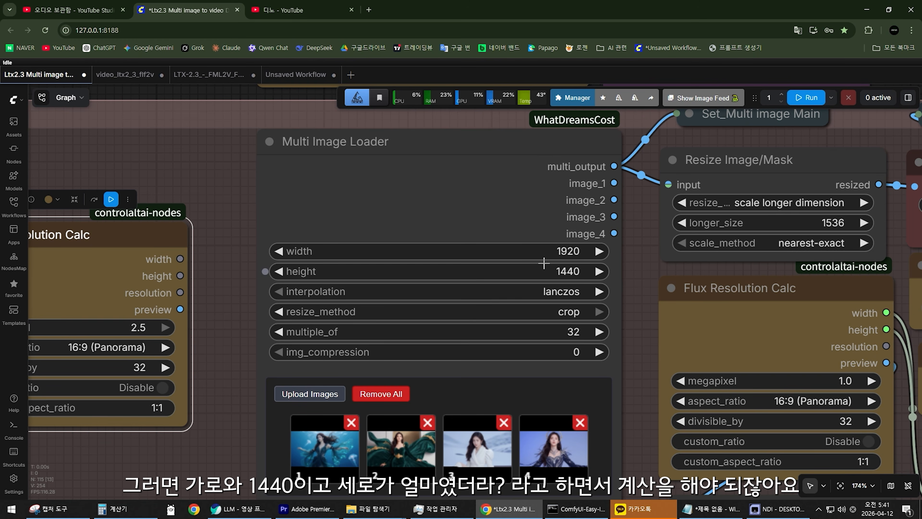
left_click(547, 251)
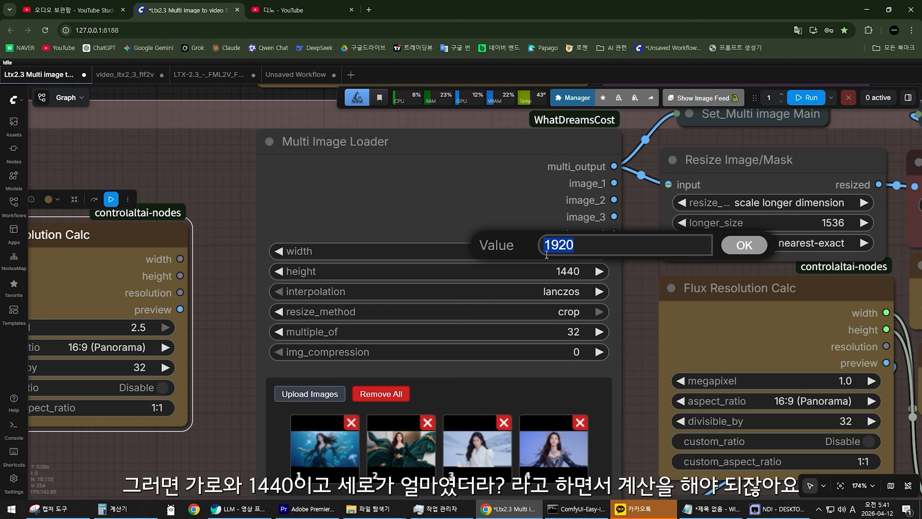
left_click(638, 292)
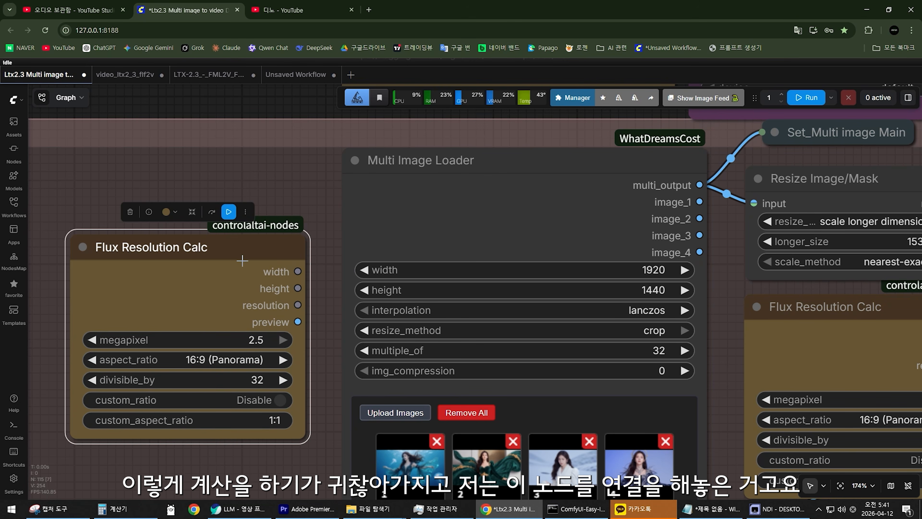
Shift the Flux Resolution Calc slightly outward and connect its width and height outputs to the Multi Image Loader's matching inputs.
mouse_move(214, 250)
left_mouse_down()
mouse_move(229, 246)
mouse_move(210, 268)
mouse_move(216, 244)
mouse_move(204, 251)
left_mouse_up()
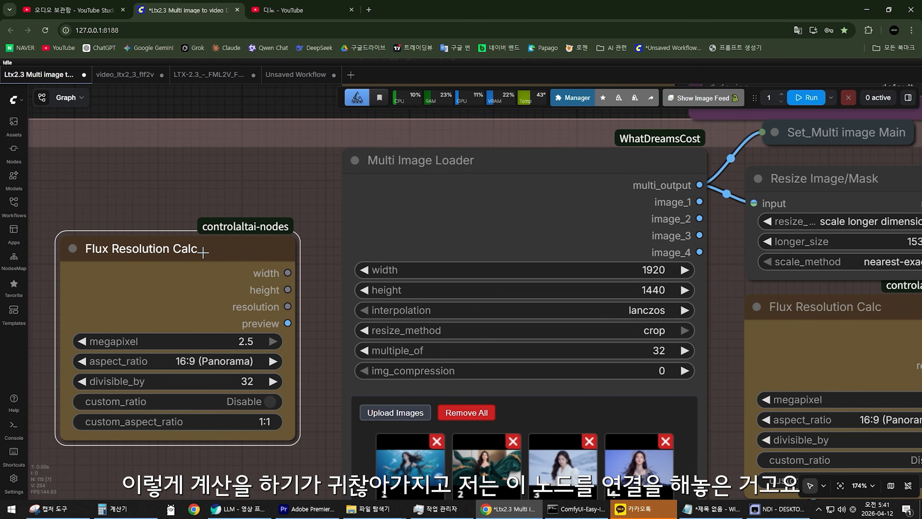
left_click_drag(287, 271, 344, 270)
left_click_drag(287, 289, 346, 290)
scroll(325, 346, "down", 2)
scroll(352, 483, "up", 4)
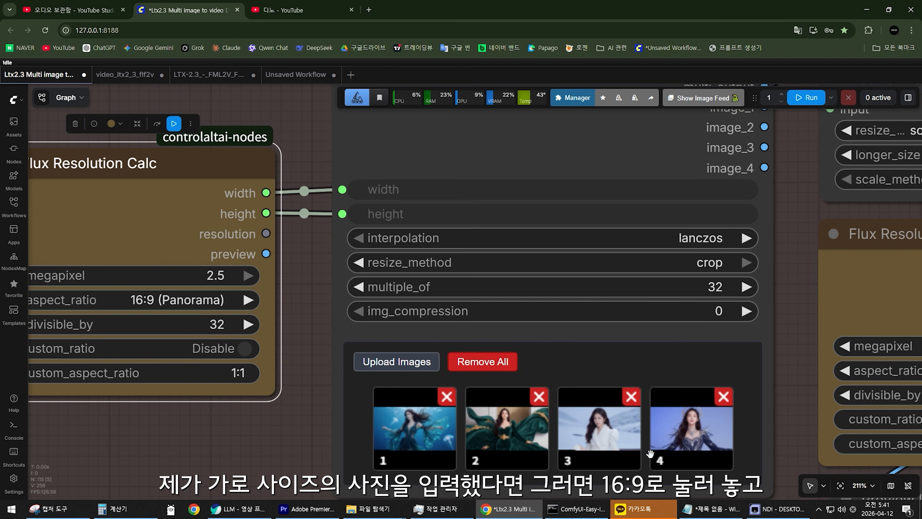
Choose the 16:9 (Panorama) aspect ratio in the Flux Resolution Calc connected to the Multi Image Loader.
left_click_drag(326, 290, 496, 291)
left_click(314, 304)
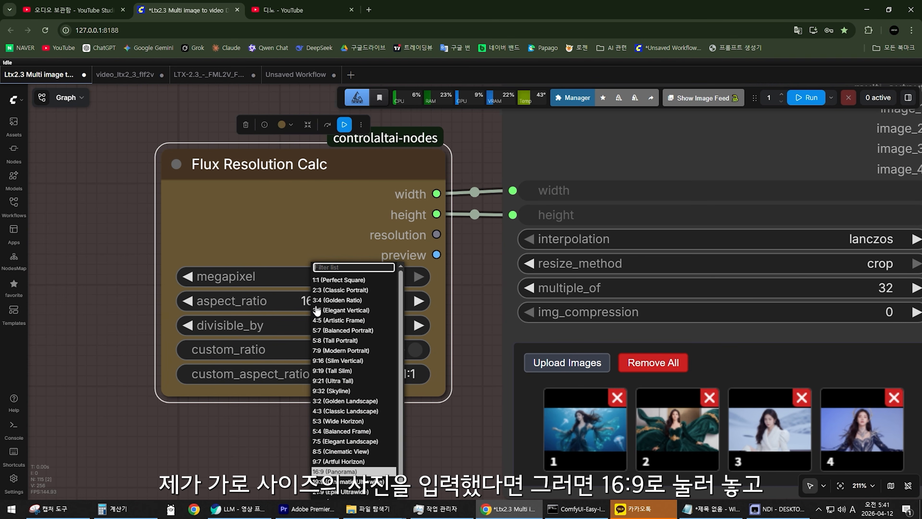
left_click(327, 471)
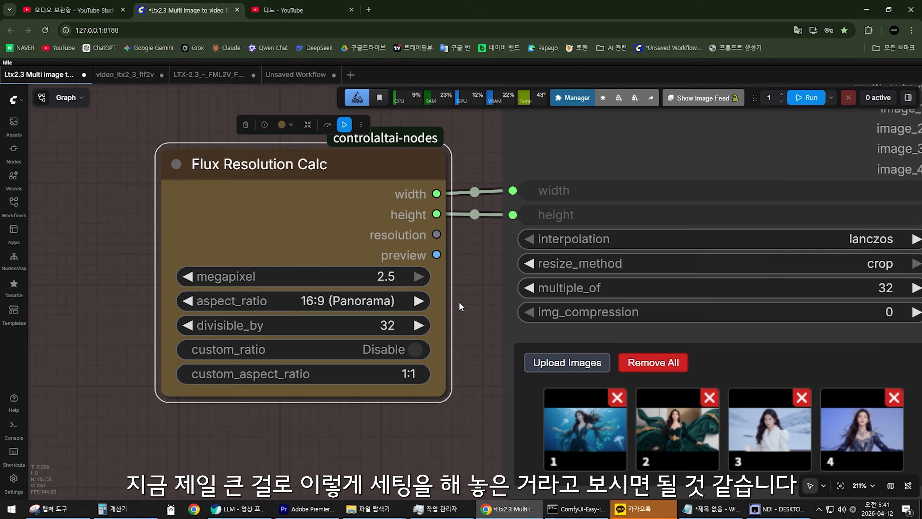
Move the Flux Resolution Calc that feeds the Multi Image Loader slightly farther away from the loader.
scroll(459, 302, "down", 3)
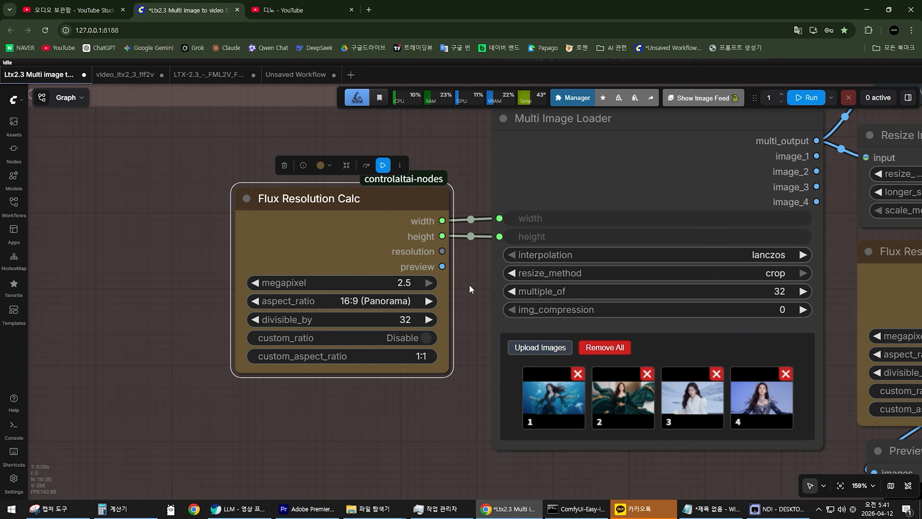
left_click_drag(469, 286, 271, 296)
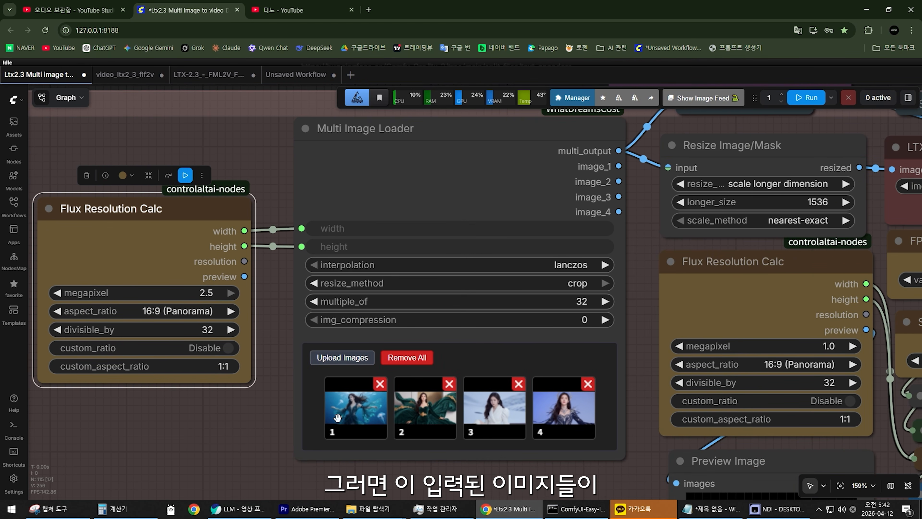
left_click_drag(275, 395, 475, 417)
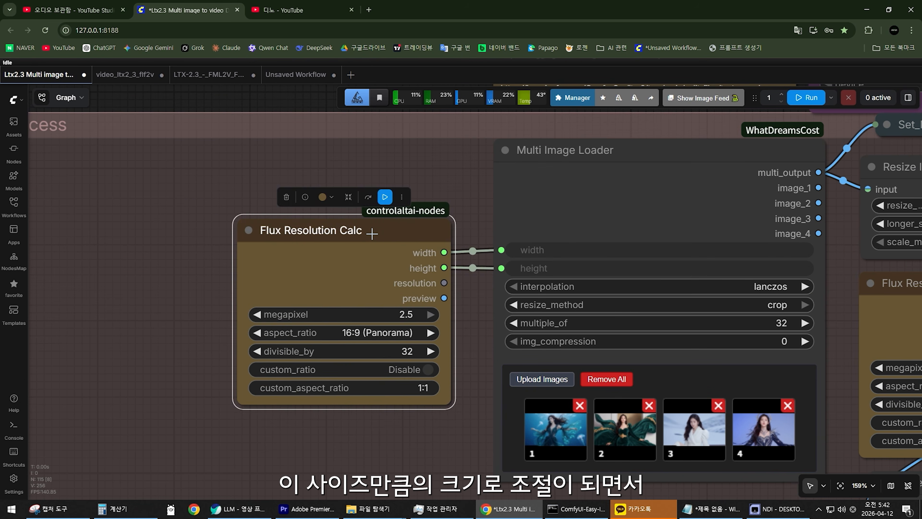
left_click_drag(362, 240, 317, 230)
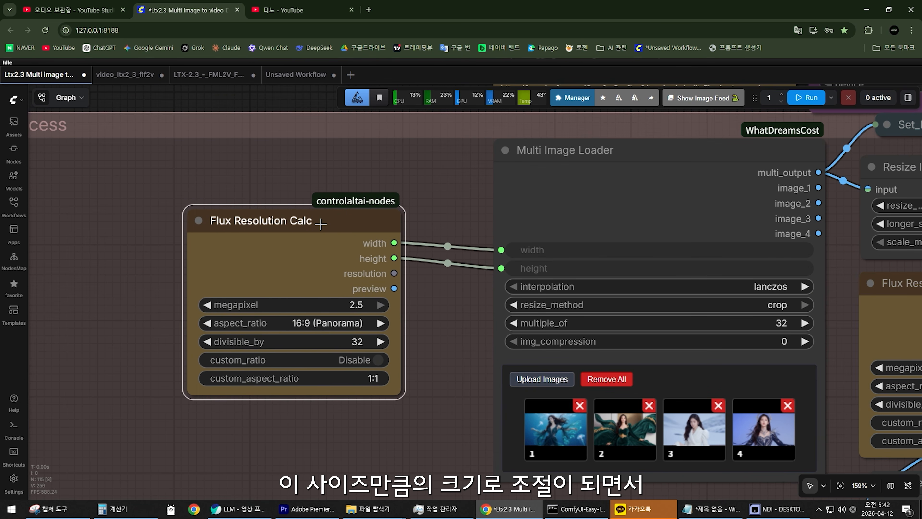
Shift the Set_Multi image Main node slightly above the Resize Image/Mask node.
scroll(442, 315, "down", 2)
left_click_drag(446, 314, 123, 382)
left_click(499, 255)
left_click_drag(498, 256, 522, 270)
left_click_drag(503, 218, 528, 234)
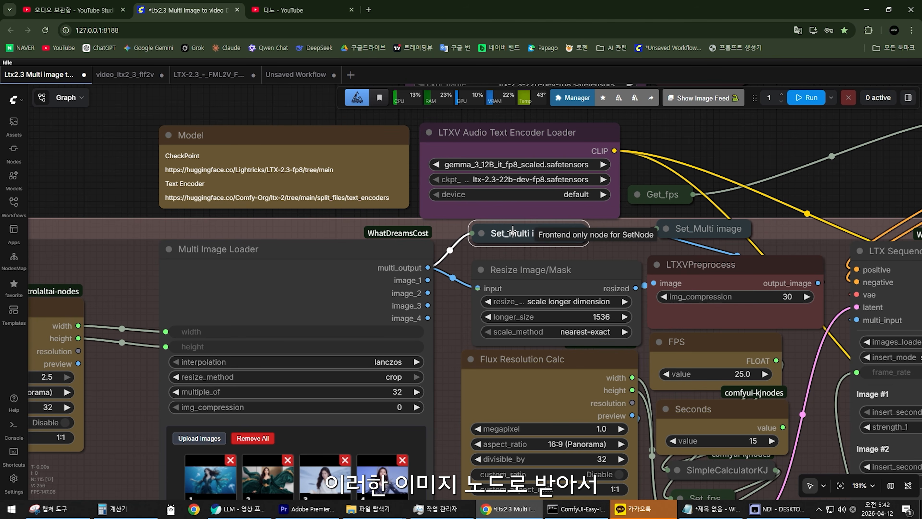
scroll(518, 254, "down", 8)
left_click(434, 405)
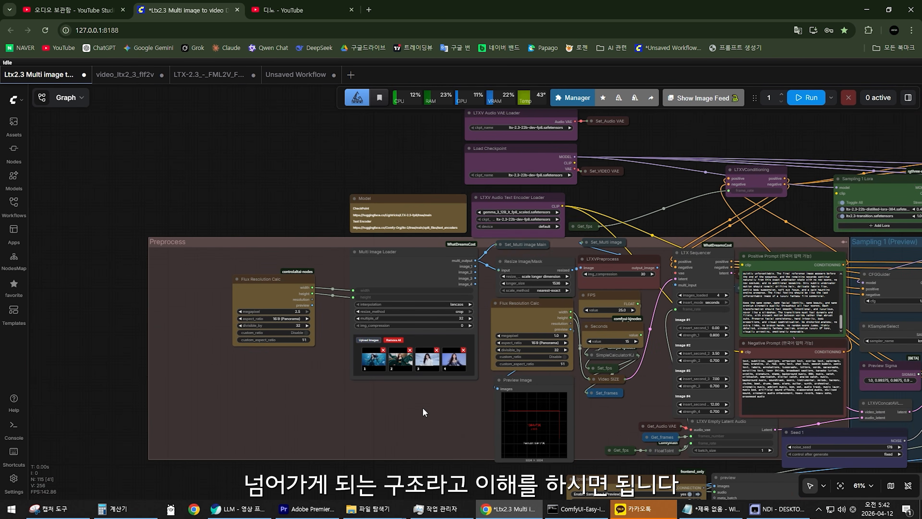
Move the Flux Resolution Calc that sizes the input images slightly closer to the Multi Image Loader.
scroll(434, 406, "up", 5)
left_click_drag(370, 390, 410, 427)
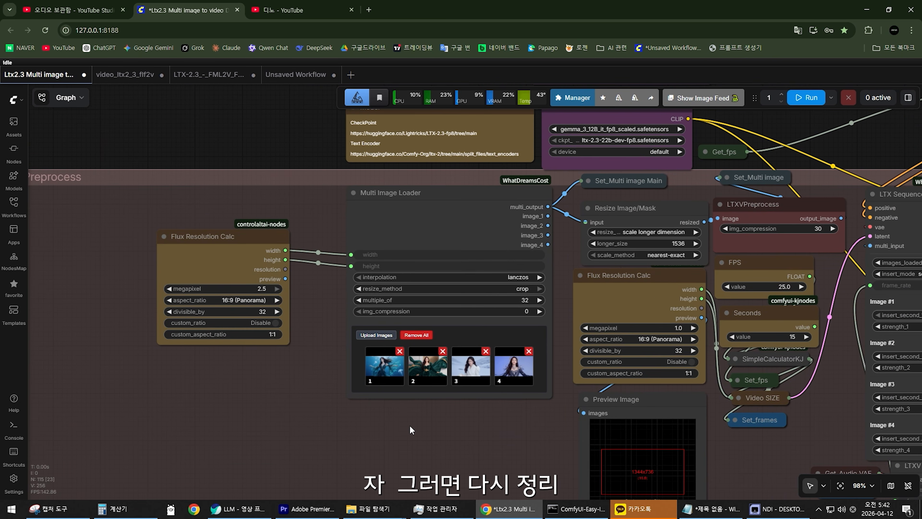
mouse_move(487, 437)
left_mouse_down()
mouse_move(442, 428)
mouse_move(475, 450)
left_mouse_up()
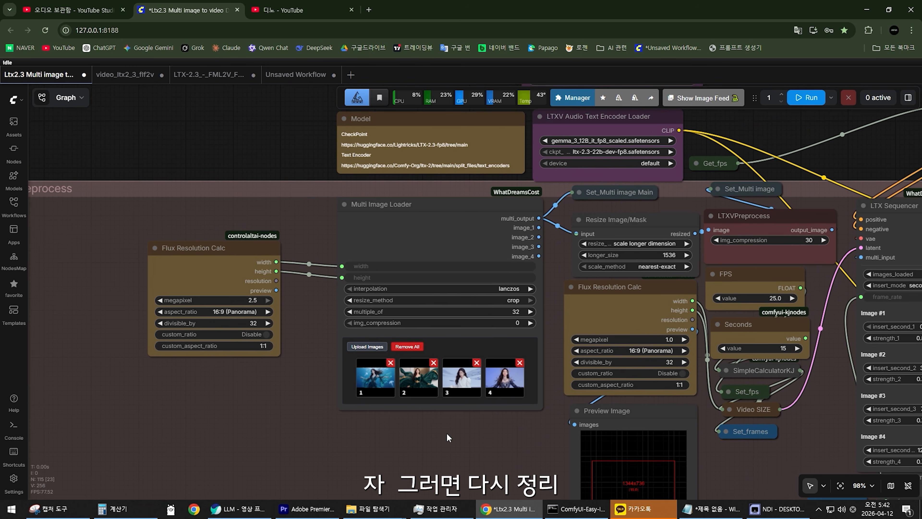
left_click_drag(226, 249, 250, 265)
scroll(330, 383, "up", 10)
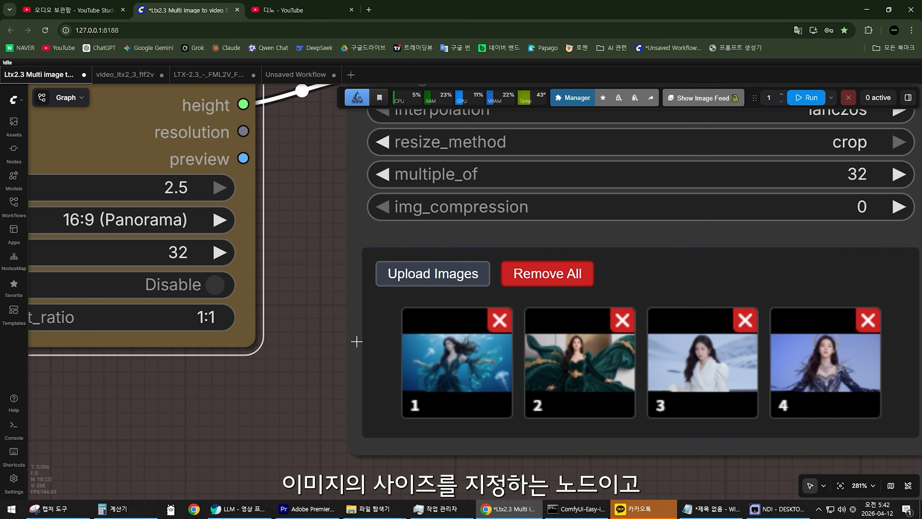
scroll(322, 328, "down", 13)
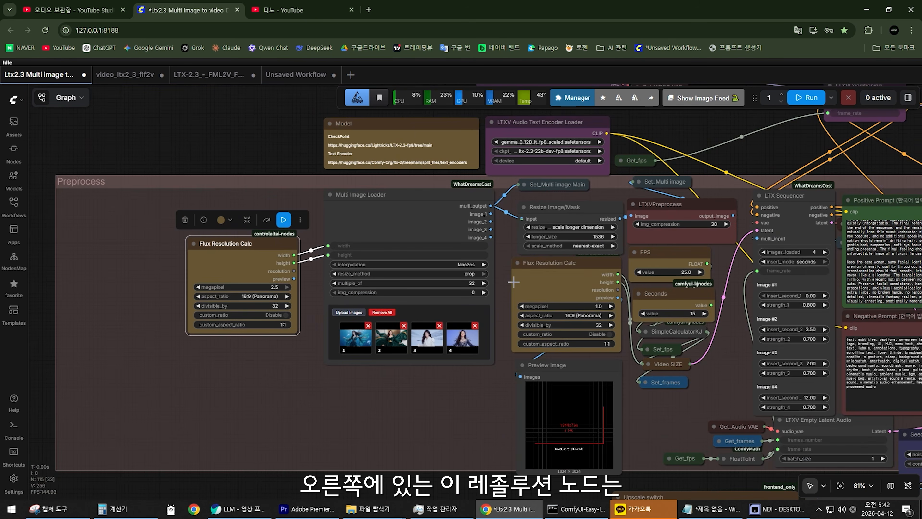
Nudge the video-size Flux Resolution Calc above the Preview Image node slightly.
scroll(532, 282, "up", 5)
left_click_drag(534, 282, 454, 295)
scroll(454, 294, "up", 4)
mouse_move(537, 248)
left_mouse_down()
mouse_move(514, 255)
mouse_move(528, 262)
left_mouse_up()
scroll(528, 261, "down", 10)
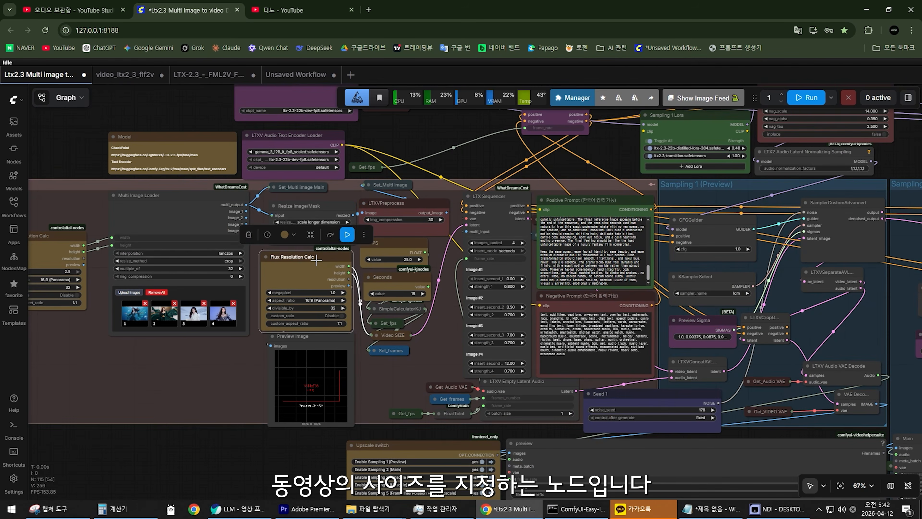
left_click_drag(316, 260, 327, 260)
Compare the image-size and video-size Flux Resolution Calc nodes and their place in the Preprocess group.
scroll(425, 320, "down", 5)
left_click_drag(425, 320, 420, 228)
scroll(425, 433, "up", 6)
left_click_drag(425, 406, 555, 483)
scroll(381, 296, "down", 1)
scroll(426, 326, "down", 4)
scroll(512, 290, "up", 10)
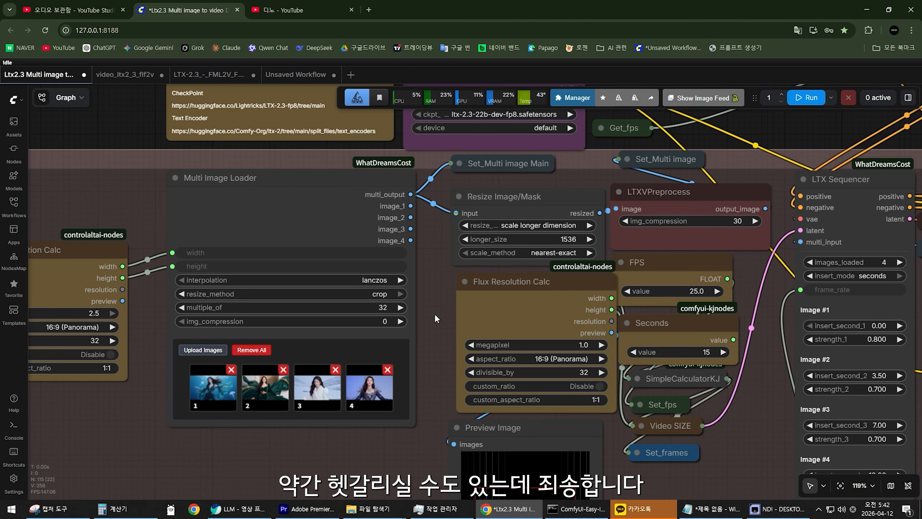
left_click_drag(457, 319, 475, 328)
left_click(428, 326)
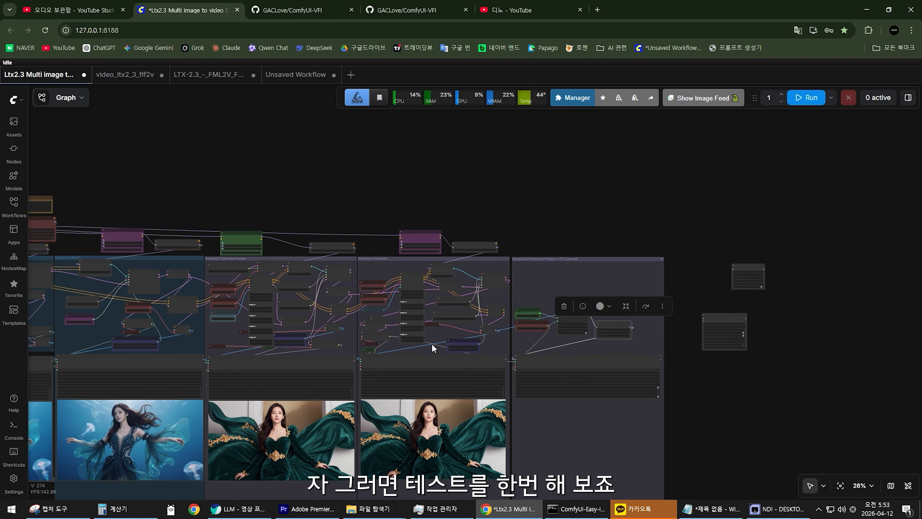
Remove all loaded images from the Multi Image Loader in the Preprocess group.
left_click_drag(283, 325, 543, 256)
left_click_drag(290, 274, 321, 302)
scroll(236, 319, "up", 16)
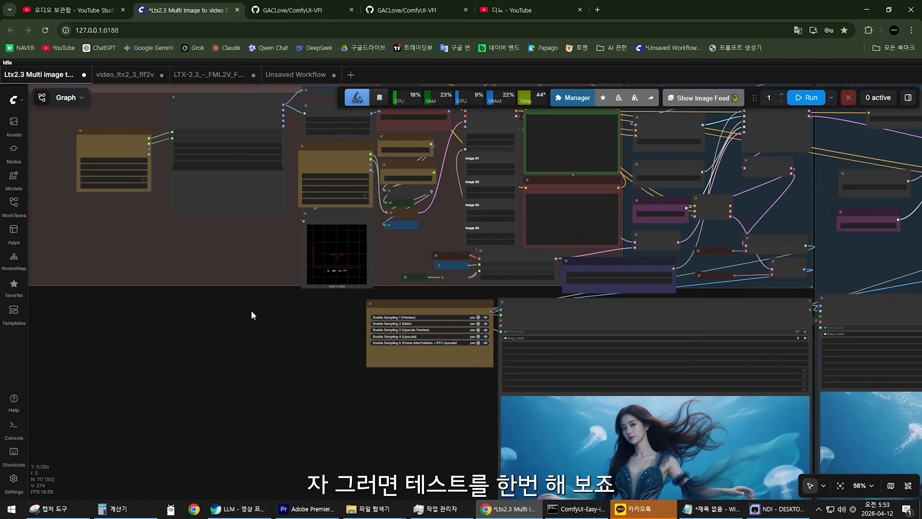
left_click_drag(218, 230, 386, 378)
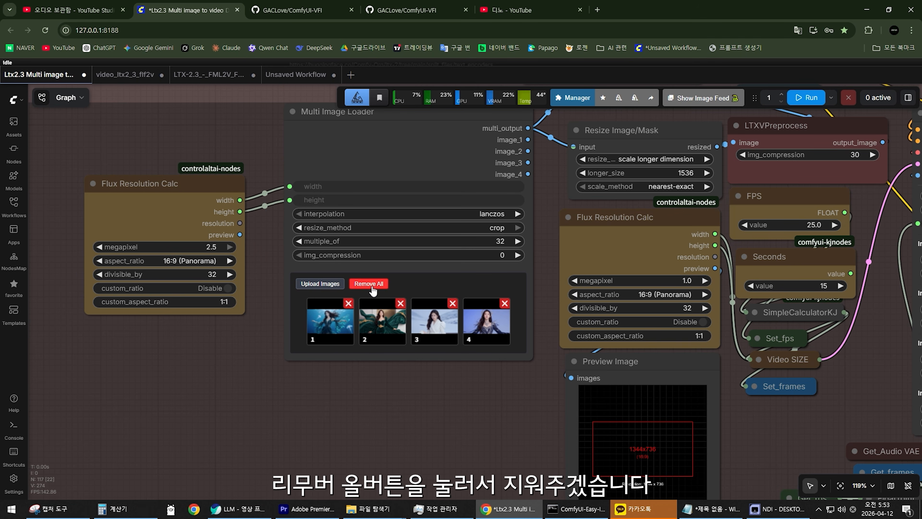
left_click(370, 284)
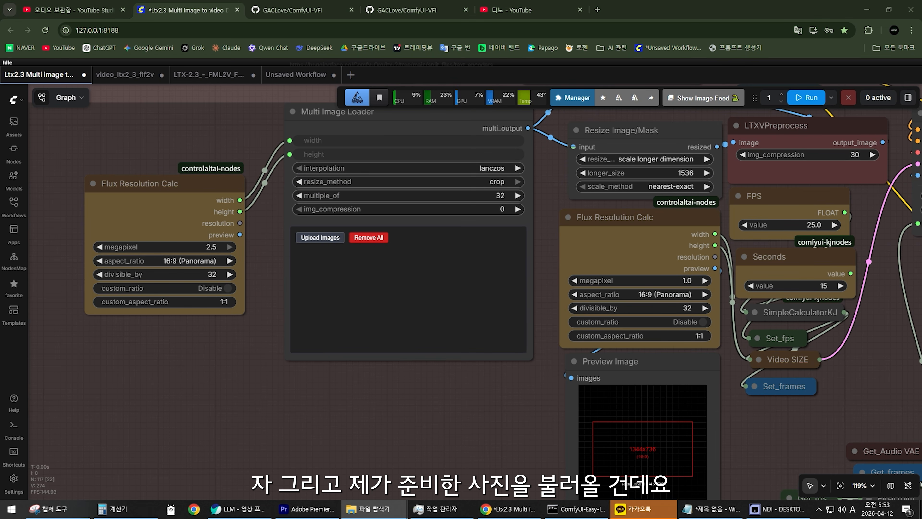
Load the seven prepared snow-scene images of the woman in earmuffs into the Multi Image Loader.
left_click_drag(370, 247, 382, 258)
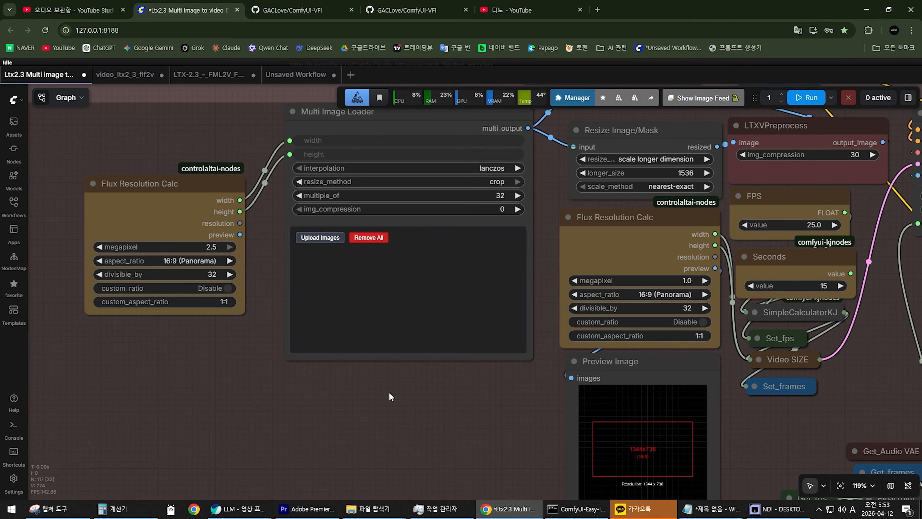
scroll(265, 398, "up", 7)
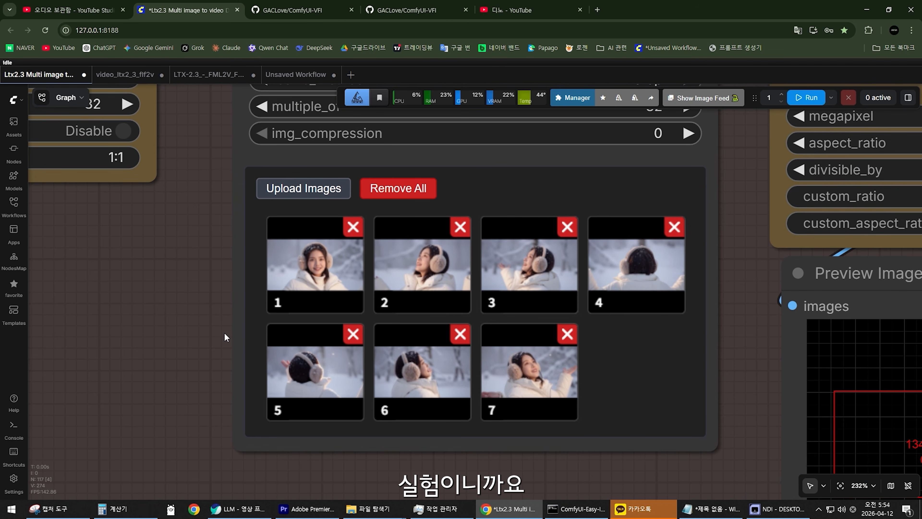
Reorder the seven loaded images into a natural turning sequence, starting with the outstretched-hand pose as image 1.
left_click_drag(223, 336, 180, 325)
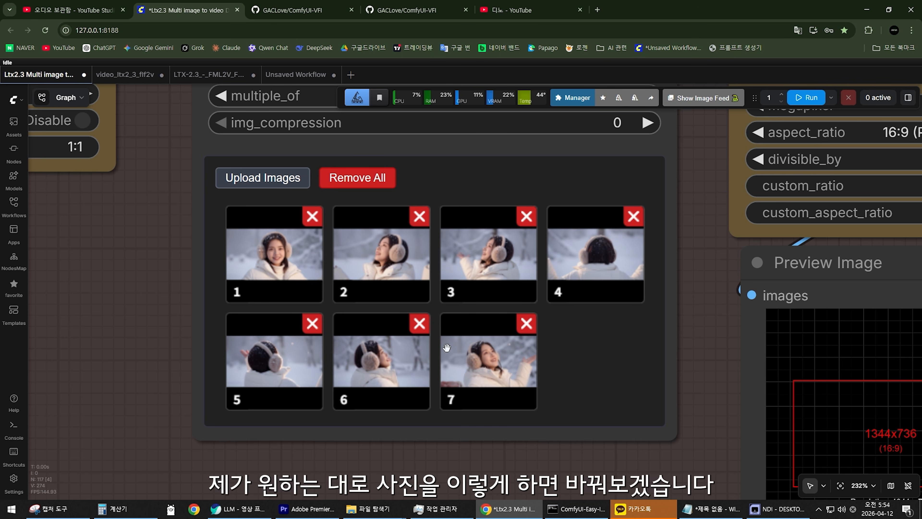
left_click_drag(444, 339, 257, 241)
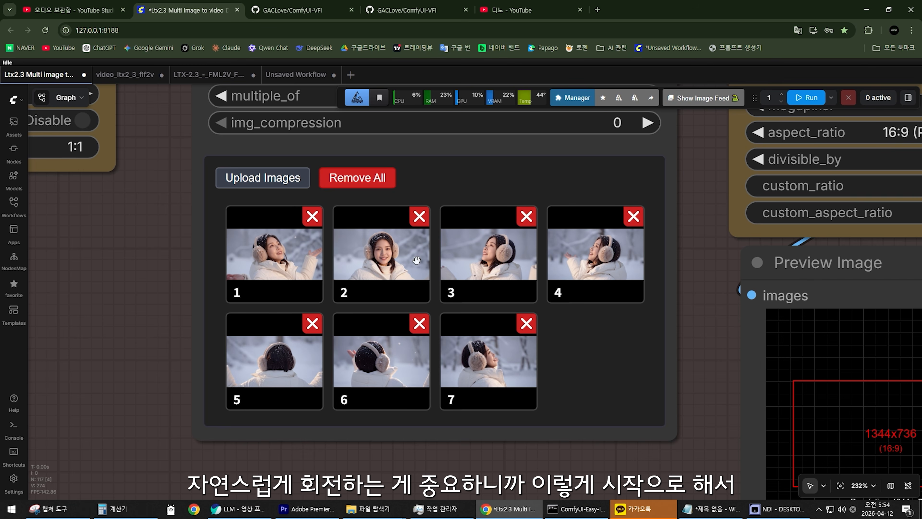
left_click_drag(390, 261, 446, 270)
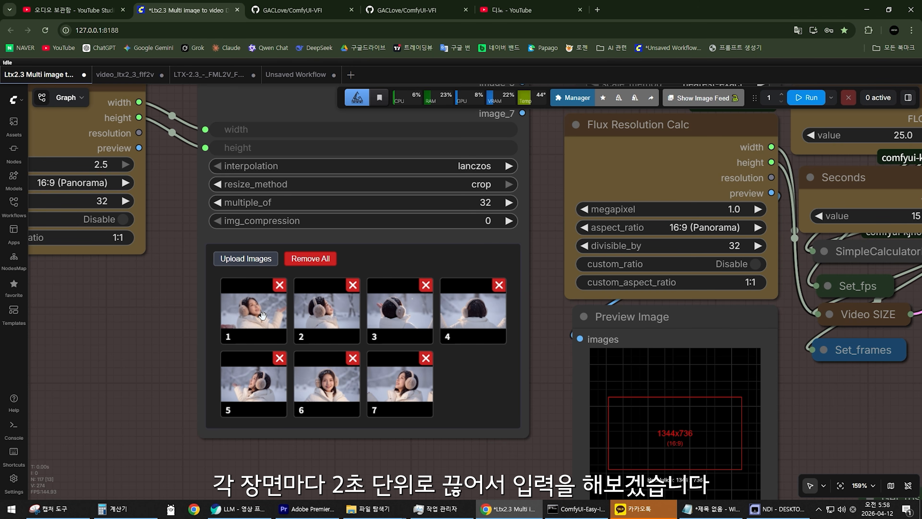
Set the LTX Sequencer's insert times to 2 seconds for Image #2 and 4 seconds for Image #3.
scroll(152, 318, "down", 8)
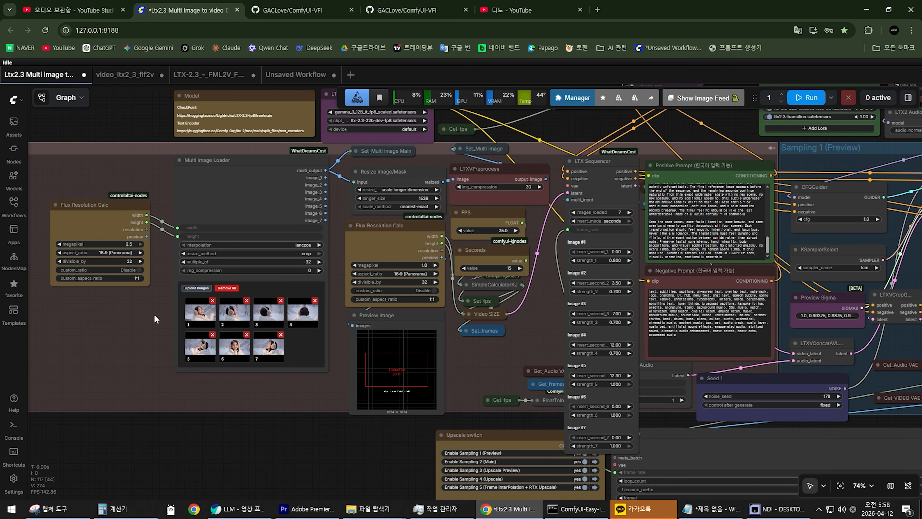
scroll(555, 285, "up", 5)
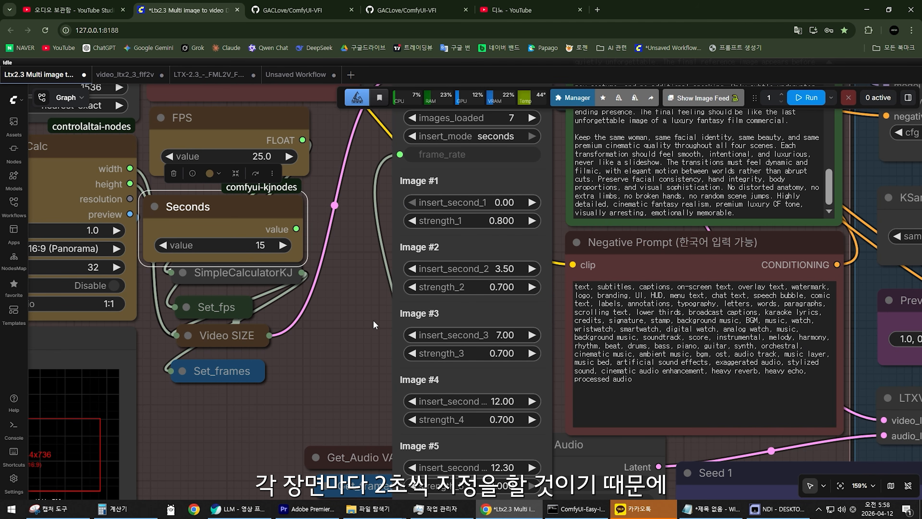
scroll(381, 321, "up", 1)
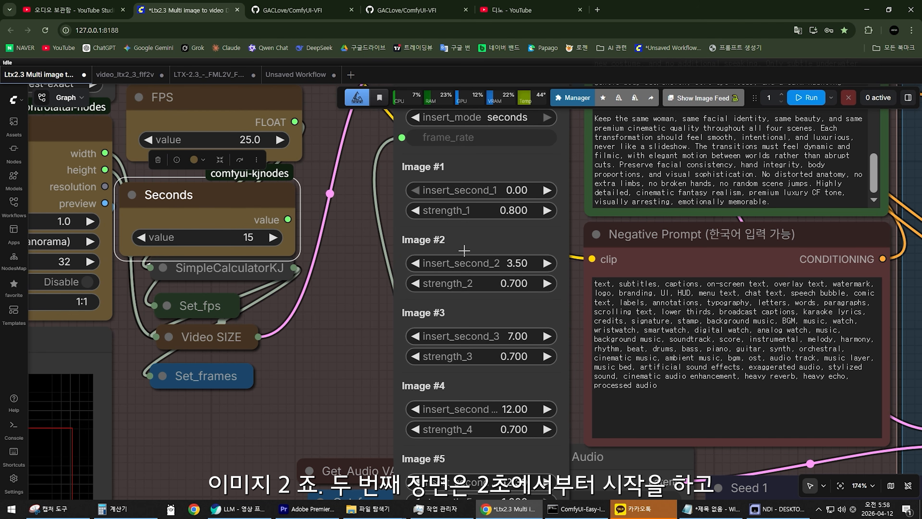
left_click(516, 263)
type("2")
key("Return")
left_click_drag(366, 326, 376, 270)
left_click(512, 336)
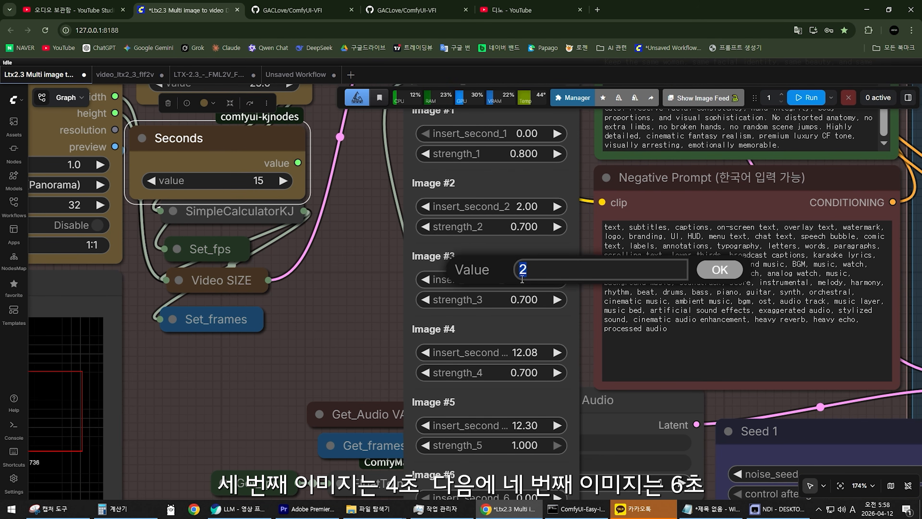
type("4")
key("Return")
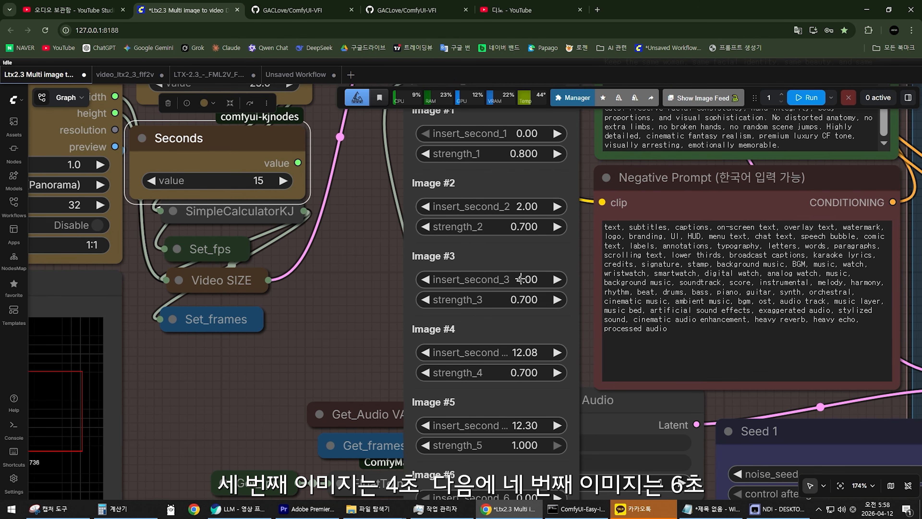
Set the LTX Sequencer's insert times to 6 seconds for Image #4 and 8 seconds for Image #5.
left_click(519, 352)
type("6")
key("Return")
left_click(514, 424)
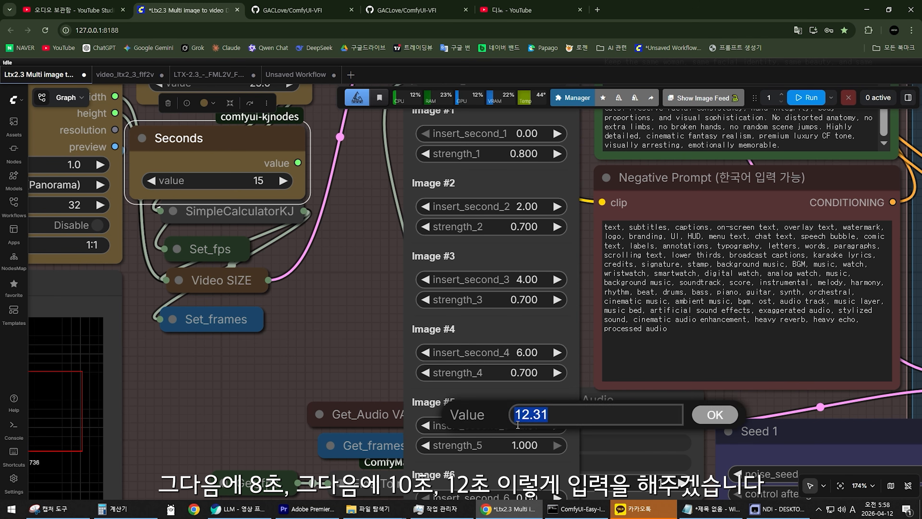
type("8")
key("Return")
Set the LTX Sequencer's insert times to 10 seconds for Image #6 and 12 seconds for Image #7.
left_click_drag(318, 321, 319, 150)
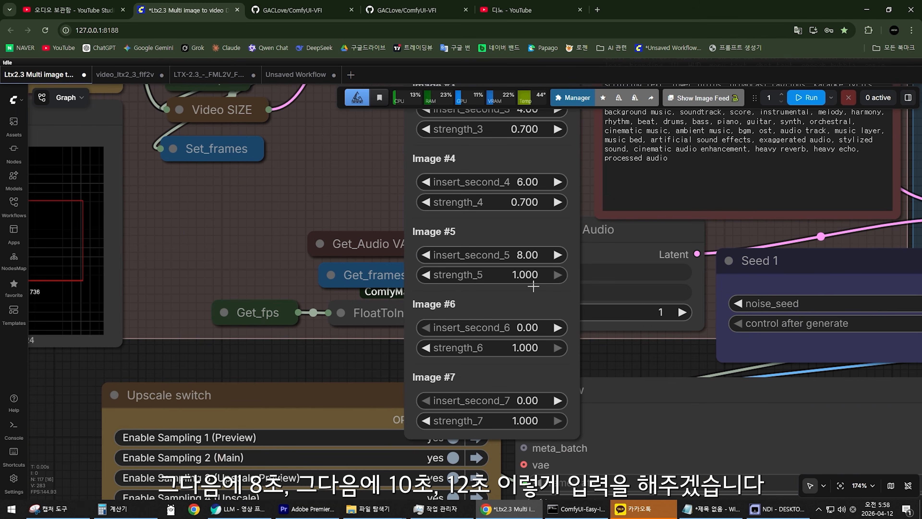
left_click(532, 329)
type("10")
key("Return")
scroll(533, 329, "down", 2)
left_click(493, 376)
type("12")
key("Return")
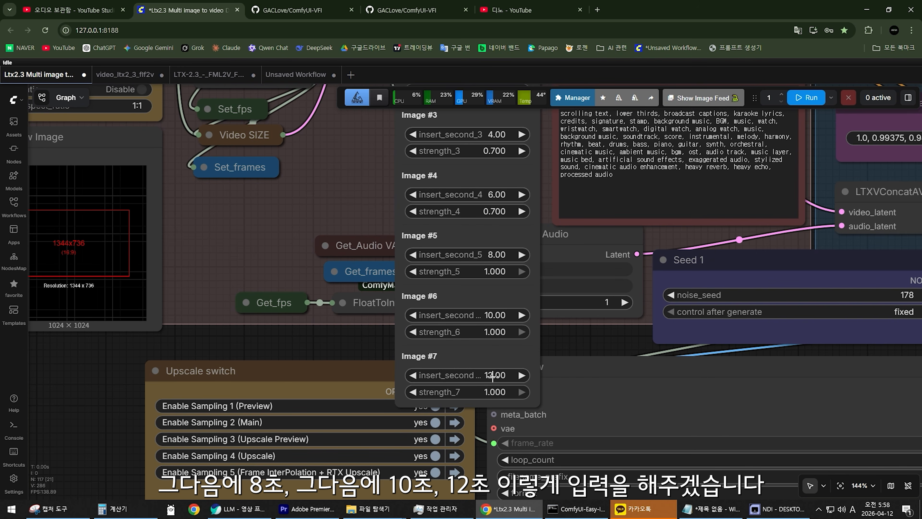
Set the LTX Sequencer strengths for Image #7 and Image #6 to 0.8.
scroll(361, 217, "down", 6)
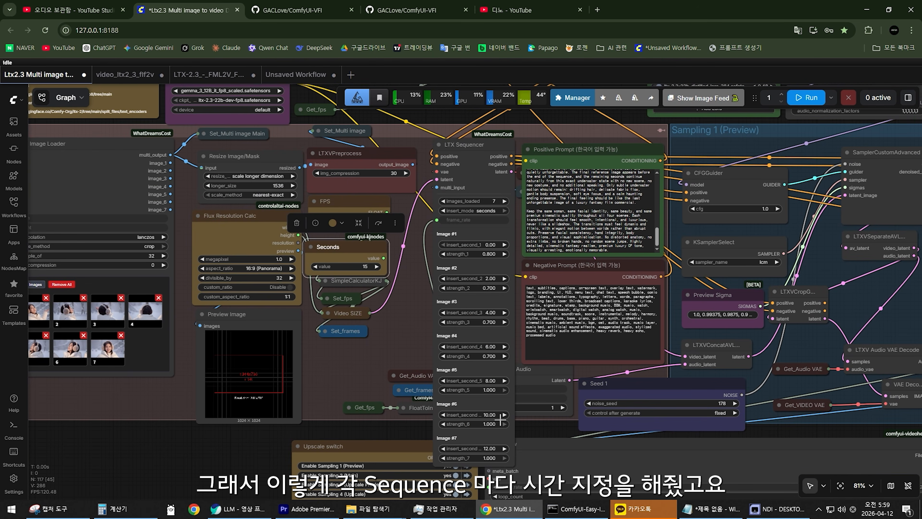
scroll(420, 374, "up", 4)
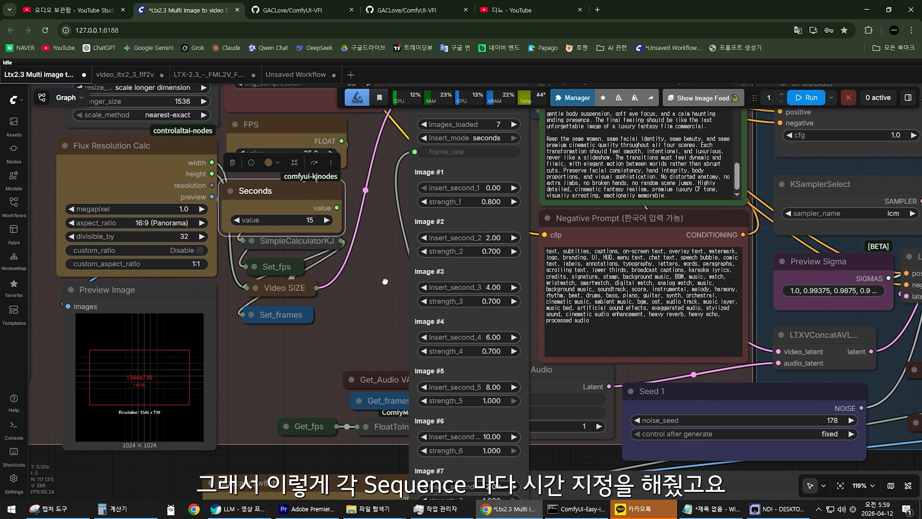
scroll(373, 260, "up", 2)
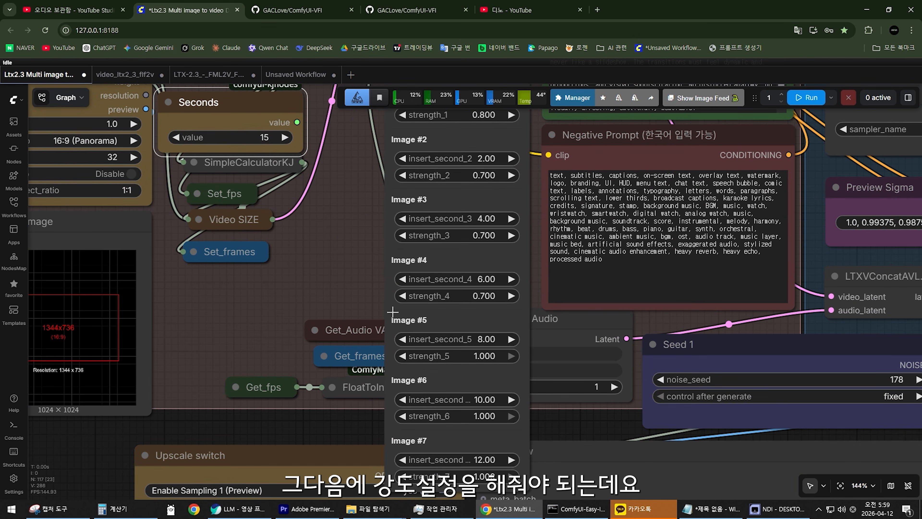
left_click_drag(360, 301, 358, 251)
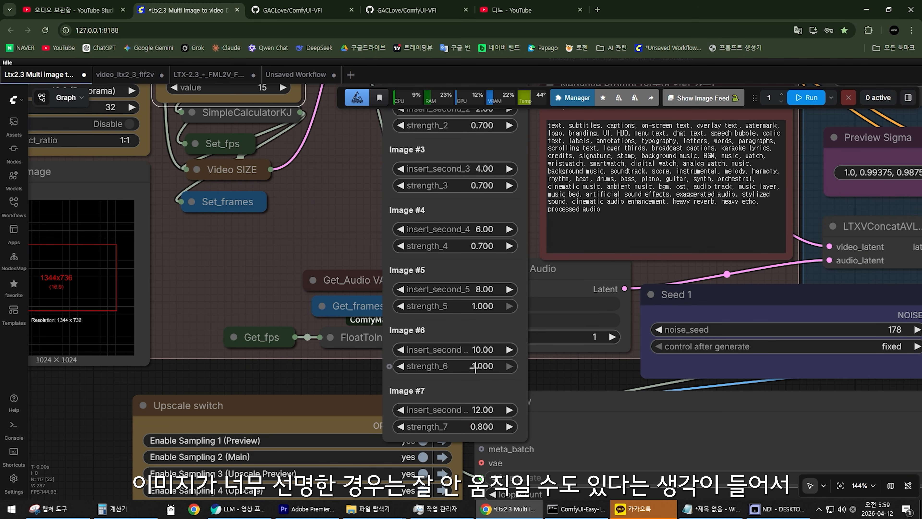
left_click(475, 367)
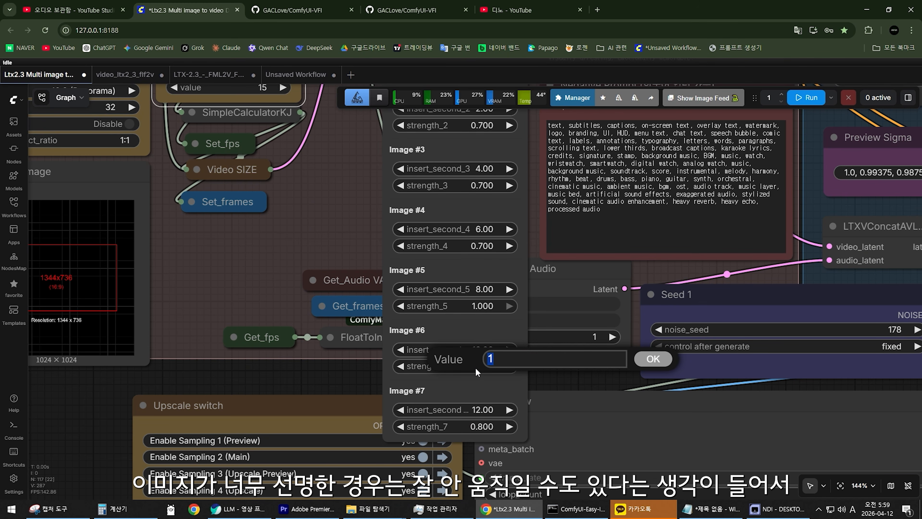
left_click(325, 225)
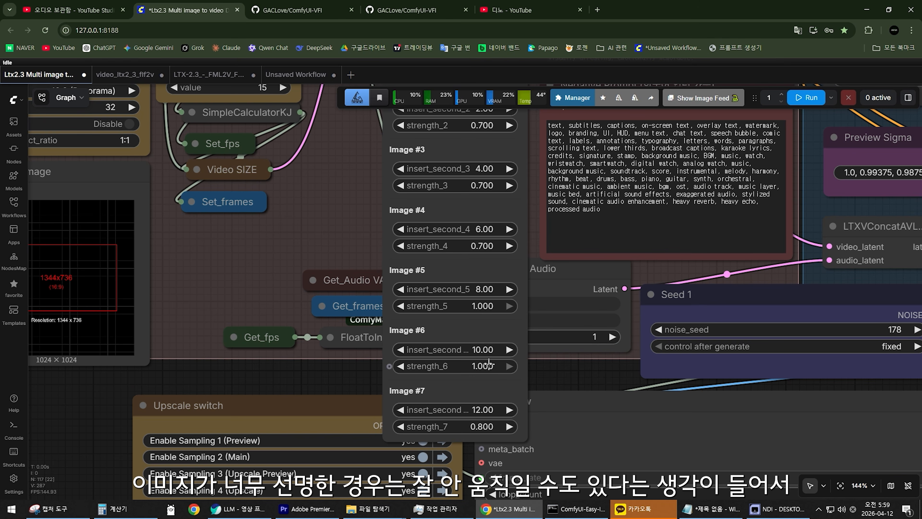
left_click(480, 365)
type("0.8")
key("Return")
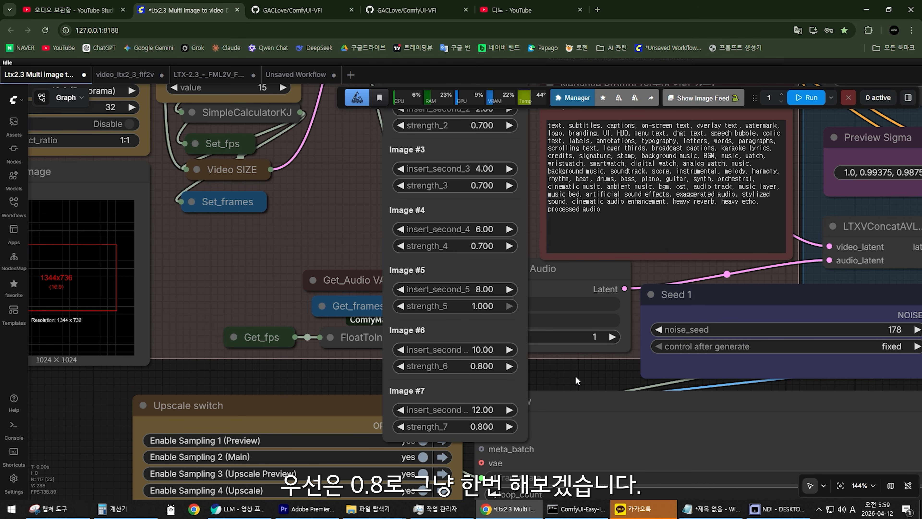
Set the LTX Sequencer strength for Image #5 to 0.8.
left_click(480, 307)
type("0.8")
key("Return")
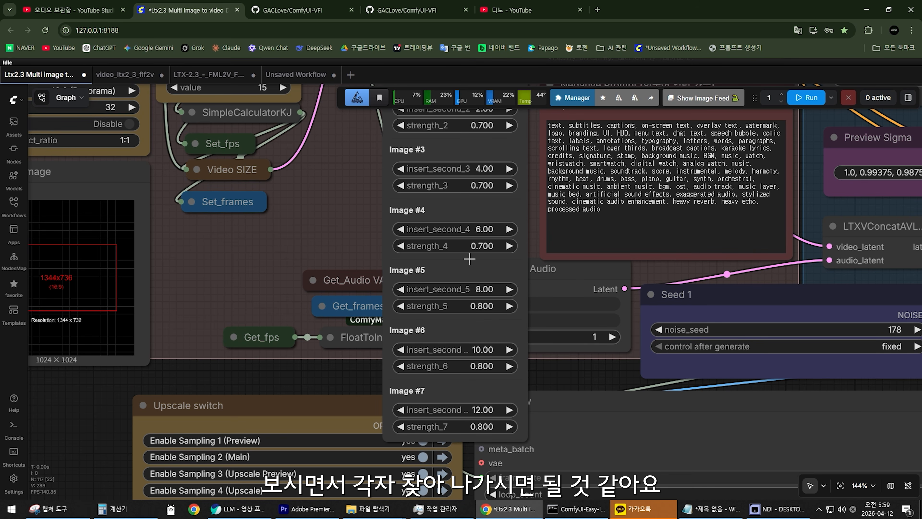
Set the LTX Sequencer strengths for Image #2, Image #3 and Image #4 to 0.8.
left_click_drag(344, 176, 393, 352)
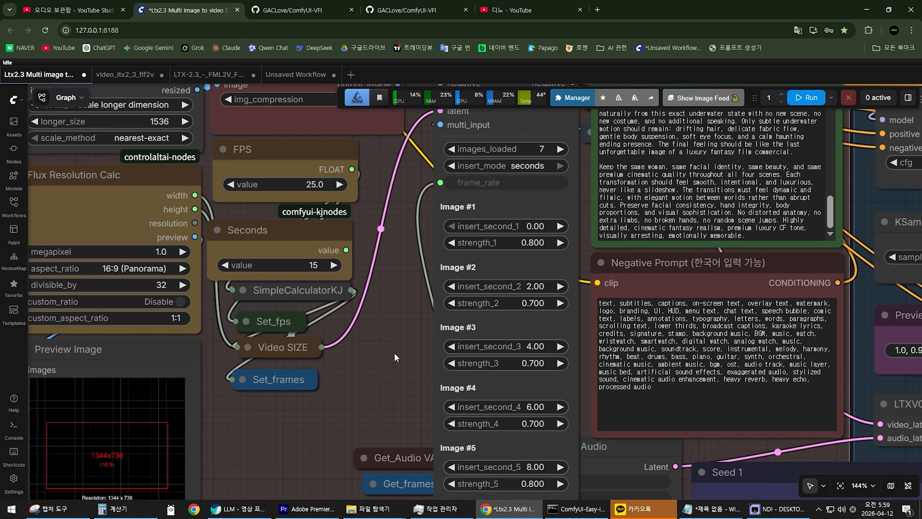
left_click(528, 309)
type("0.8")
key("Return")
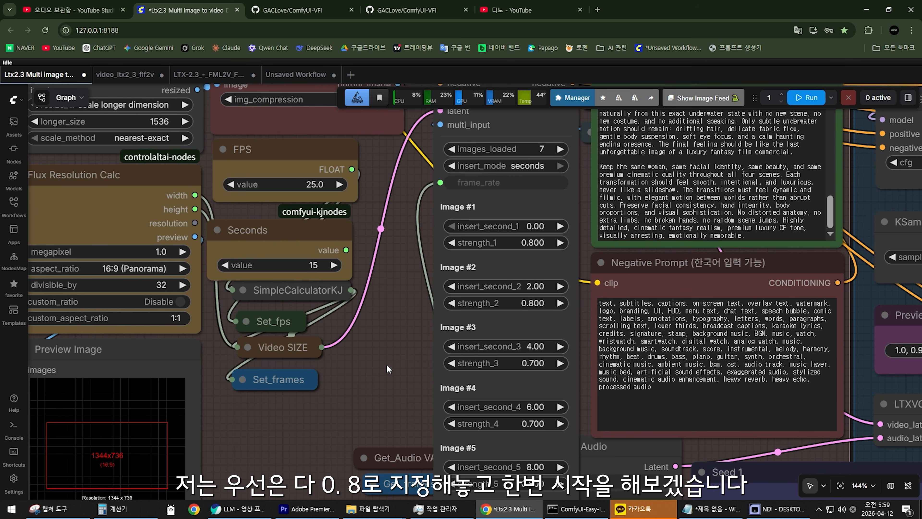
left_click_drag(387, 369, 387, 308)
left_click(524, 309)
type("0.8")
key("Return")
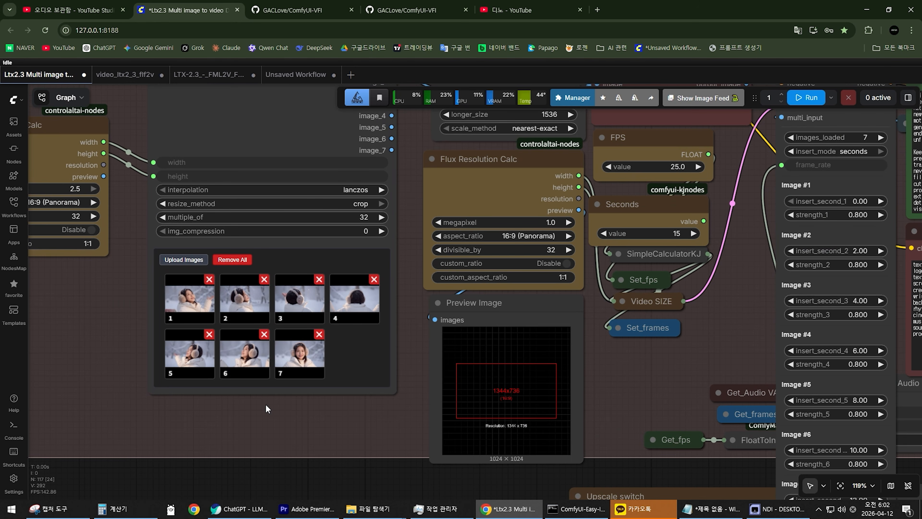
Review the order of the seven loaded images in the Multi Image Loader up close.
left_click_drag(631, 380, 334, 382)
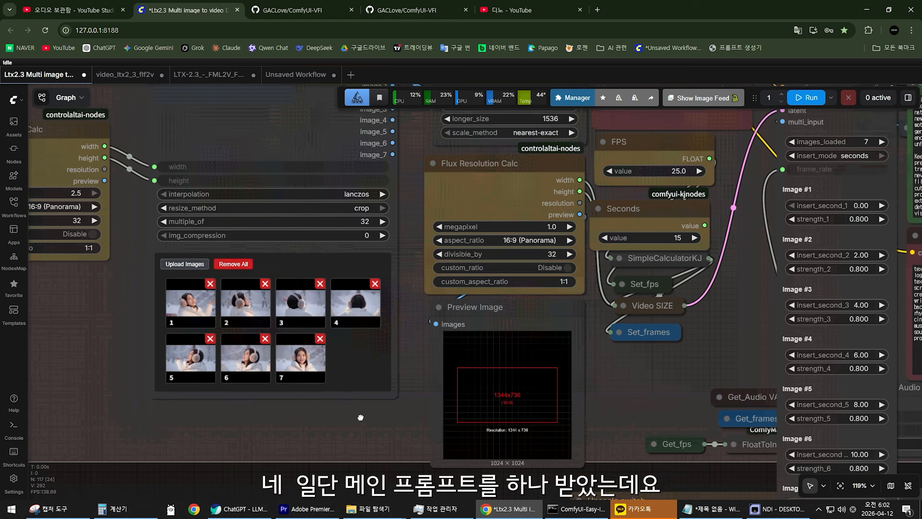
scroll(361, 416, "up", 10)
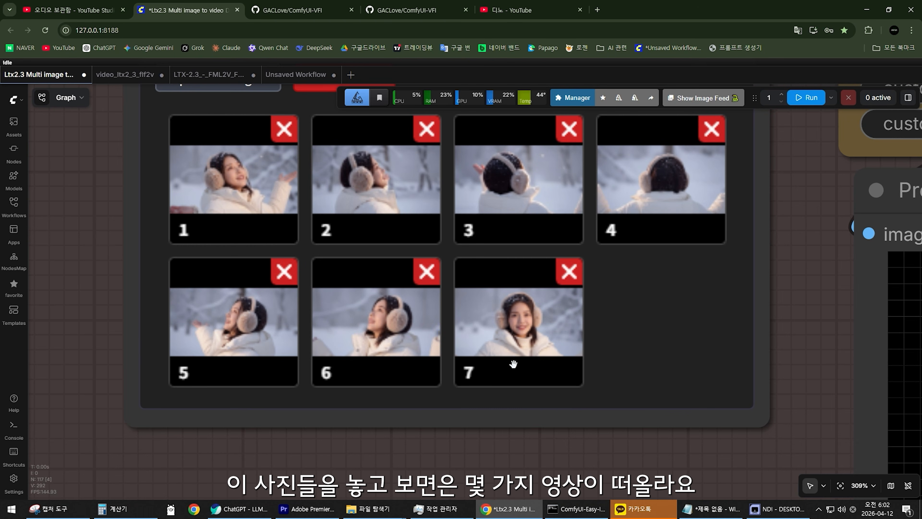
scroll(796, 321, "up", 3)
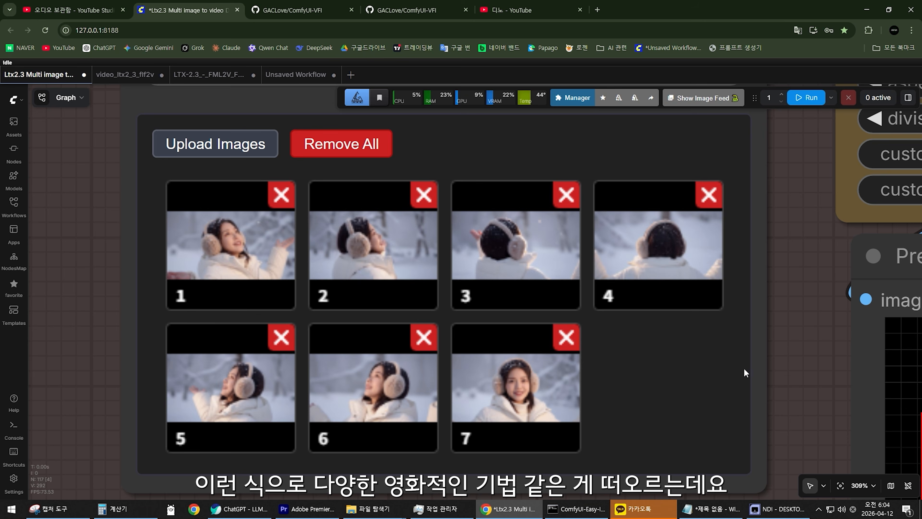
scroll(554, 400, "down", 10)
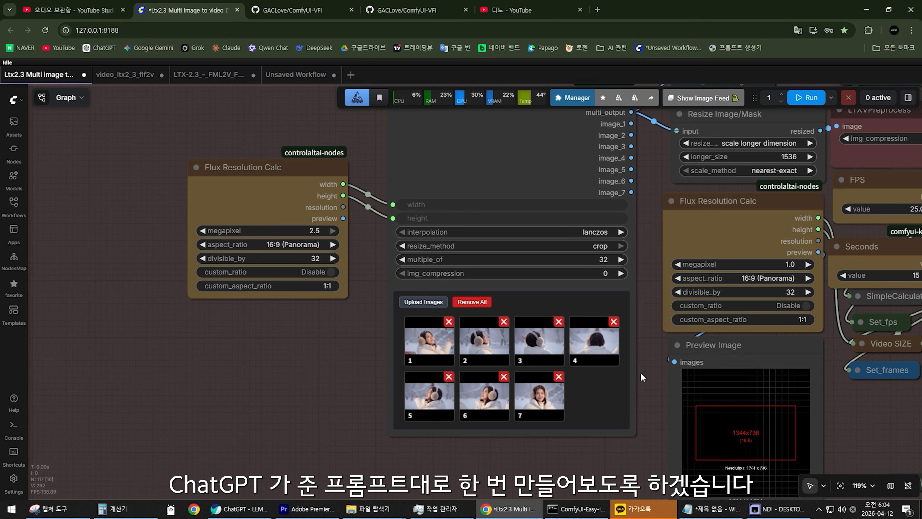
Set the strength of ltx2.3-transition.safetensors to 0.8 in the Sampling 1 Lora node.
scroll(646, 378, "down", 5)
left_click_drag(646, 377, 234, 468)
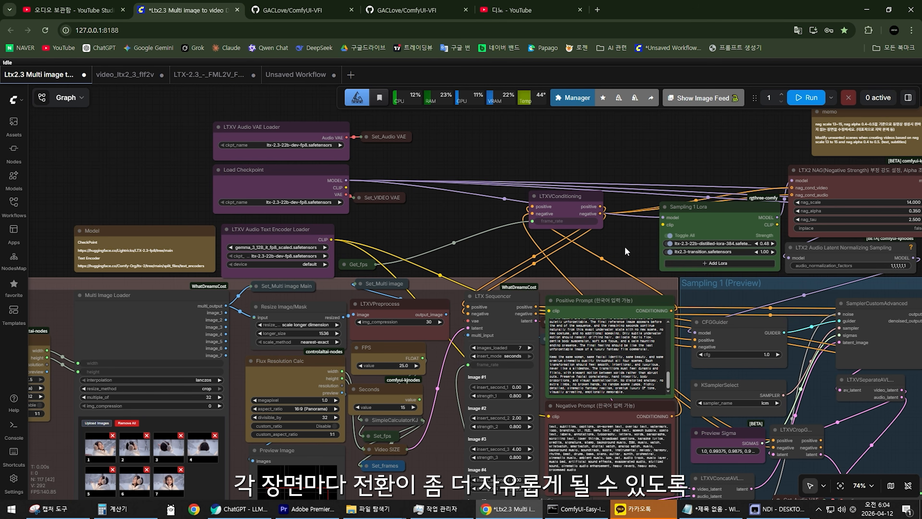
left_click_drag(625, 247, 391, 226)
scroll(419, 236, "up", 12)
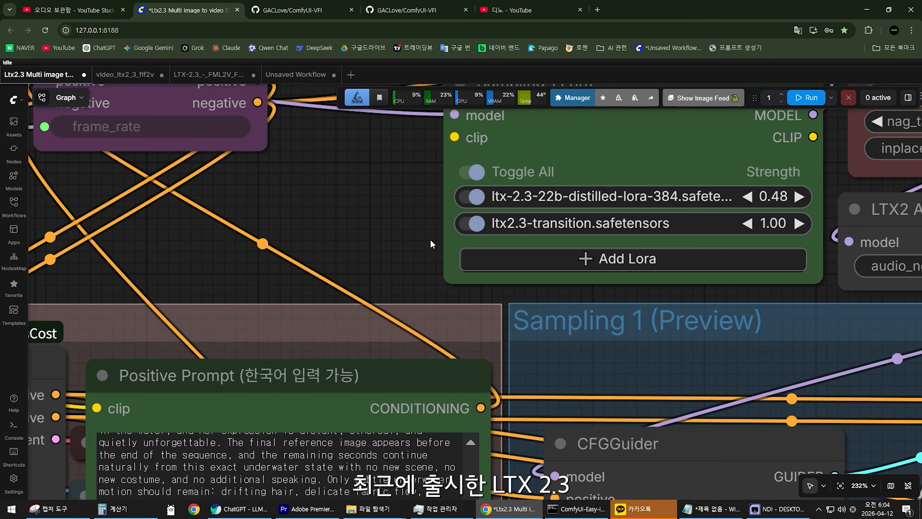
scroll(430, 240, "up", 4)
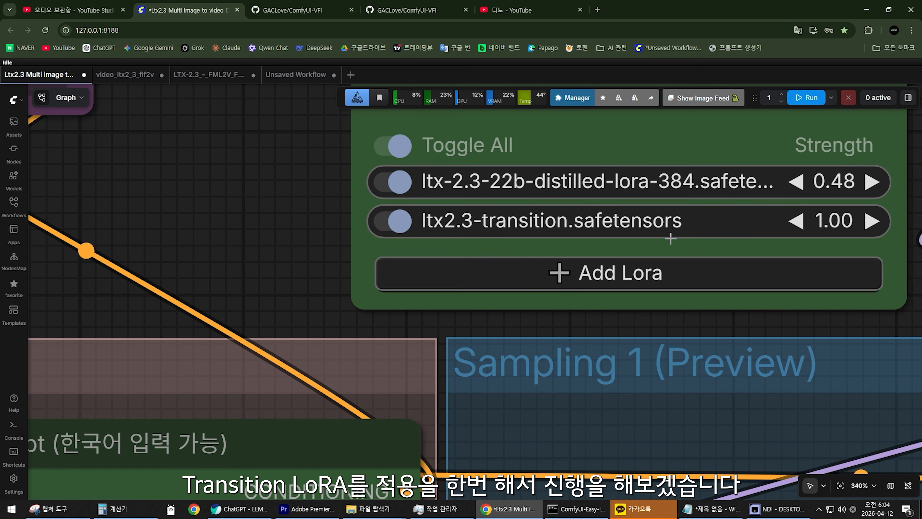
left_click_drag(821, 226, 698, 221)
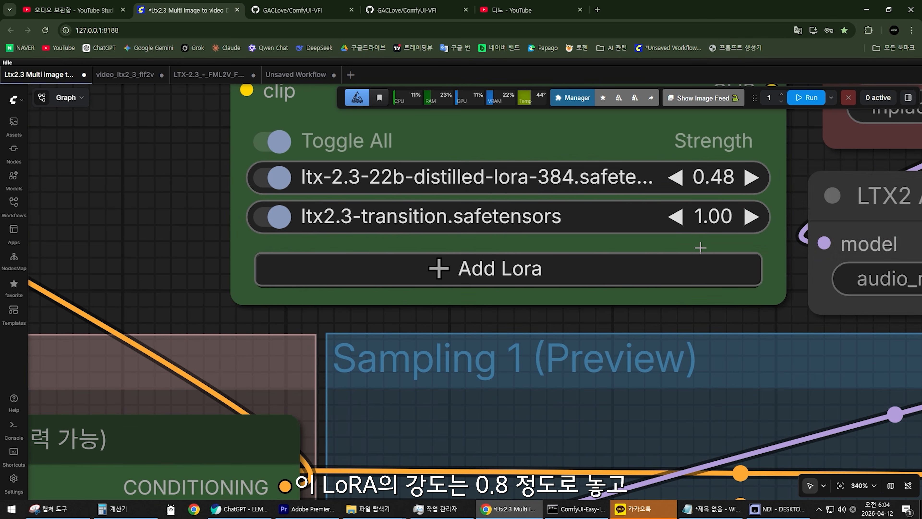
left_click(698, 221)
type("0.8")
key("Return")
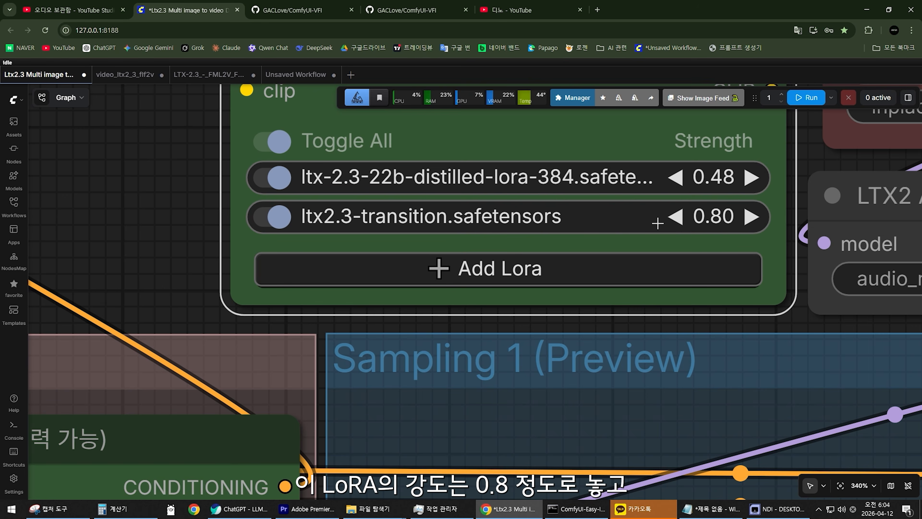
Check the transition LoRA settings in the Sampling 2 Lora and Sampling 3 Lora nodes.
scroll(654, 218, "down", 15)
scroll(653, 232, "down", 5)
left_click_drag(694, 218, 624, 233)
left_click_drag(751, 242, 473, 239)
scroll(473, 239, "up", 5)
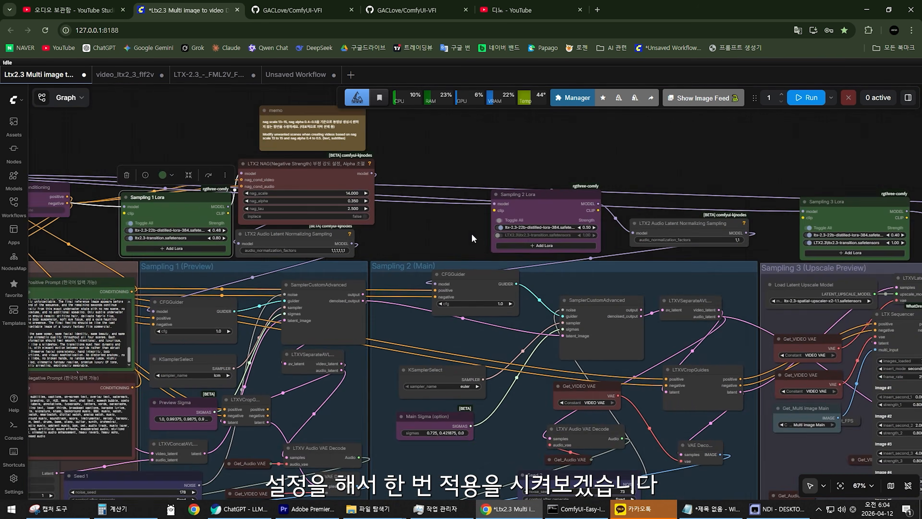
Run the workflow to generate the seven-image video and view the outputs of the sampling stages.
scroll(470, 240, "down", 2)
left_click_drag(195, 351, 456, 307)
scroll(456, 307, "up", 7)
scroll(456, 307, "down", 4)
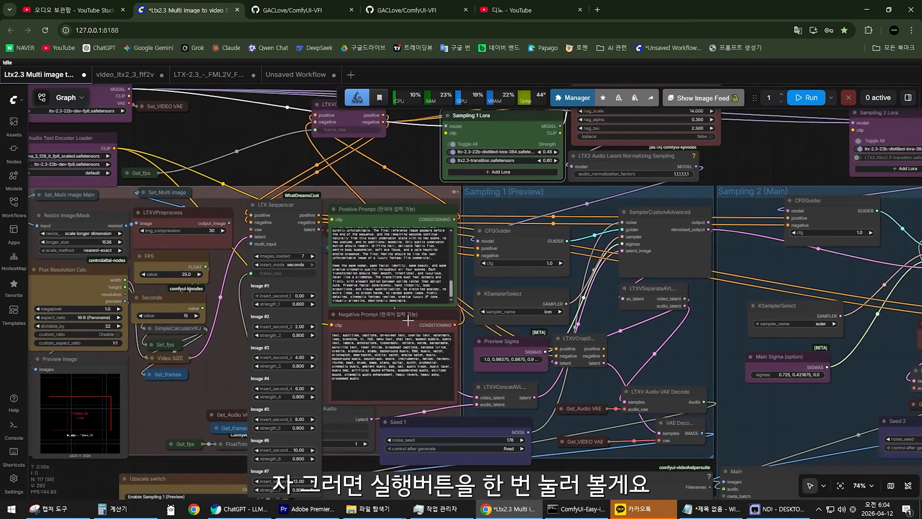
left_click_drag(226, 362, 266, 349)
scroll(266, 348, "up", 4)
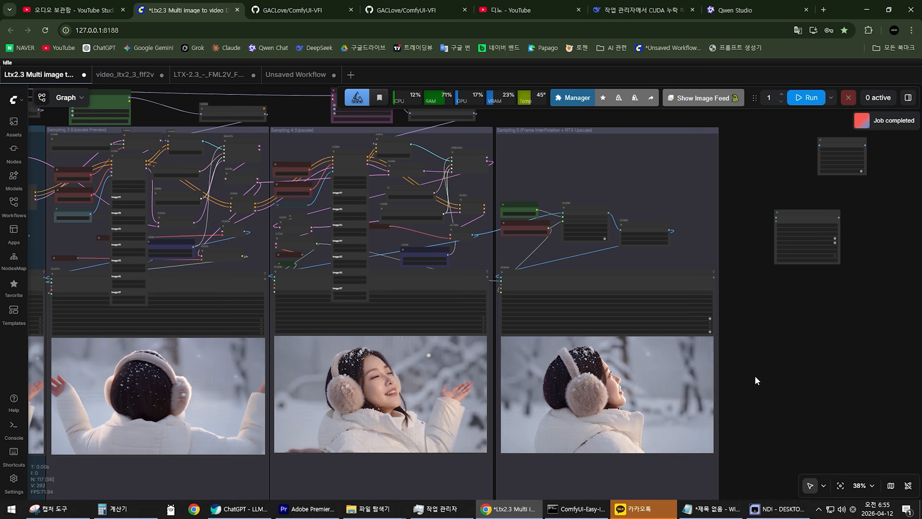
scroll(755, 376, "up", 3)
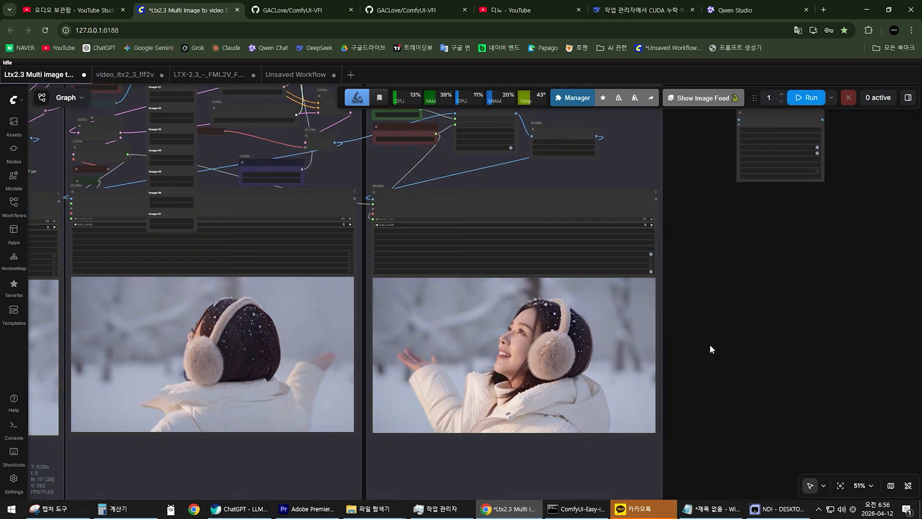